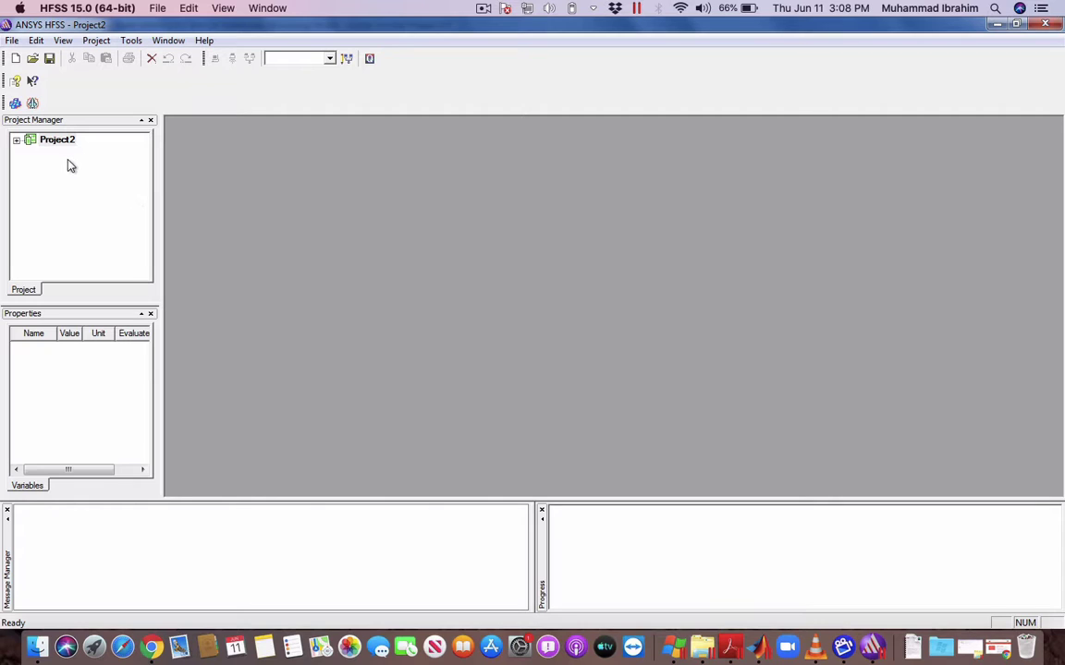
- Insert an HFSS design into Project2 and check the antenna's dimension table in the paper open in Acrobat Reader
left_click(15, 103)
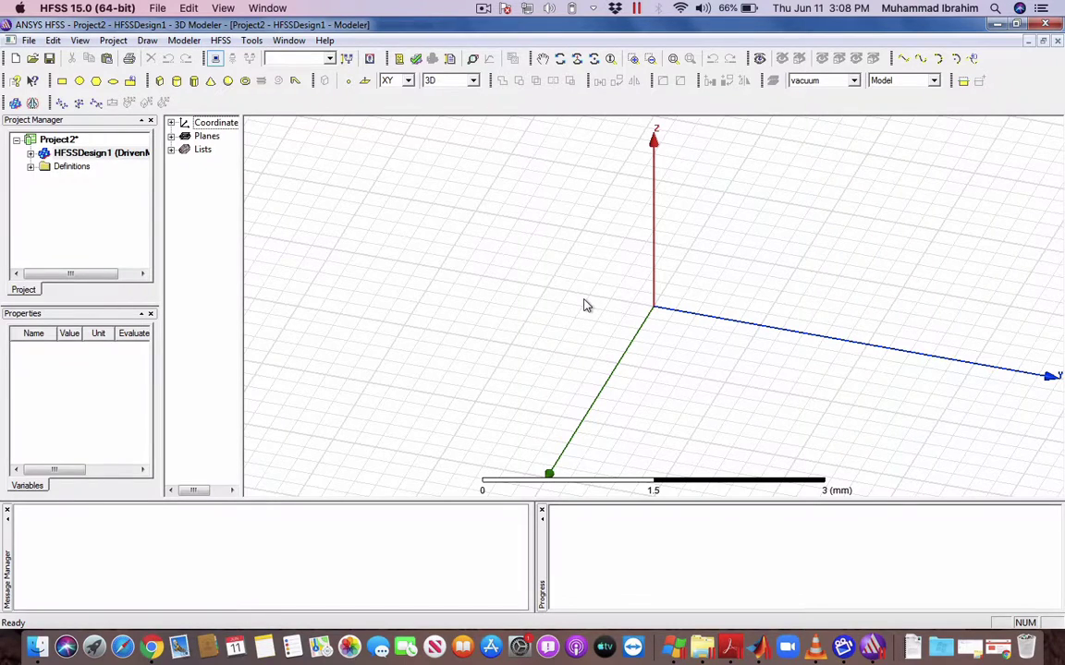
key("ctrl+Up")
left_click(296, 238)
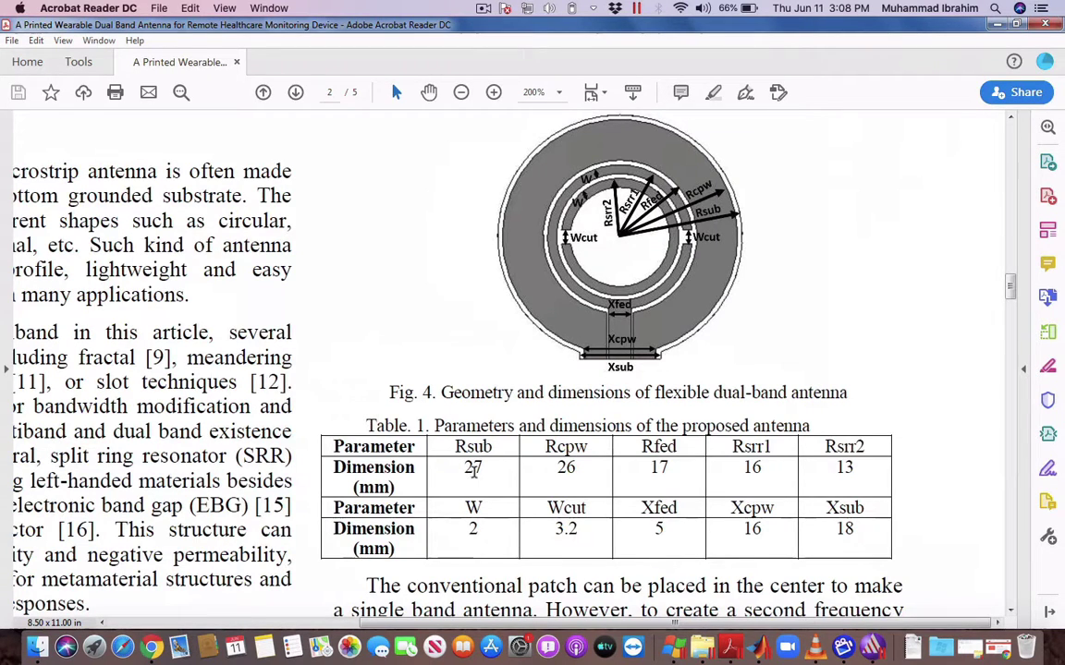
key("ctrl+Up")
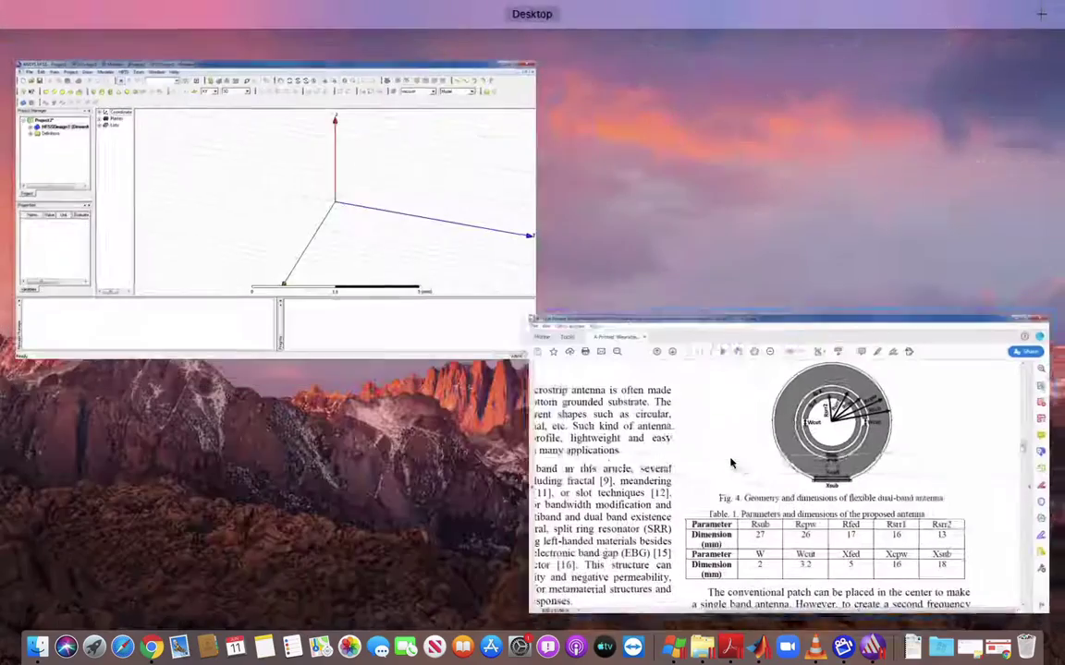
left_click(463, 281)
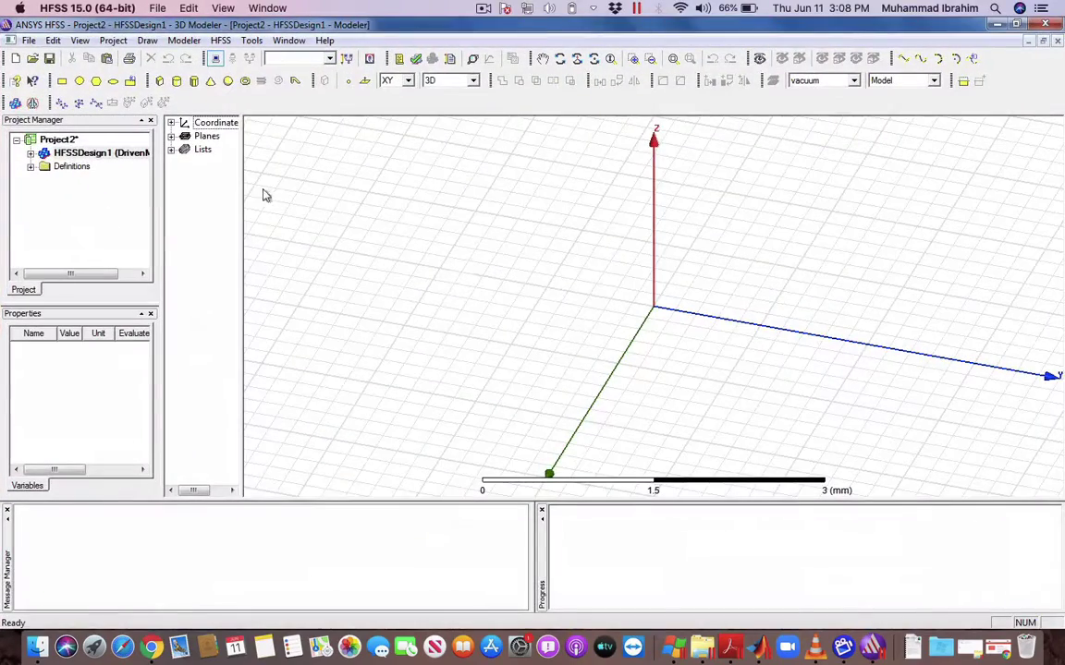
- Draw a cylinder centred on the origin in the XY plane, with a radius of about 1.56 mm and a height of 0.2 mm
left_click(176, 80)
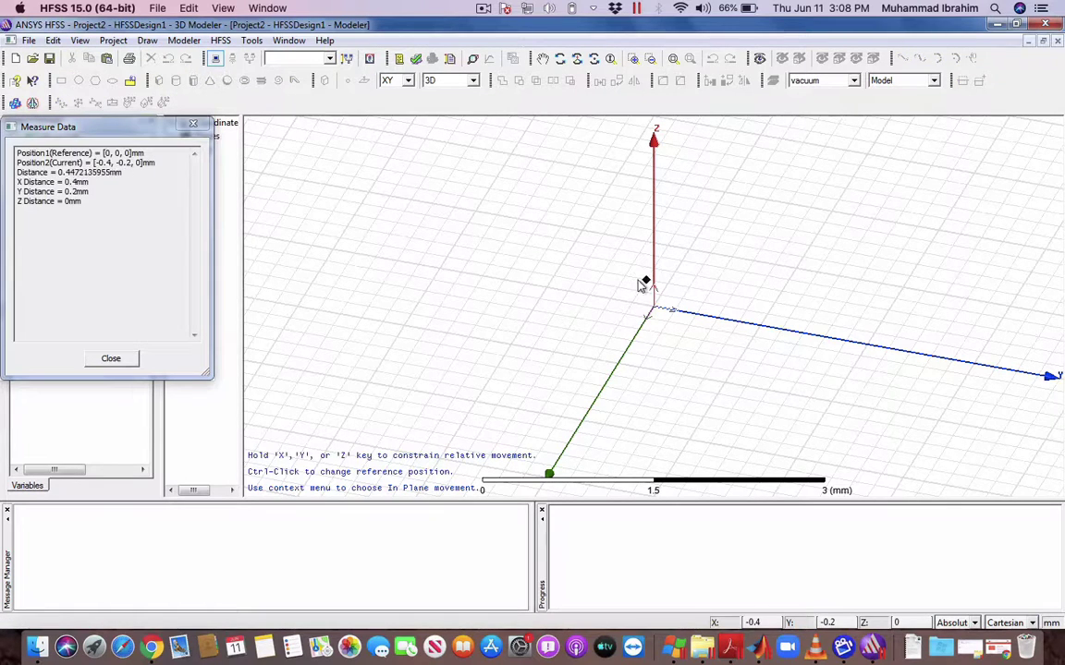
left_click(652, 312)
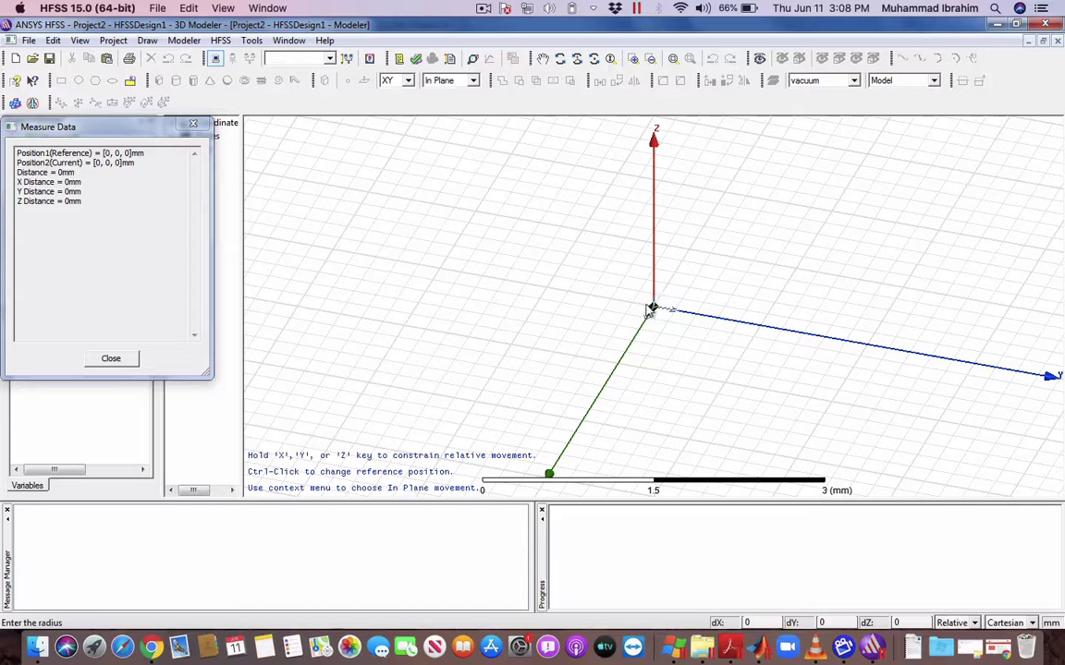
left_click(585, 226)
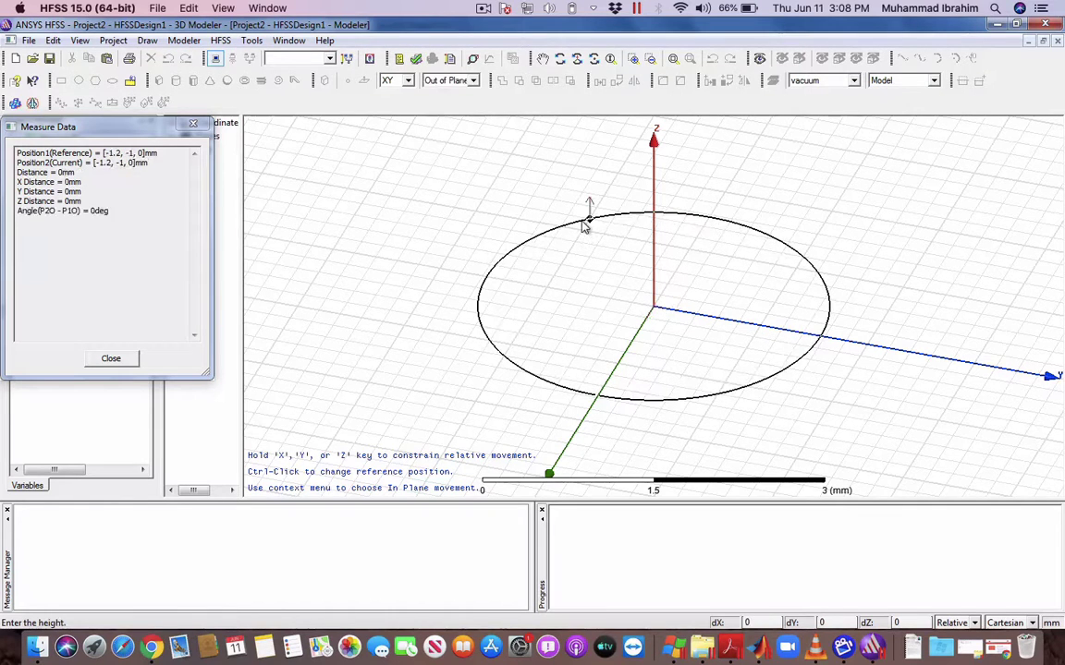
left_click(584, 215)
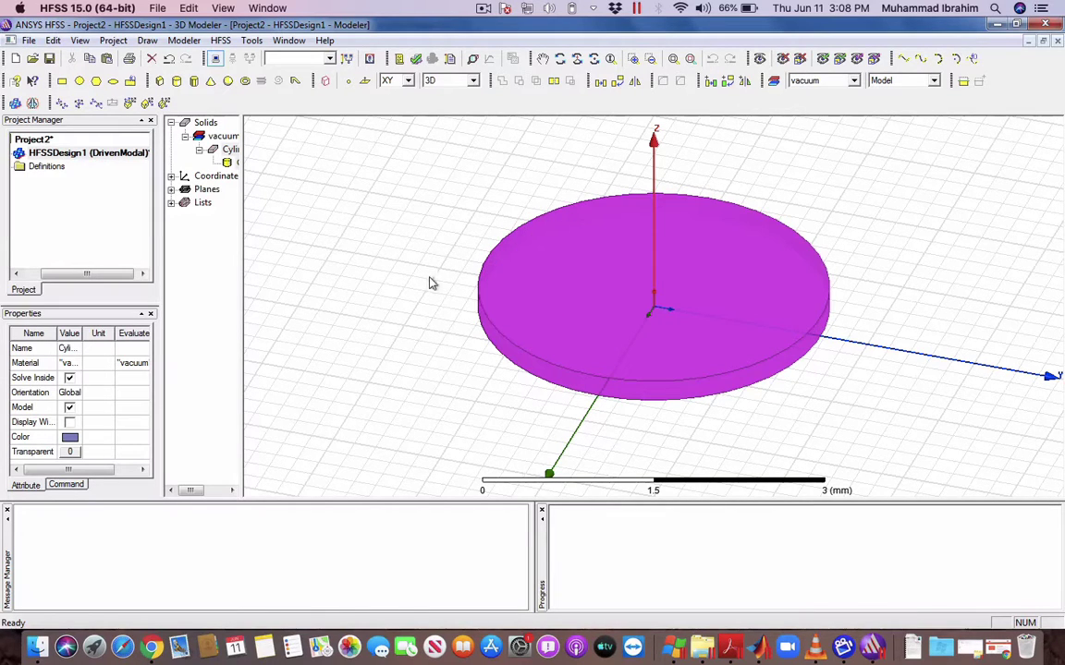
- Set the cylinder's radius to 27 mm in its creation properties
left_click_drag(242, 171, 275, 179)
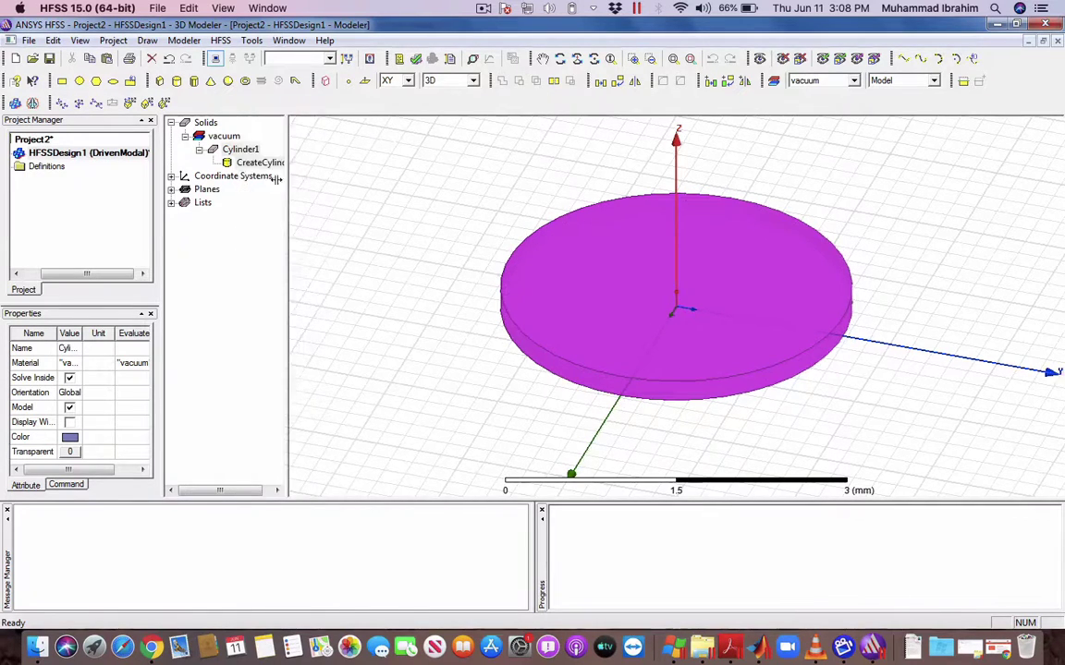
double_click(254, 164)
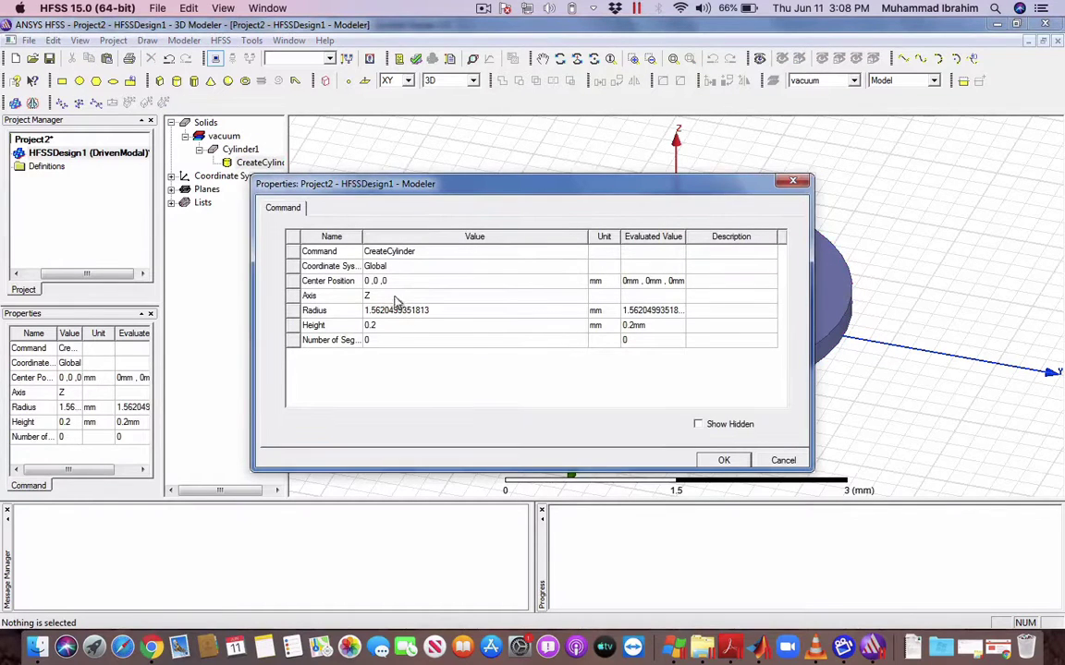
double_click(468, 312)
type("27")
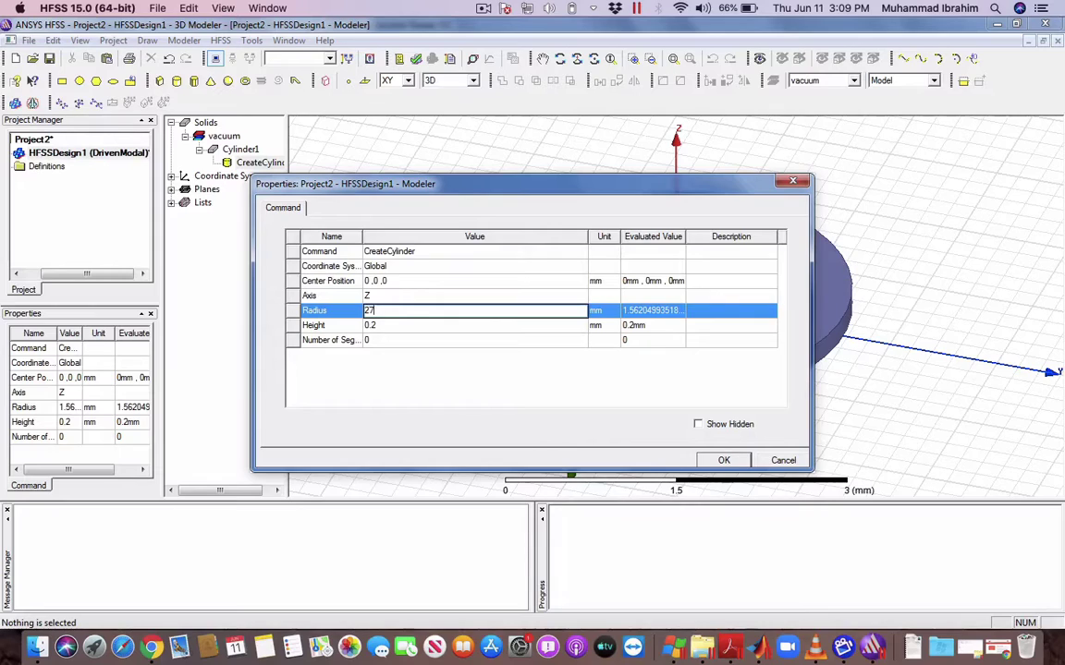
key("Tab")
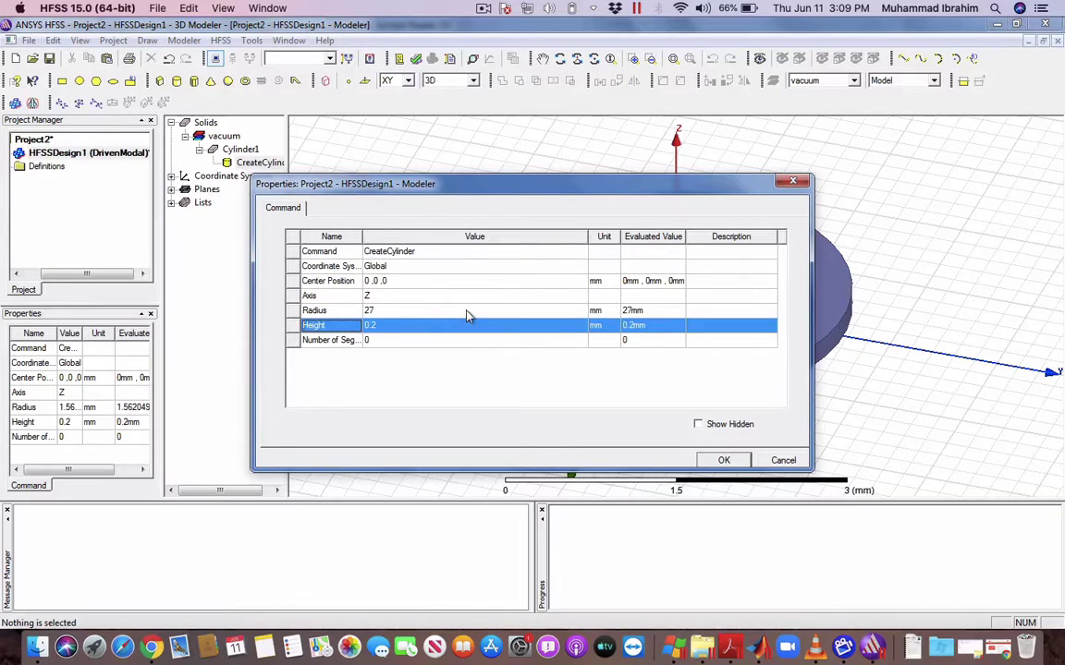
- Switch to the paper in Acrobat Reader and examine the substrate selection text for the thickness, along with the antenna geometry figure
key("ctrl+Up")
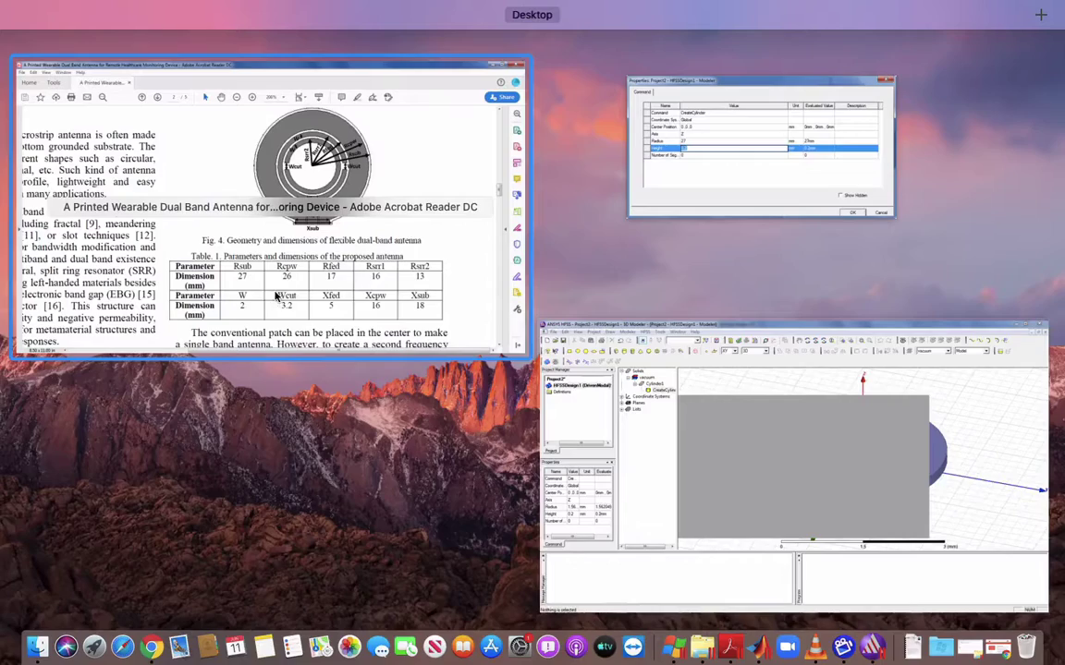
left_click(243, 290)
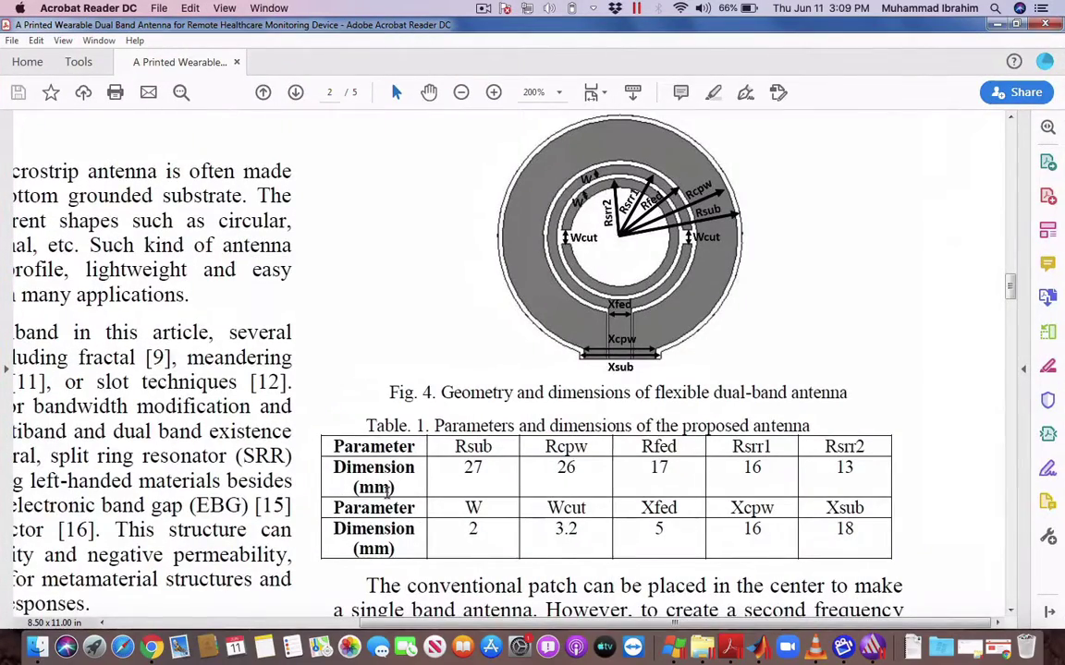
scroll(388, 495, "left", 8)
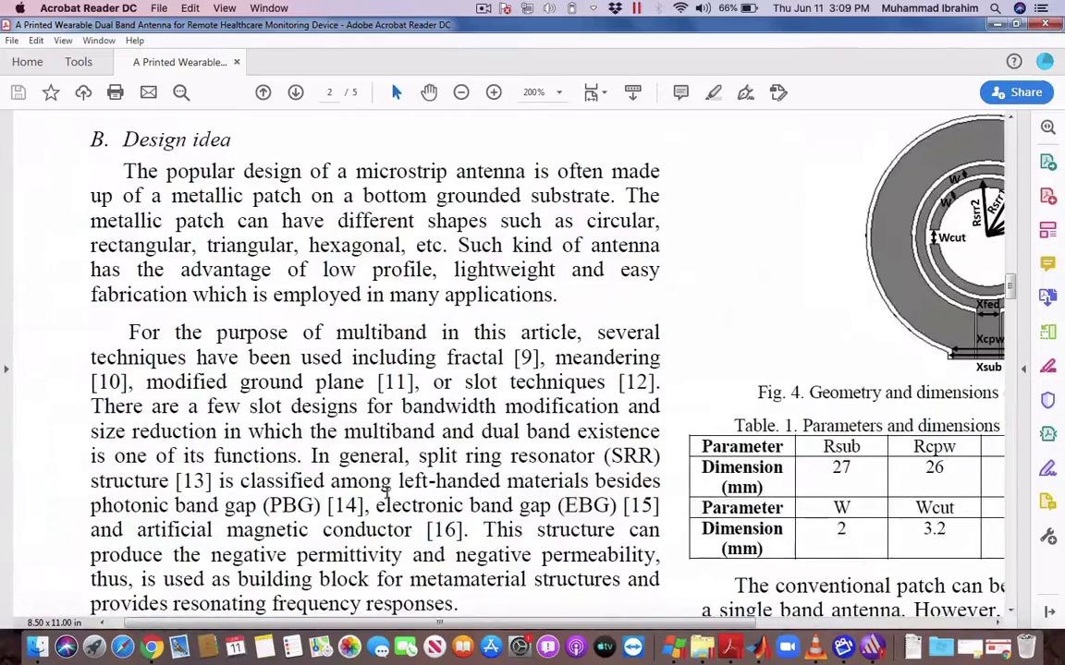
scroll(388, 495, "right", 8)
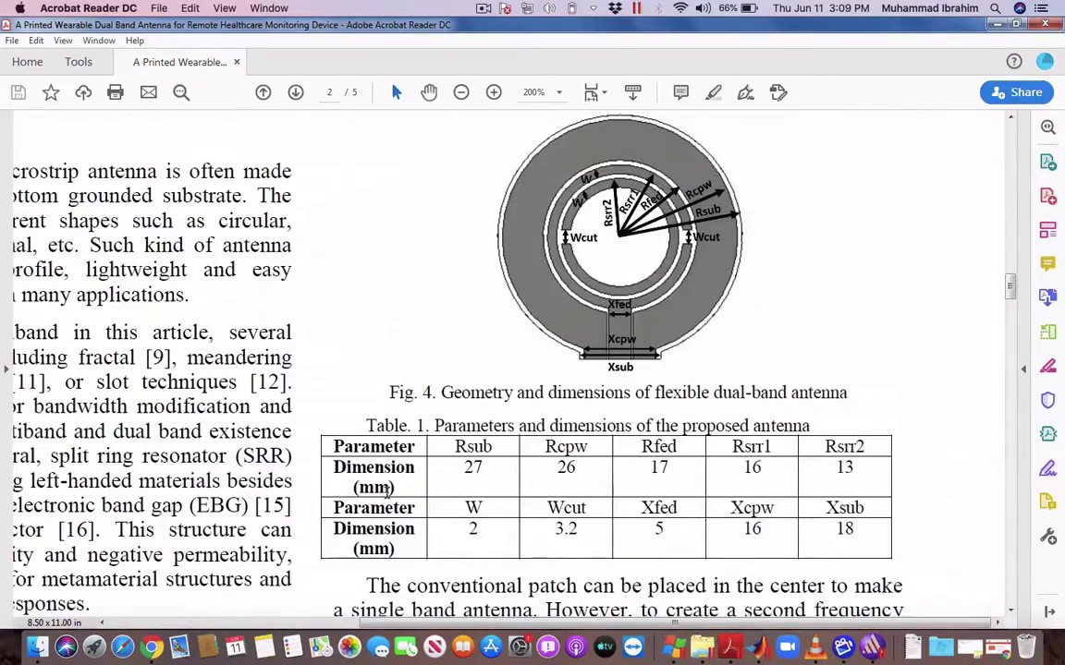
scroll(388, 494, "up", 8)
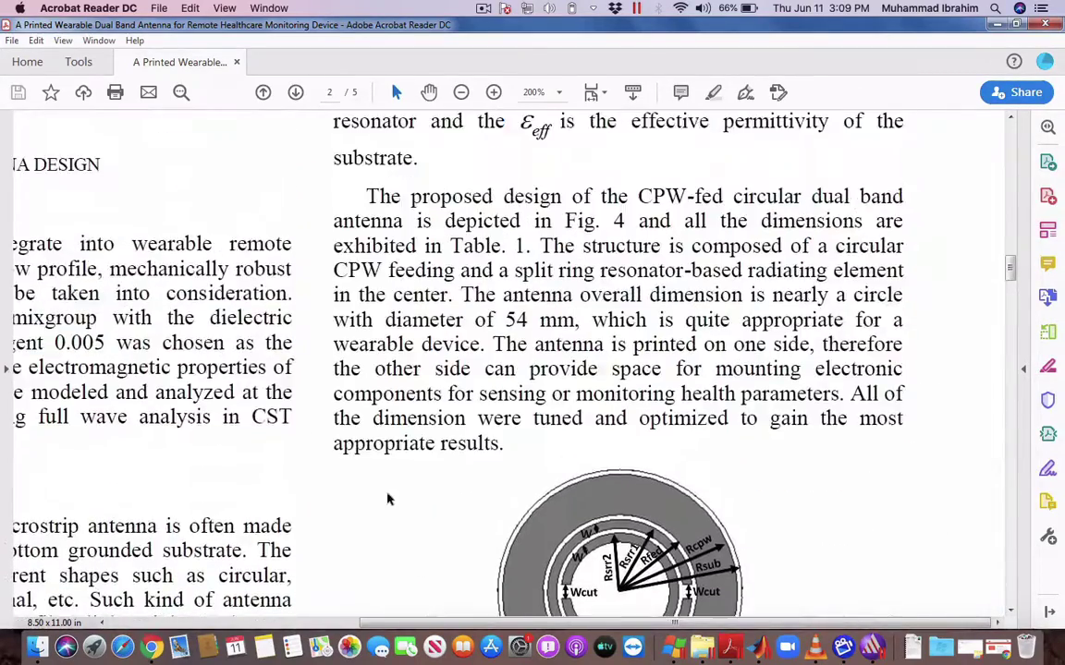
scroll(388, 498, "up", 2)
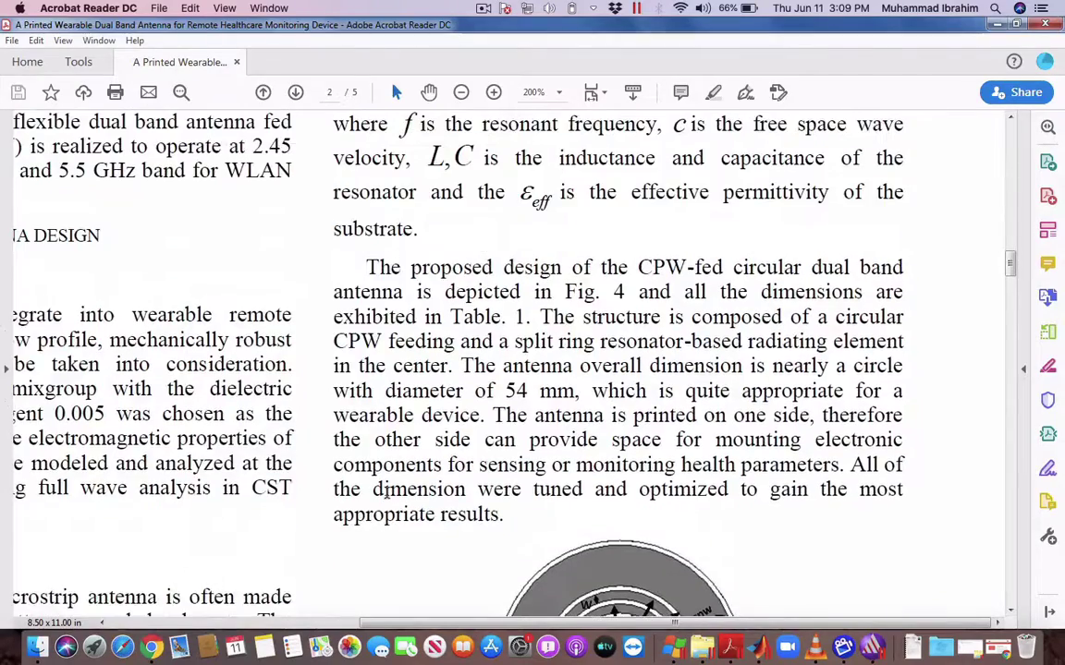
scroll(387, 491, "up", 3)
scroll(387, 495, "left", 8)
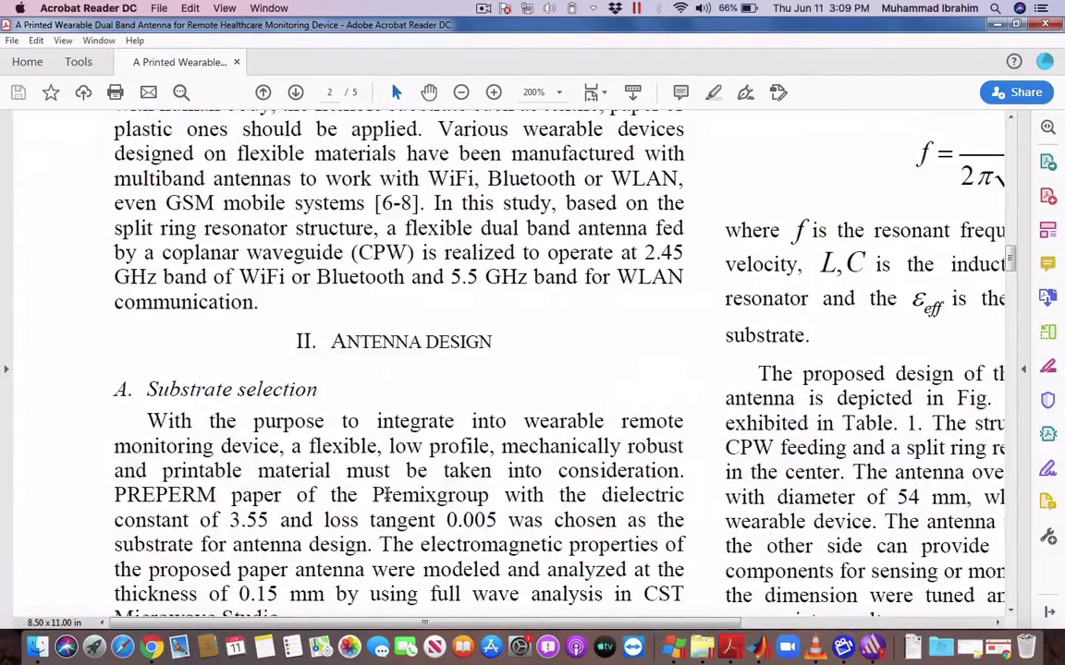
scroll(386, 497, "down", 1)
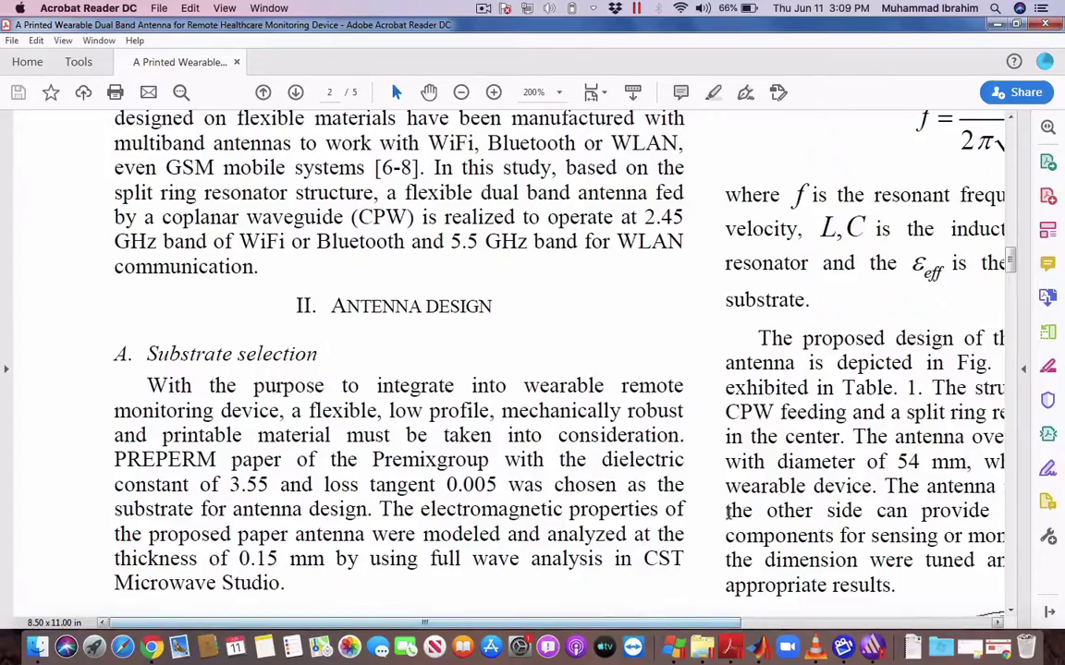
scroll(728, 514, "right", 8)
scroll(729, 514, "down", 5)
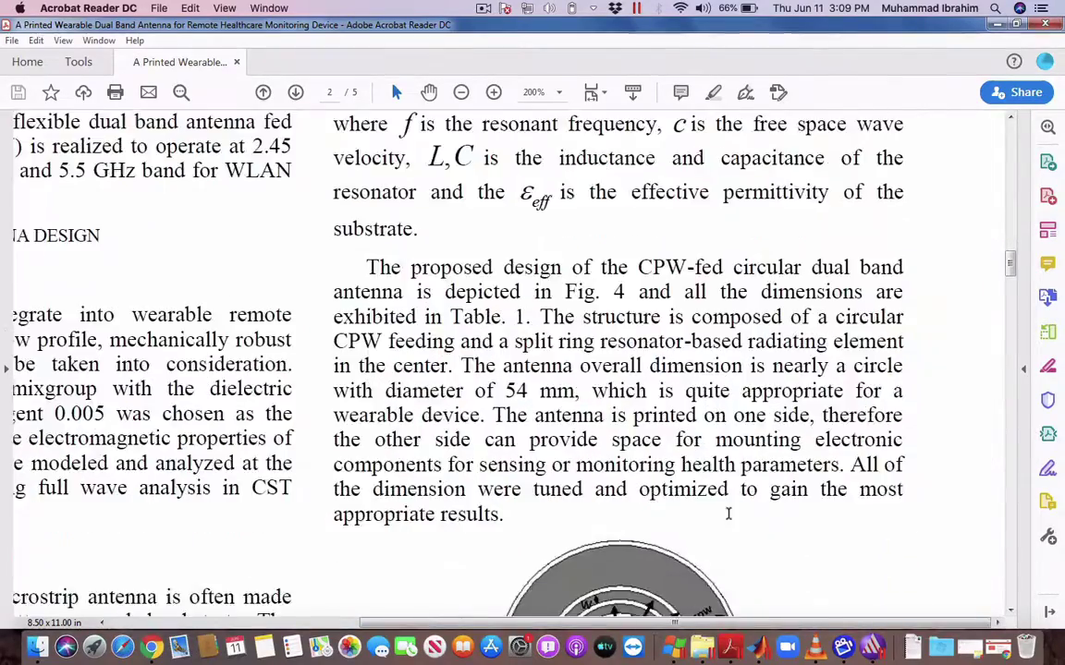
scroll(729, 514, "left", 2)
scroll(728, 514, "down", 6)
scroll(728, 514, "left", 2)
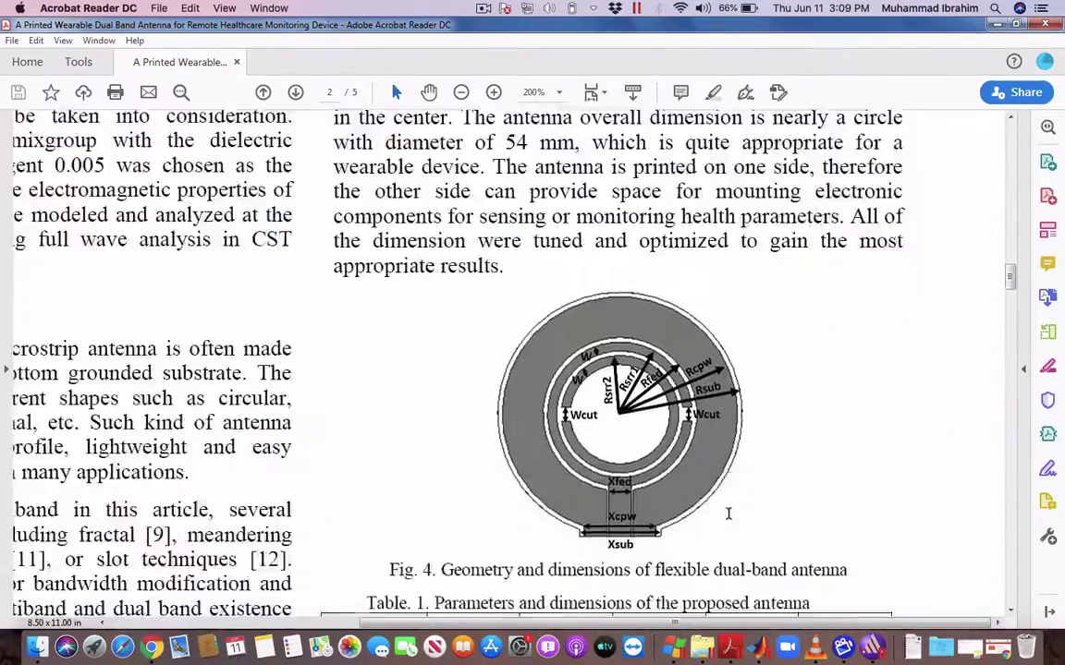
scroll(728, 514, "down", 2)
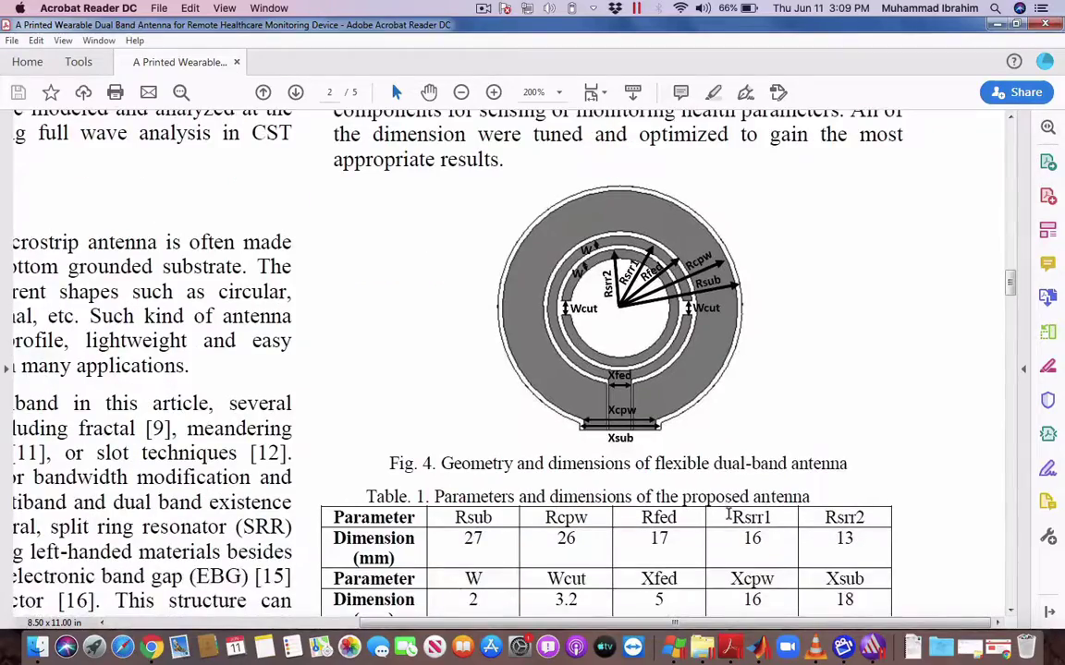
- Switch back to the cylinder's properties in HFSS, set the height to 0.15 mm and apply the changes
key("ctrl+Up")
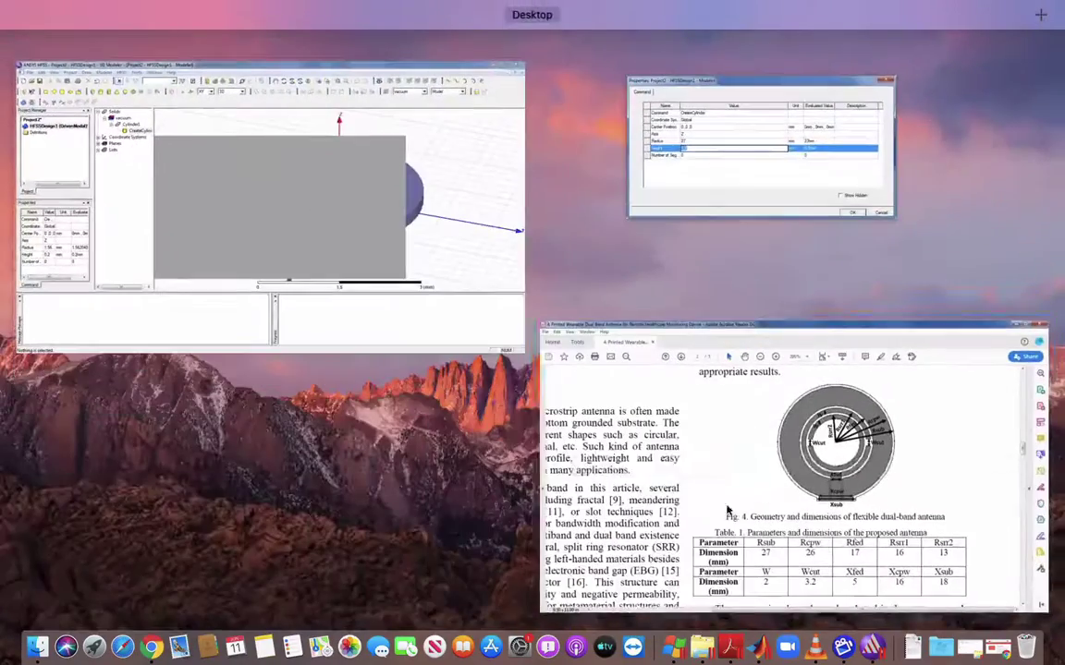
left_click(726, 164)
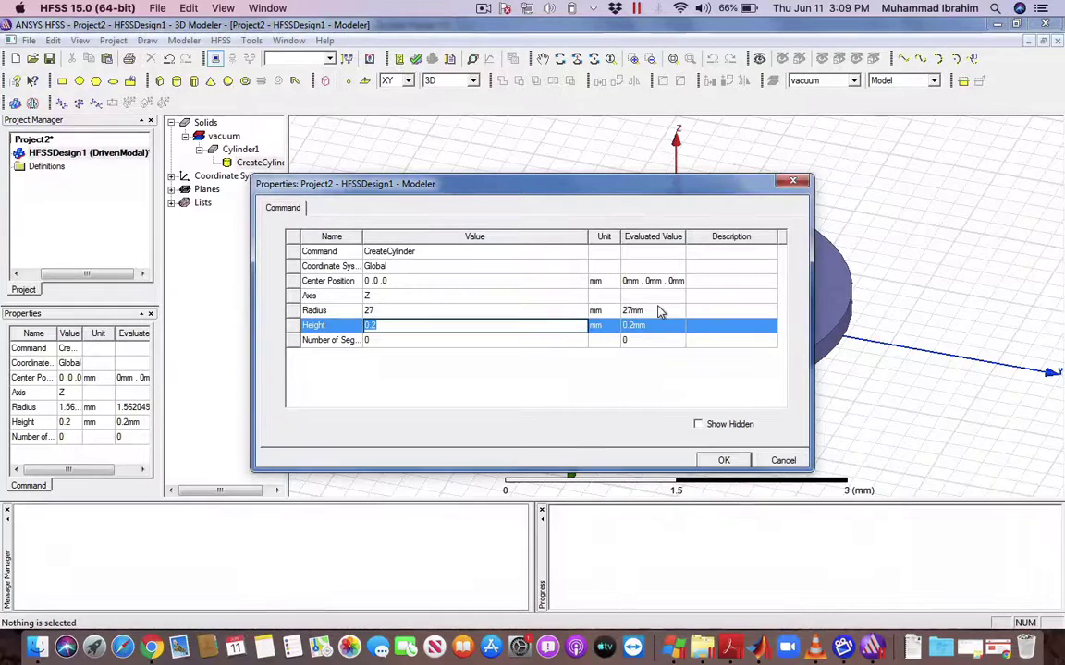
type("0.15")
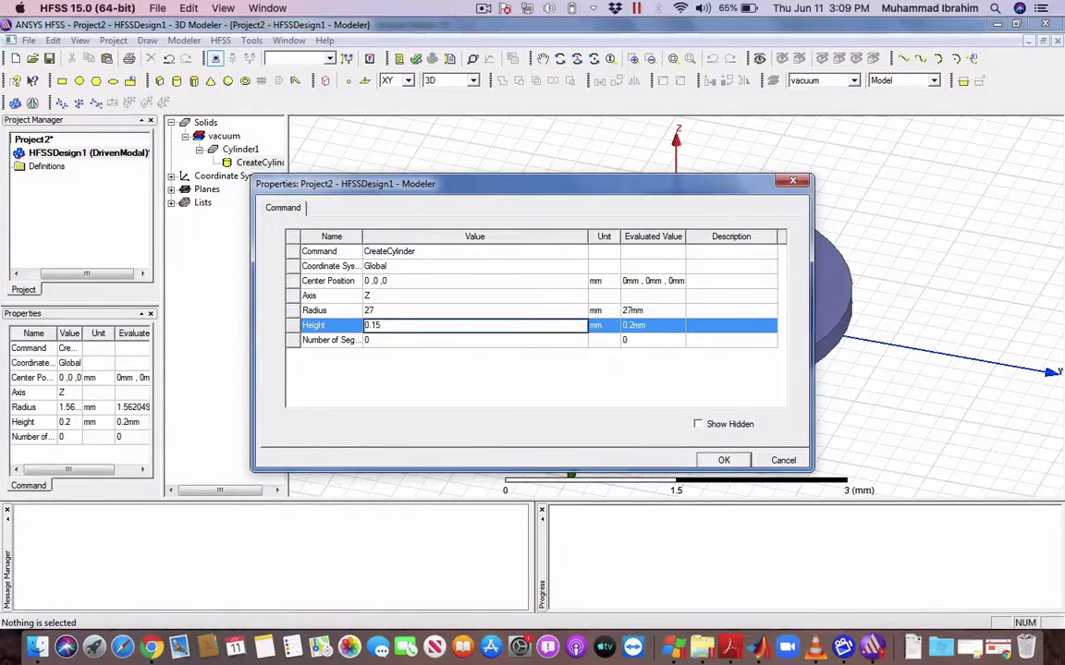
key("Tab")
key("Return")
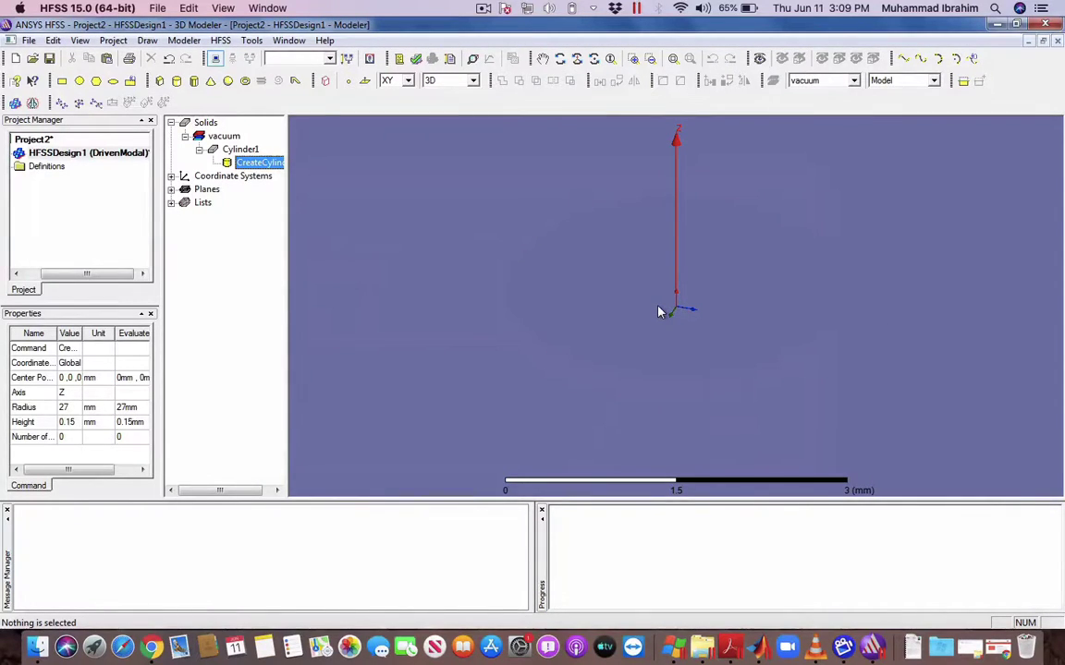
key("super+m")
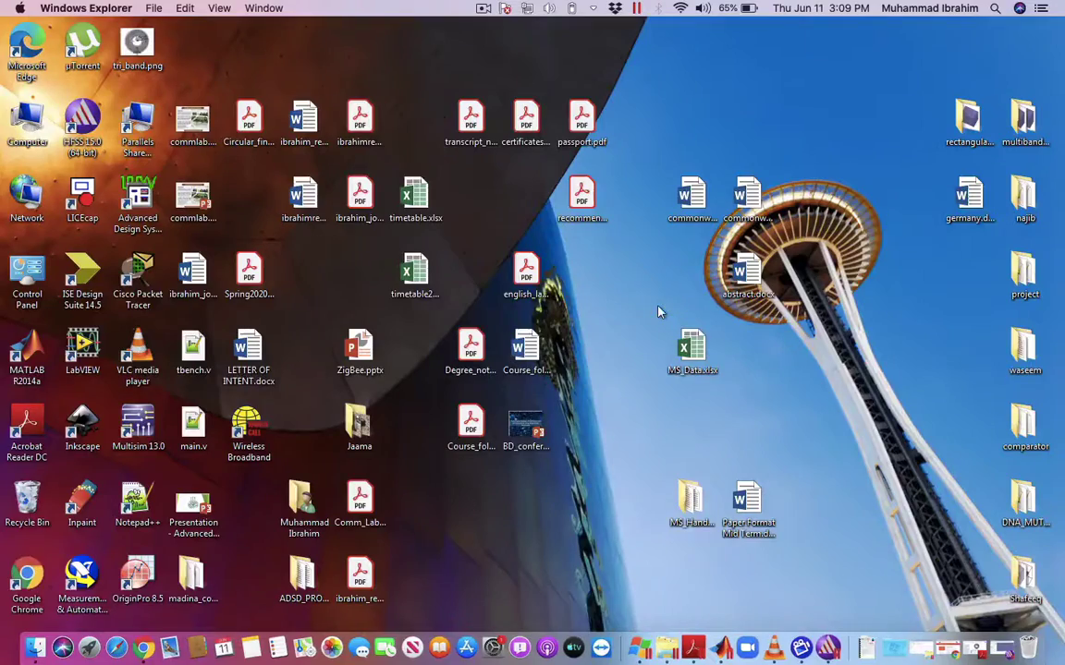
key("ctrl+Down")
key("Escape")
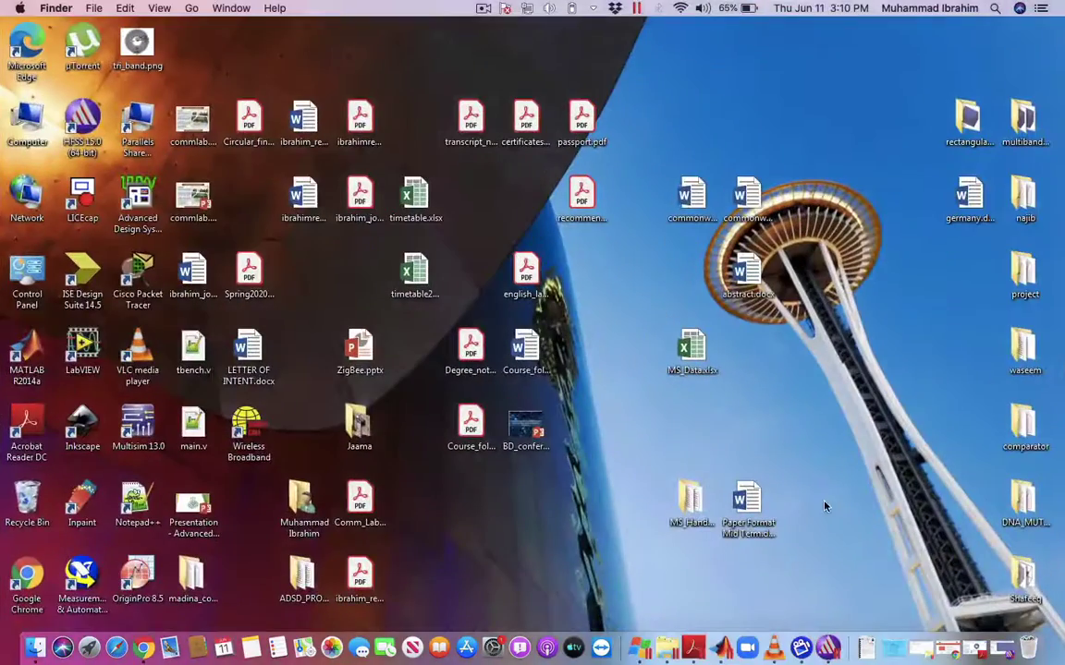
left_click(948, 647)
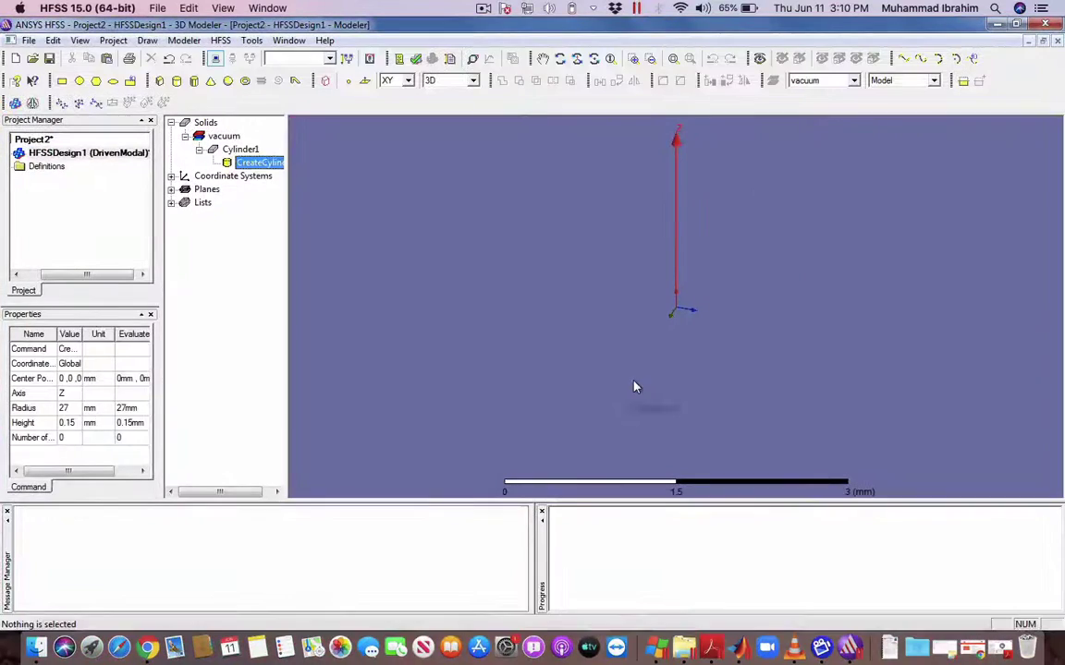
- Fit the whole substrate disc in the modeler view and examine it from different angles
left_click(634, 386)
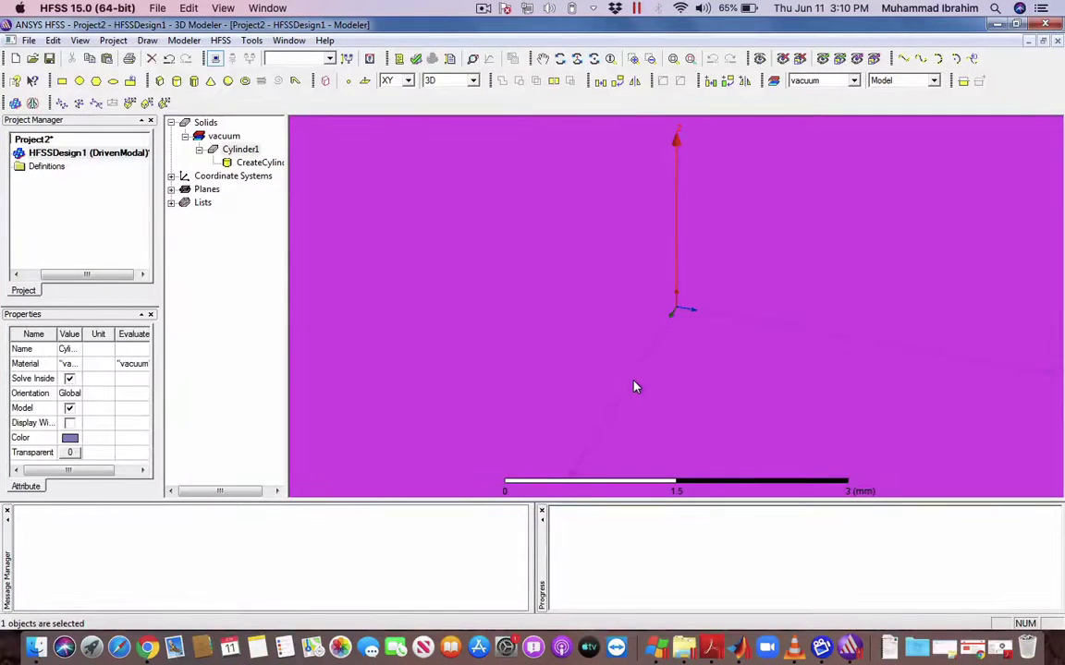
key("ctrl+d")
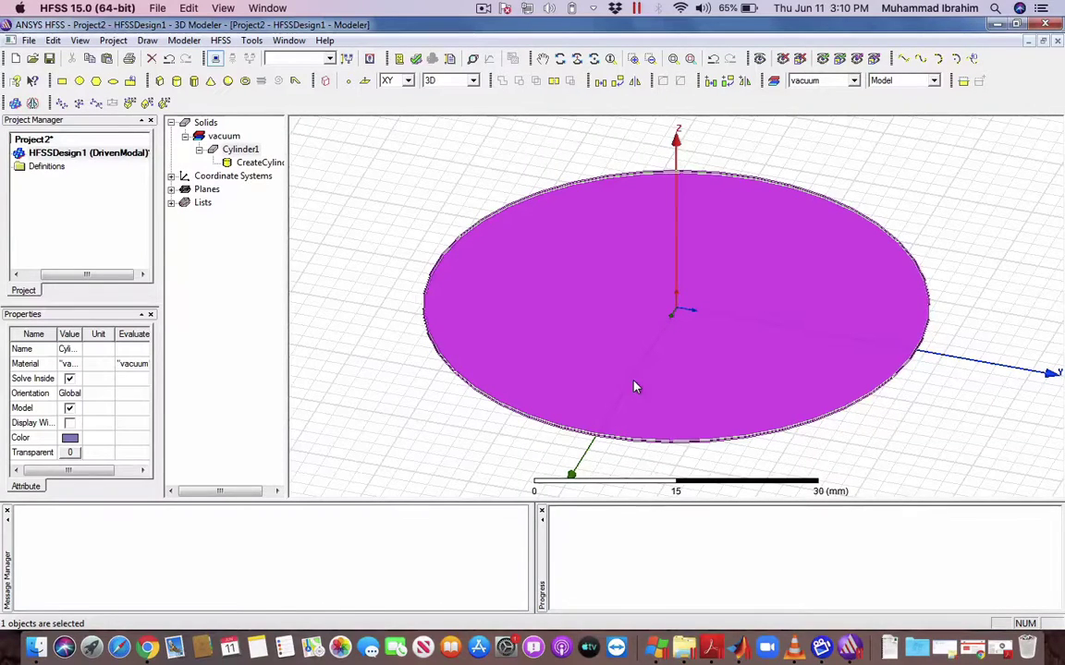
left_click(962, 319)
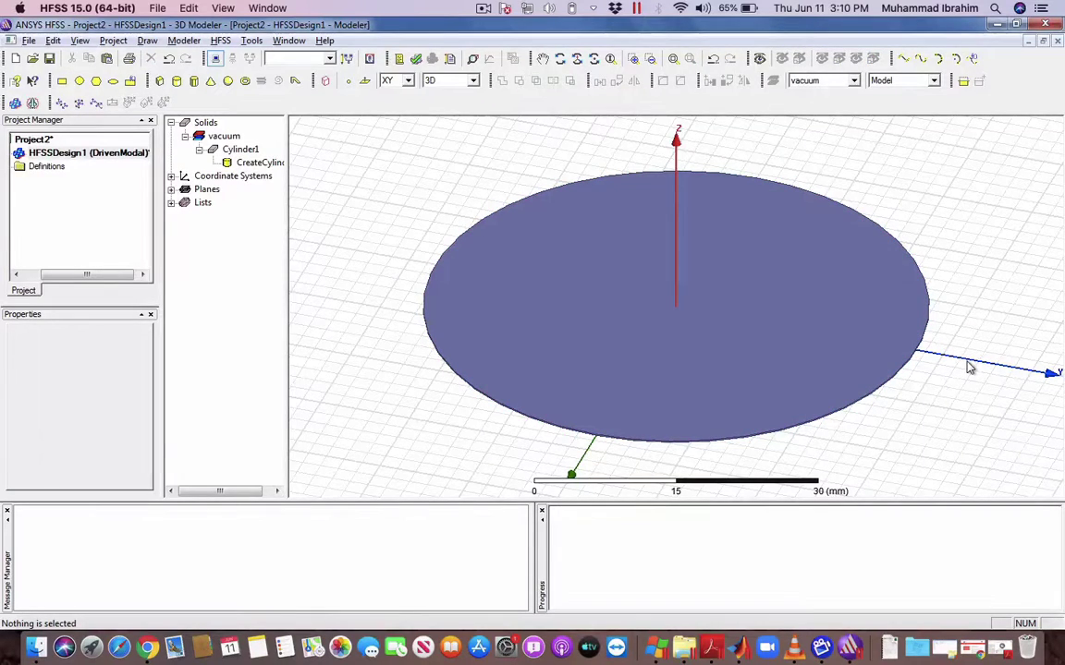
left_click_drag(968, 363, 1038, 366, "alt")
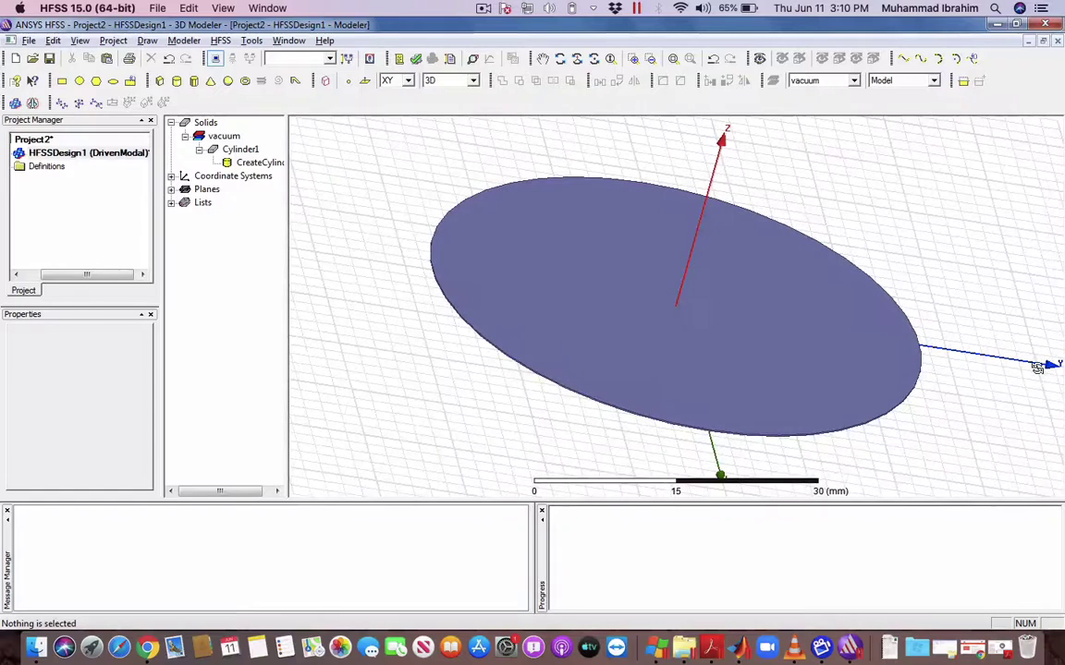
left_click_drag(682, 300, 643, 345, "alt")
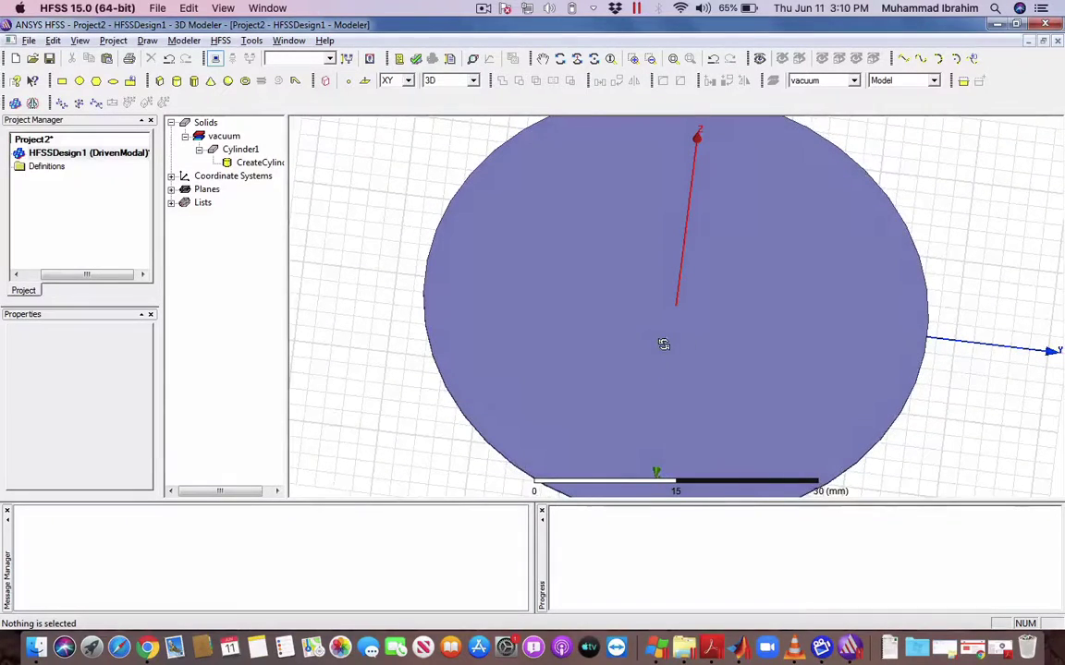
- View the substrate disc from above, examine the antenna geometry figure and dimension table of the paper in Acrobat Reader, and switch back to HFSS
left_click_drag(983, 341, 980, 395, "alt")
scroll(981, 395, "down", 2)
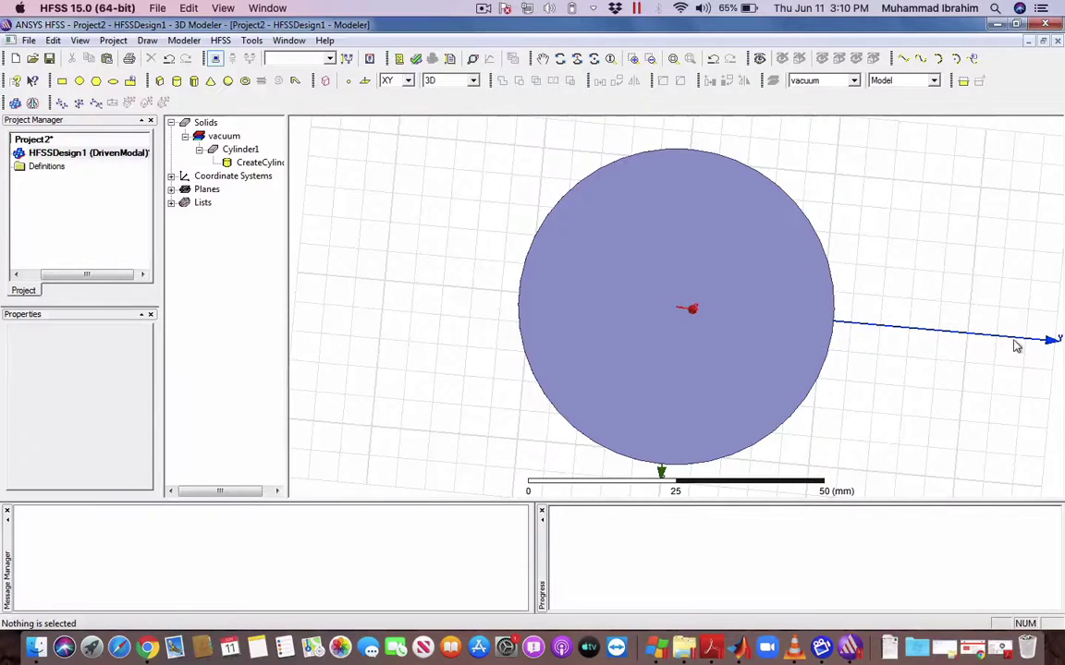
left_click_drag(1015, 344, 1017, 303, "alt")
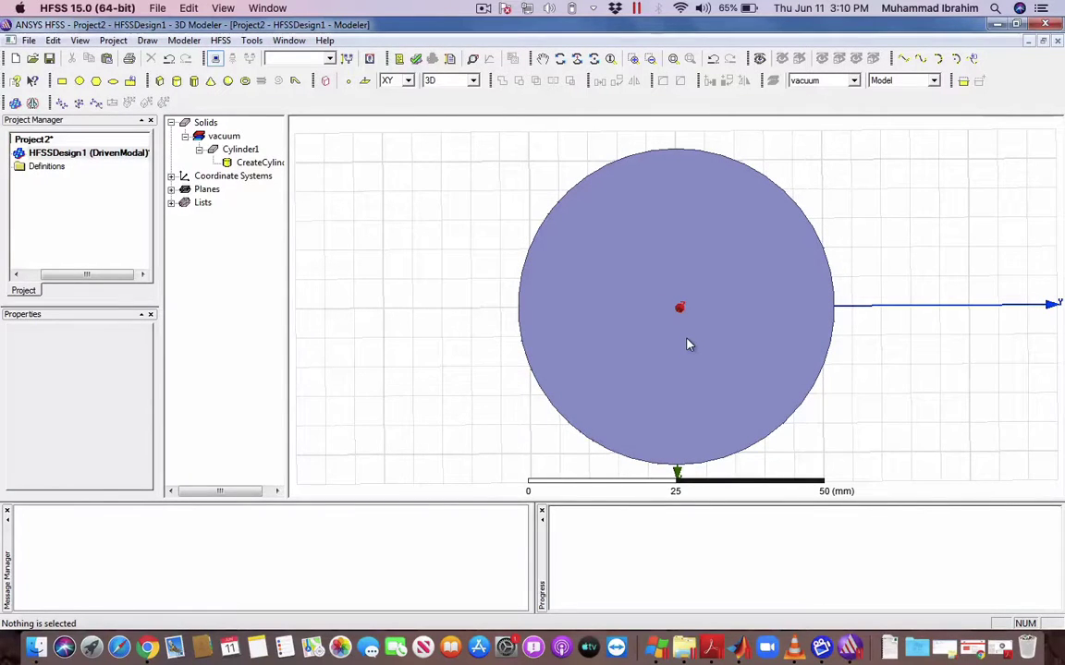
scroll(687, 345, "up", 1)
scroll(686, 347, "down", 3)
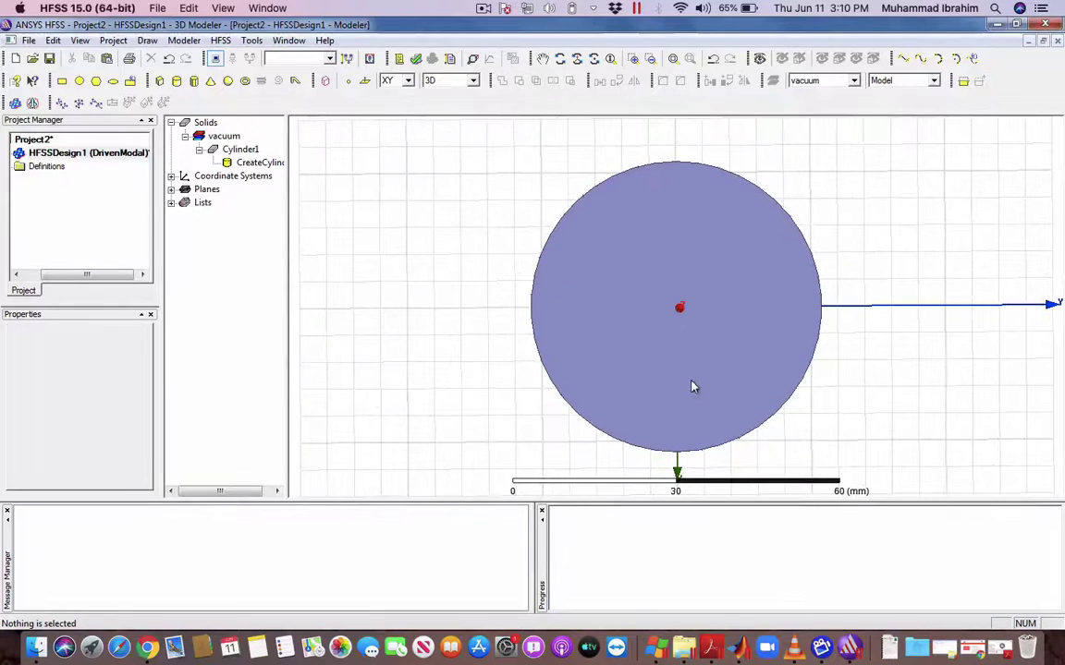
left_click_drag(699, 405, 669, 381, "shift")
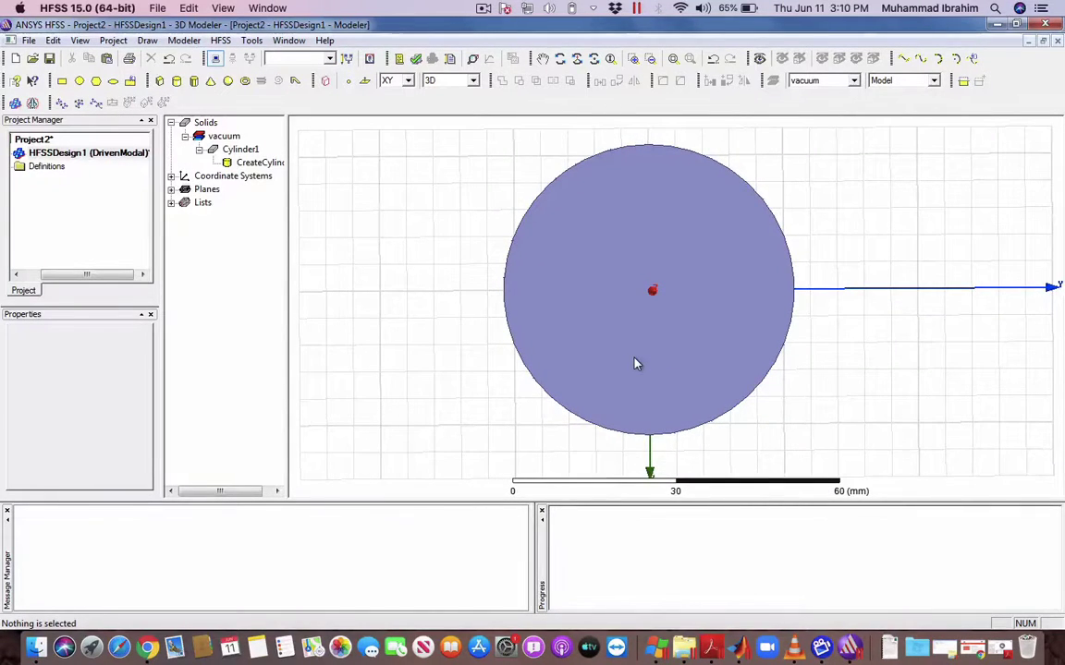
key("ctrl+Up")
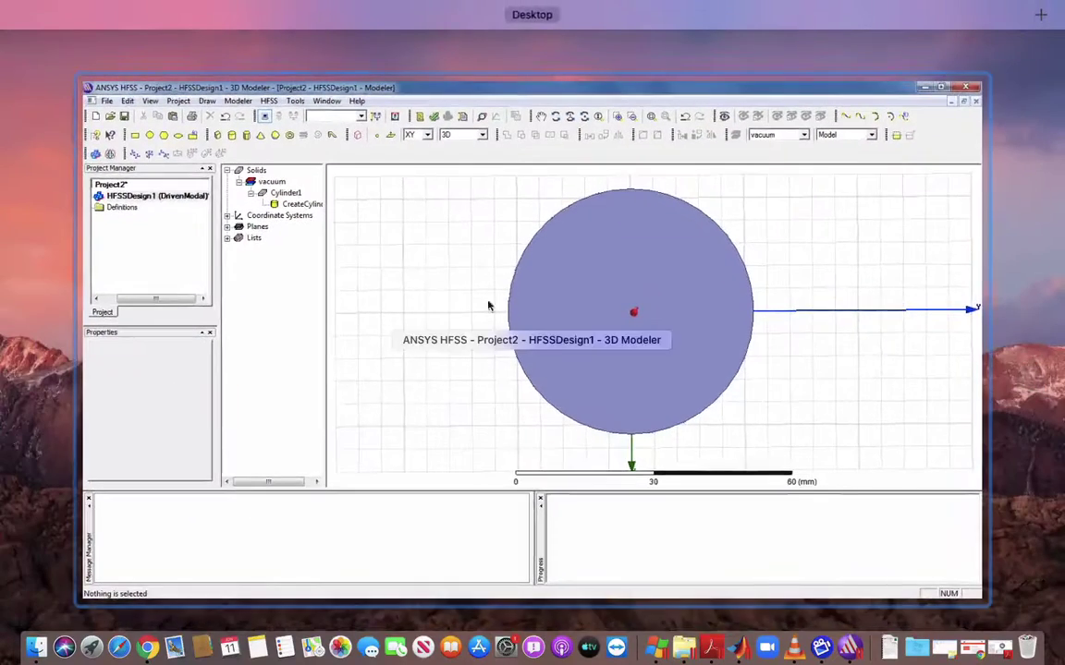
left_click(413, 380)
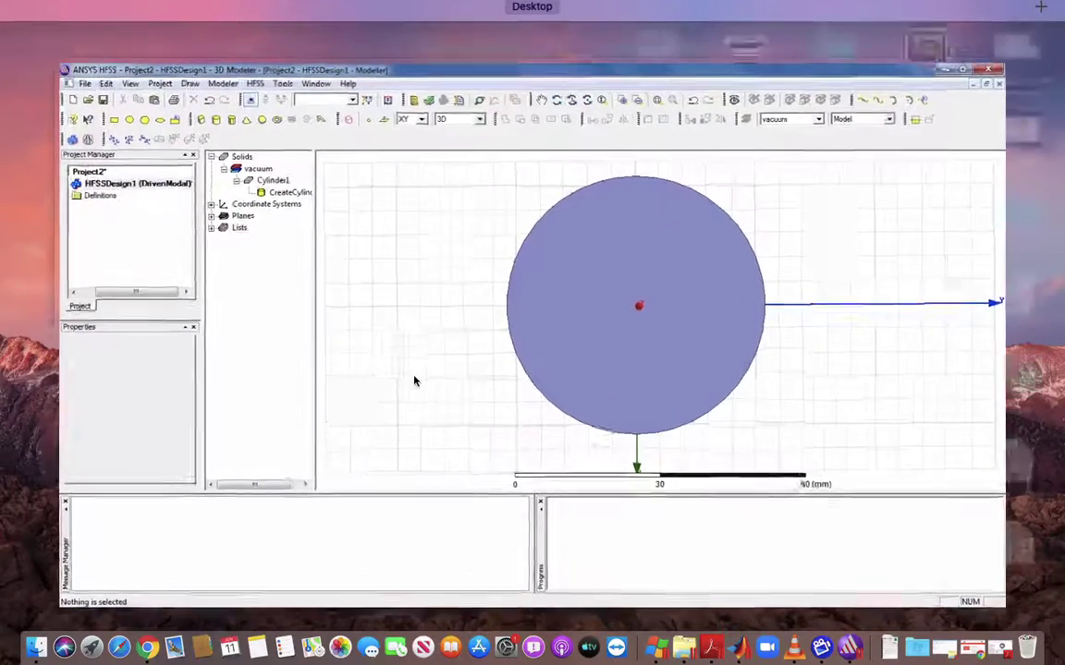
left_click(1002, 654)
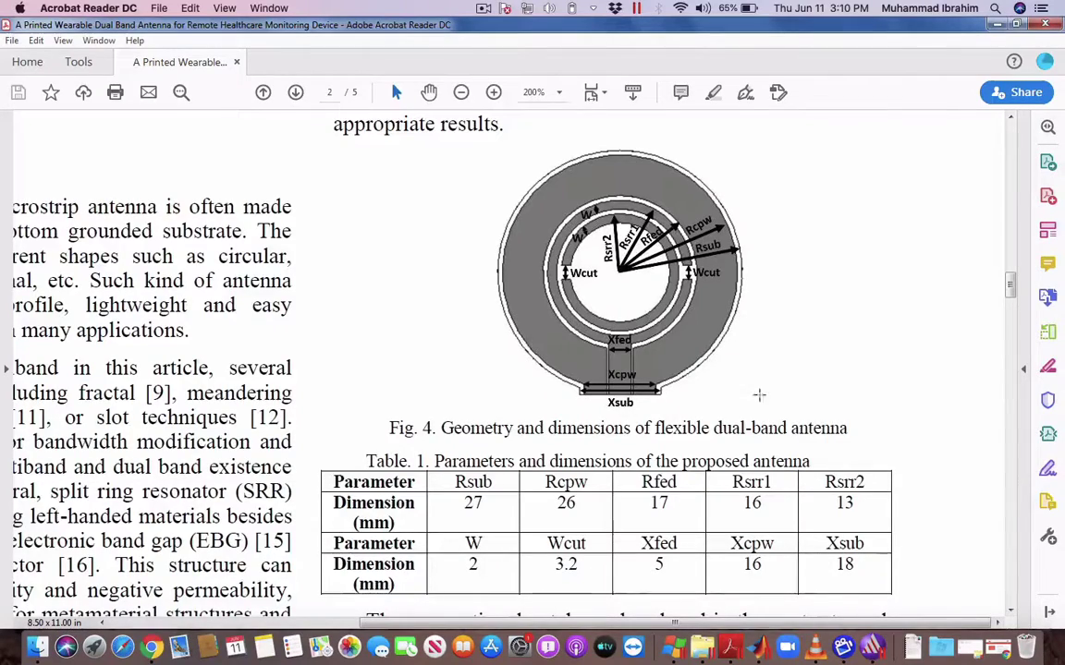
key("ctrl+Up")
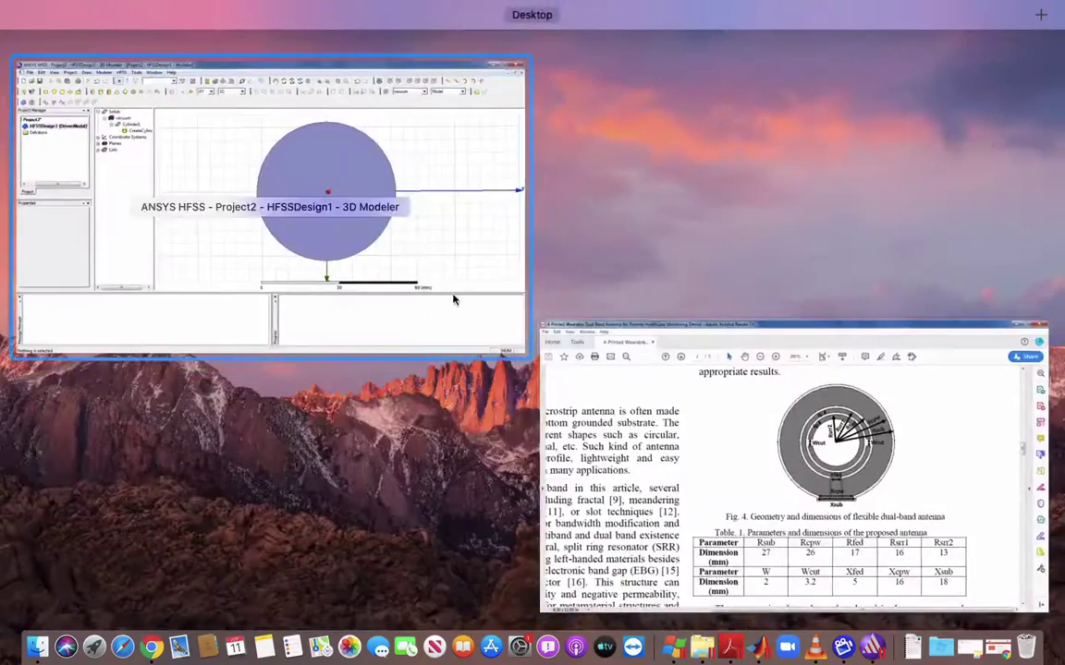
left_click(273, 211)
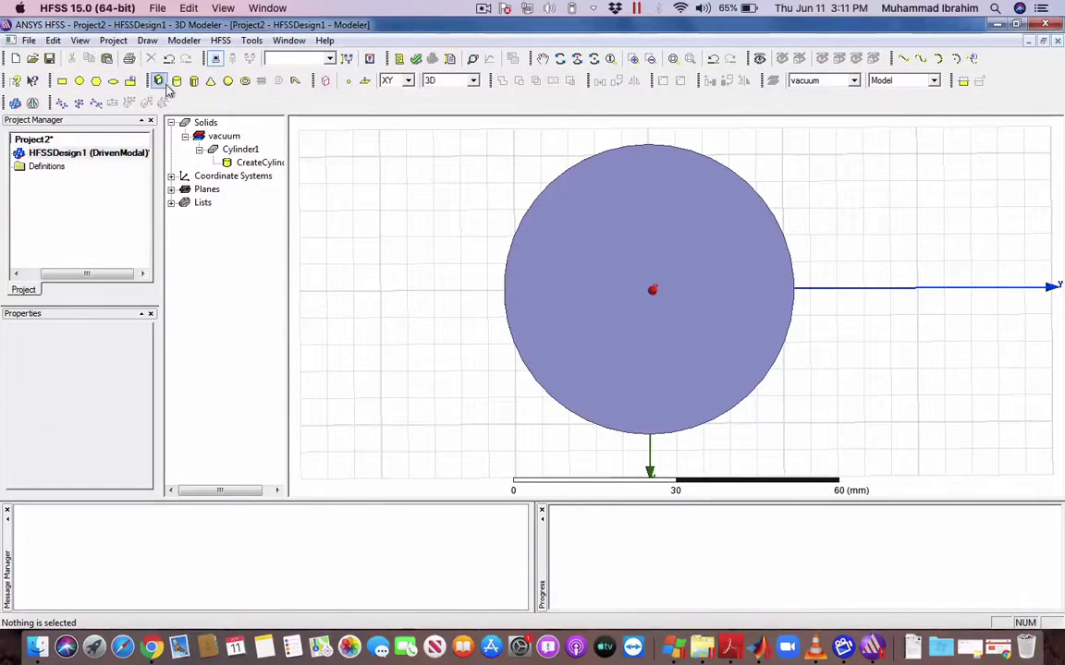
left_click(159, 81)
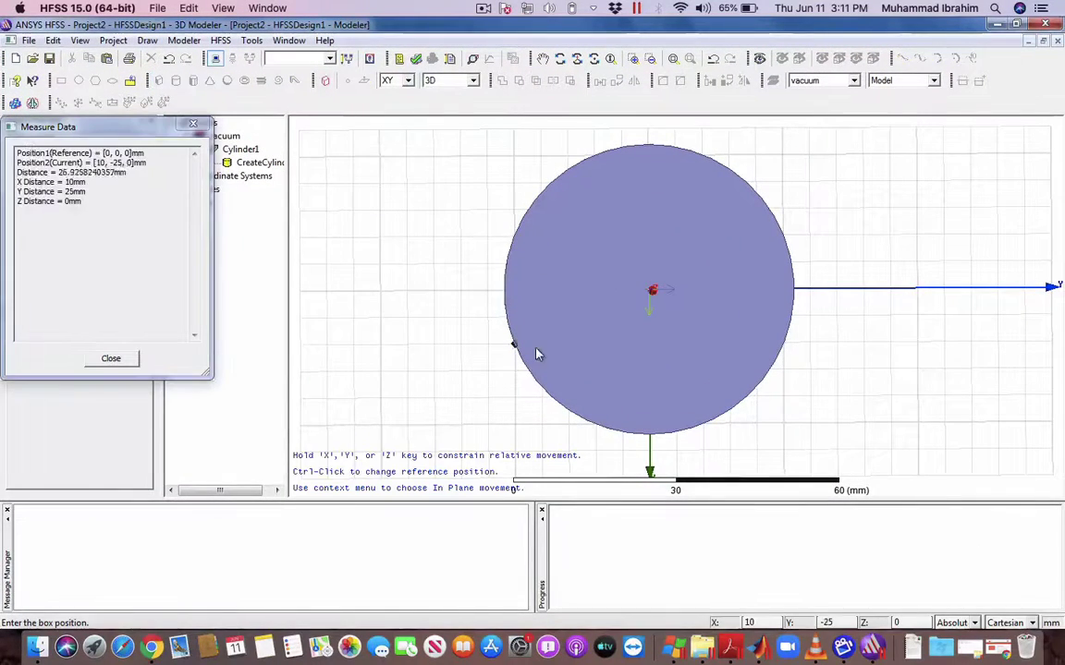
left_click(699, 448)
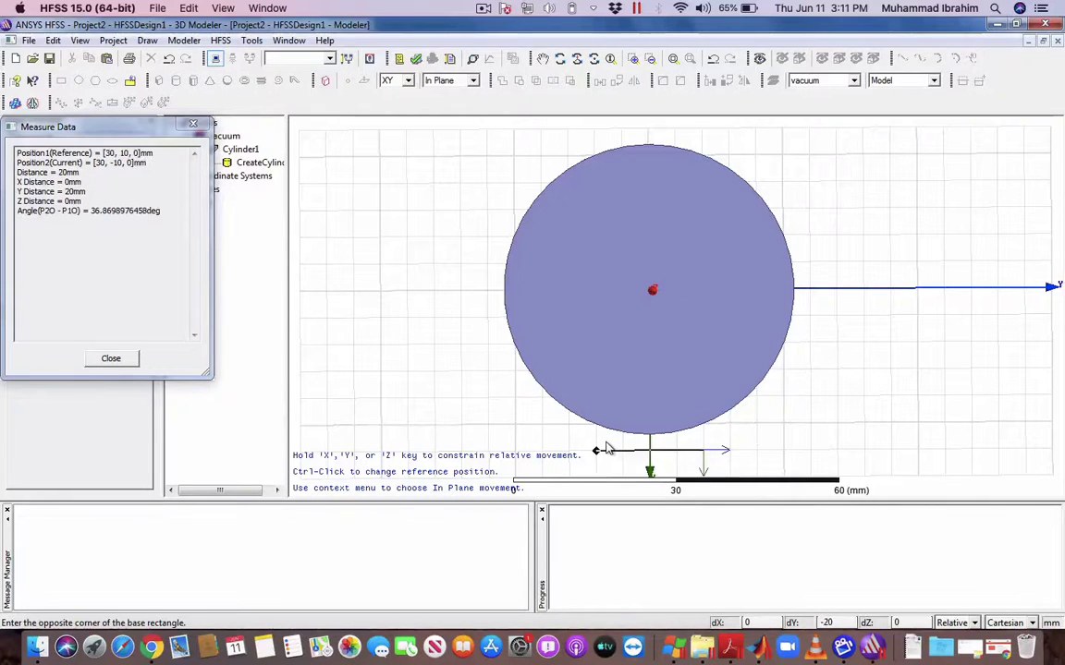
left_click(599, 448)
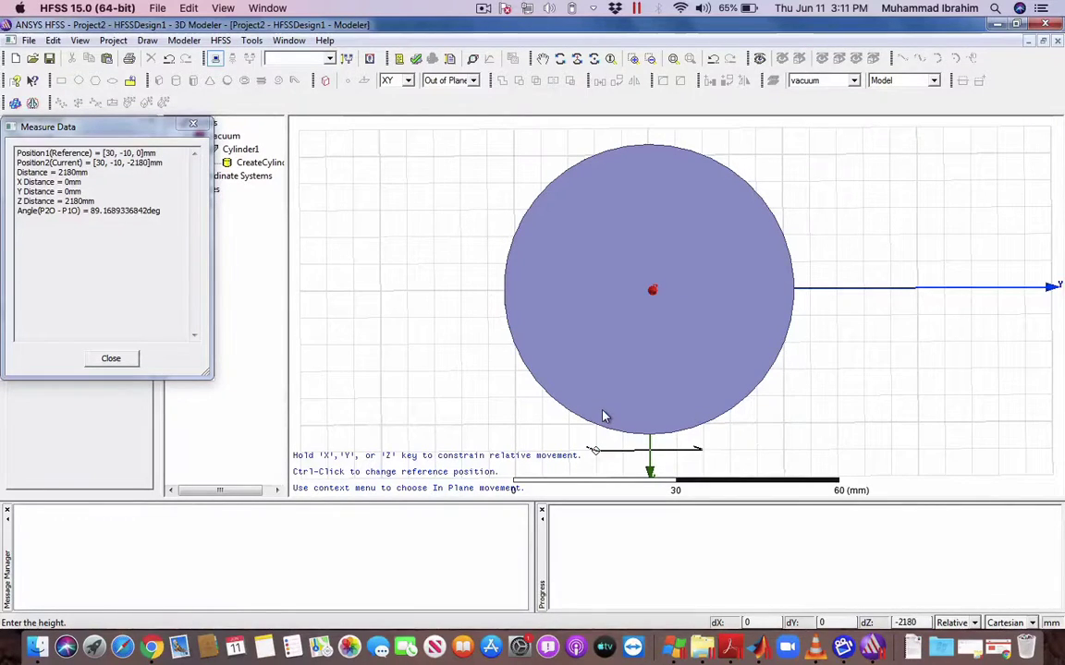
left_click(602, 417)
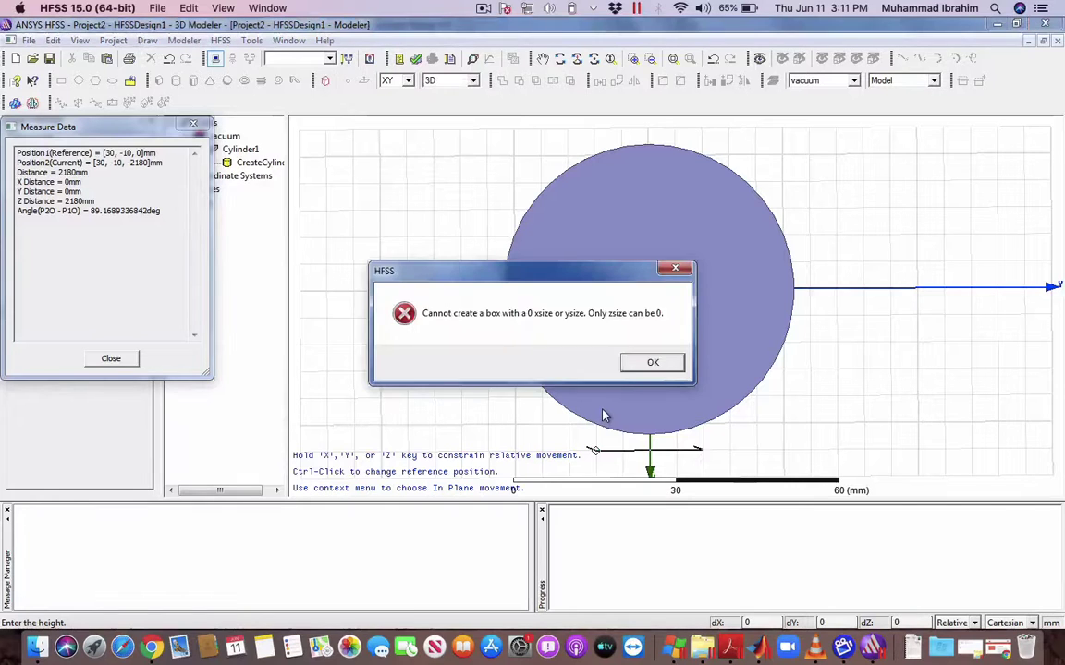
left_click(651, 363)
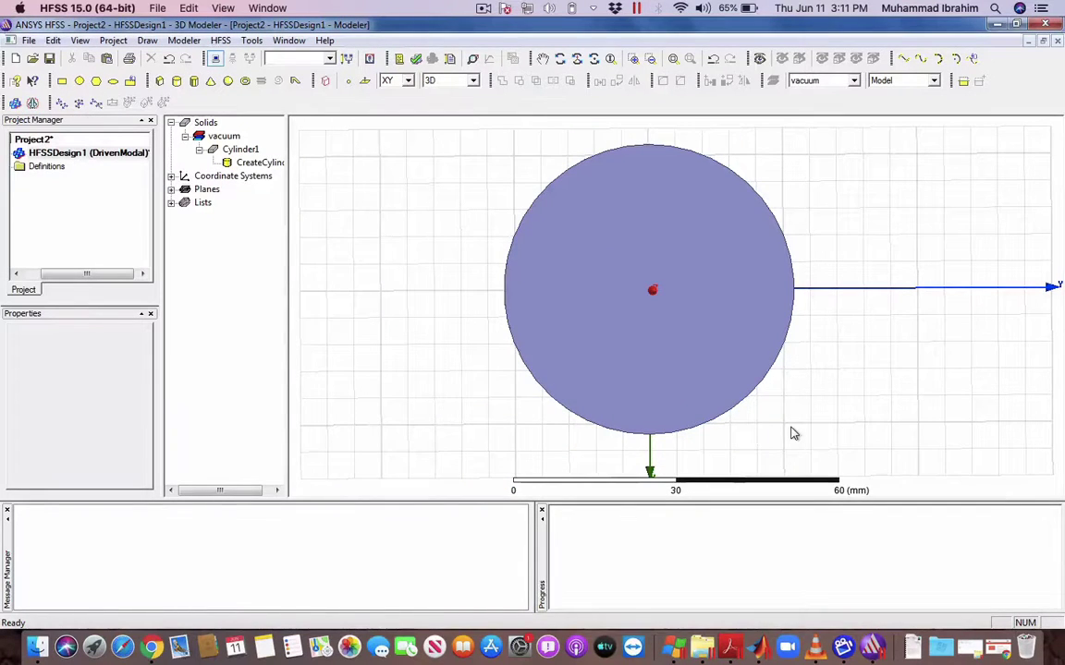
left_click_drag(792, 433, 862, 335, "alt")
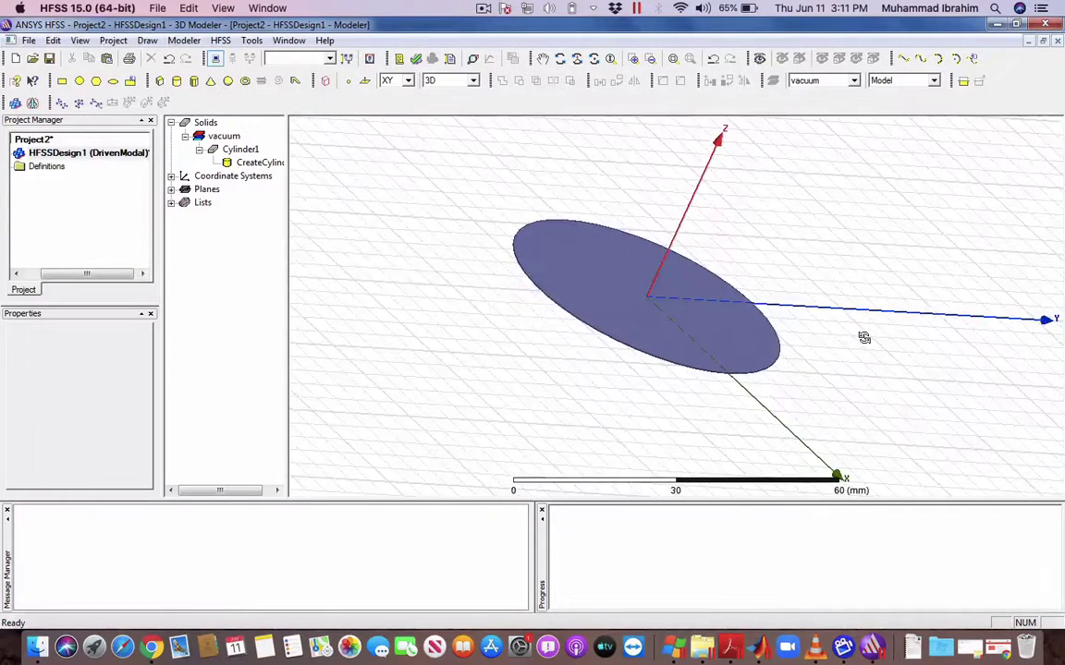
left_click(753, 396)
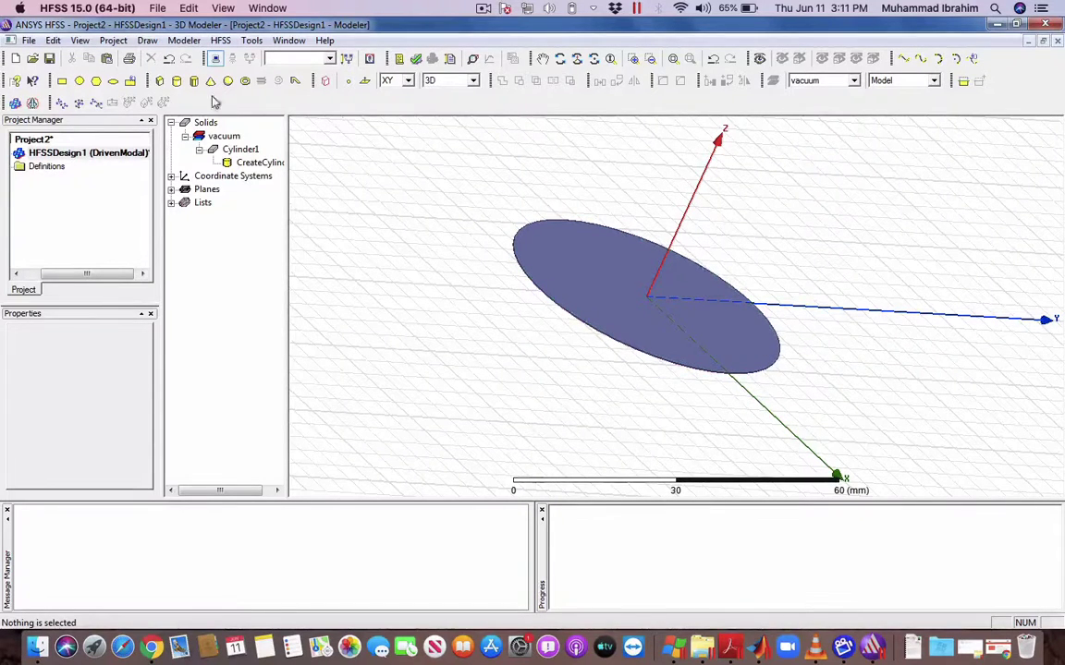
left_click(160, 82)
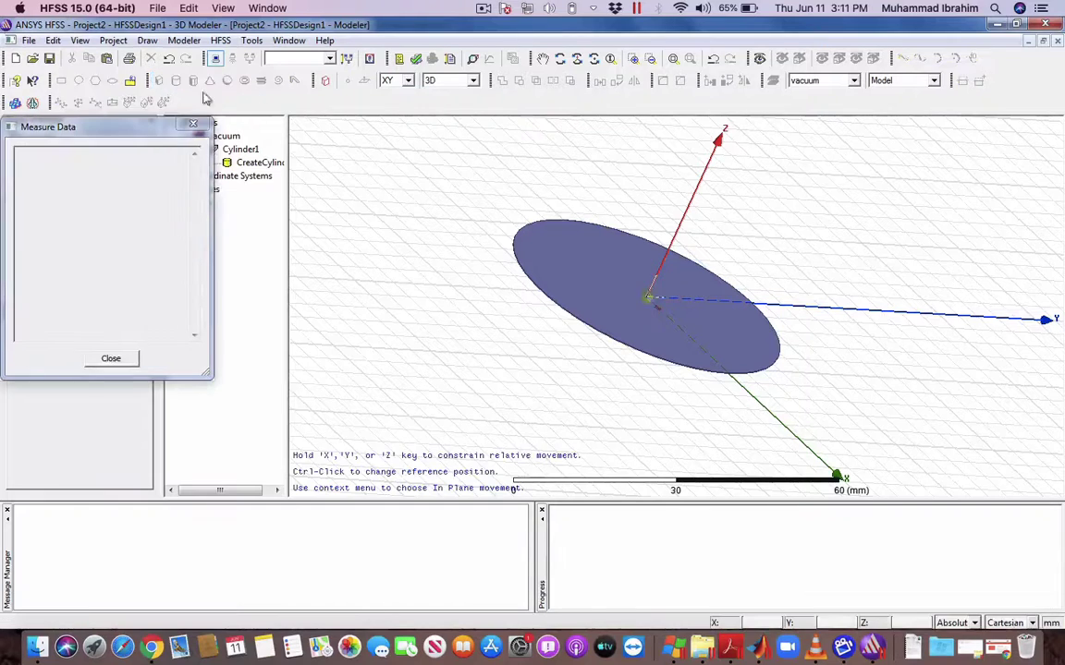
left_click(740, 392)
left_click(817, 386)
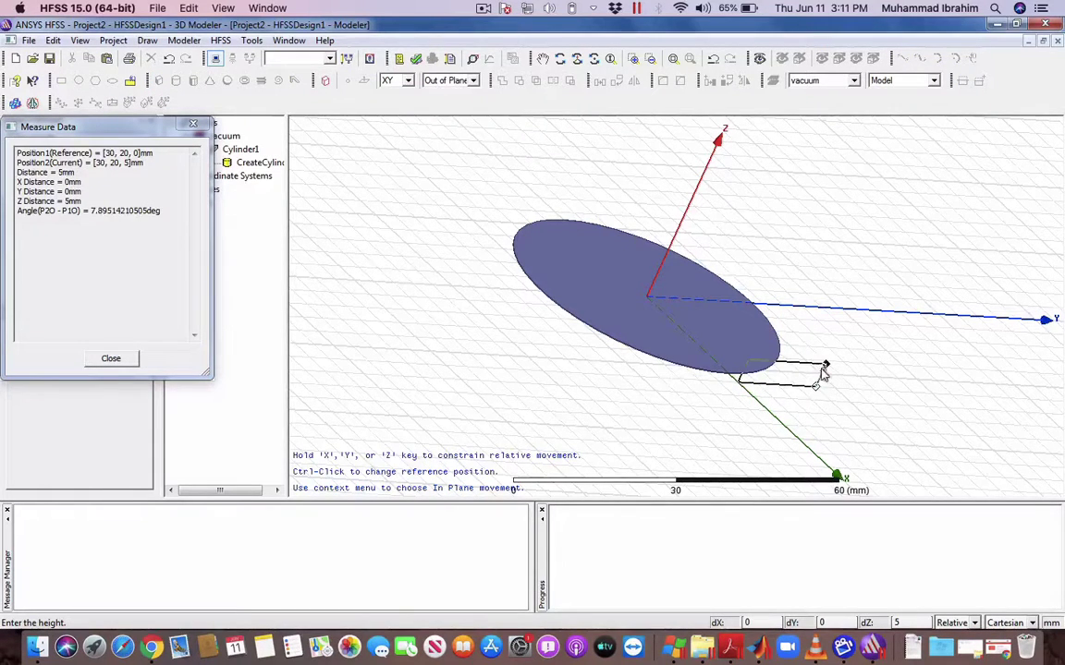
left_click(826, 370)
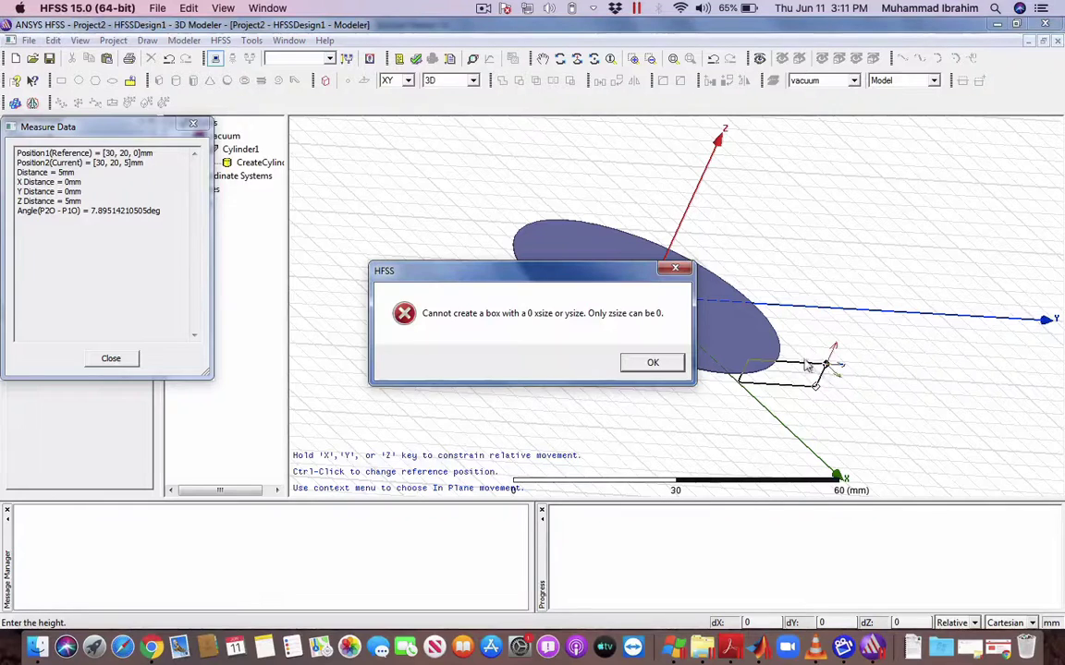
left_click(661, 369)
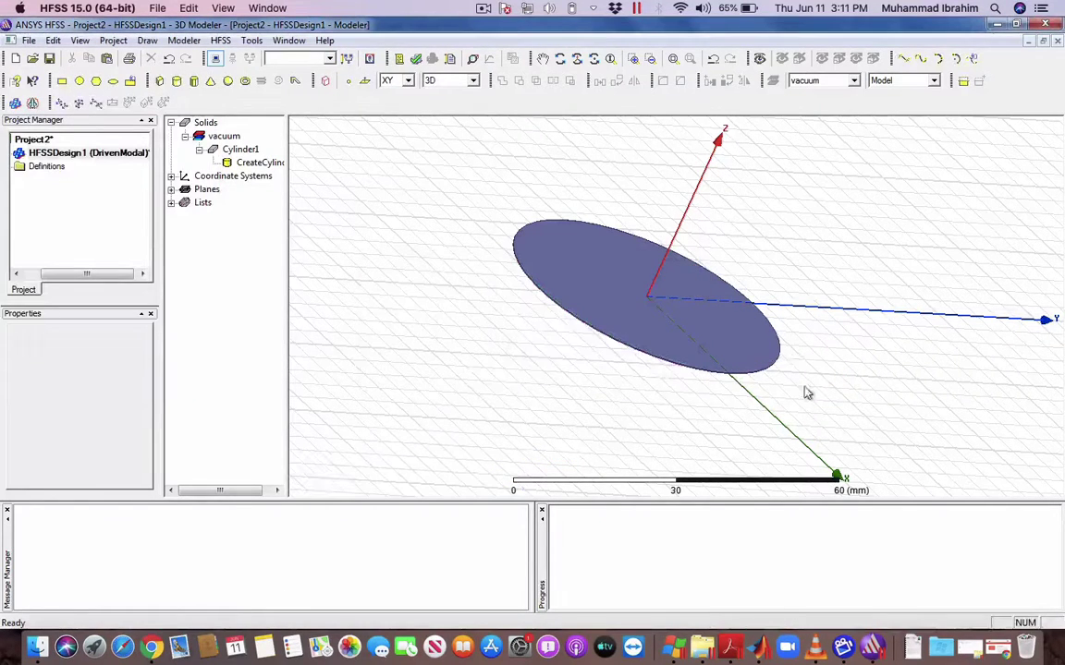
- Draw a box from 30, 0, 0 at the disc's +X edge, about 10 mm in X, 25 mm in Y and 5 mm high
left_click(157, 80)
left_click(746, 387)
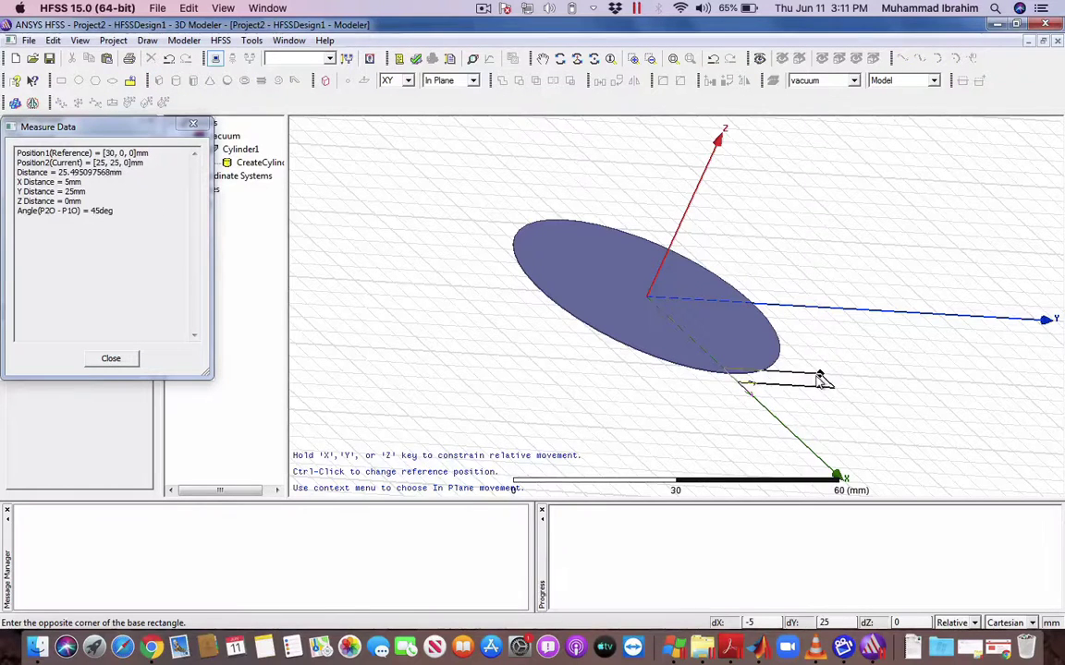
left_click(807, 360)
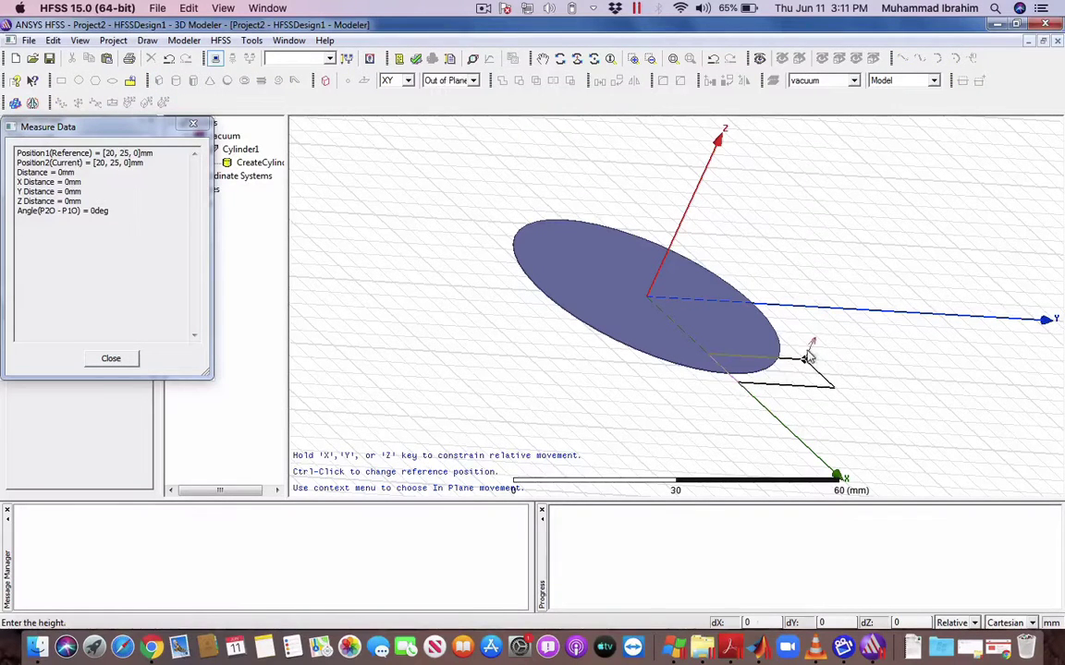
left_click(812, 349)
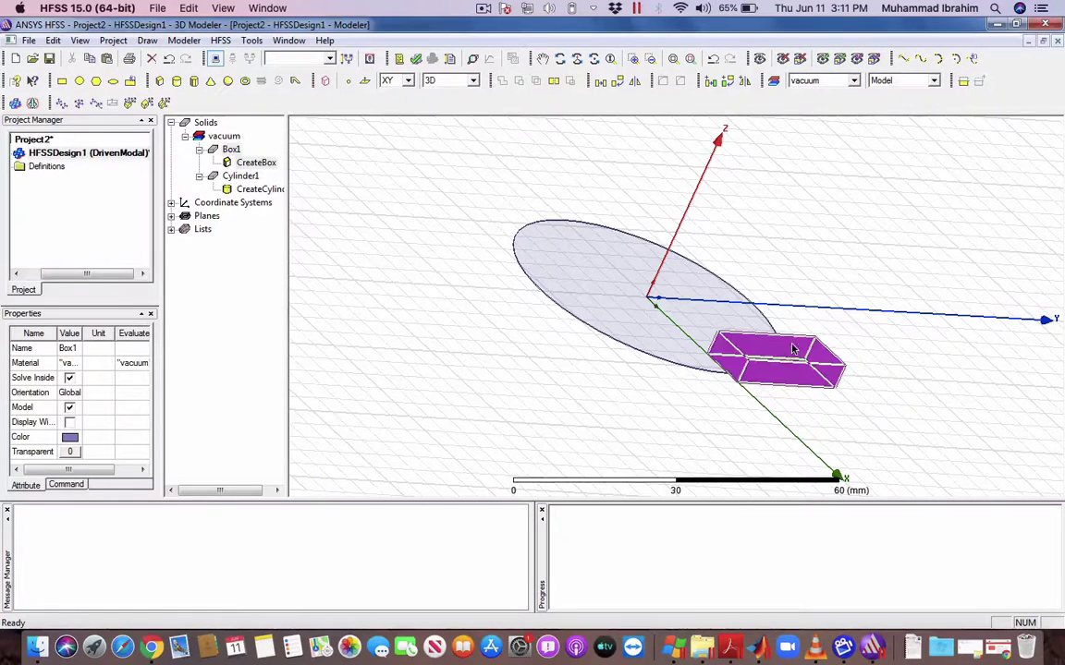
- Check the substrate cylinder's creation properties and view the disc and the box from above
double_click(262, 190)
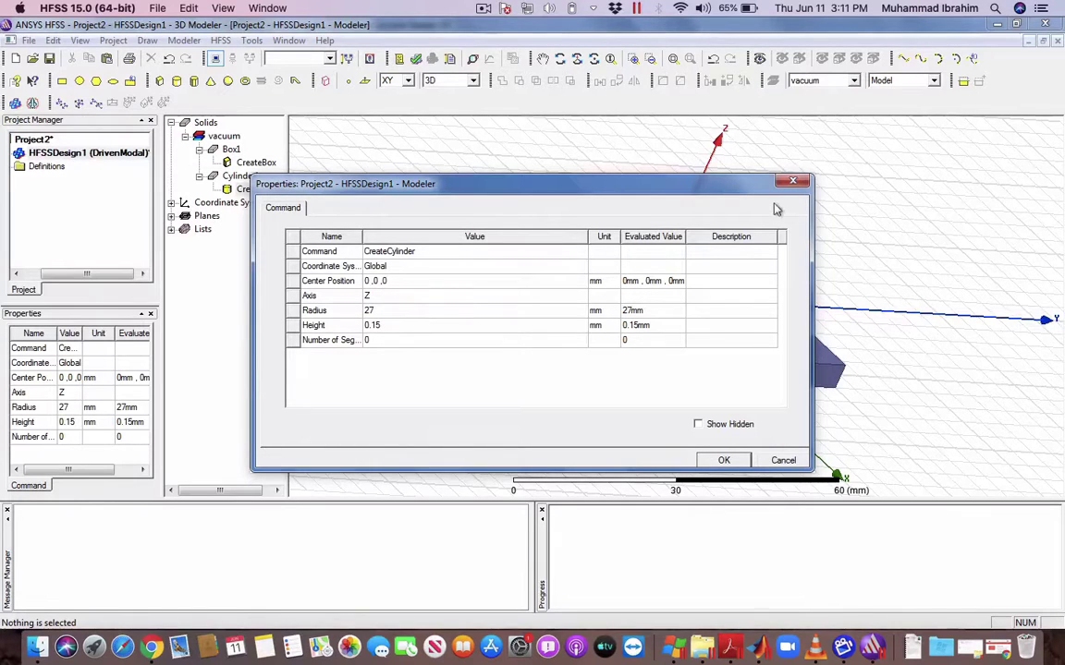
key("Return")
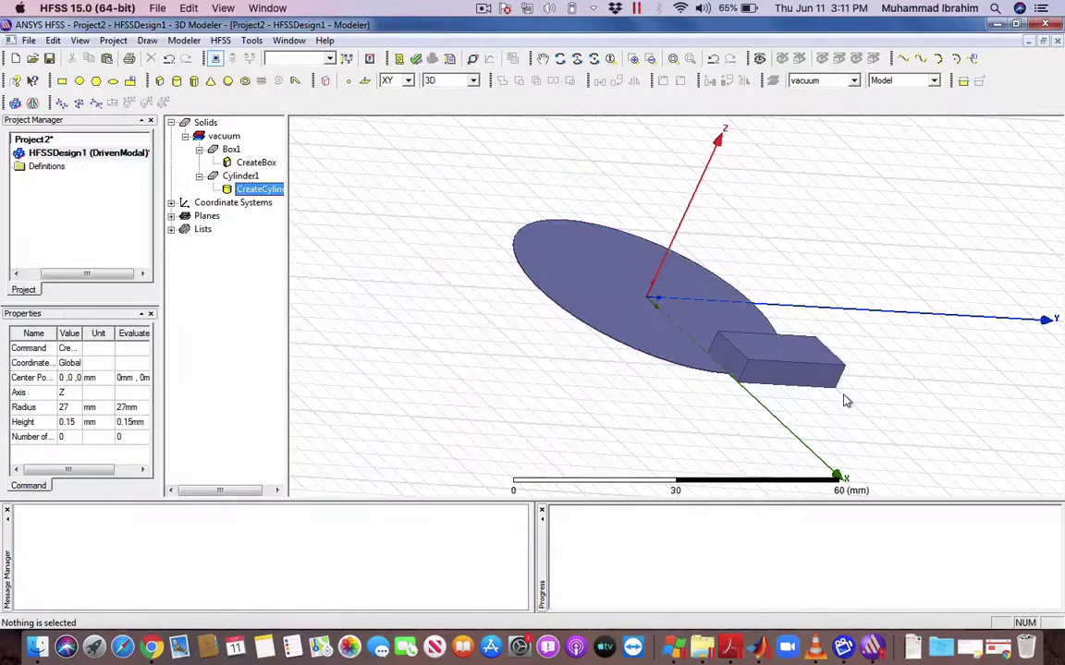
left_click_drag(824, 442, 753, 525, "alt")
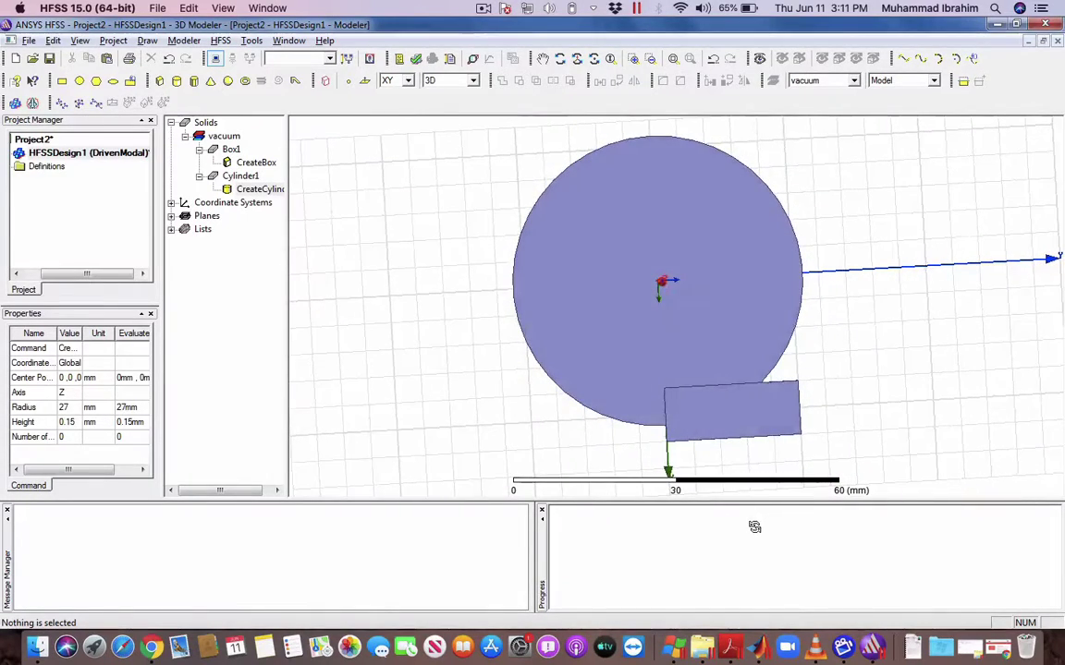
- Set the box's position to 27, 0, 0 mm and its XSize to -5 mm in its creation properties
double_click(242, 164)
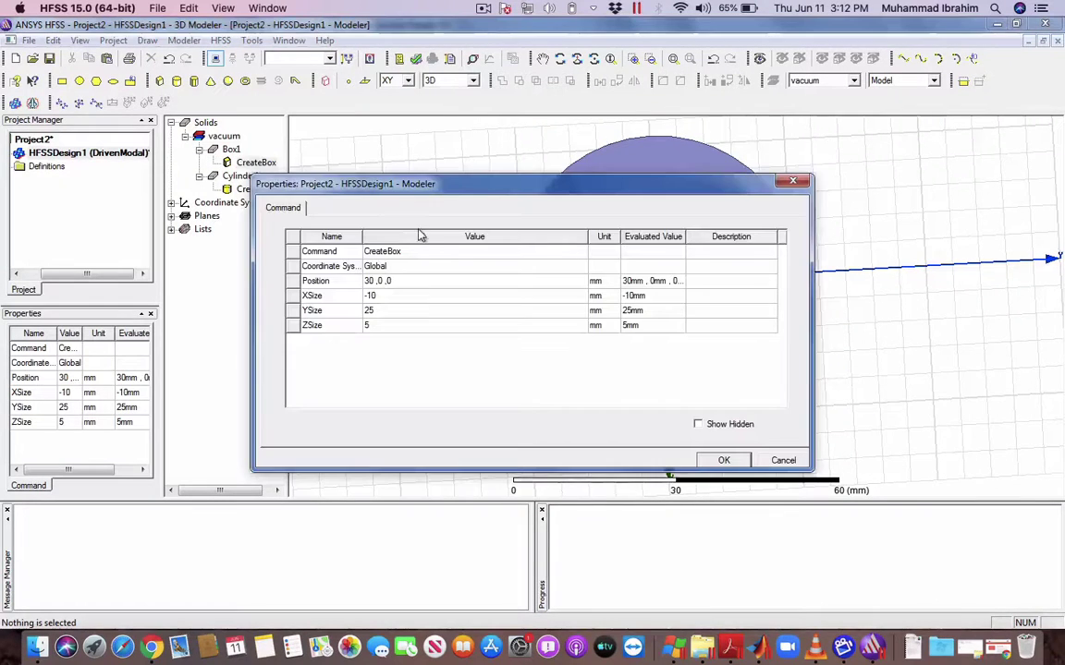
left_click(371, 281)
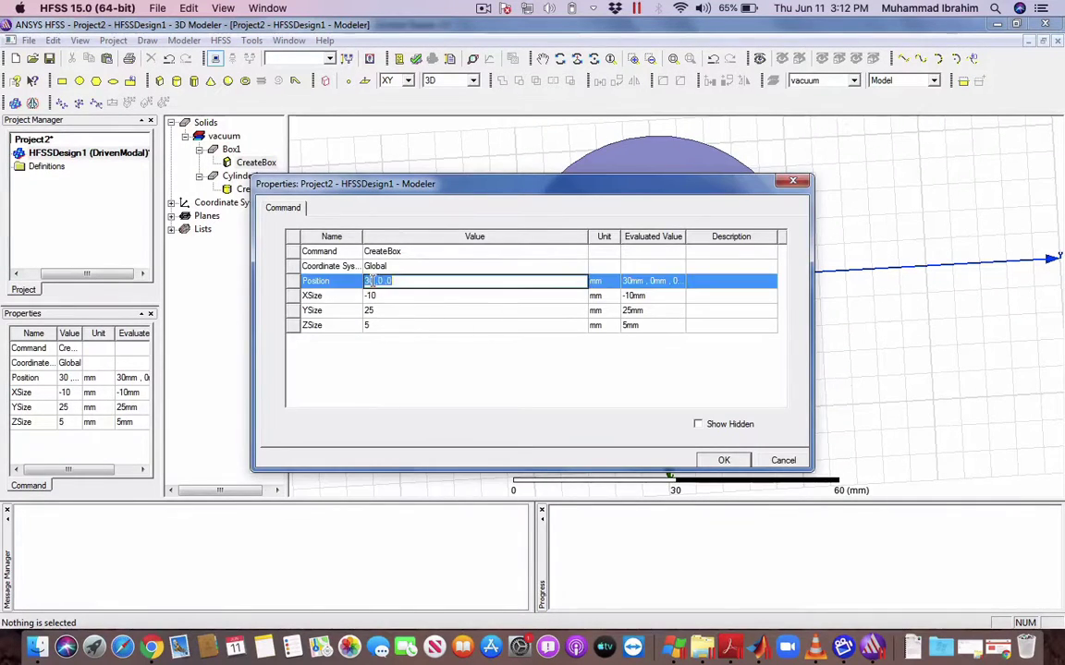
type("27")
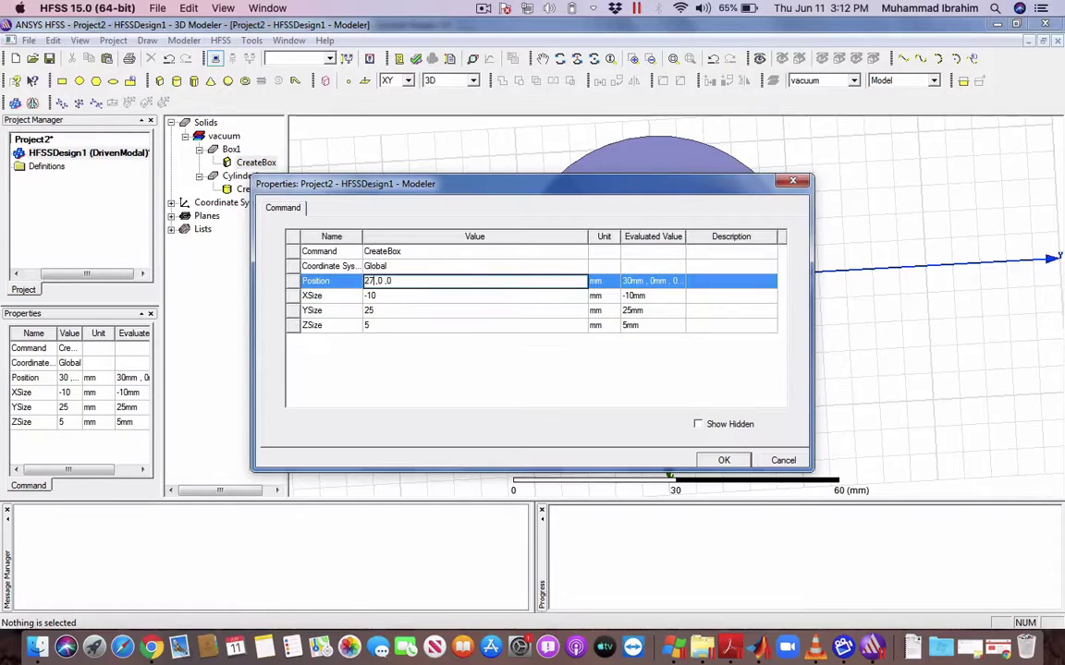
left_click(375, 295)
key("Right")
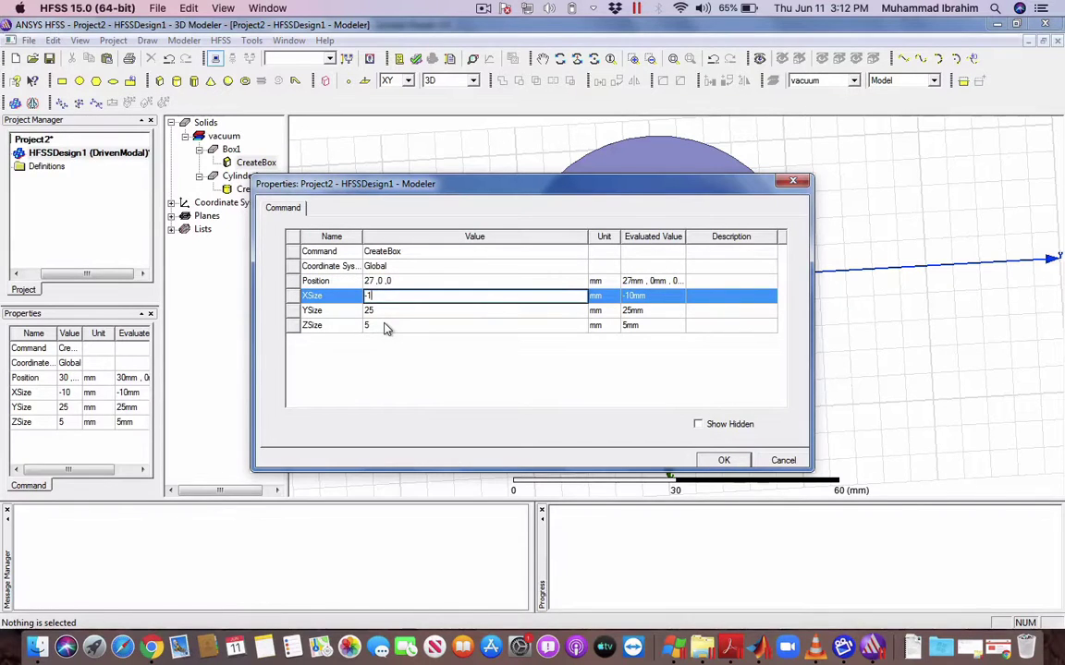
- Look up the Xsub dimension in the paper in Acrobat Reader and set the box's YSize to 18 mm and ZSize to 0.15 mm in HFSS
left_click(387, 311)
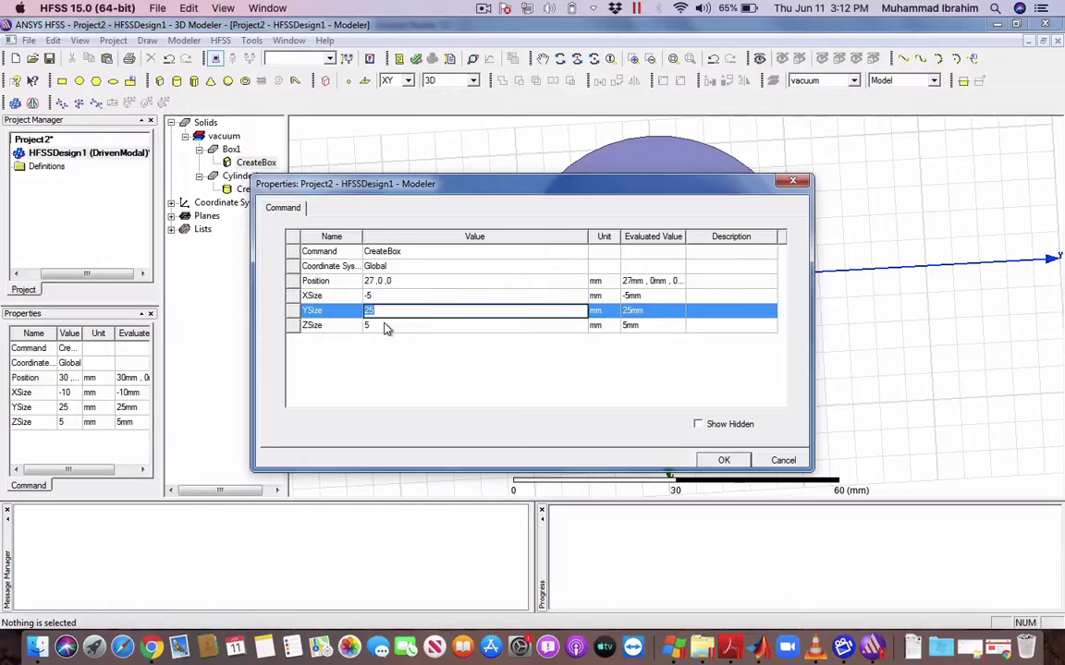
key("ctrl+Up")
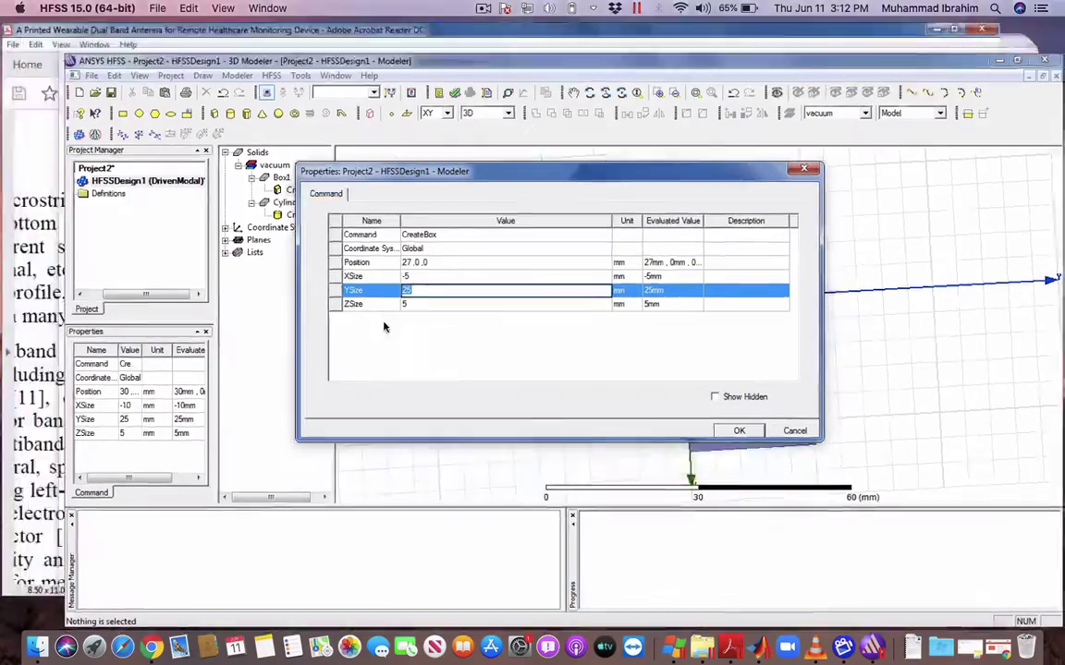
left_click(298, 293)
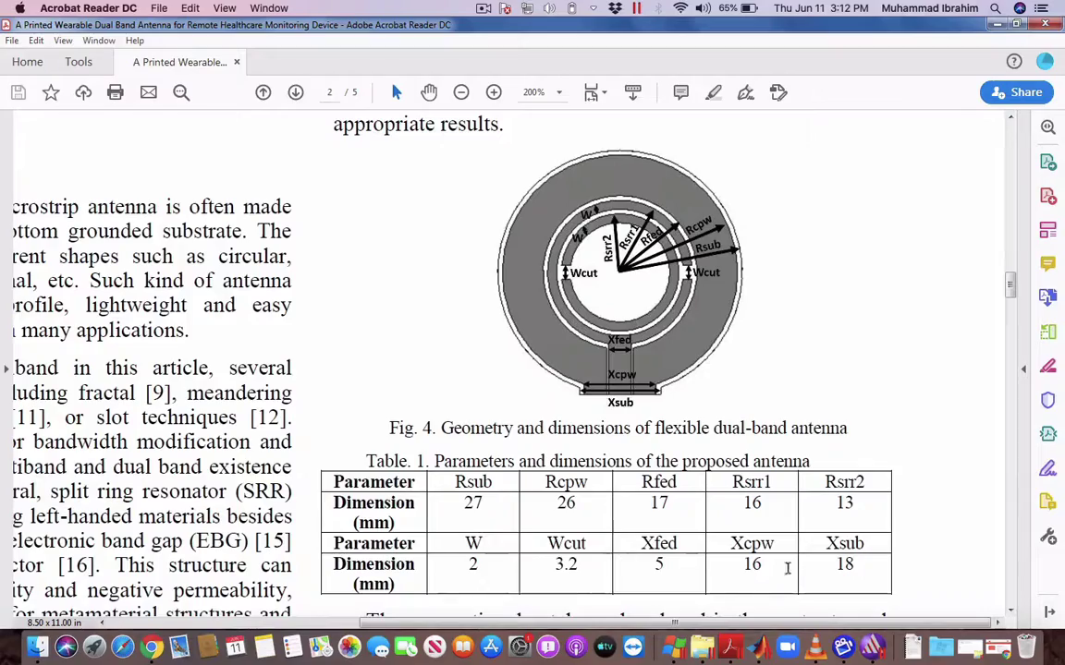
key("ctrl+Up")
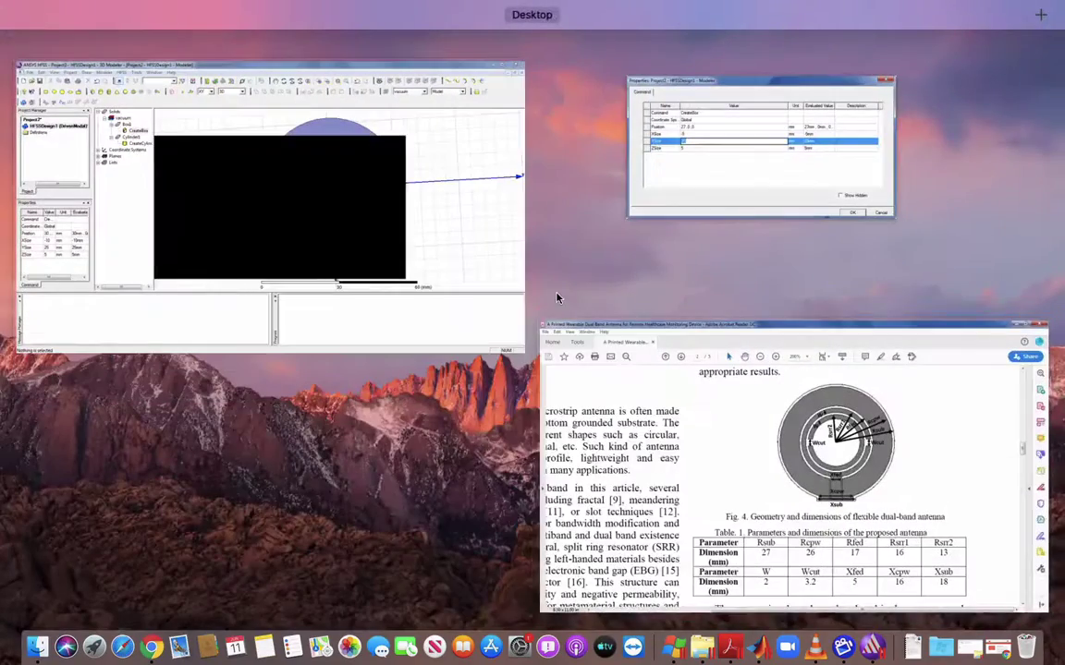
left_click(749, 166)
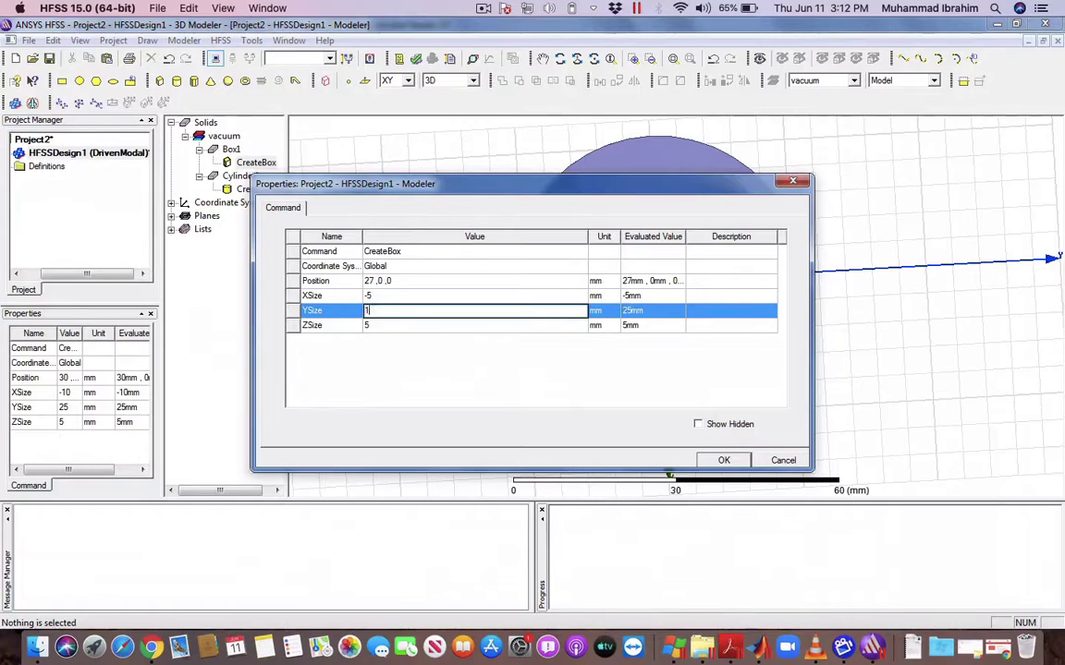
left_click(391, 326)
type("0.1")
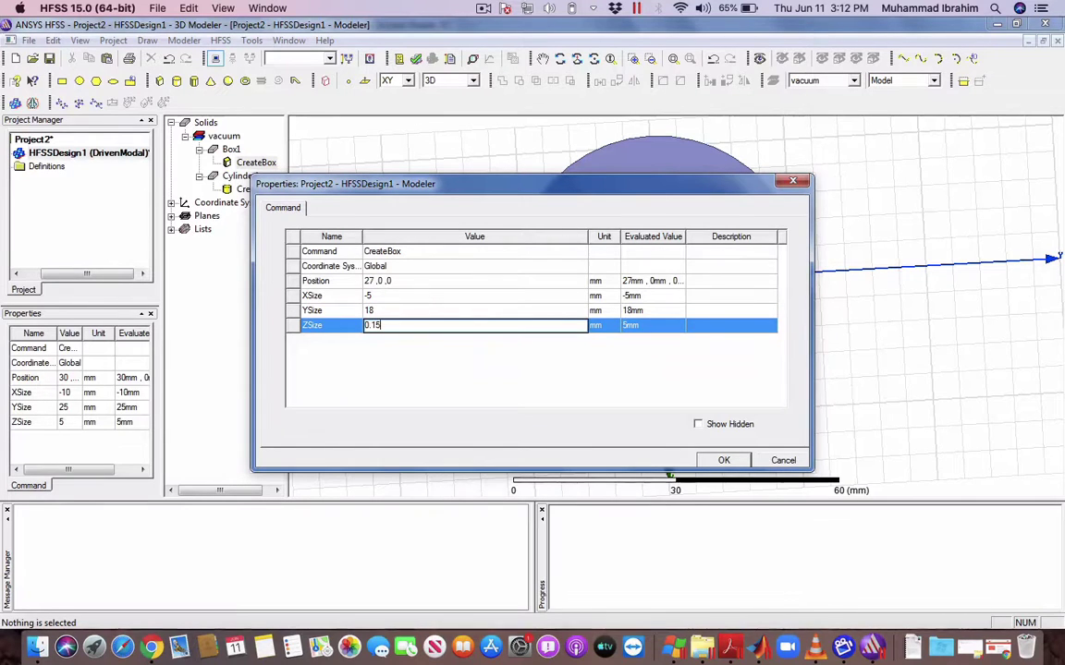
key("Return")
key("Return")
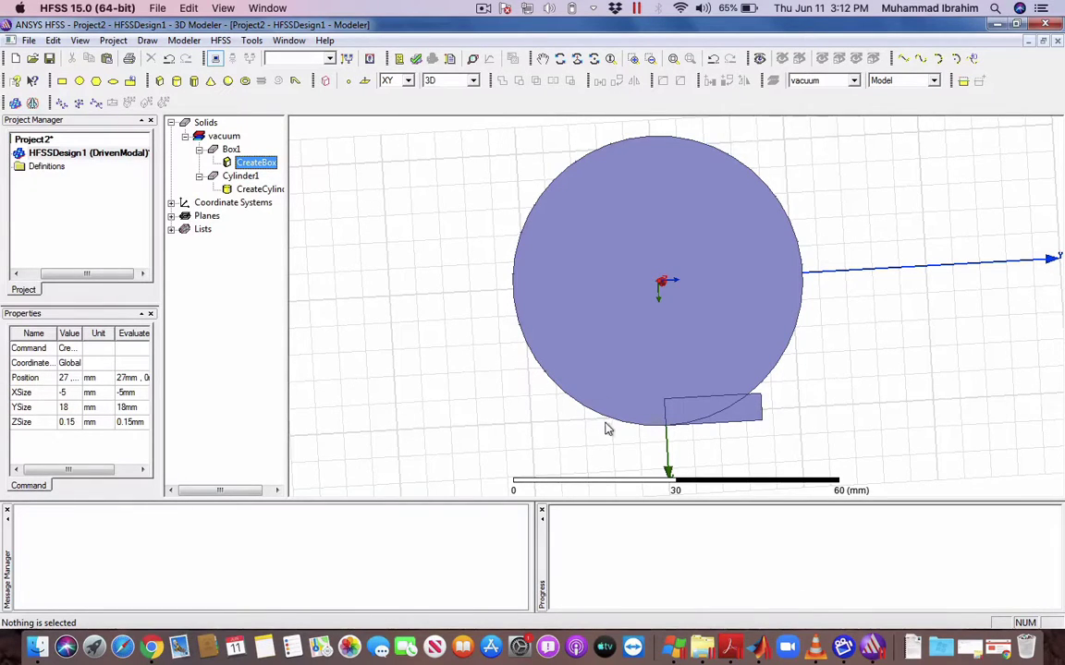
- Set the box's position to 27, -18/2, 0 mm in its creation properties, centring it on the X axis
double_click(252, 163)
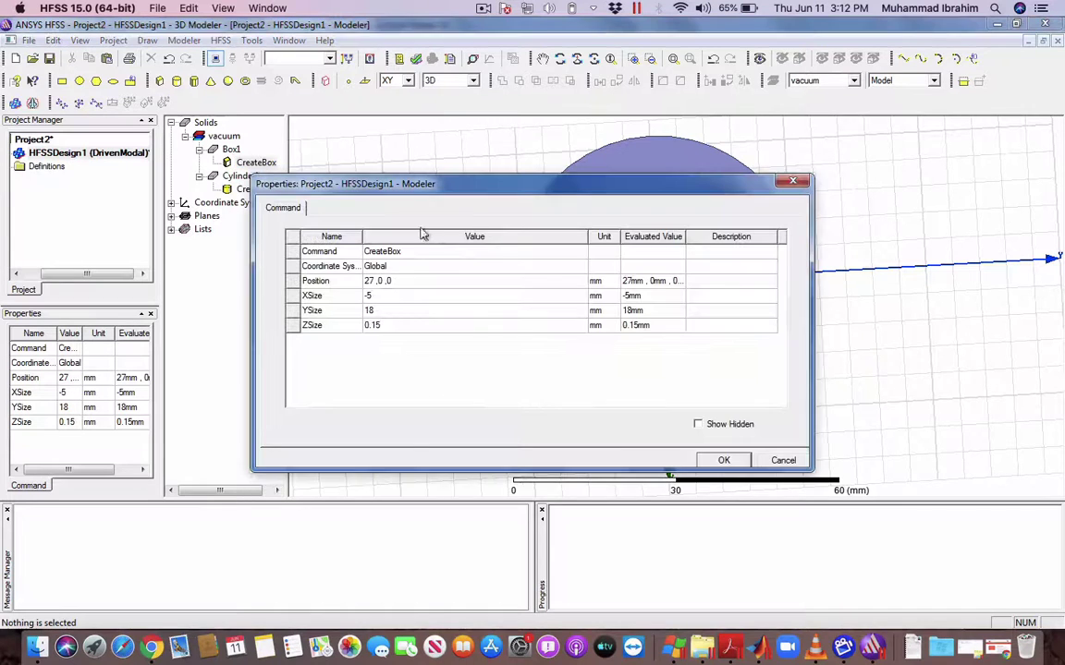
left_click(370, 282)
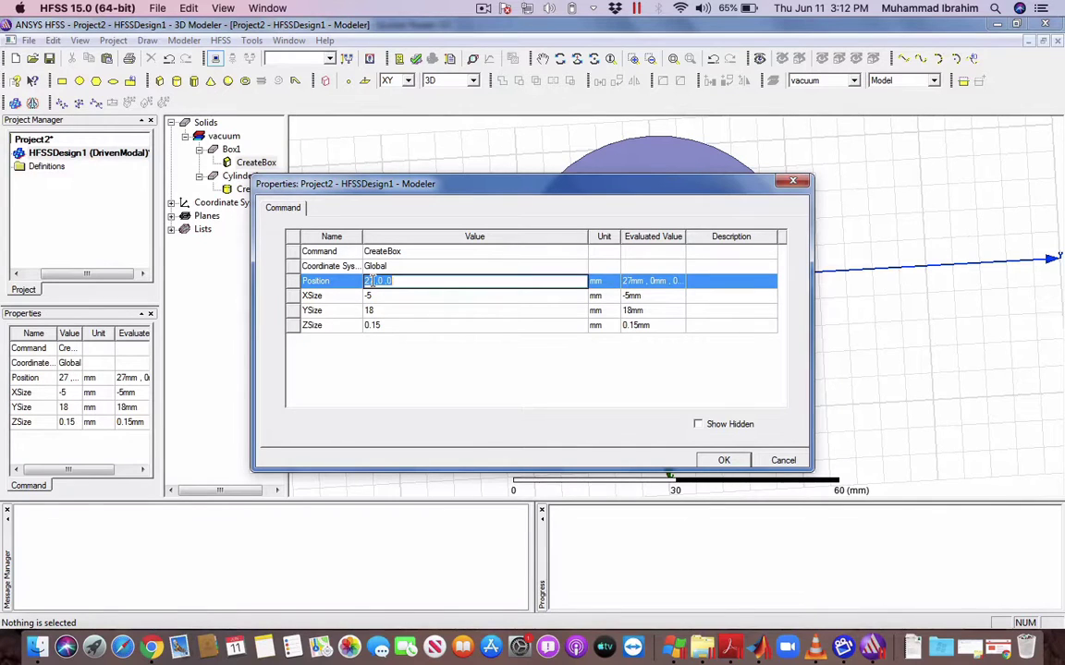
left_click(373, 281)
left_click(386, 311)
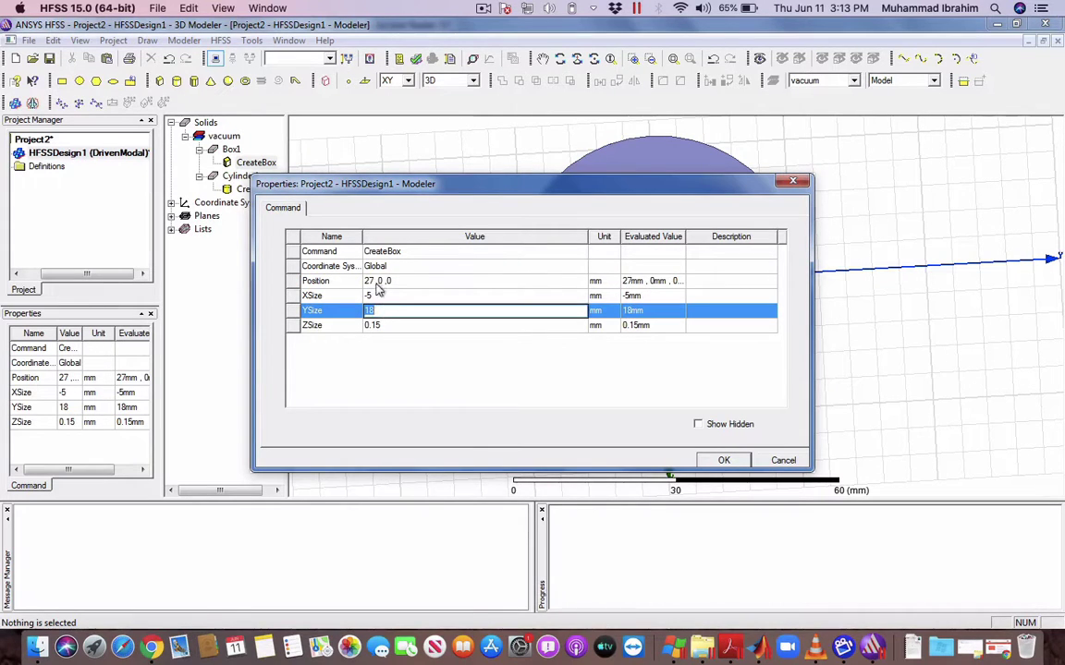
left_click(382, 282)
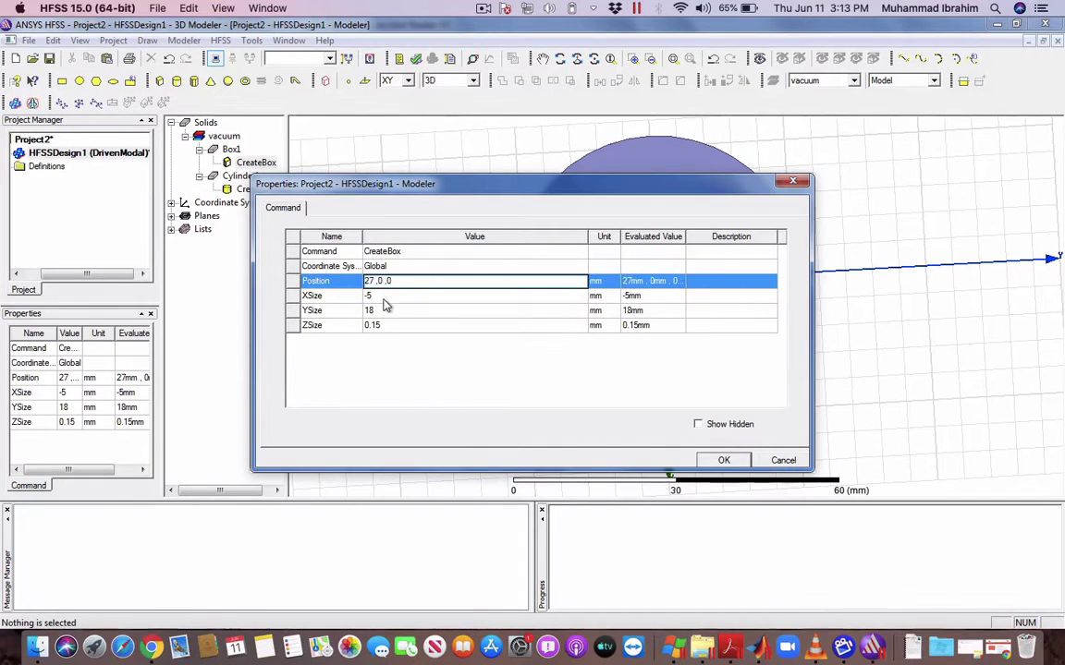
key("BackSpace")
type("1")
type("8")
type("-")
key("Down")
key("Down")
key("Down")
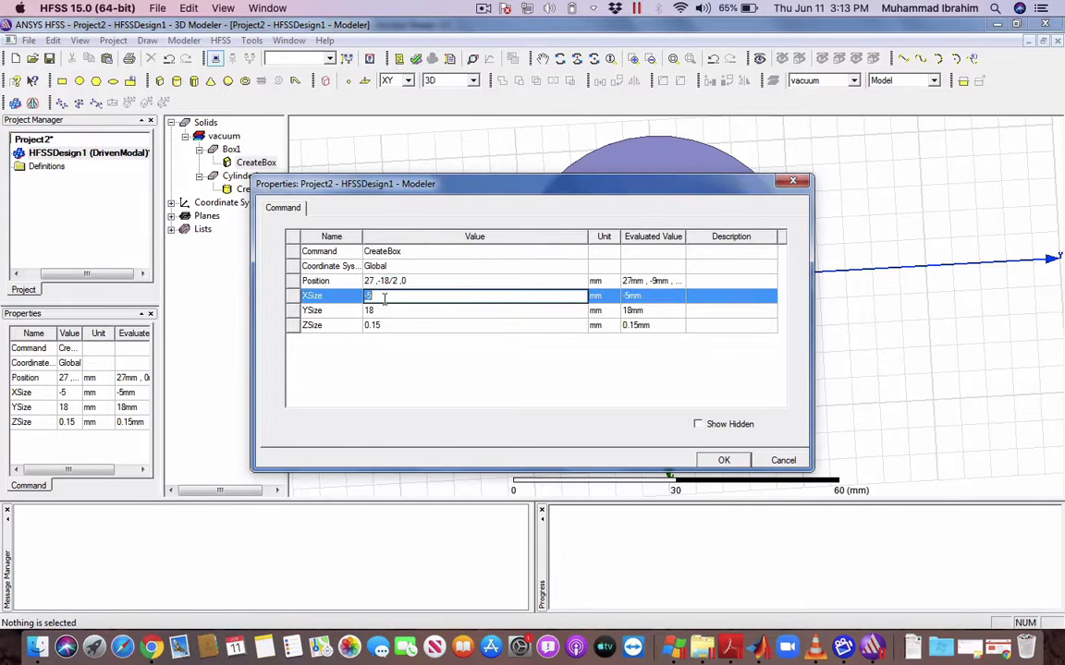
key("Return")
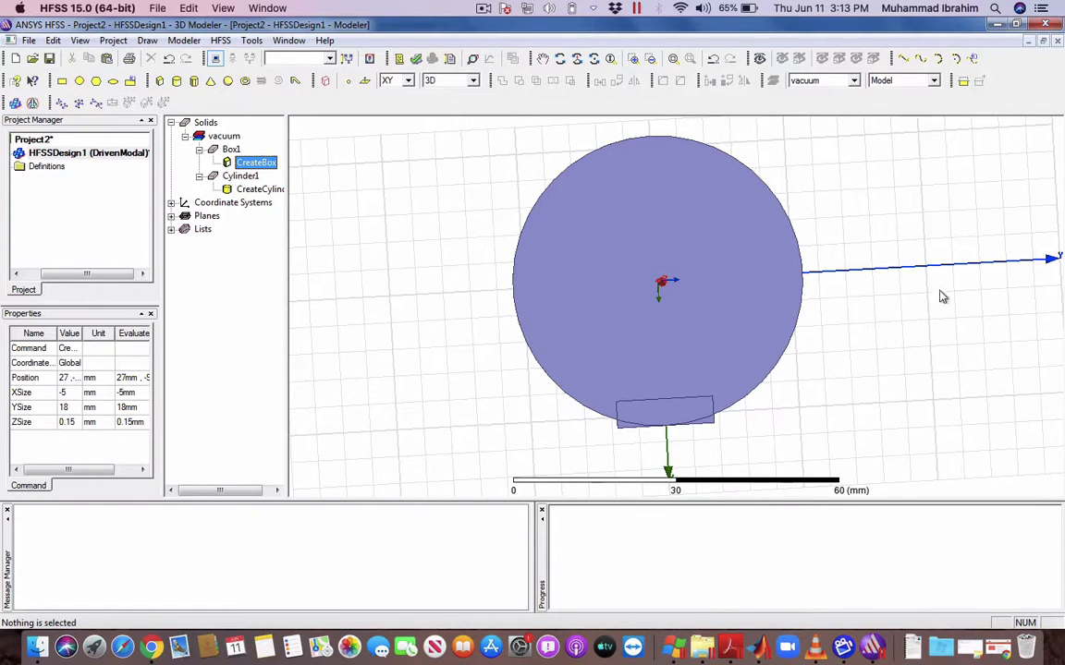
- Unite the substrate cylinder with the rectangular feed box, keeping the cylinder as the base object
left_click(1009, 262)
left_click_drag(1009, 262, 1012, 284)
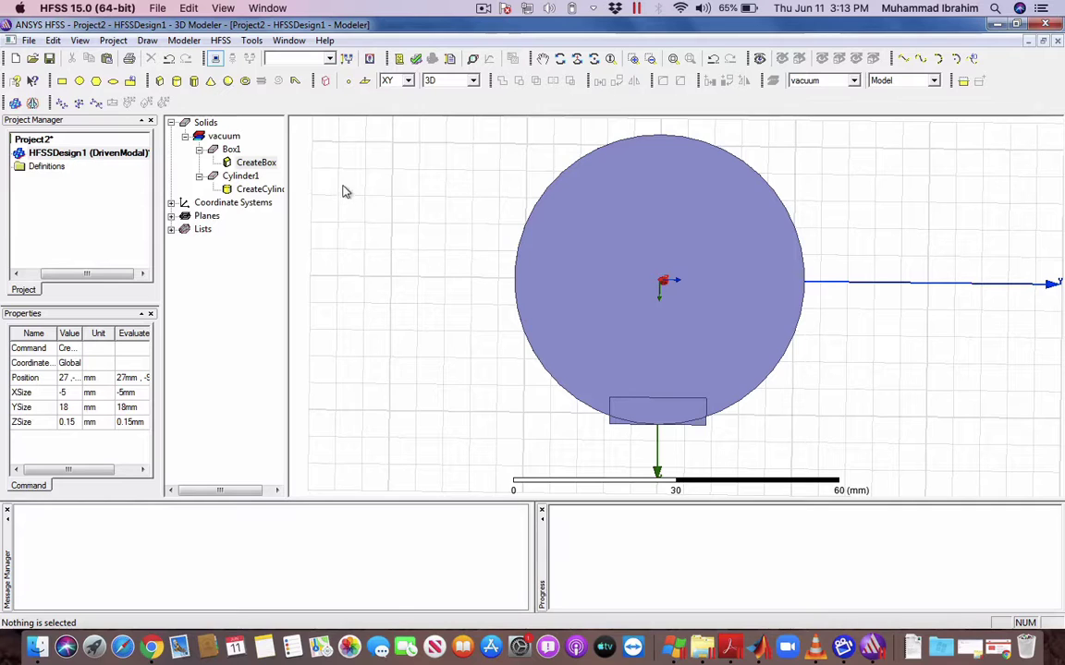
left_click(596, 201)
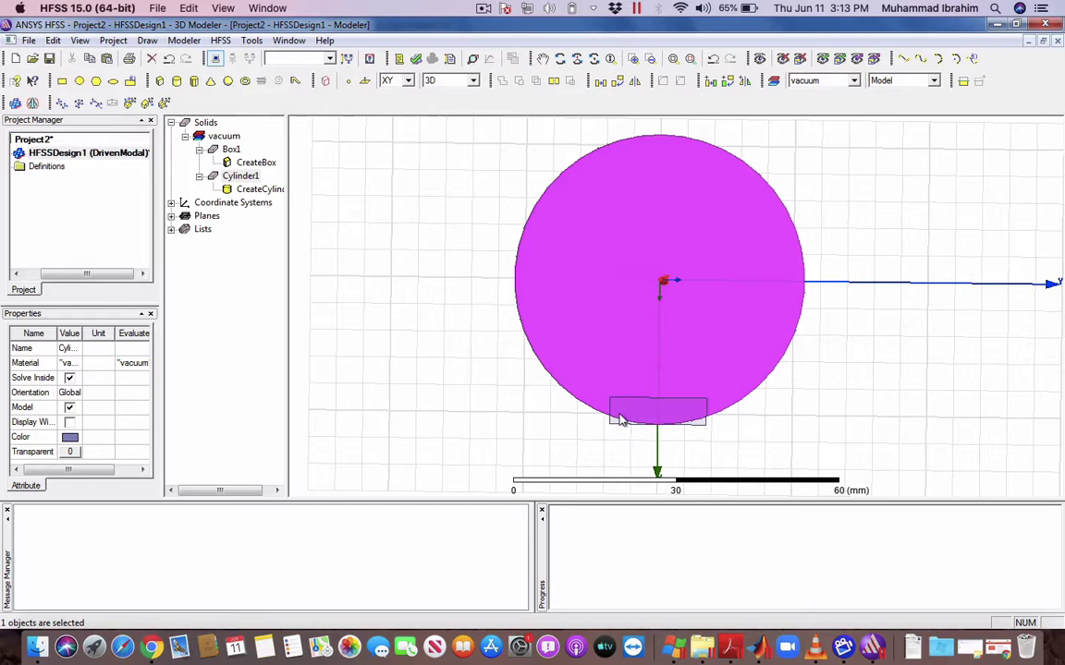
left_click(702, 424)
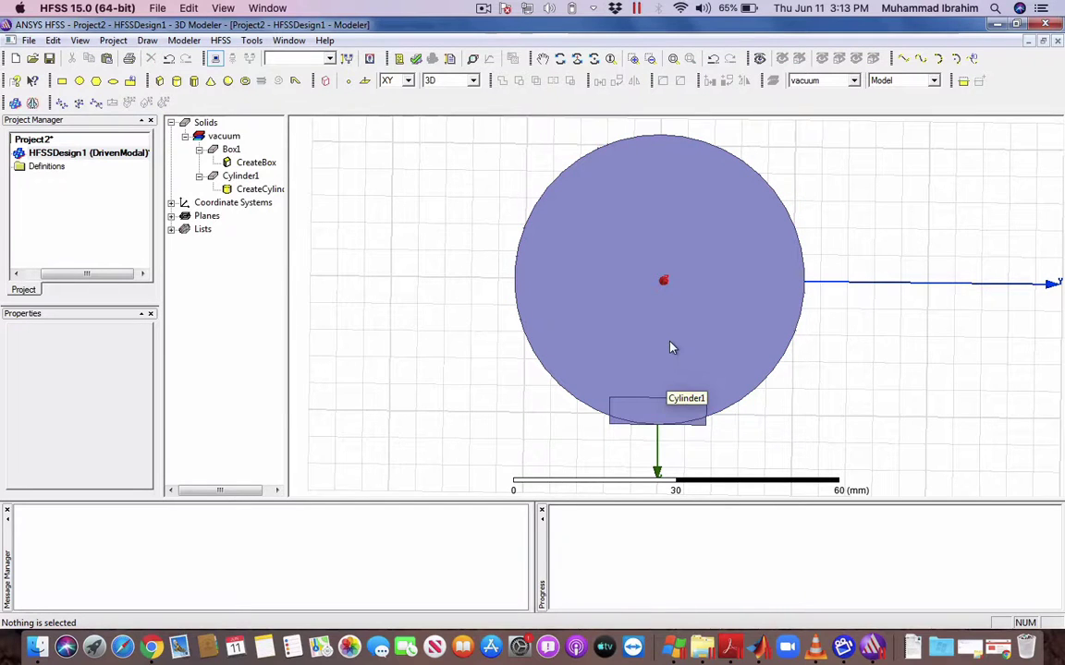
left_click(672, 347)
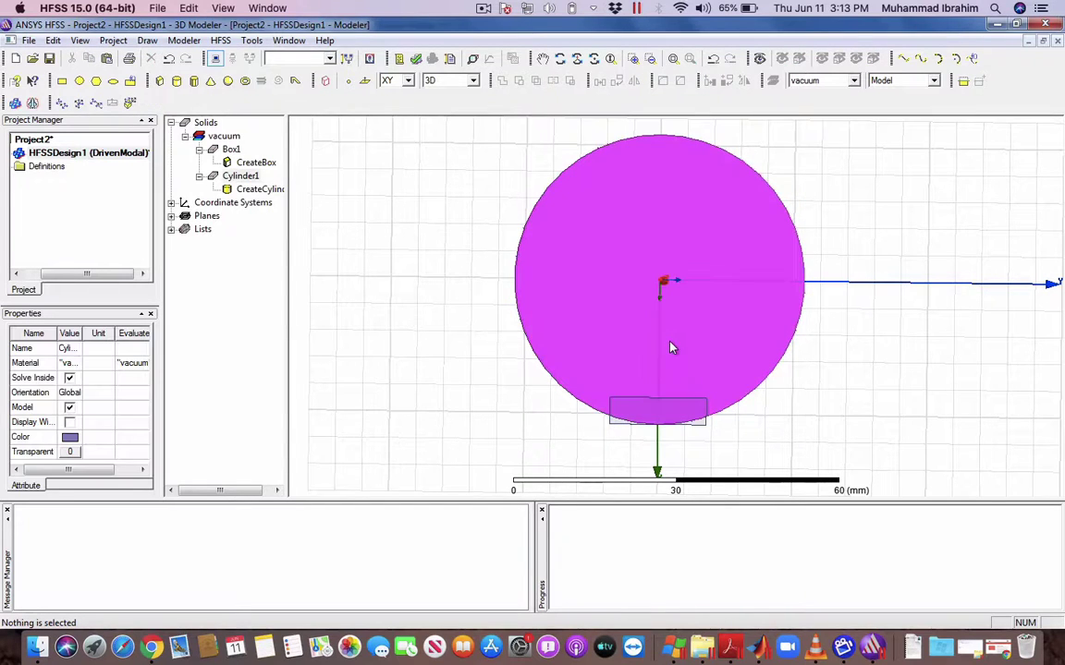
left_click(702, 425, "ctrl")
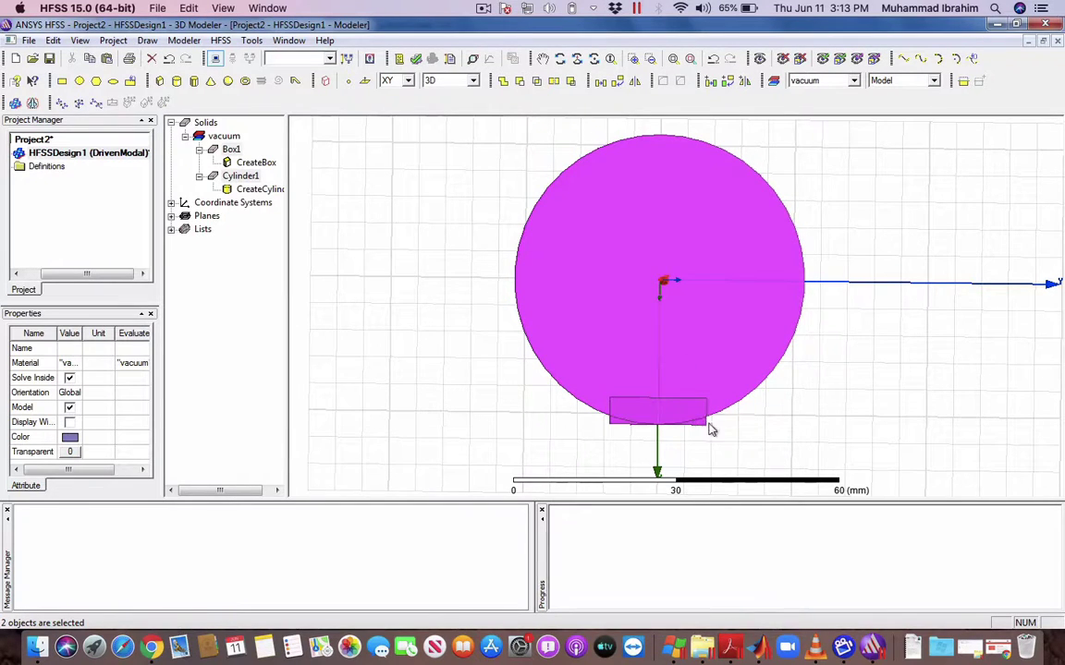
left_click(501, 83)
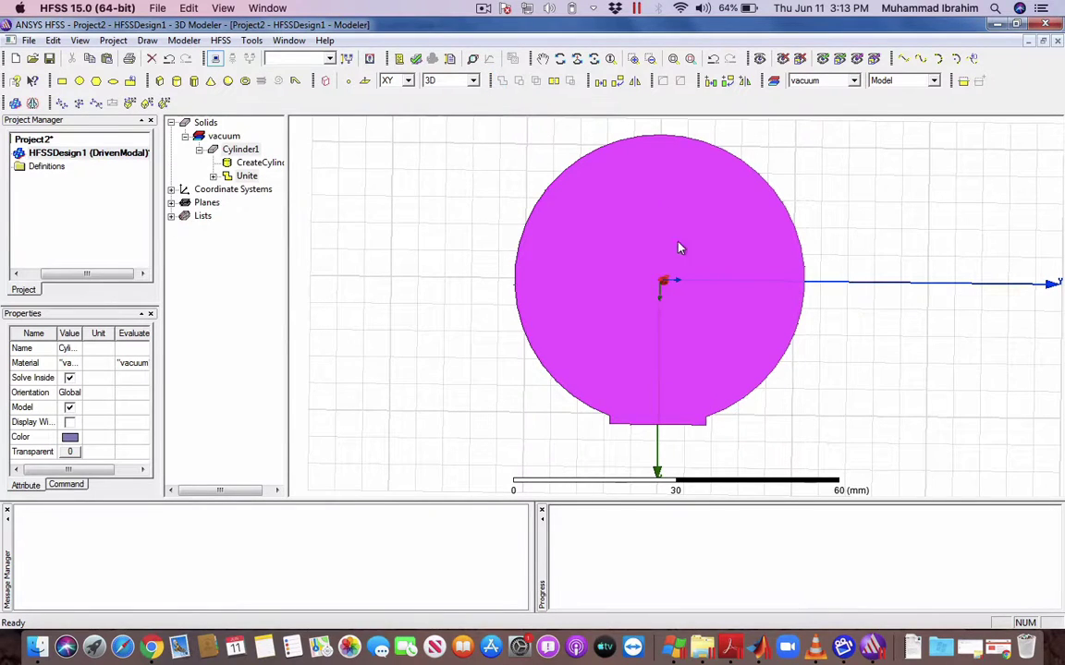
- Consult the antenna figure in Acrobat Reader, switch back to HFSS and draw a circle of about 25 mm radius near the origin on the substrate's top face
key("ctrl+Up")
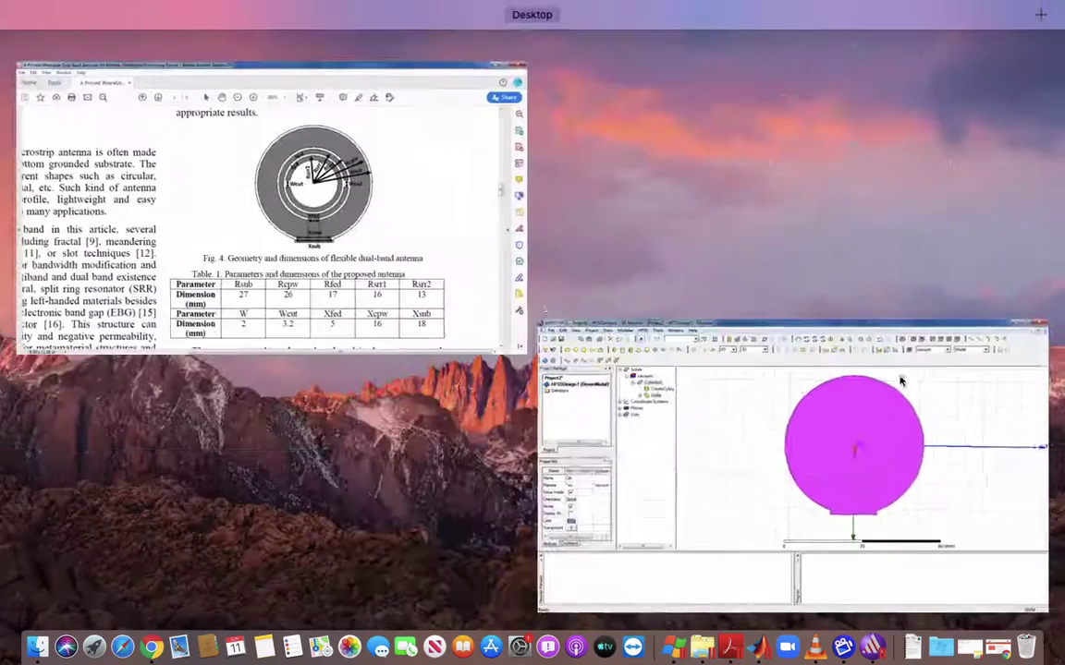
left_click(420, 274)
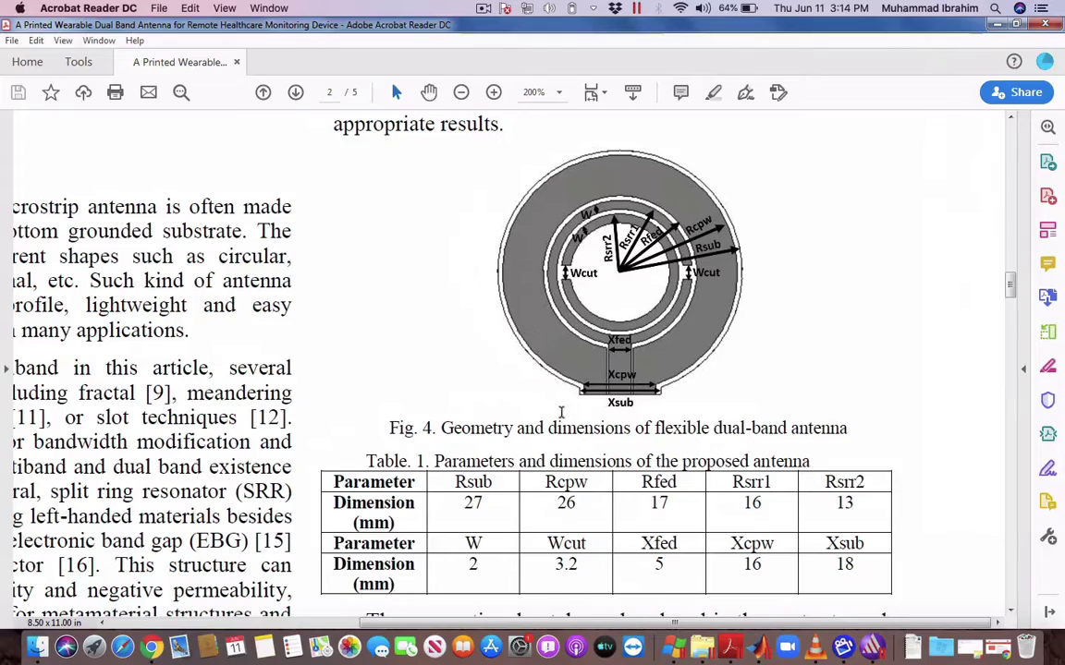
key("ctrl+Up")
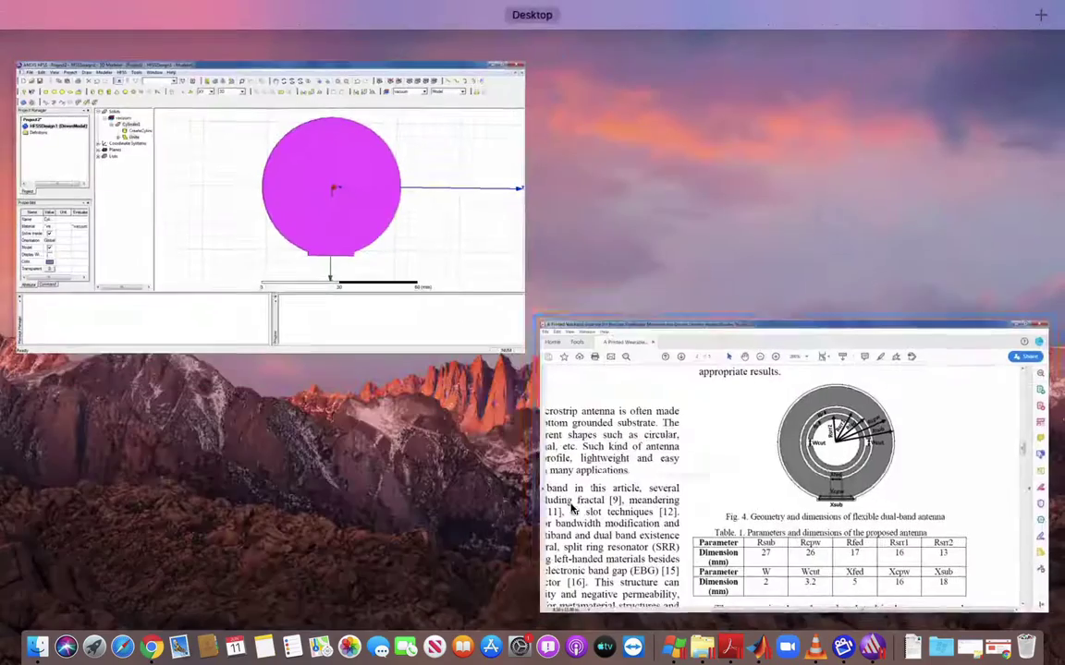
left_click(349, 261)
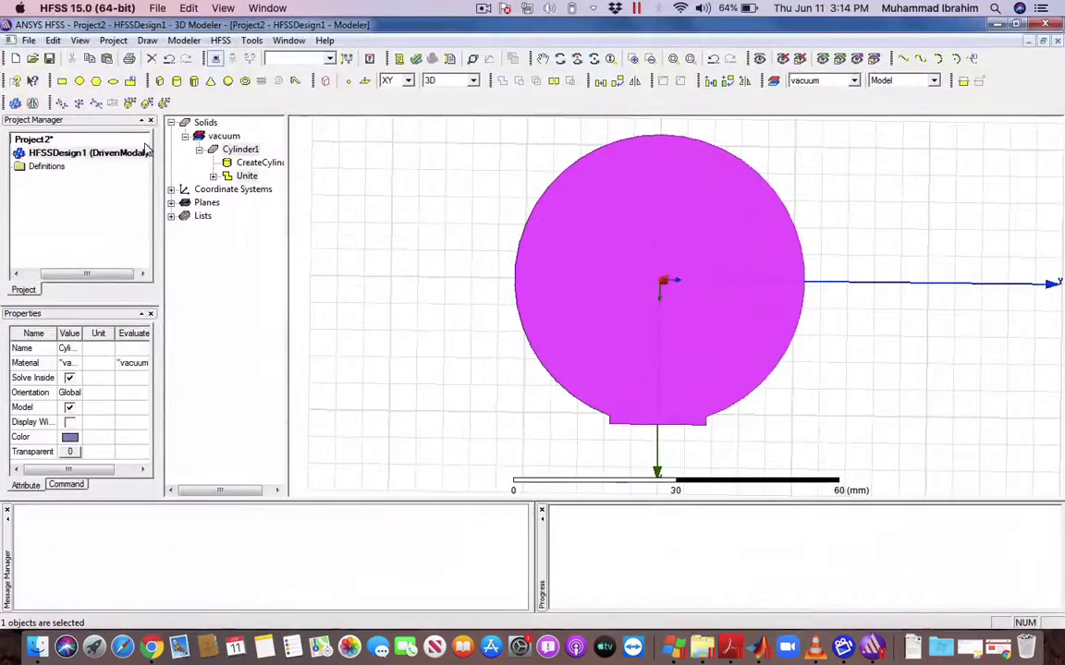
left_click(79, 82)
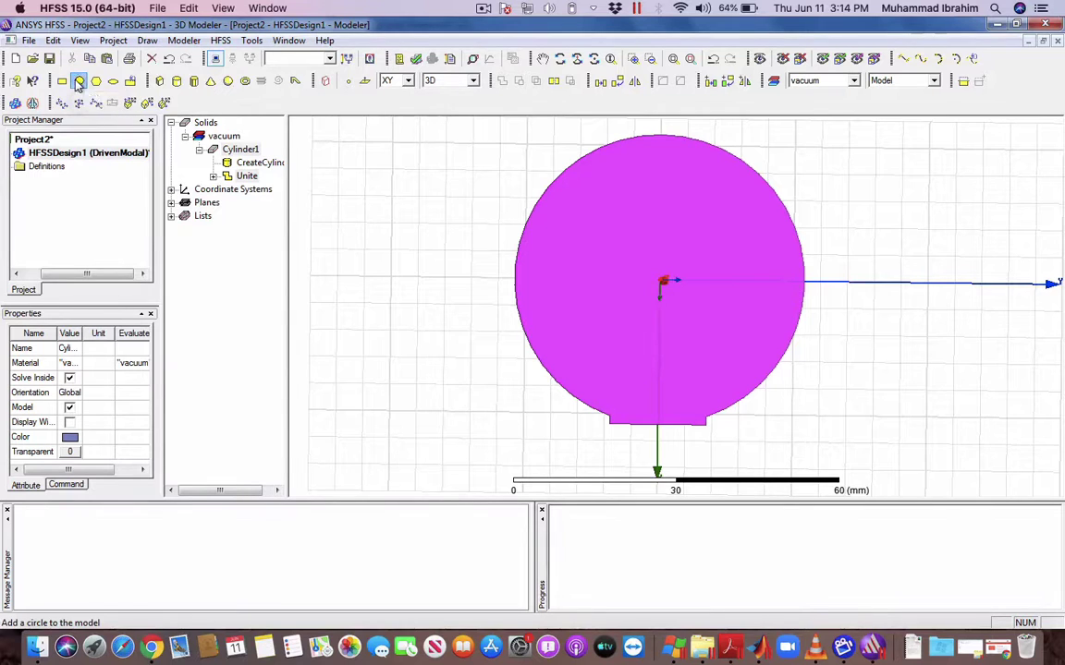
left_click(661, 281)
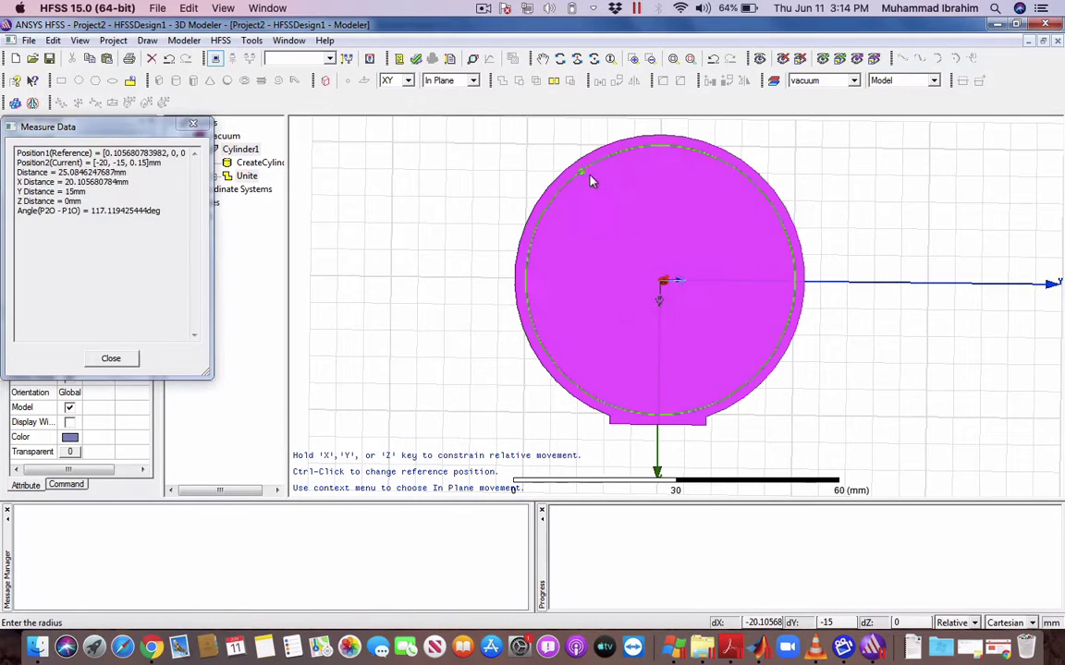
left_click(592, 180)
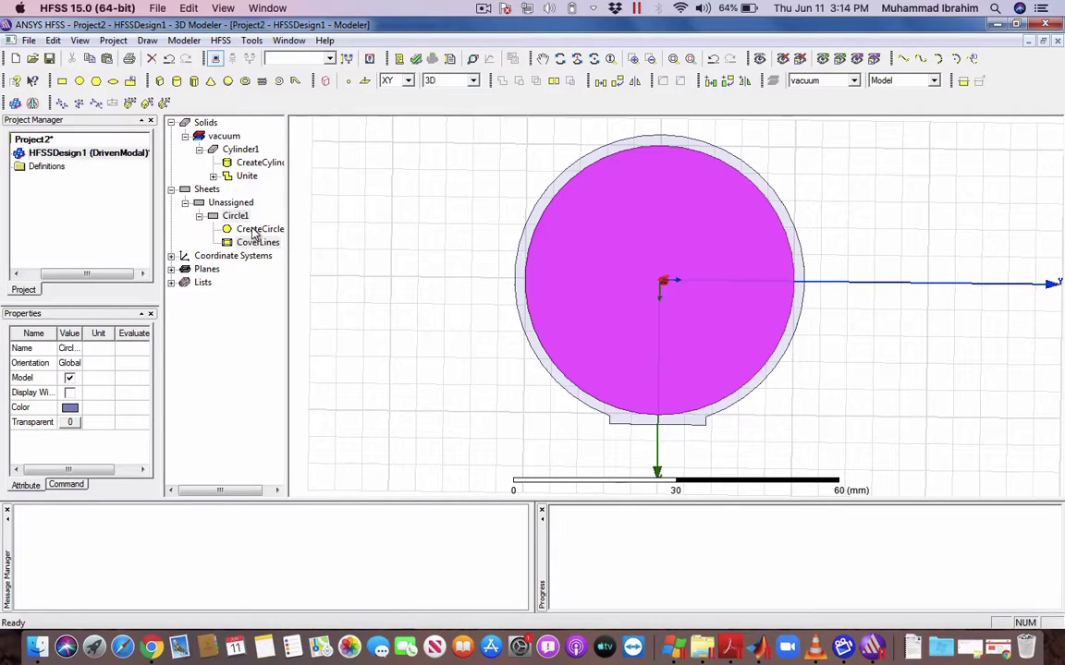
- Rename the new circle sheet as cpw in its attributes
double_click(235, 215)
left_click(374, 251)
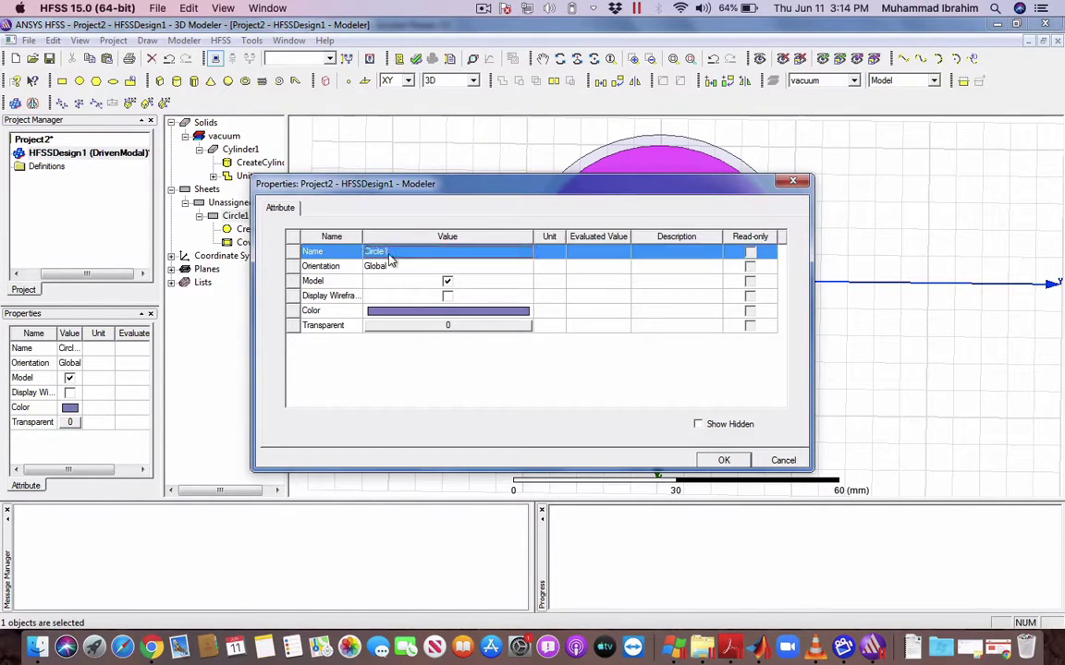
type("cpw")
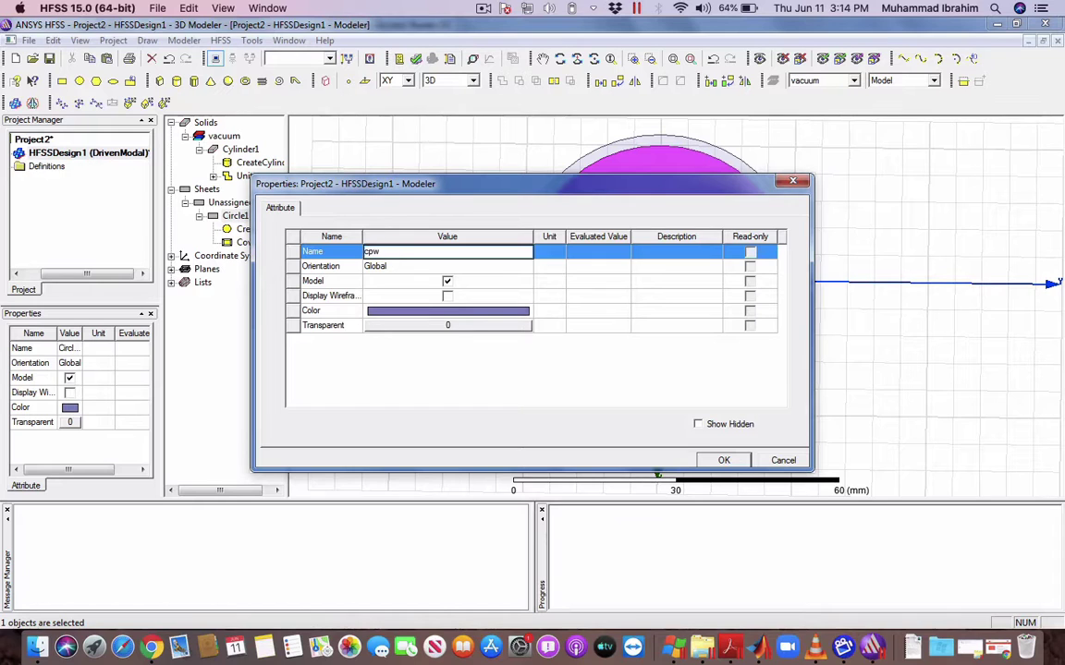
key("Return")
key("Return")
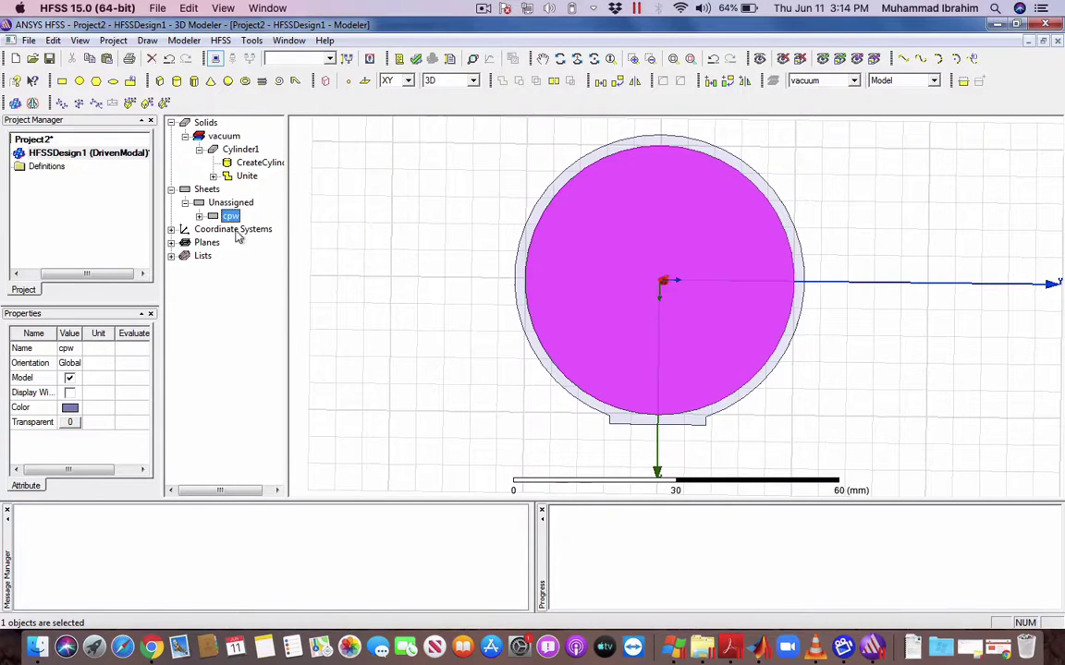
- Set the cpw circle's centre position to 0, 0, 0.15 mm and its radius to 26 mm in its creation properties
left_click(199, 216)
double_click(247, 230)
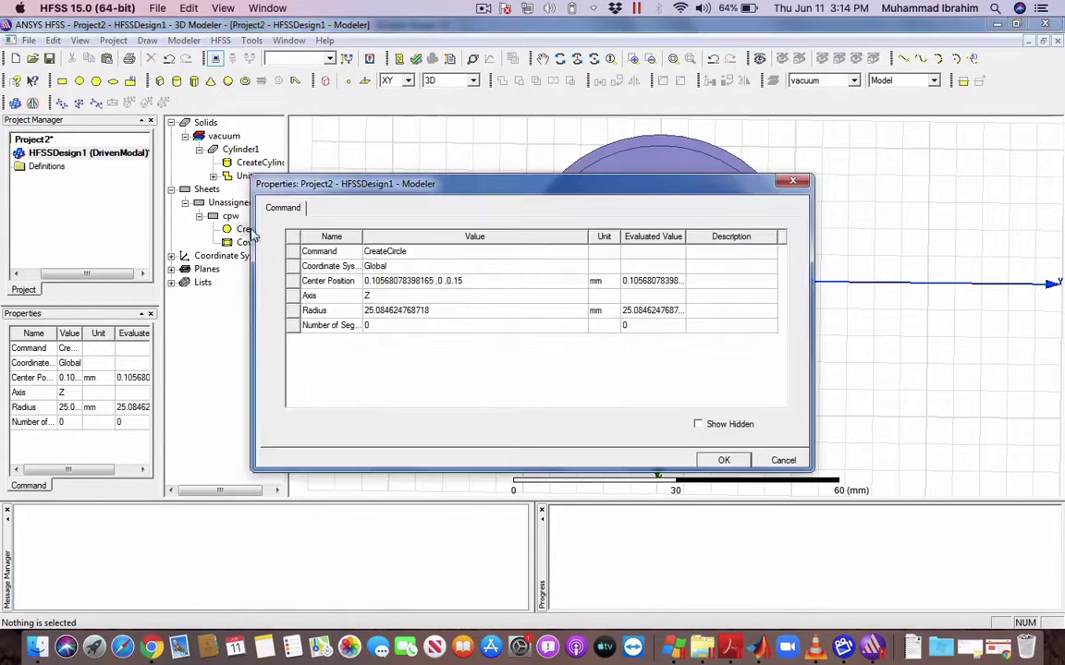
left_click(432, 283)
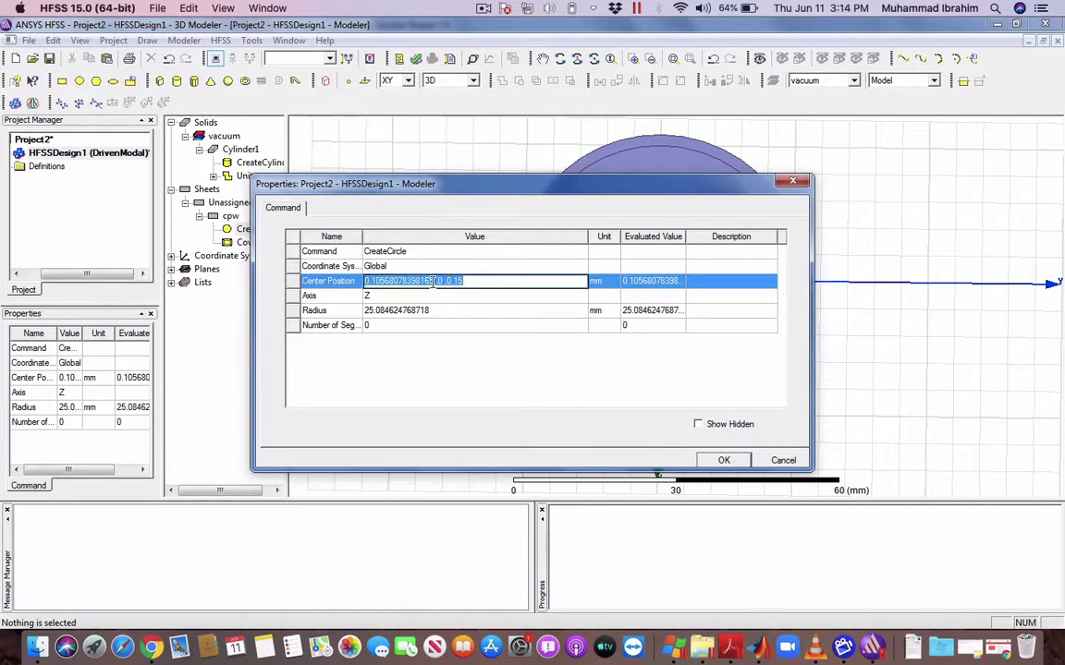
left_click(432, 282)
key("BackSpace")
key("BackSpace")
key("BackSpace")
key("BackSpace")
key("BackSpace")
key("BackSpace")
key("BackSpace")
key("BackSpace")
key("BackSpace")
key("BackSpace")
key("BackSpace")
key("BackSpace")
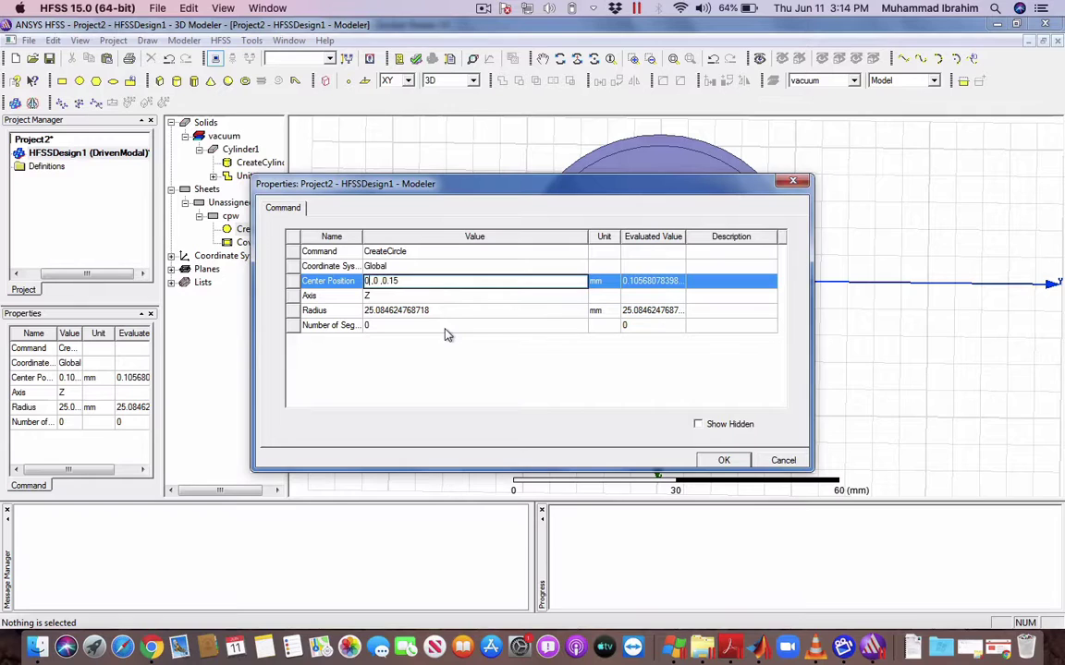
key("Right")
key("Right")
key("Tab")
key("Tab")
type("2")
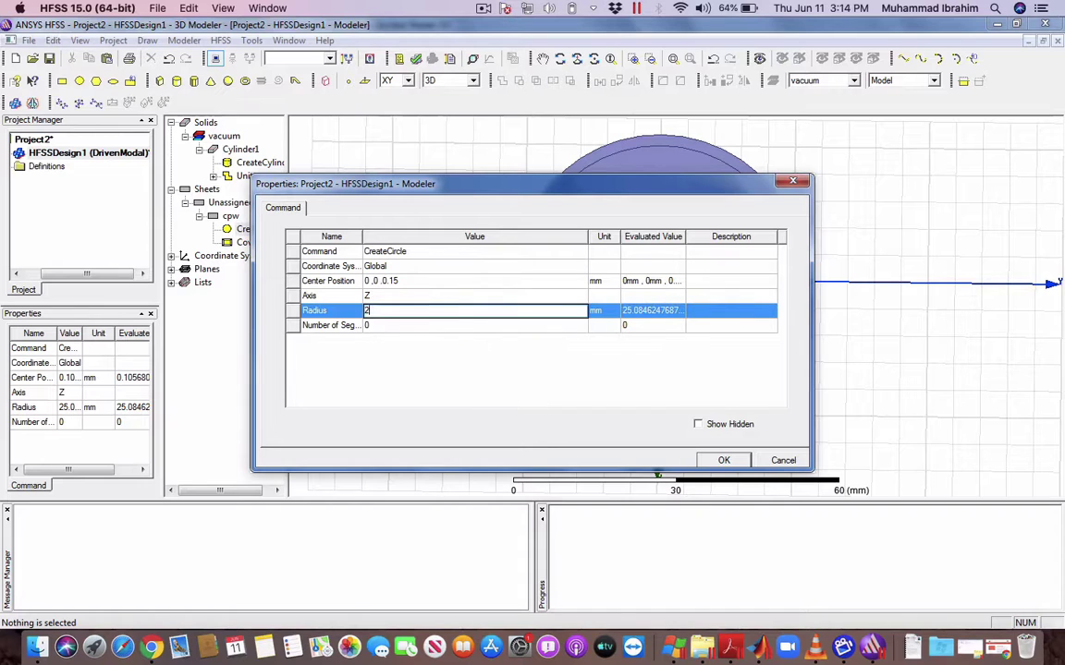
left_click(443, 325)
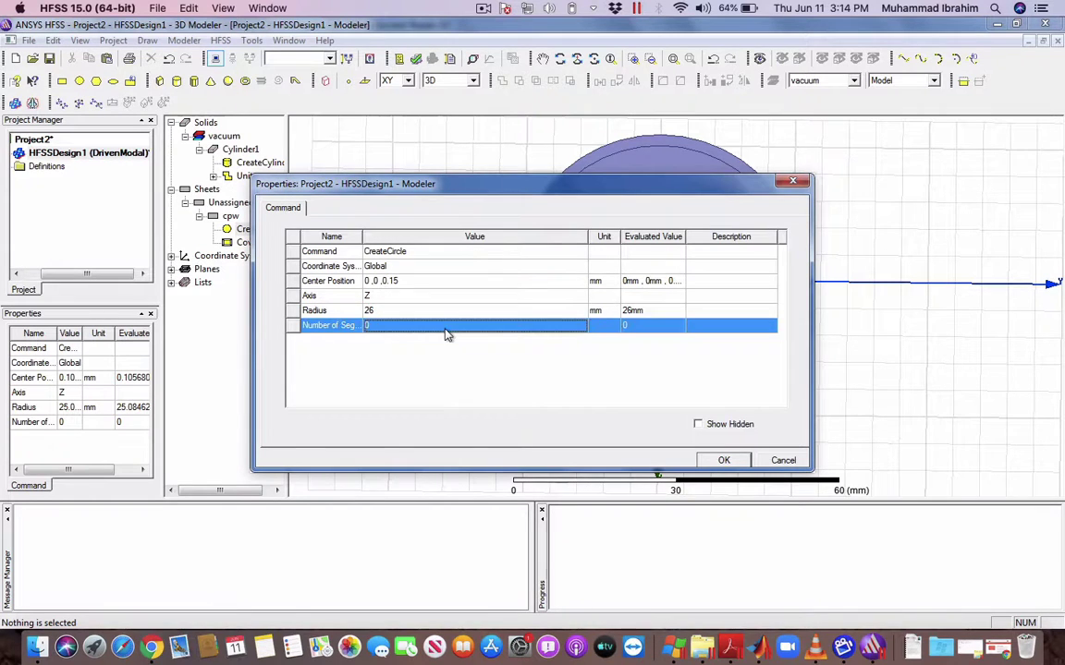
key("Return")
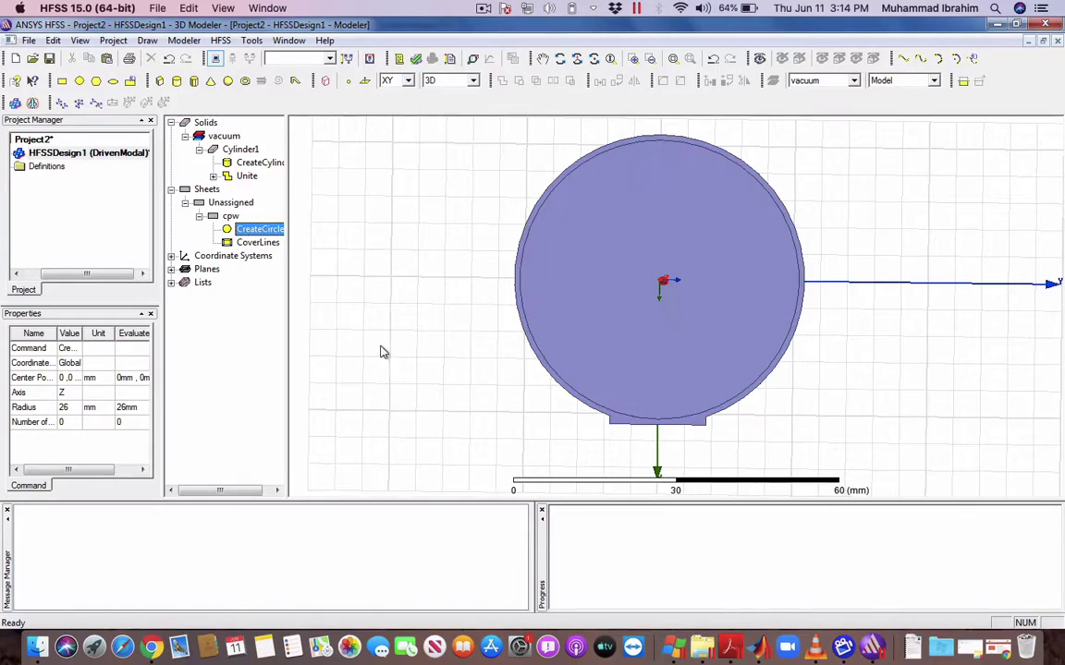
- Consult the antenna figure in Acrobat Reader, switch back to HFSS and draw a rectangle of about 5.5 by 19 mm at the feed edge
key("ctrl+Up")
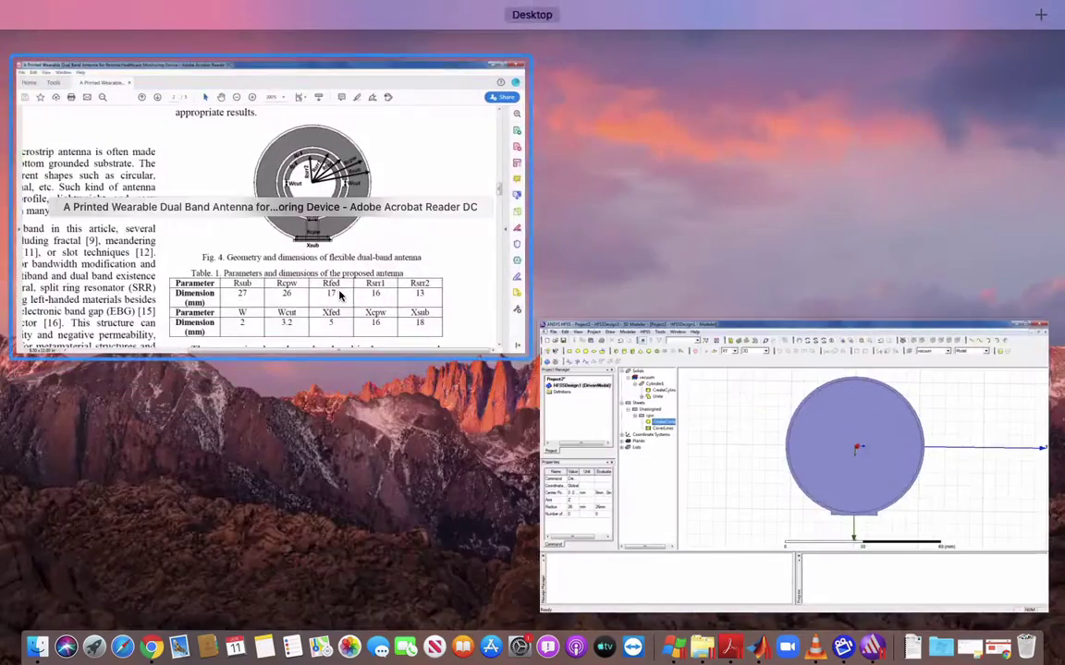
left_click(314, 277)
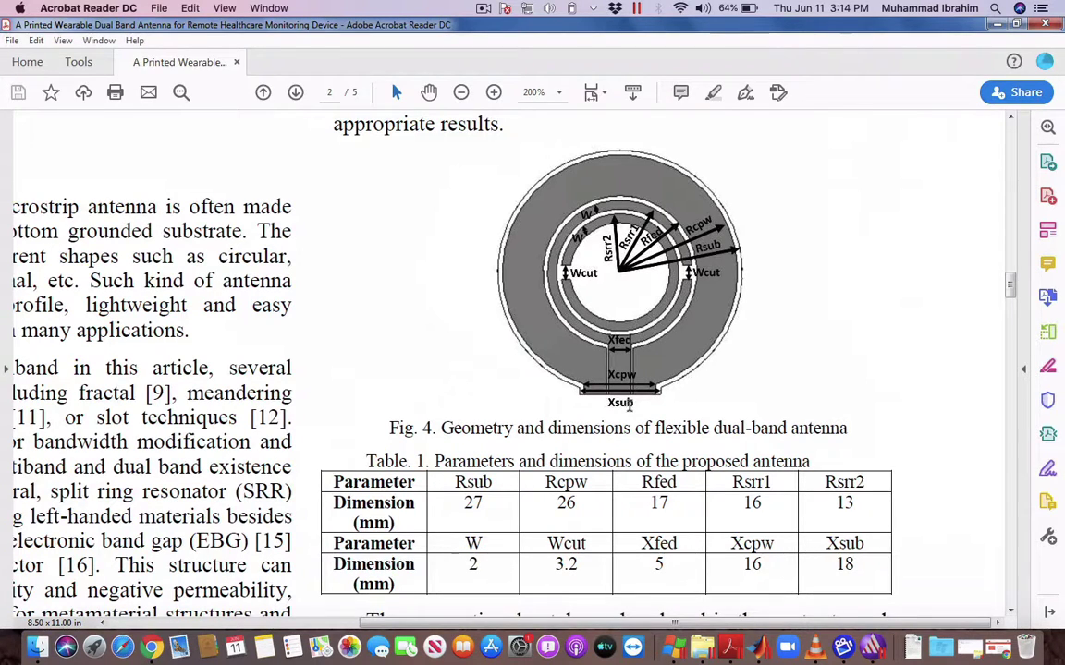
key("ctrl+Up")
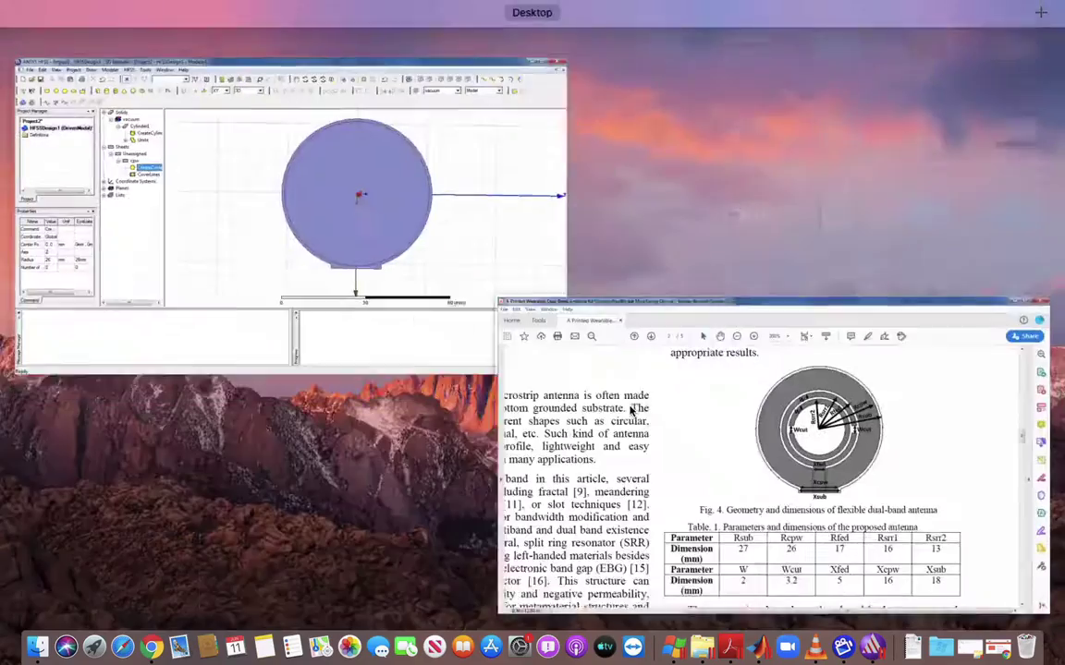
left_click(381, 284)
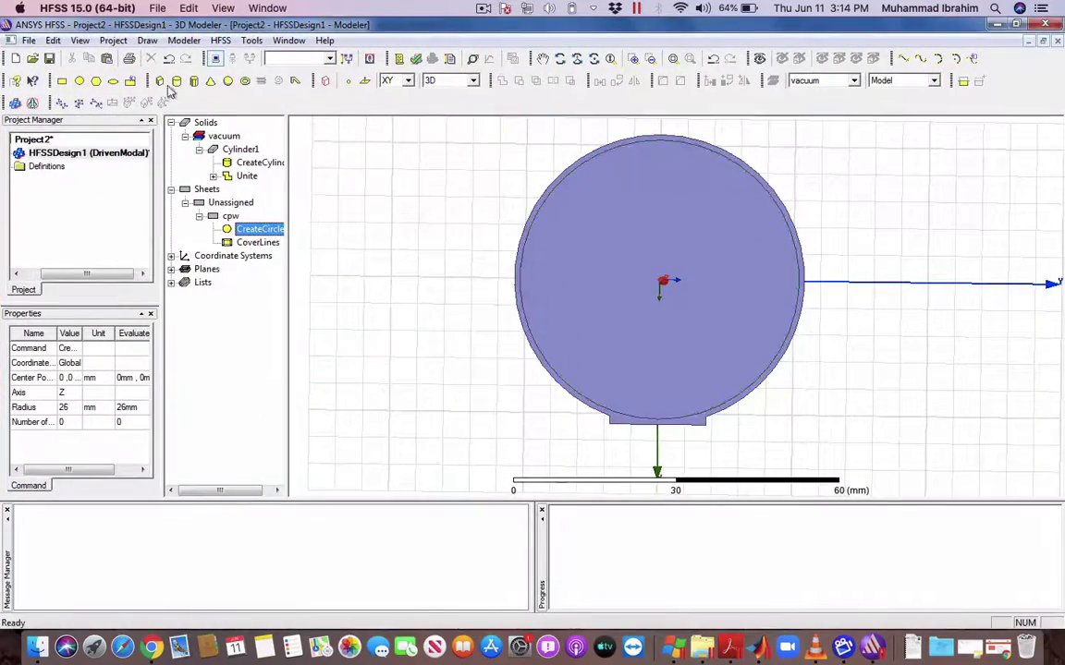
left_click(61, 80)
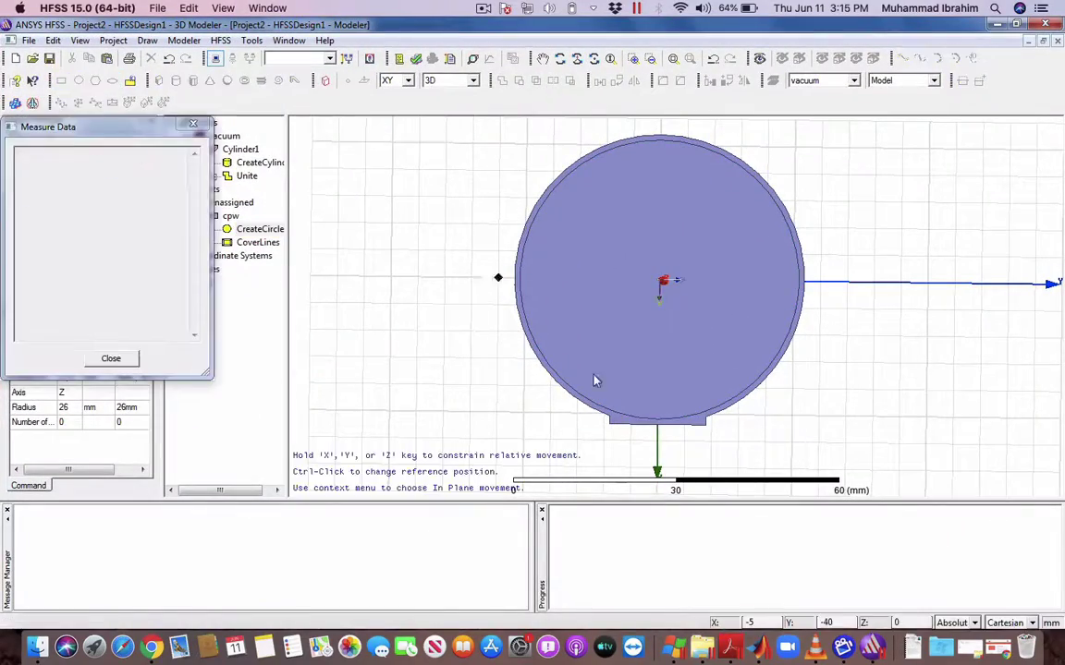
left_click(618, 418)
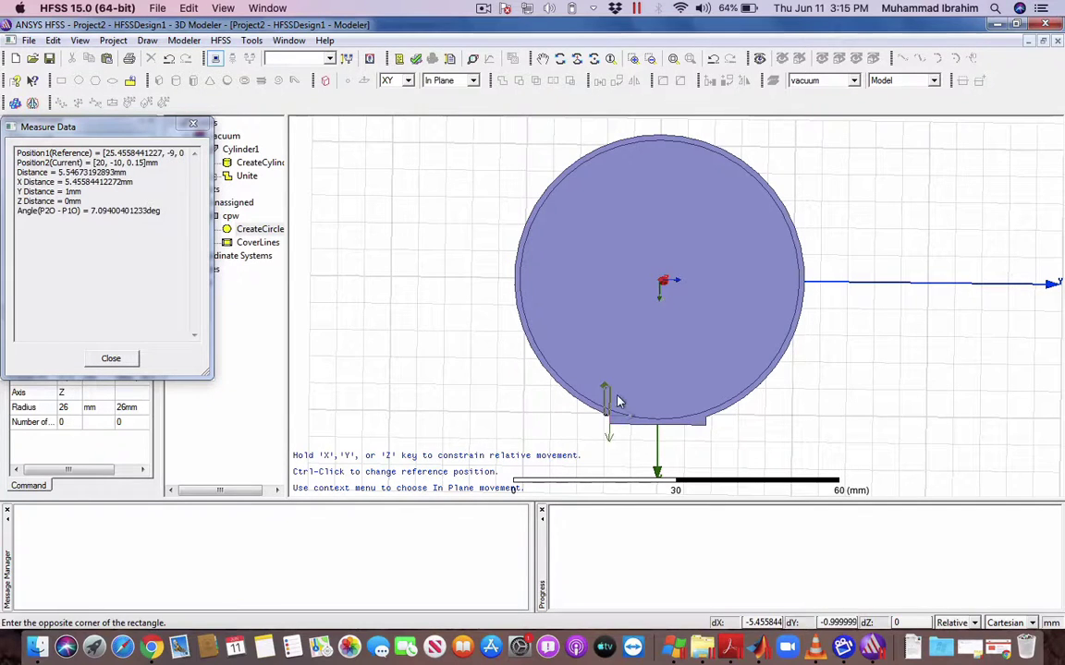
left_click(712, 389)
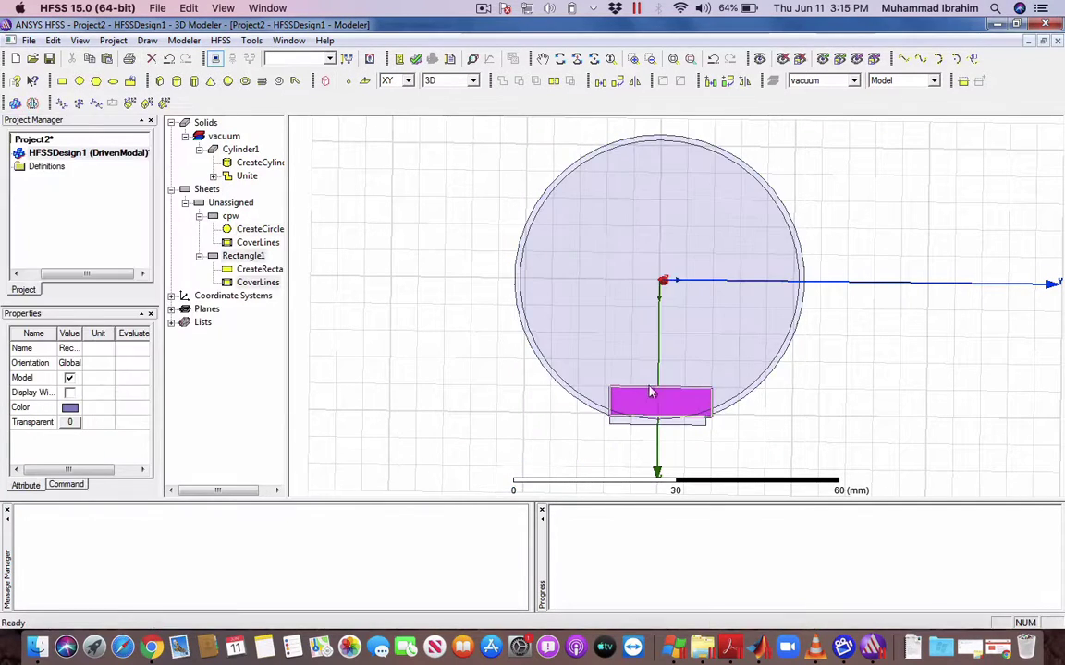
- Set the new rectangle's X position to 27 mm and its X size to -5 mm in its creation properties
double_click(253, 269)
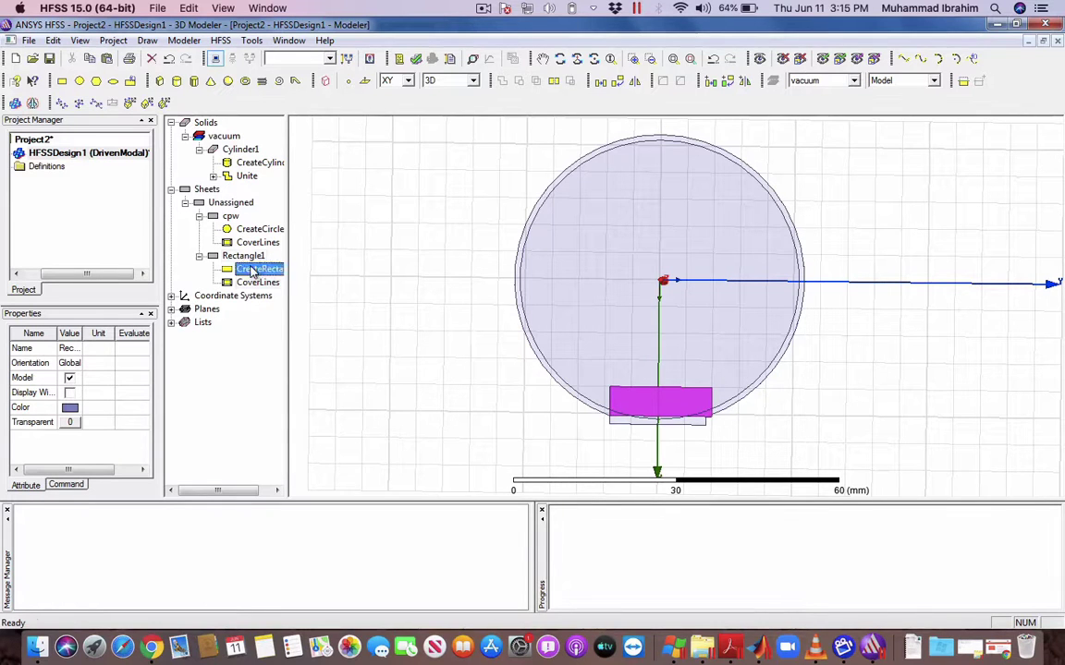
left_click(429, 281)
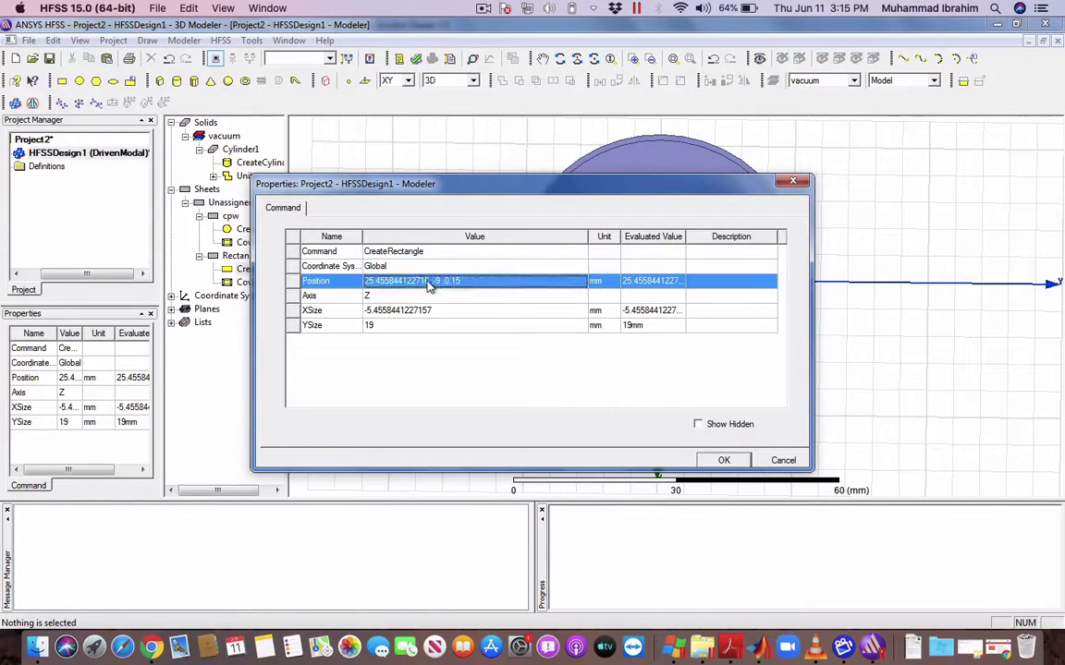
key("BackSpace")
key("BackSpace")
key("BackSpace")
key("BackSpace")
key("BackSpace")
key("BackSpace")
key("BackSpace")
key("BackSpace")
key("BackSpace")
key("BackSpace")
key("BackSpace")
key("BackSpace")
key("BackSpace")
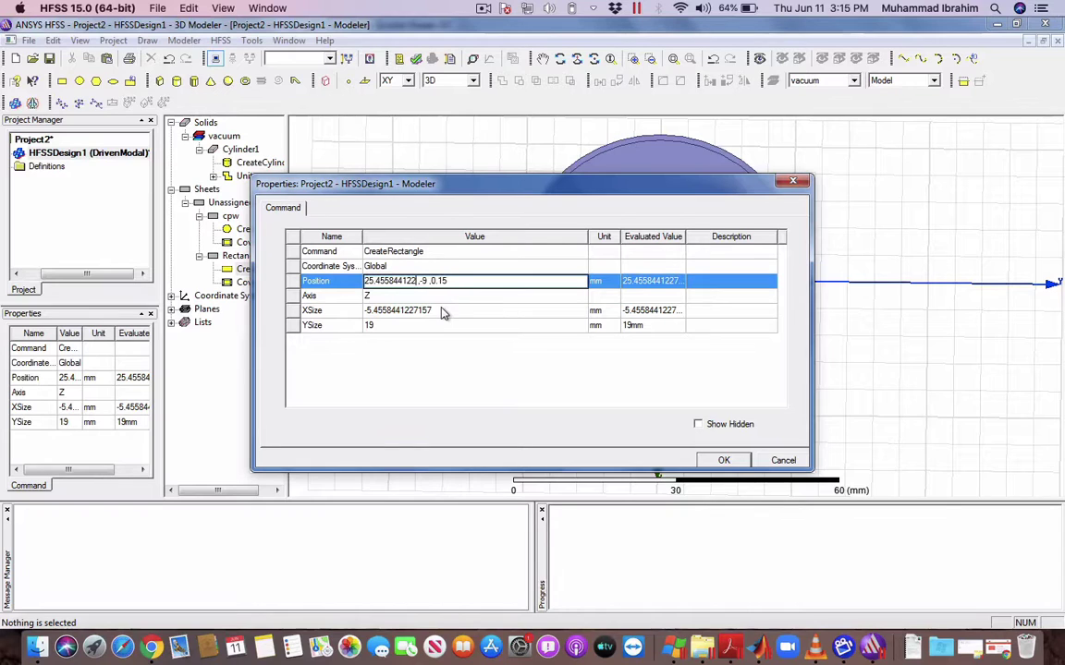
key("BackSpace")
key("BackSpace")
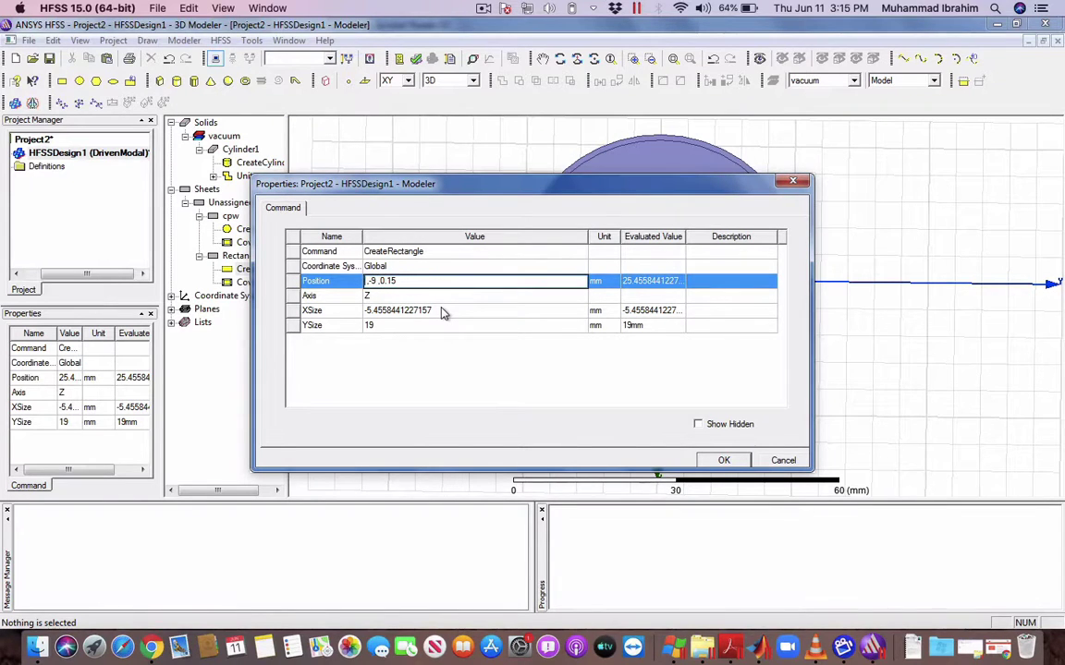
type("27")
key("Tab")
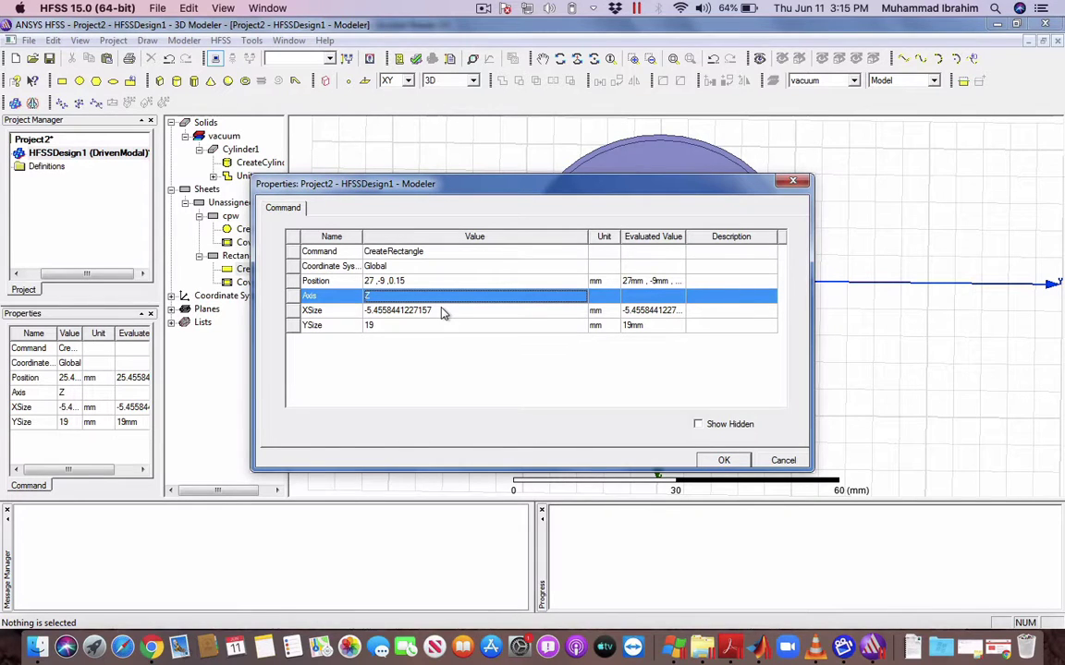
key("Tab")
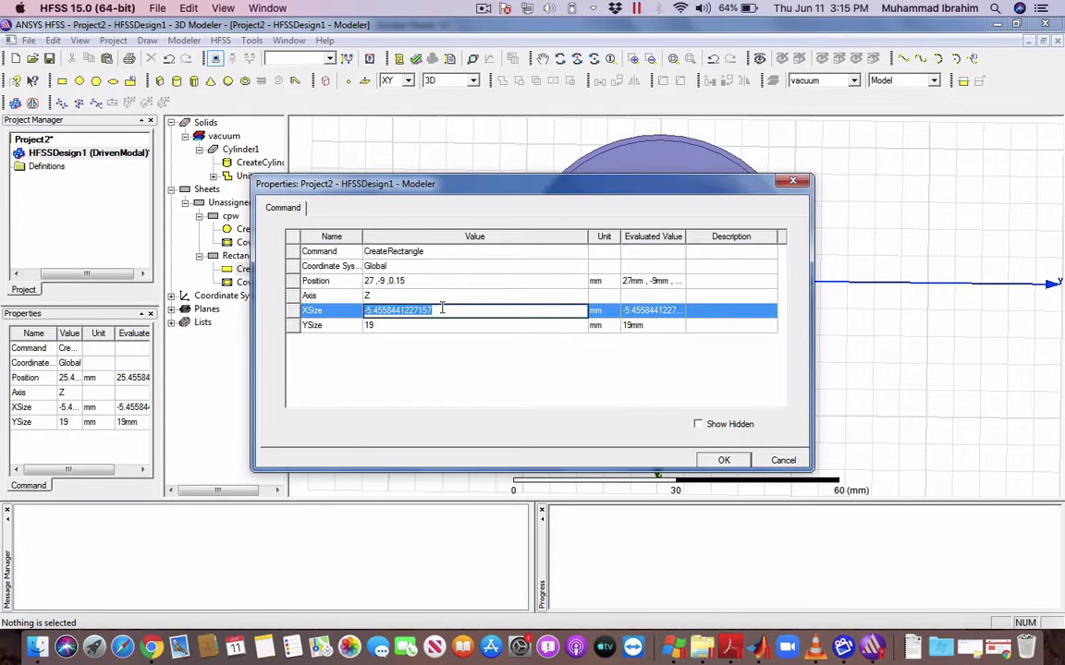
type("-5")
key("Tab")
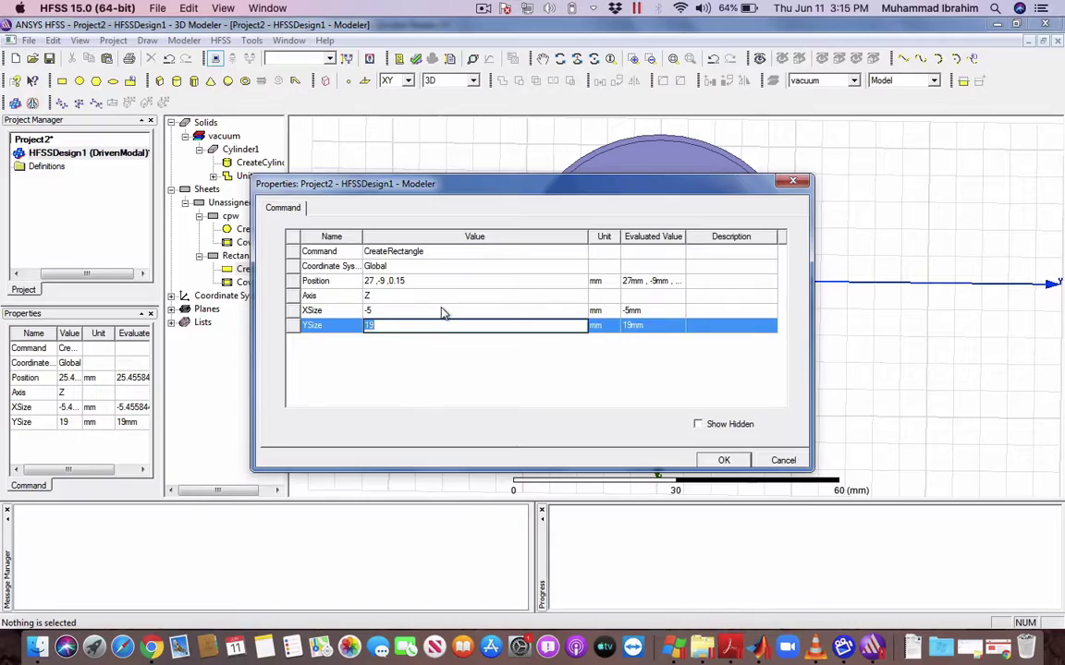
- Consult the Xcpw dimension in Acrobat Reader, switch back to HFSS and set the rectangle's Y size to 16 mm and Y position to -16/2
key("ctrl+Up")
left_click(305, 287)
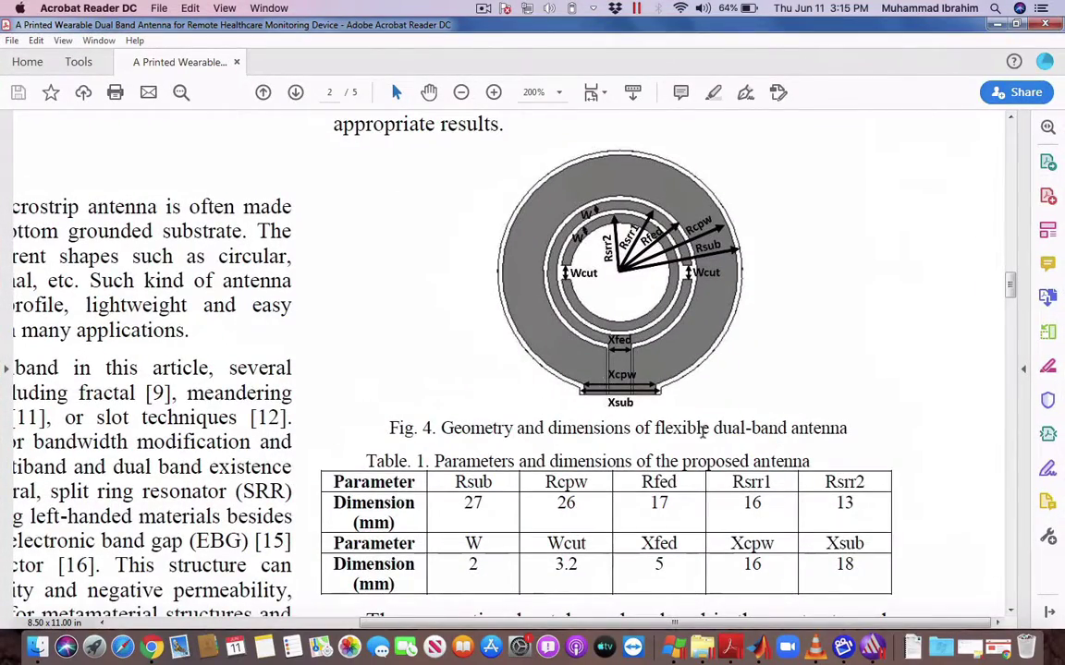
key("ctrl+Up")
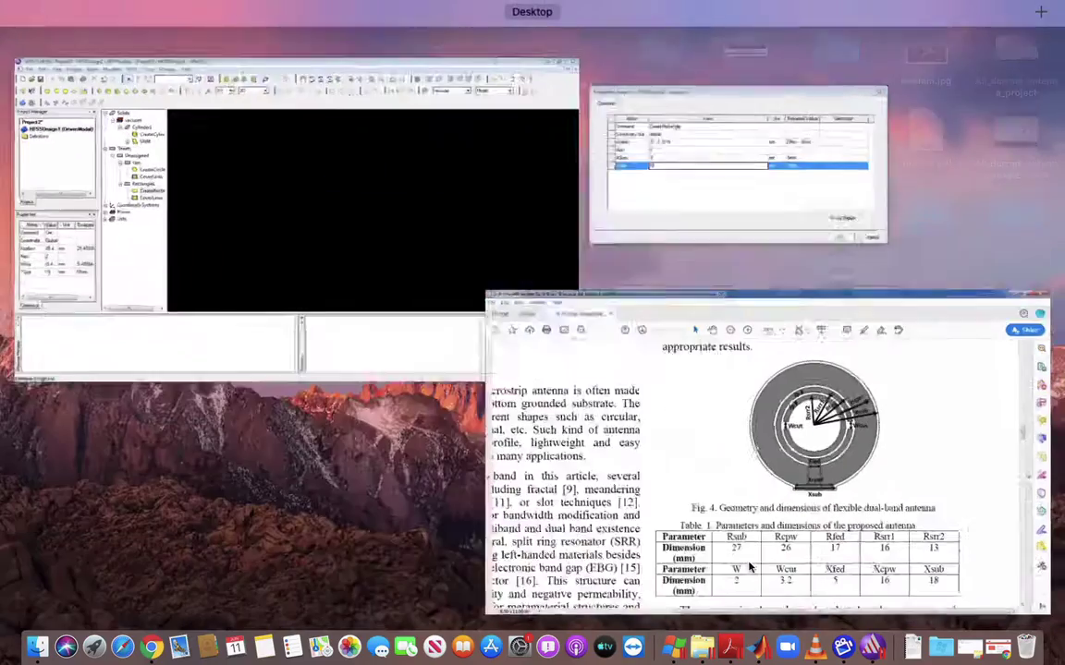
left_click(724, 205)
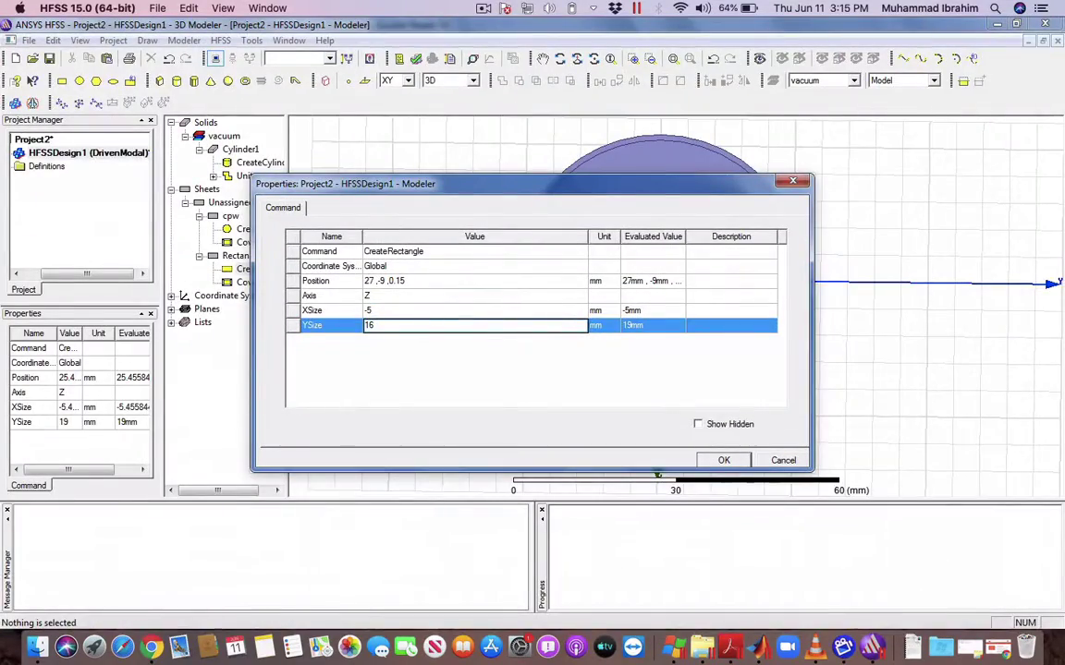
left_click(459, 283)
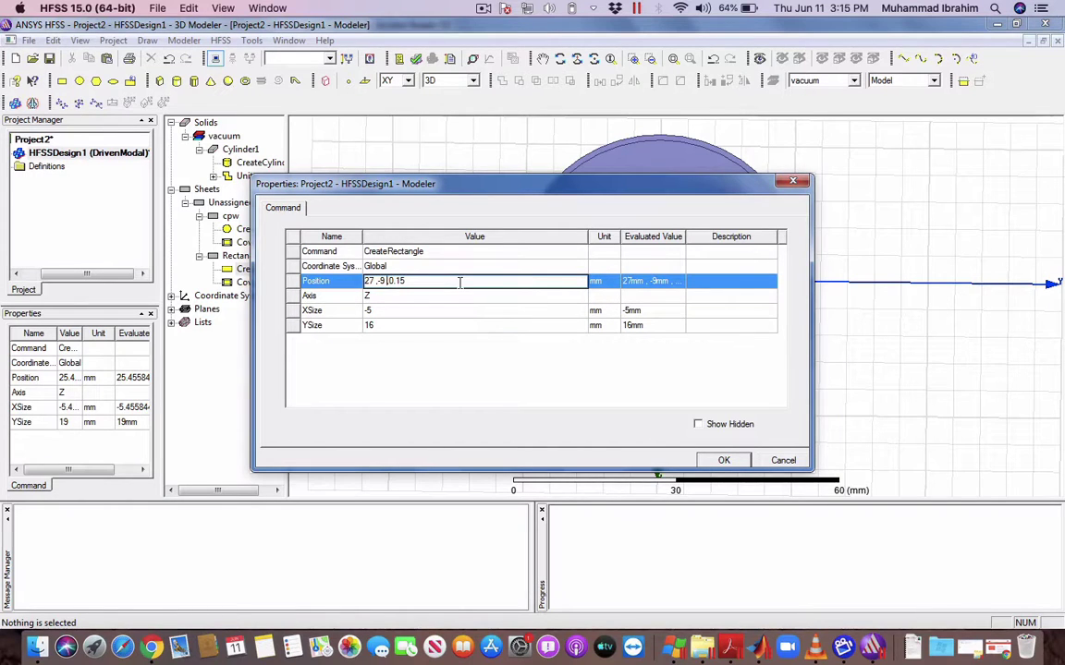
key("BackSpace")
type("16/2")
key("Return")
key("Return")
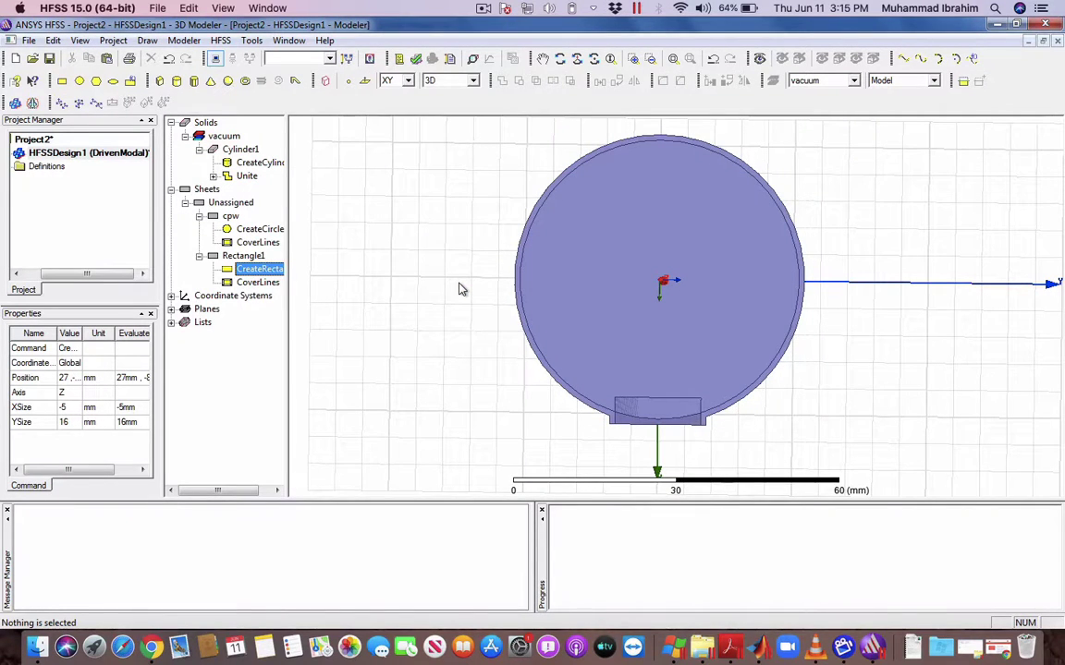
- Unite the cpw circle with the feed rectangle, keeping cpw as the base sheet
left_click(230, 217)
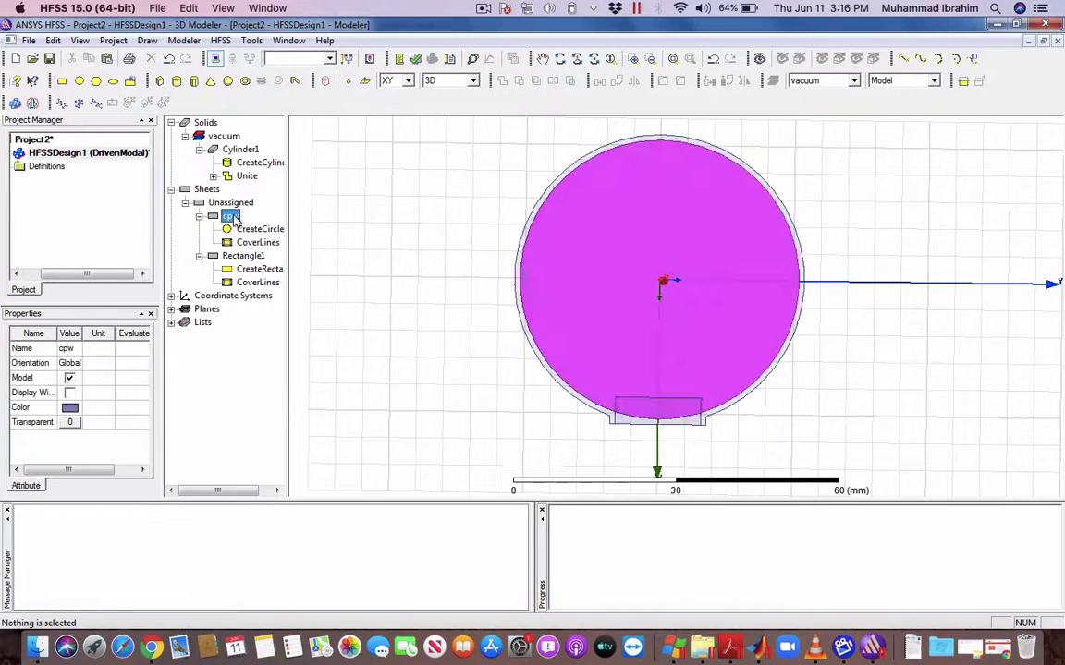
left_click(240, 257, "ctrl")
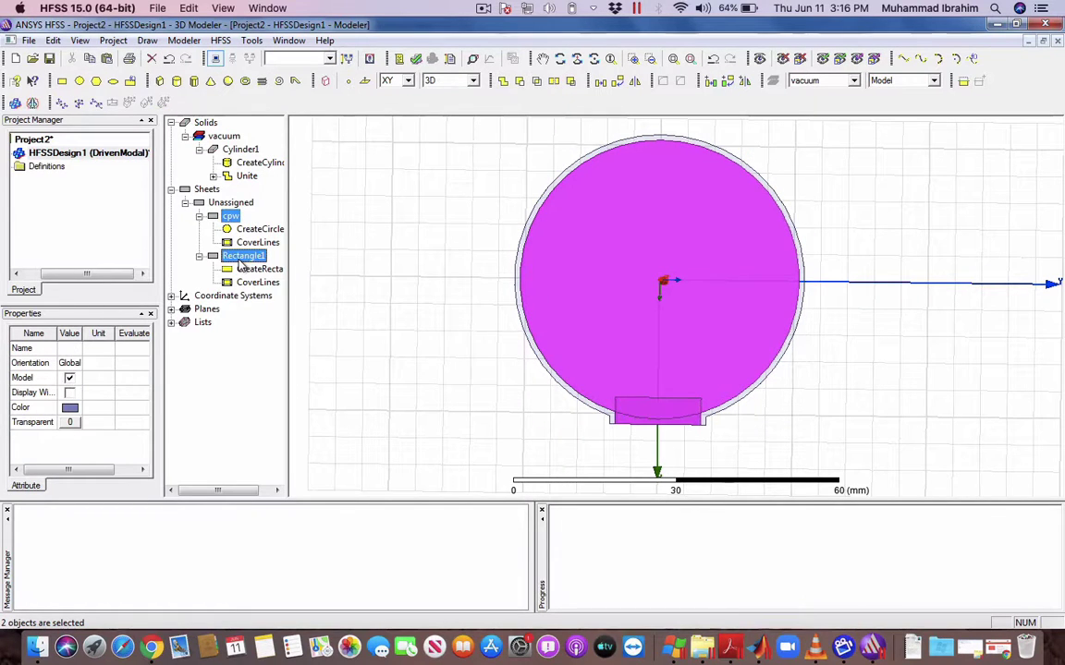
left_click(500, 82)
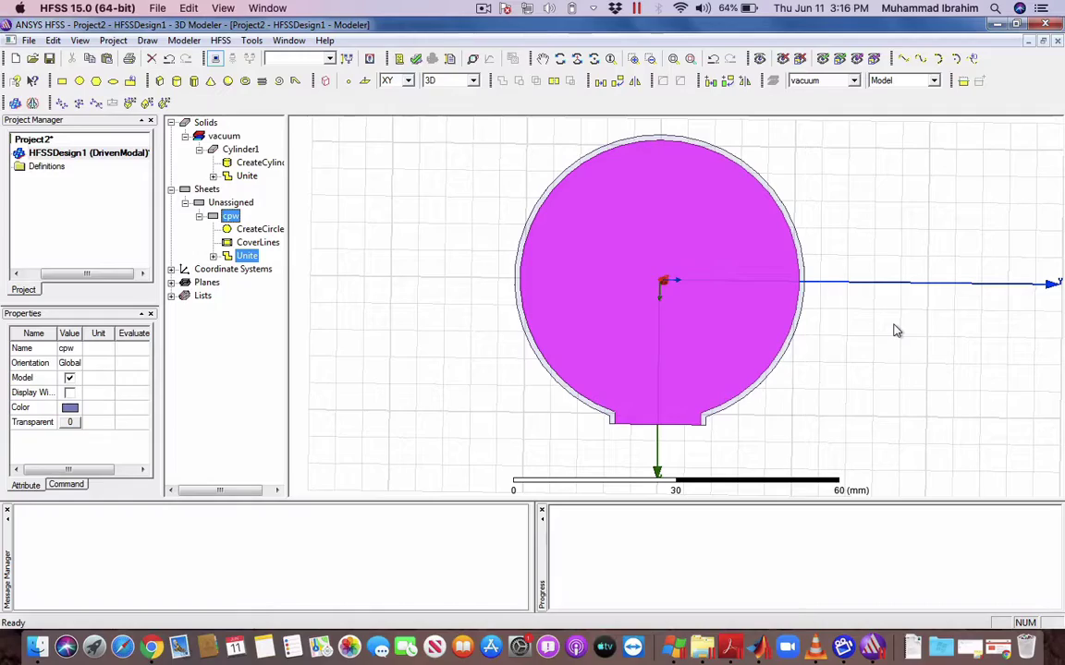
- Consult the antenna figure in Acrobat Reader, switch back to HFSS and draw a circle of about 16 mm radius near the origin on the cpw sheet
key("ctrl+Up")
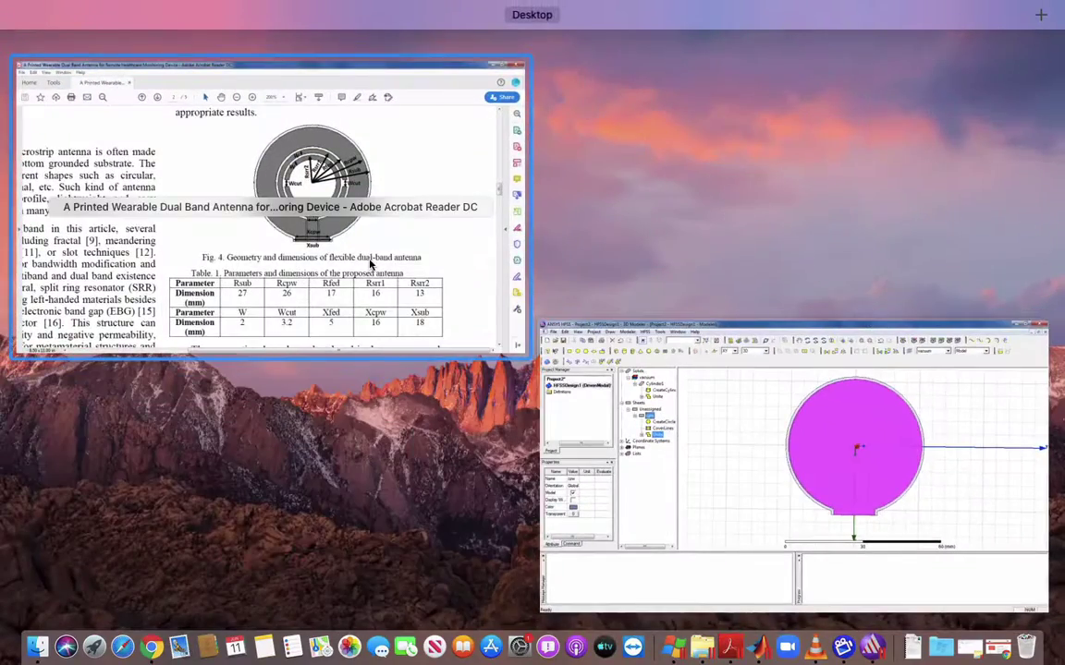
left_click(370, 265)
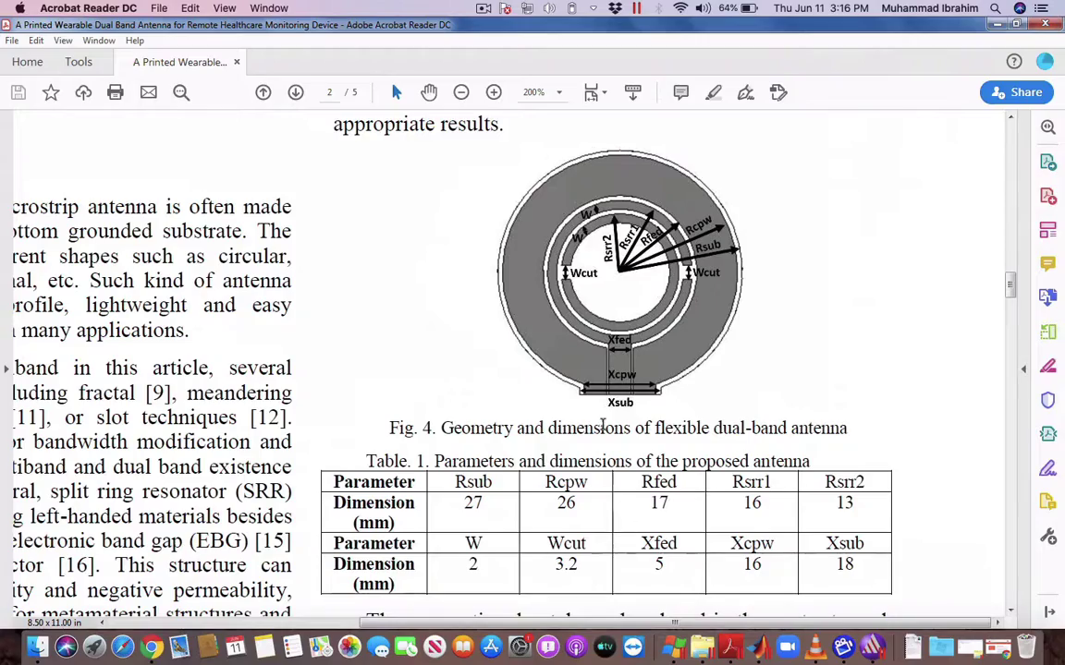
key("ctrl+Up")
left_click(428, 312)
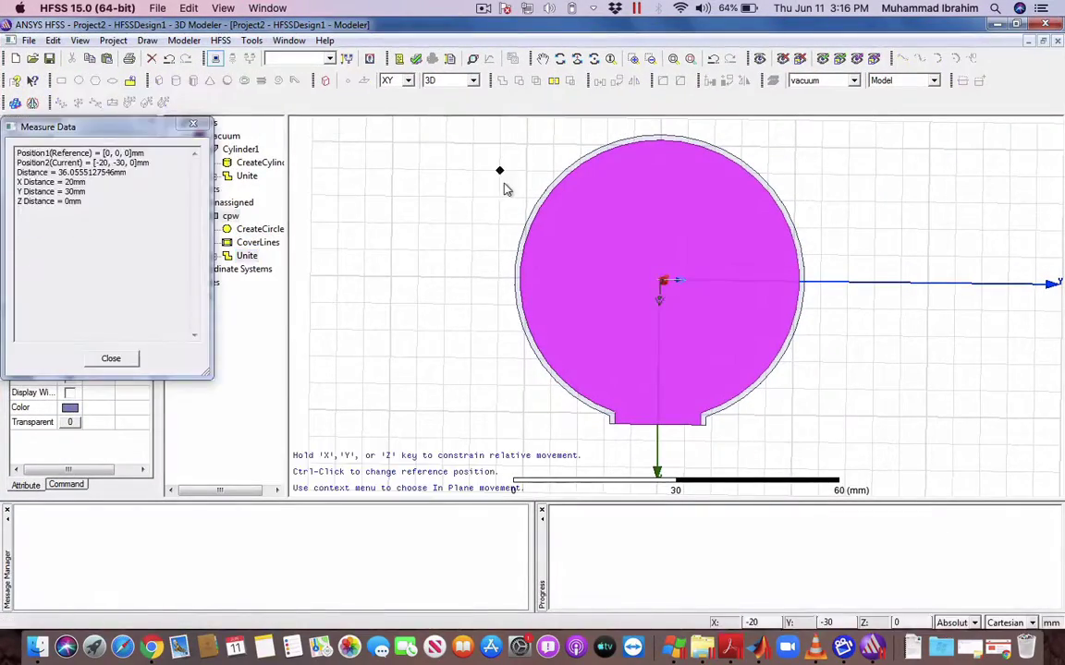
left_click(662, 281)
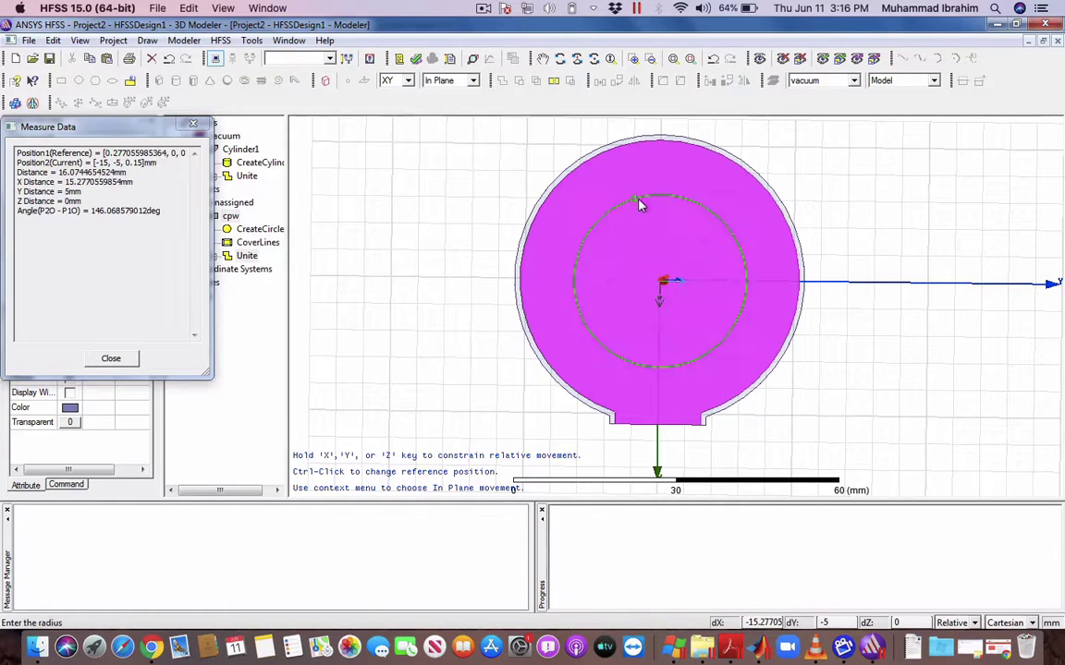
left_click(640, 204)
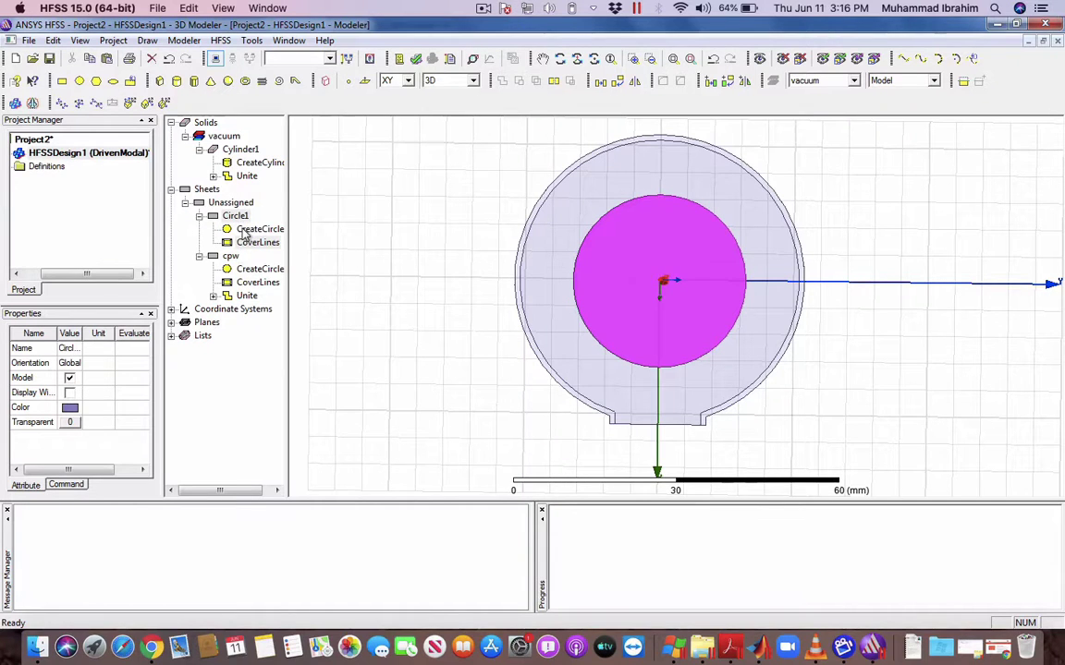
- Set the new inner circle's centre position to 0, 0, 0.15 mm in its creation properties
double_click(250, 229)
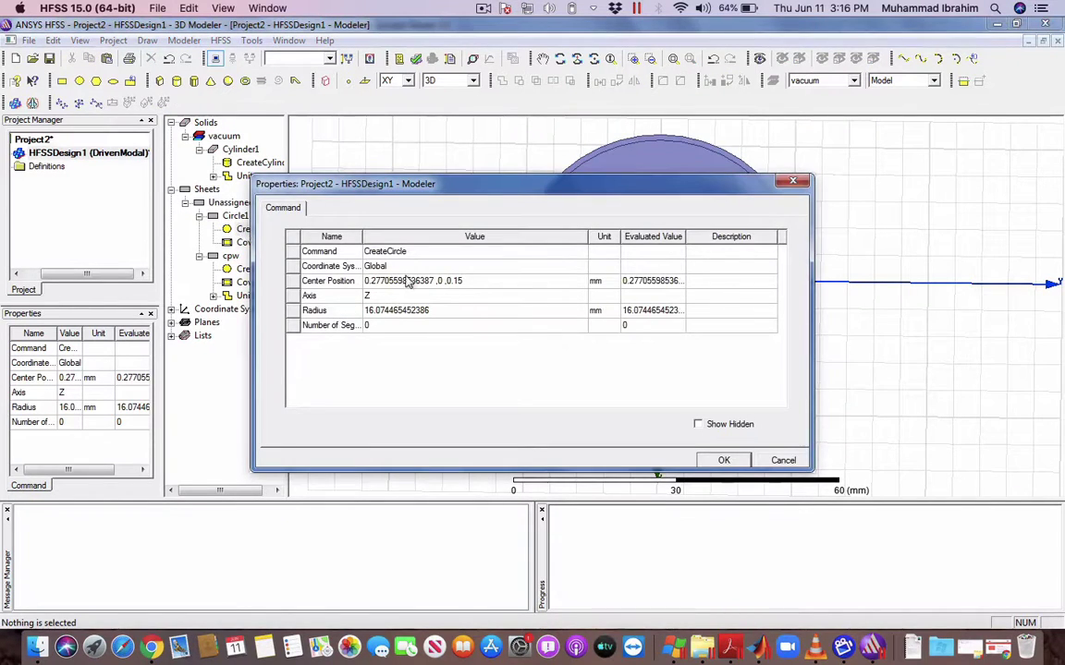
left_click(432, 281)
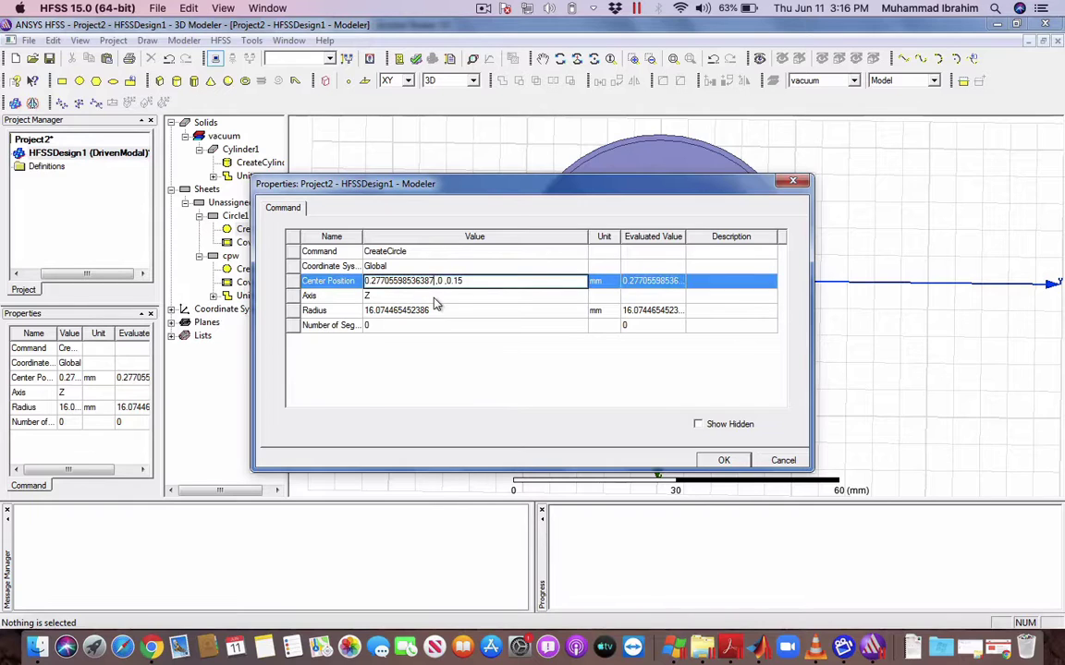
left_click(433, 299)
key("Up")
key("shift+Left")
key("shift+Left")
key("shift+Left")
key("shift+Left")
key("shift+Left")
key("shift+Left")
key("shift+Left")
key("shift+Left")
key("shift+Left")
key("shift+Left")
key("shift+Left")
key("shift+Left")
key("shift+Left")
key("shift+Left")
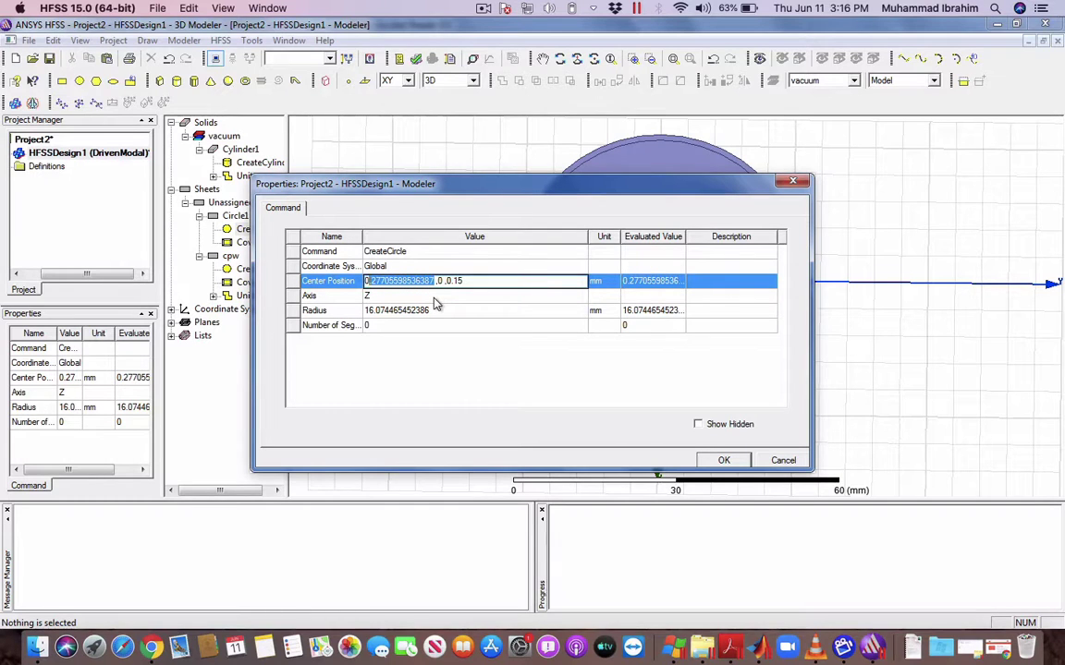
key("BackSpace")
left_click(434, 299)
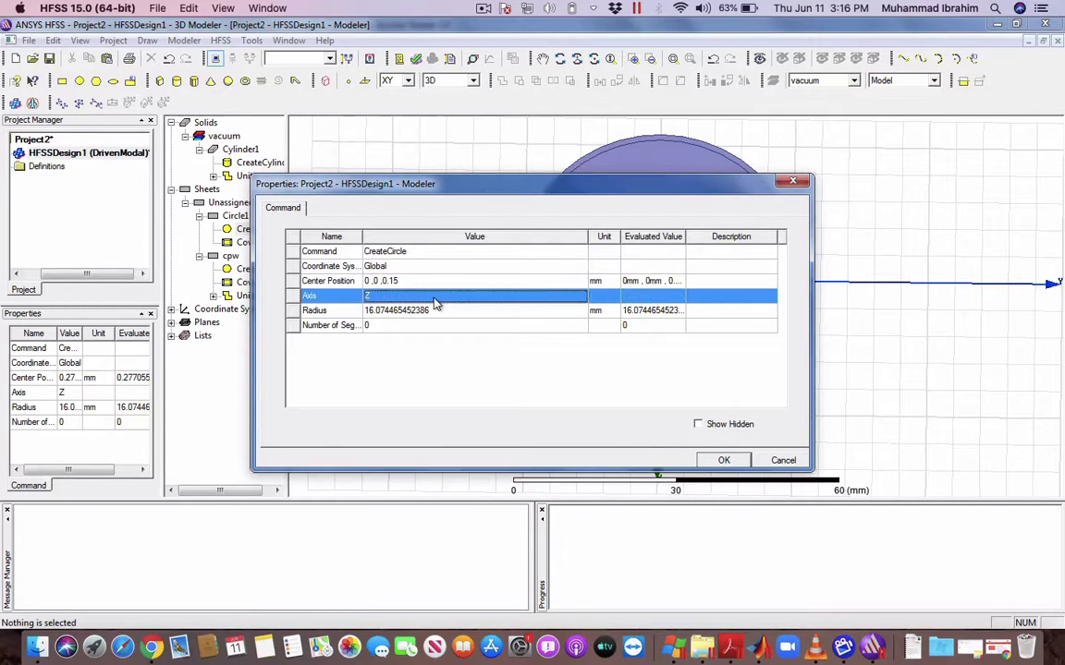
- Set the inner circle's radius to 17 mm, checking the paper's dimension table, and apply the properties
key("Down")
type("17")
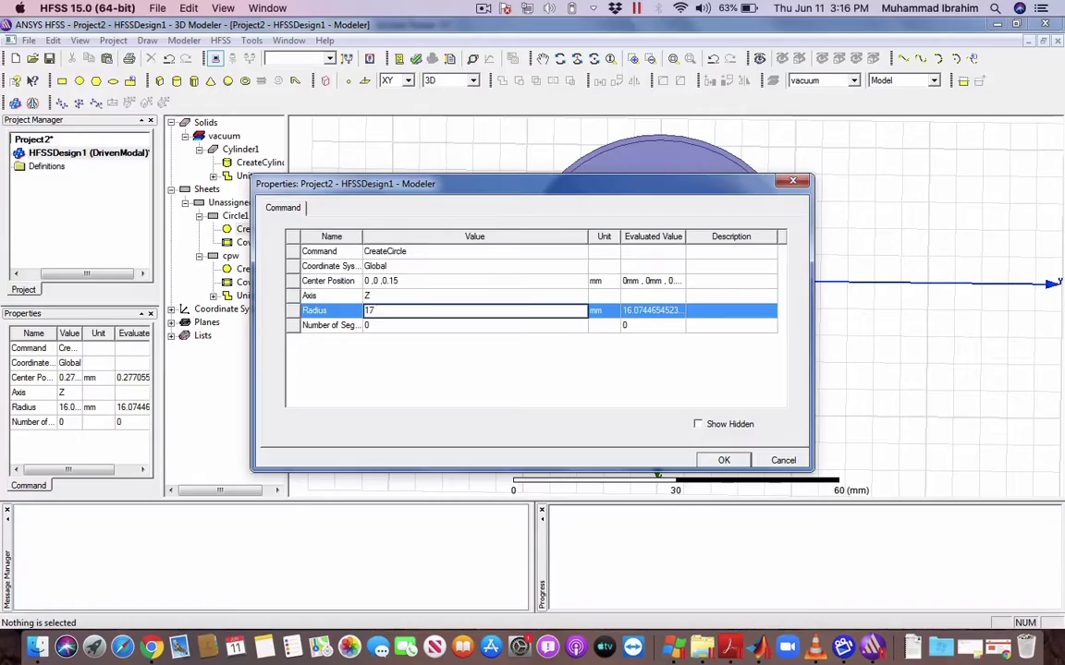
key("ctrl+Up")
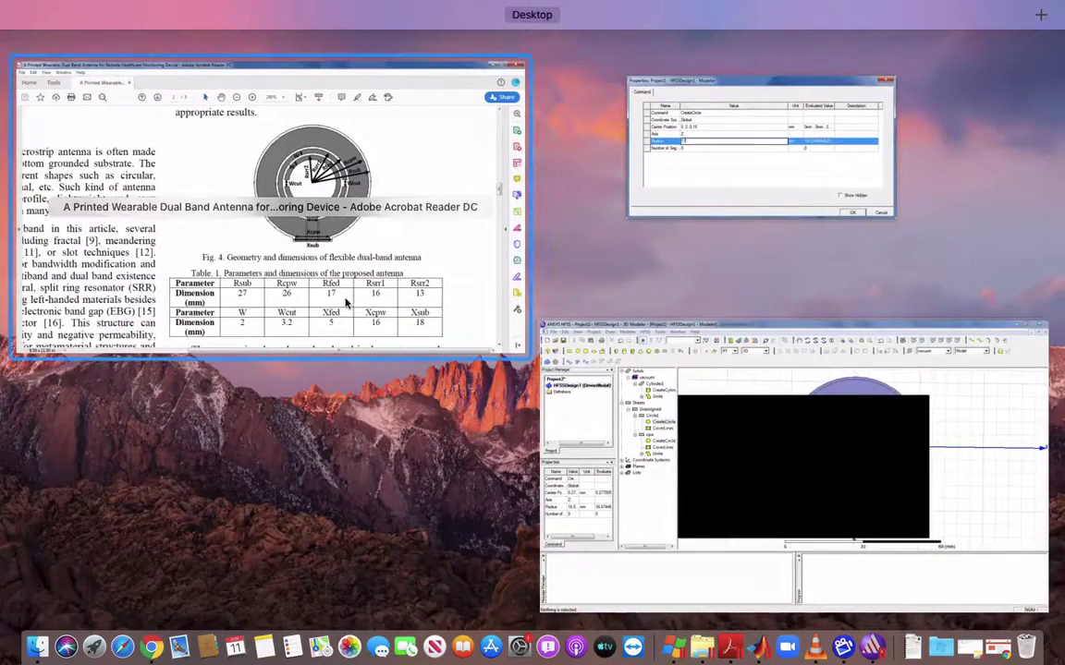
left_click(750, 197)
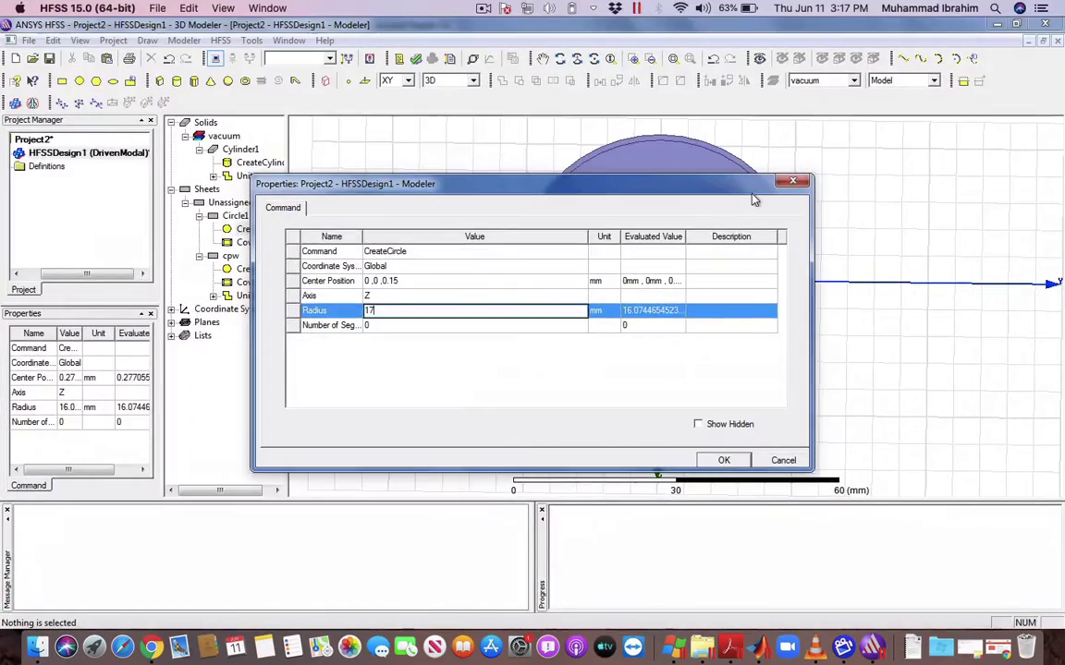
key("Return")
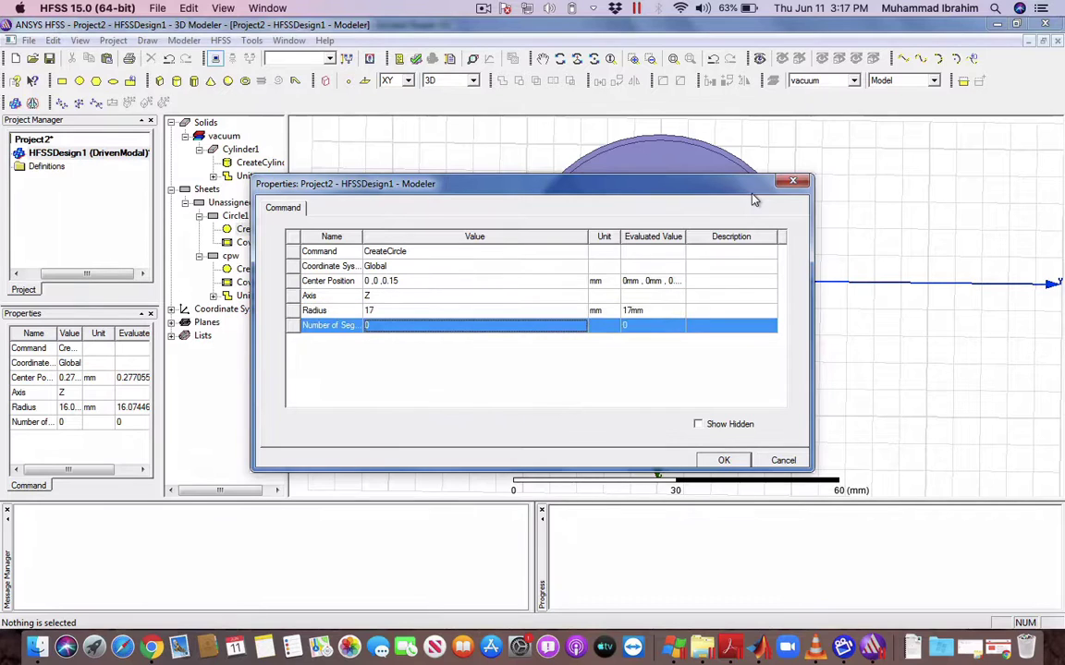
key("Return")
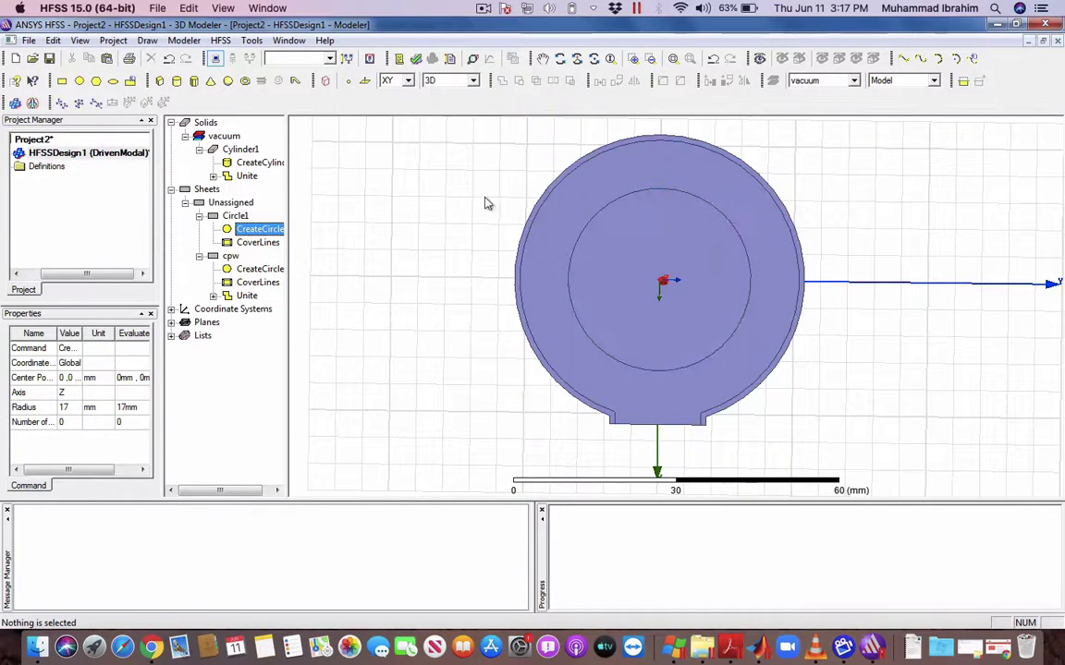
- Subtract the 17 mm inner circle from the cpw sheet without cloning the tool object
left_click(231, 257)
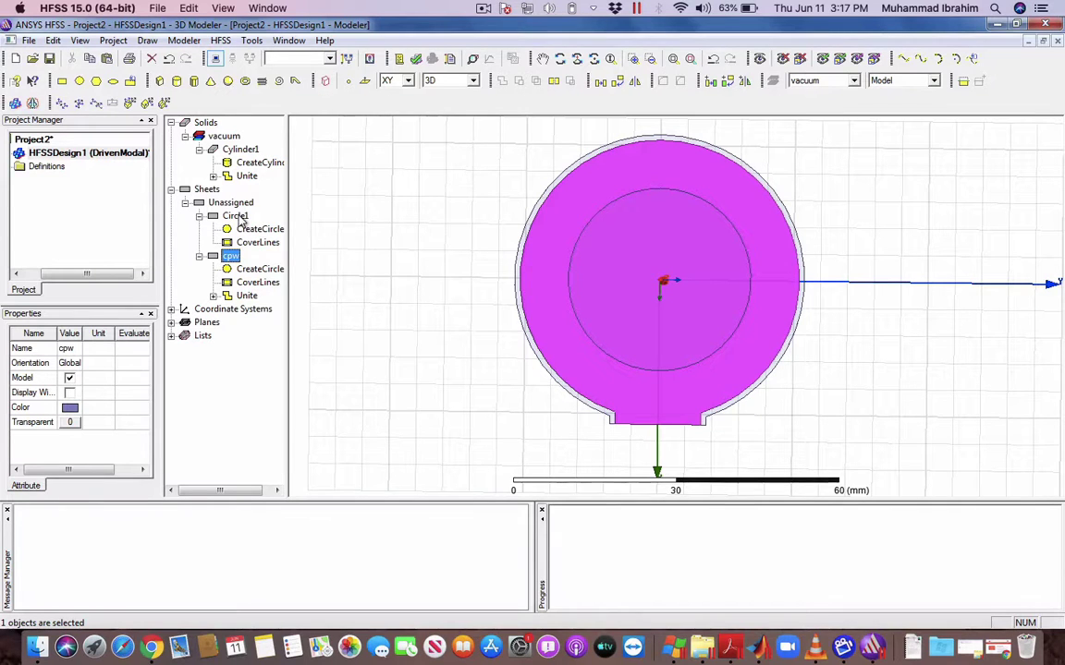
left_click(236, 216, "ctrl")
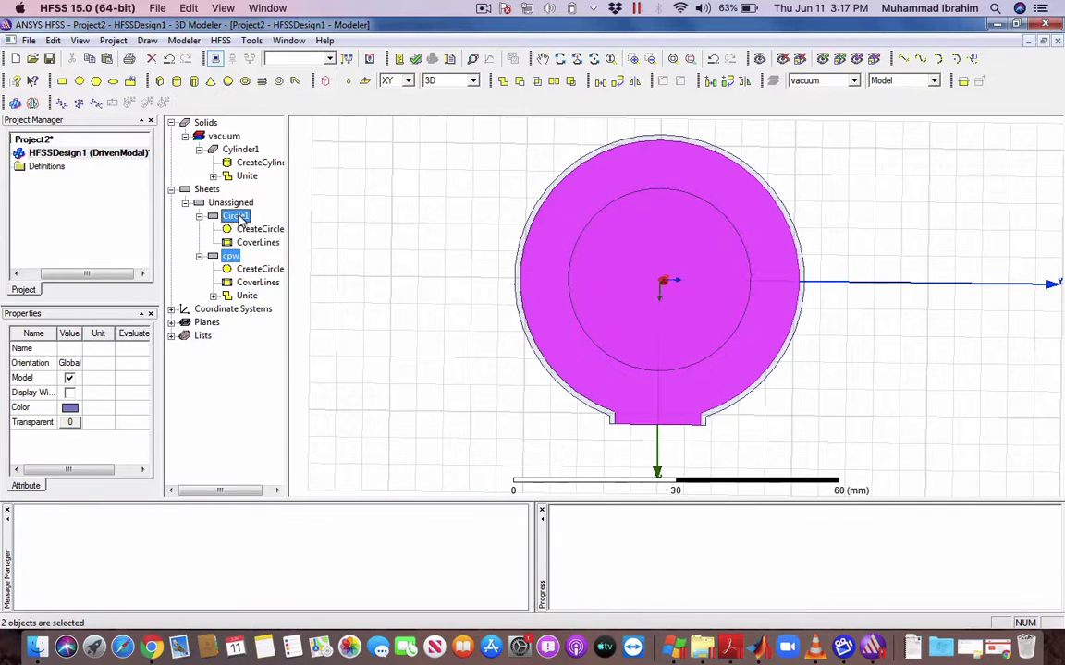
left_click(518, 84)
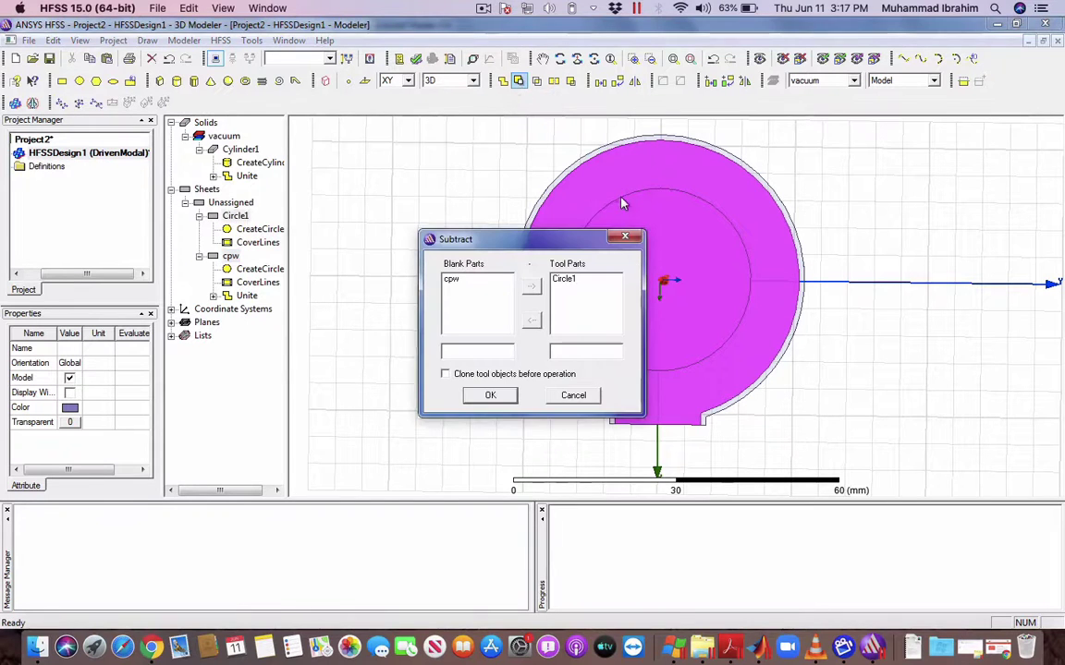
left_click(493, 395)
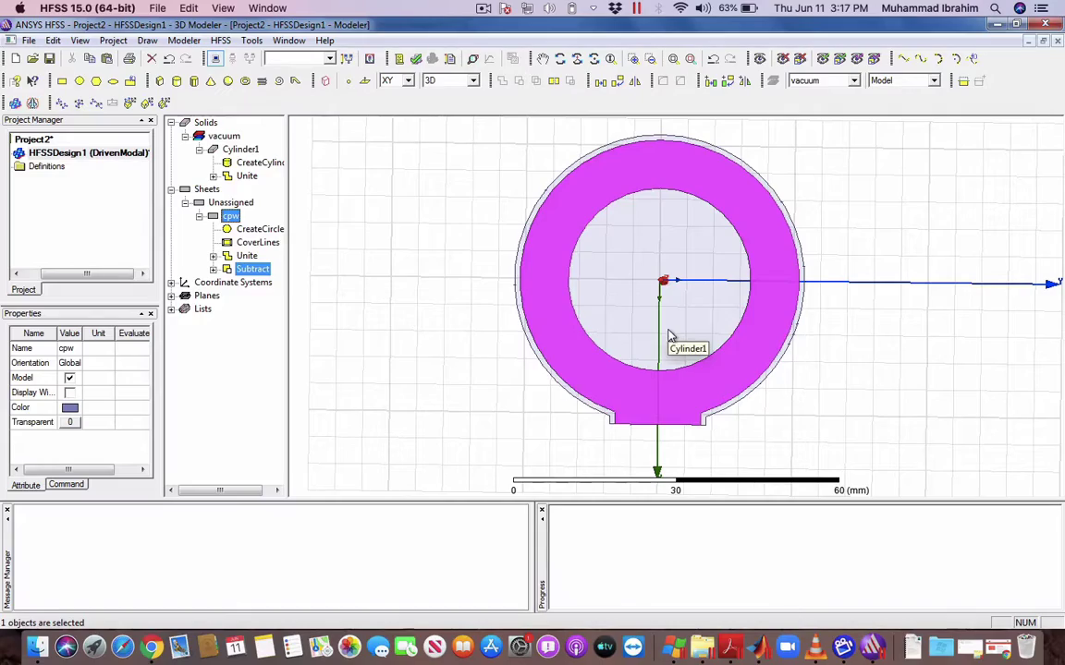
- Consult the antenna figure in Acrobat Reader, switch back to HFSS and draw a rectangle about 12 by 9 mm across the ring's feed section
key("ctrl+Up")
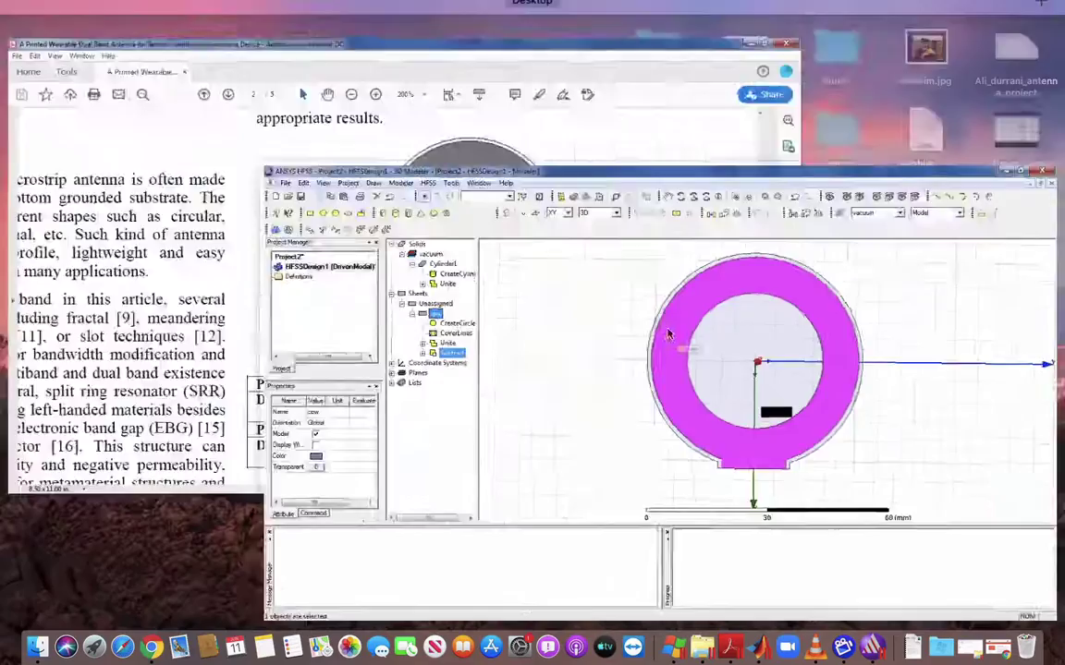
left_click(433, 269)
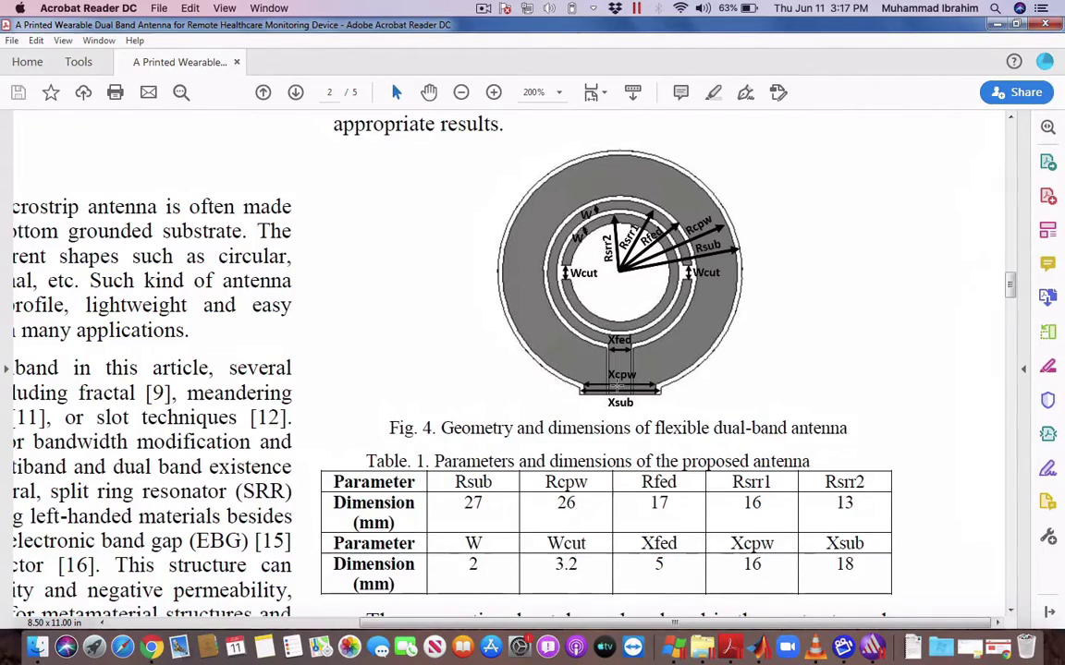
key("ctrl+Up")
left_click(436, 296)
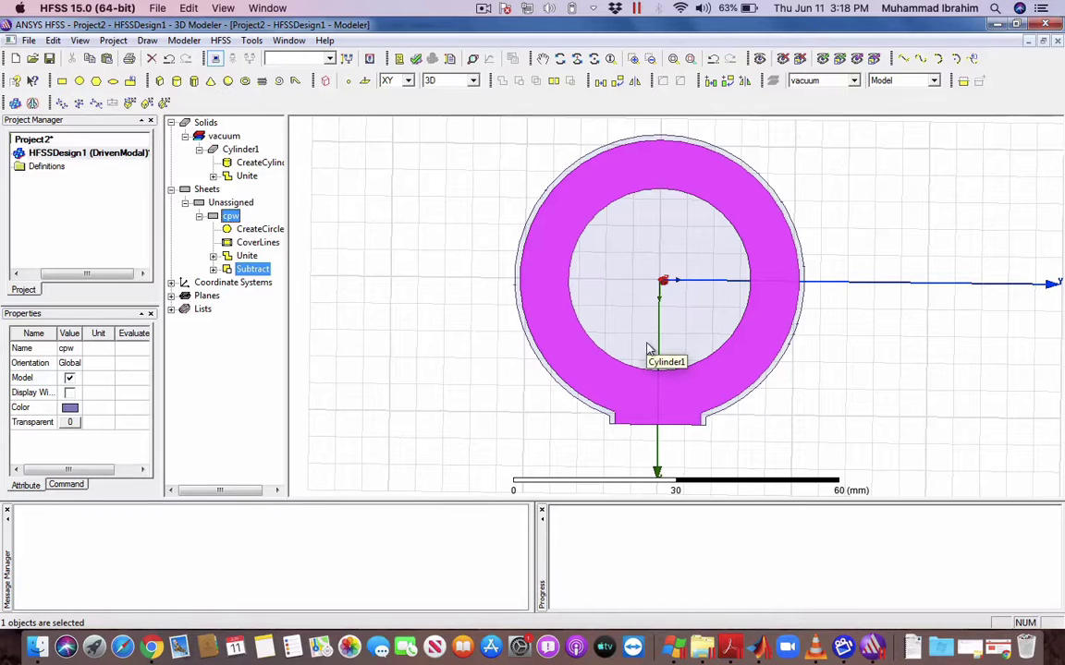
left_click(62, 82)
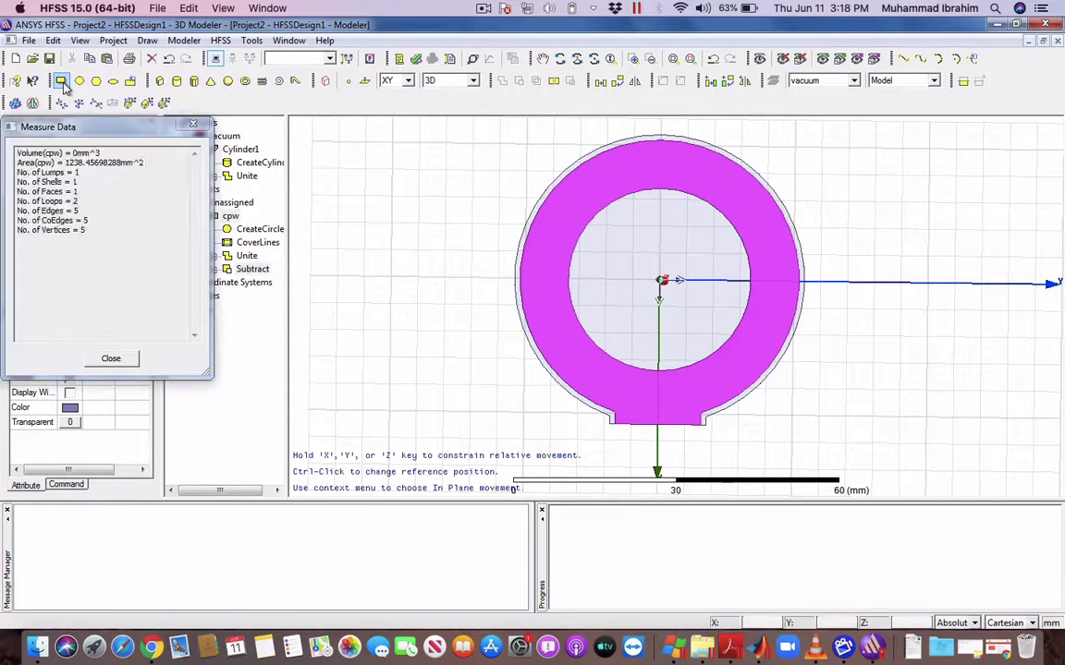
left_click(653, 361)
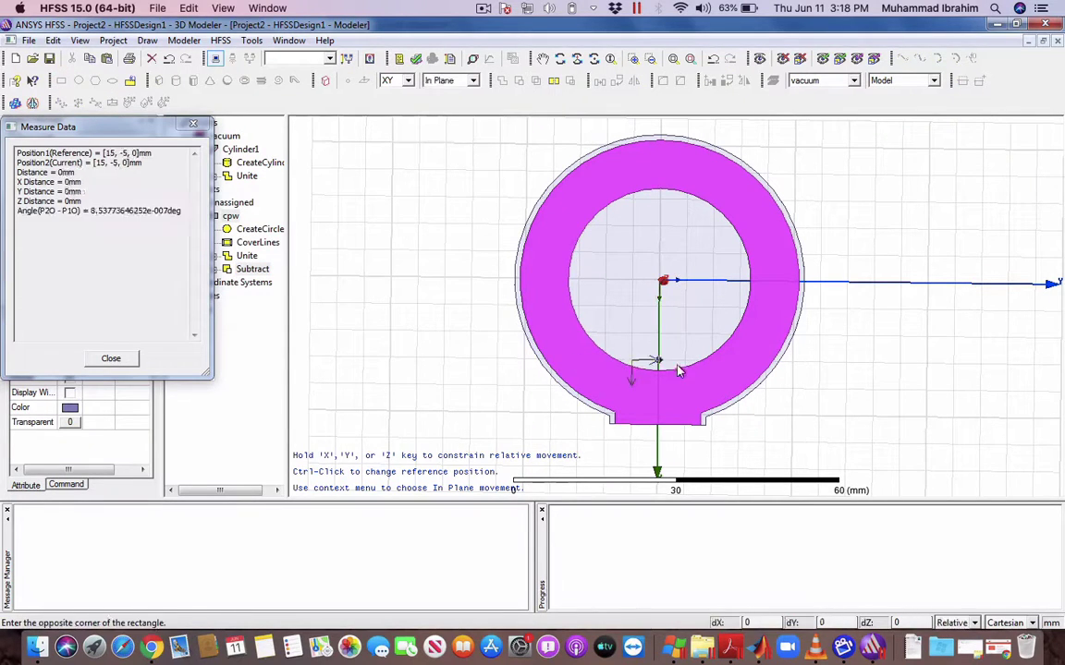
left_click(681, 427)
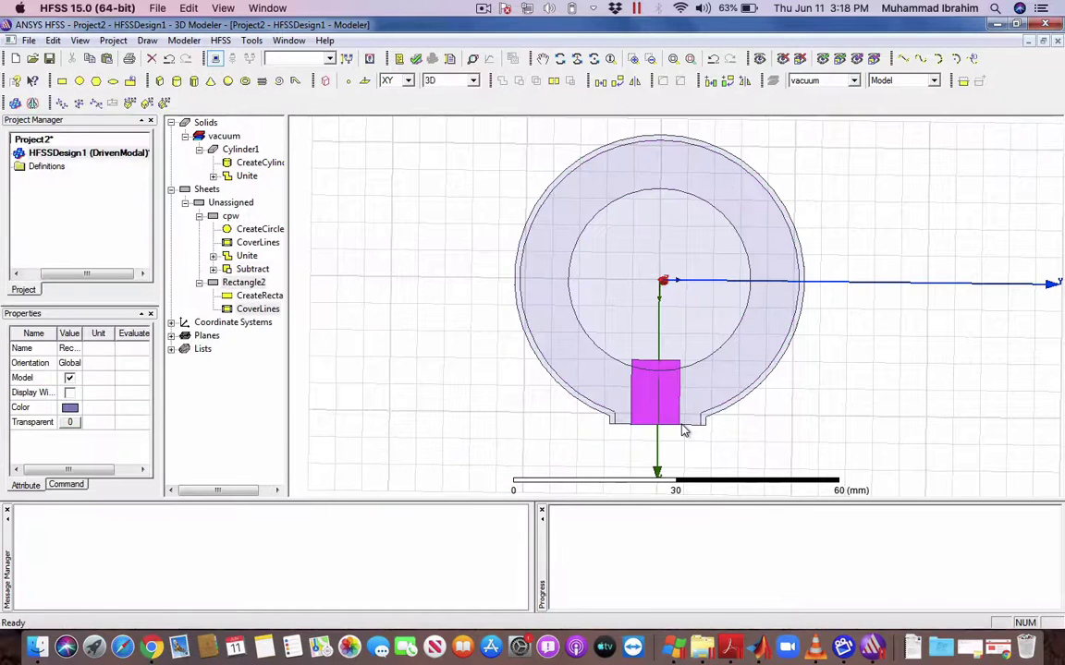
- Set the X position of the new feed-gap rectangle to 27 mm in its creation properties
left_click(263, 296)
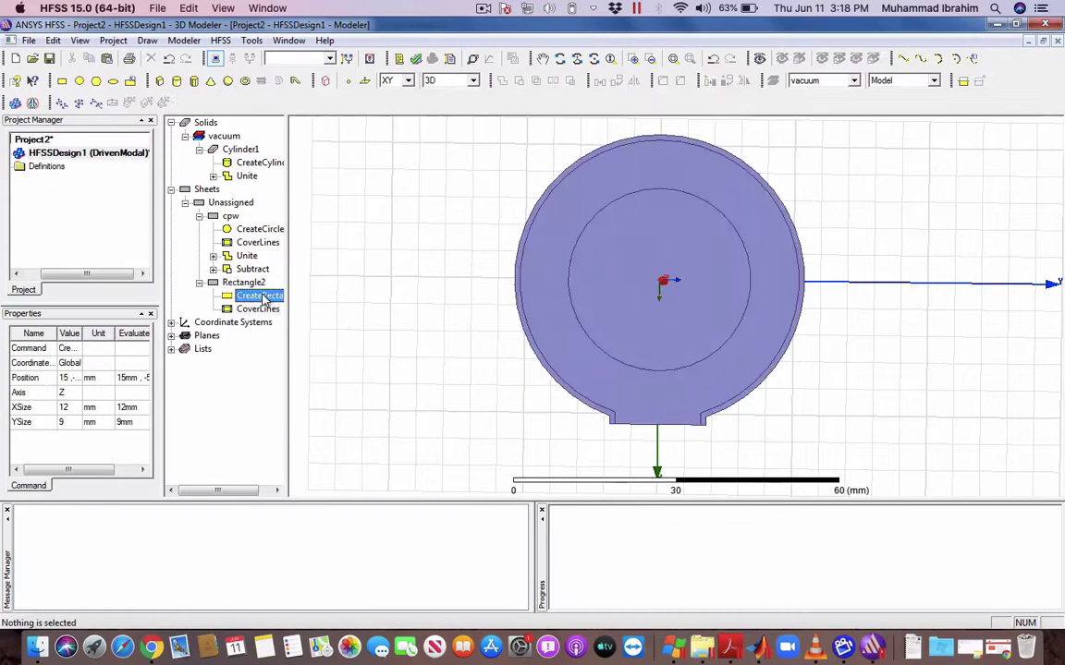
double_click(262, 295)
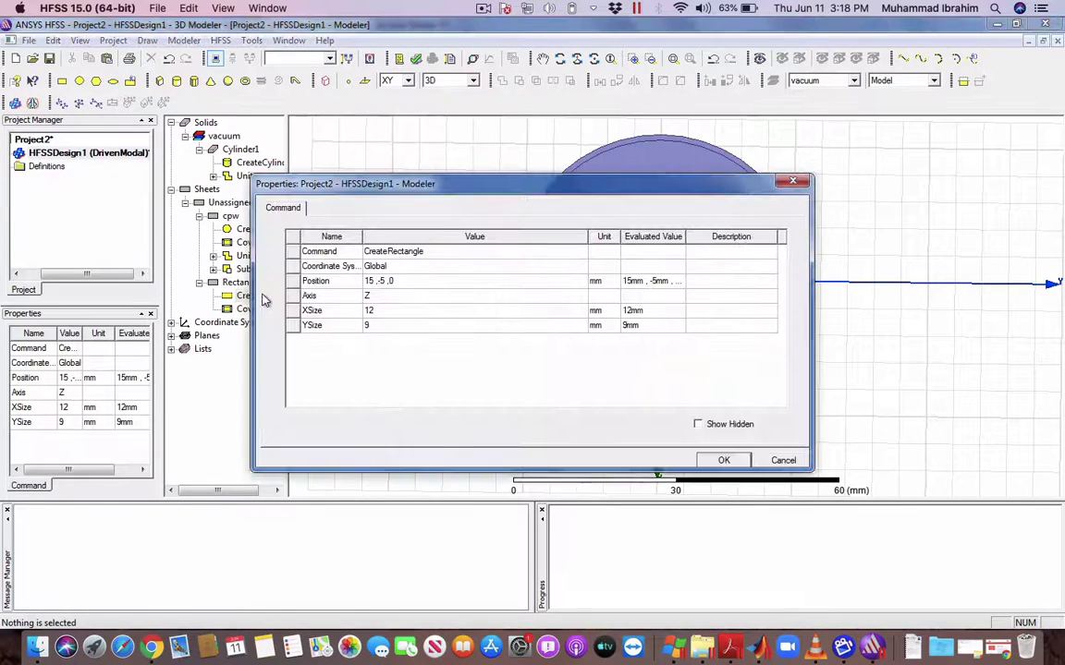
left_click(373, 281)
key("BackSpace")
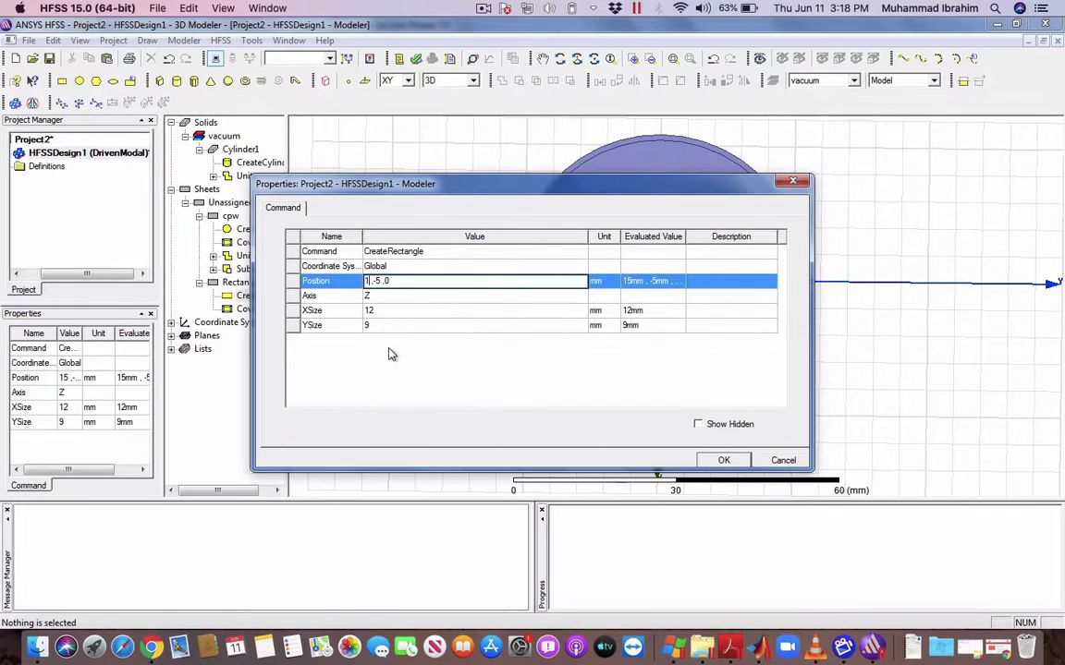
key("BackSpace")
type("27")
key("Tab")
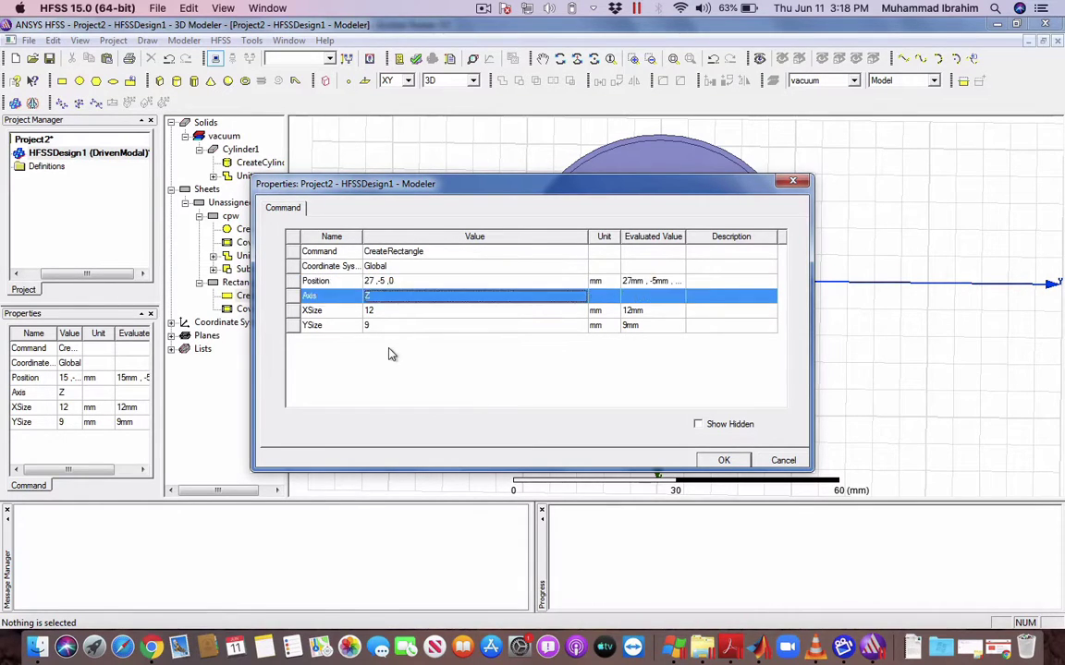
- Set the rectangle's Y size to 6 mm, consult the feed dimensions in Acrobat Reader and return to the HFSS rectangle properties
key("Tab")
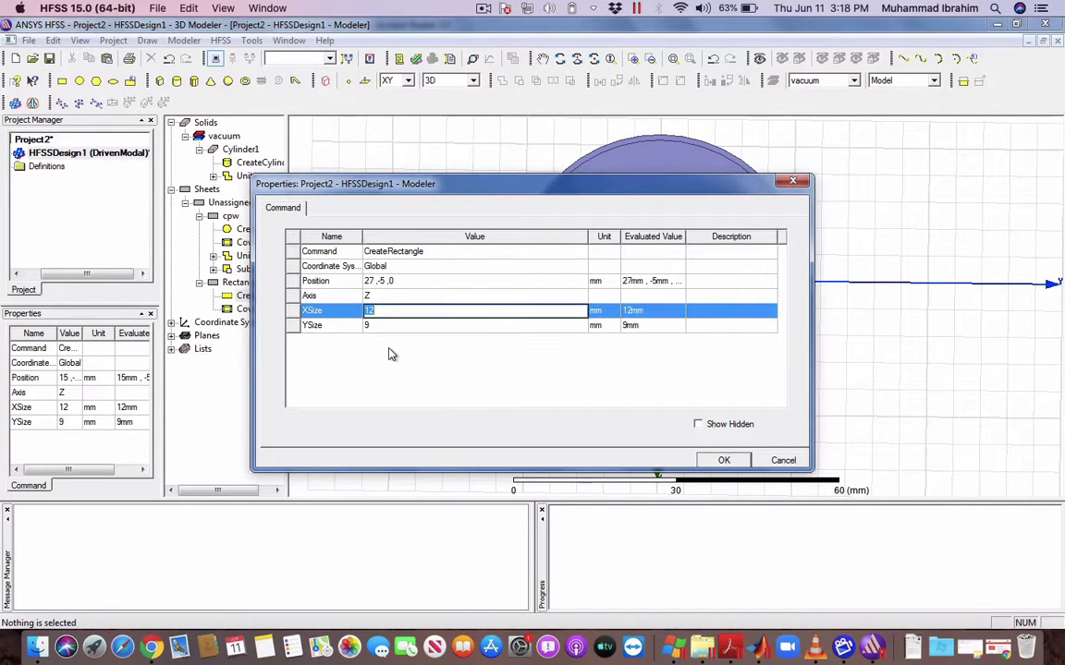
key("shift+Tab")
key("Tab")
key("shift+Tab")
key("Tab")
key("Tab")
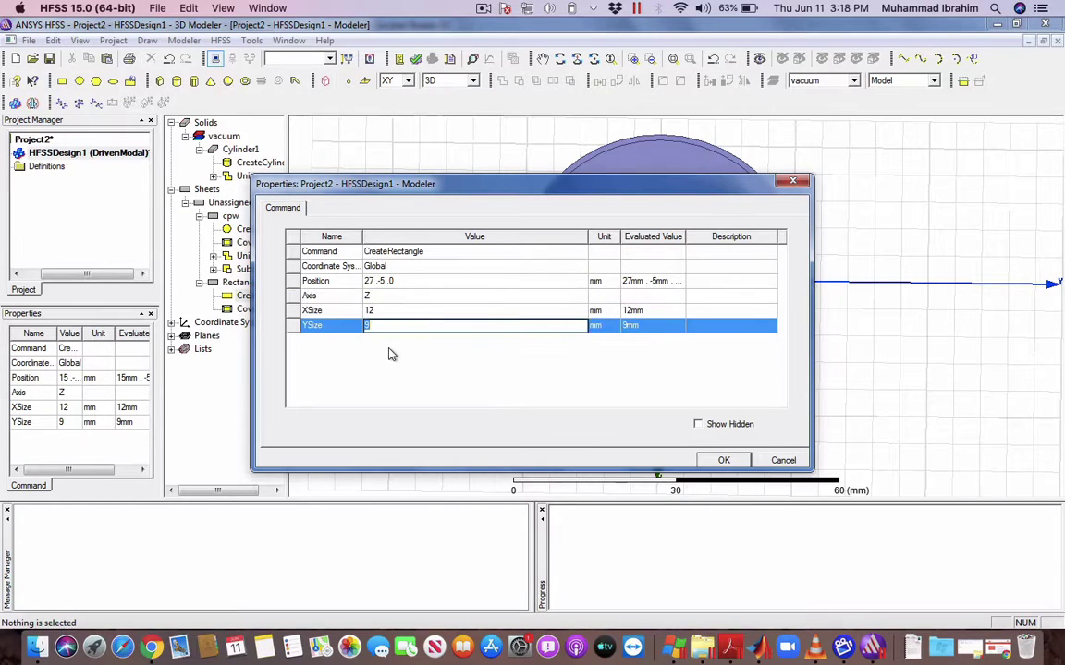
type("6")
key("ctrl+Up")
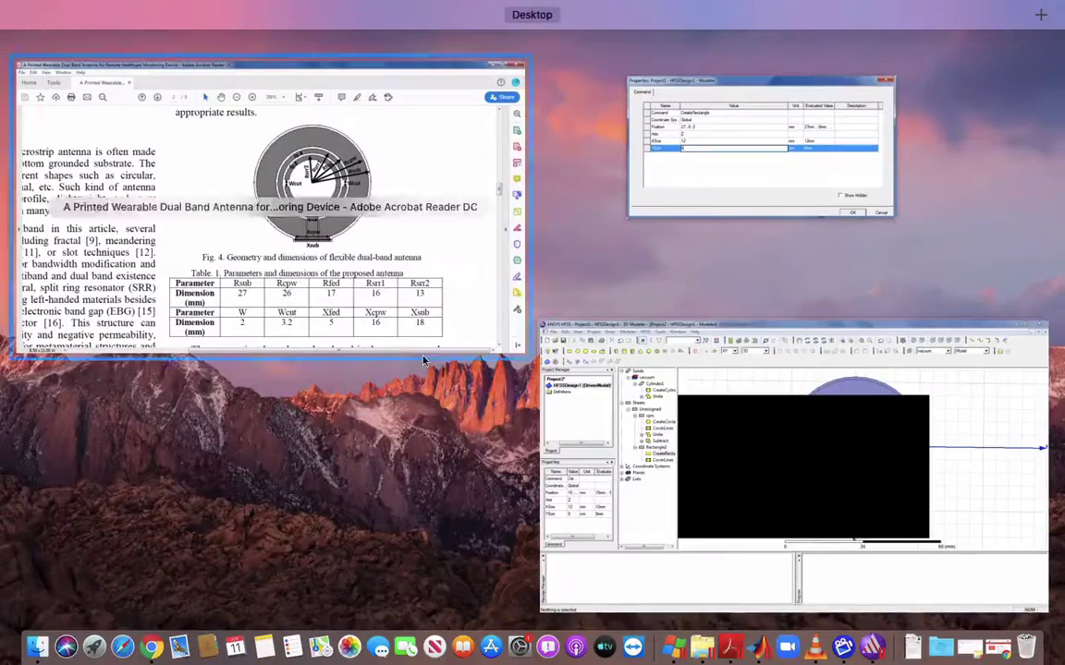
left_click(423, 359)
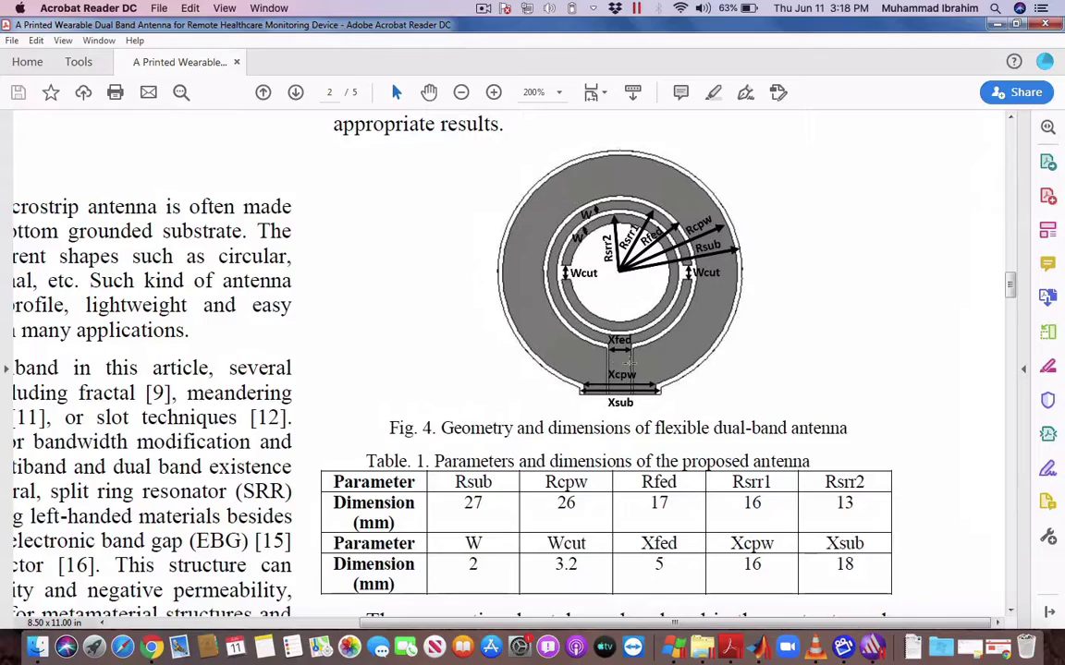
key("ctrl+Up")
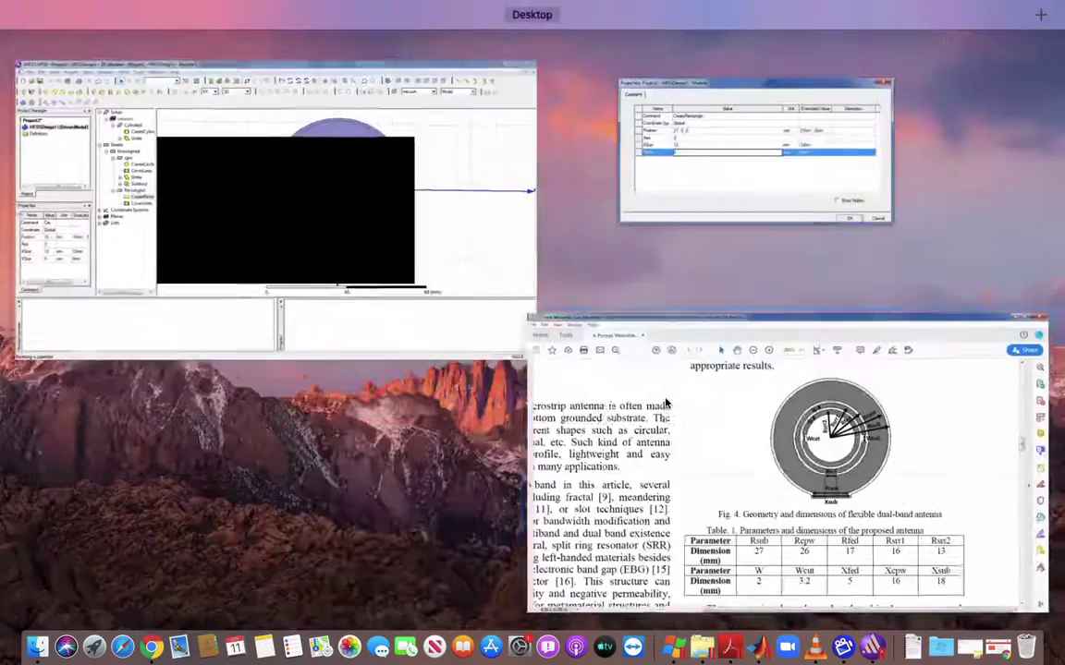
left_click(739, 162)
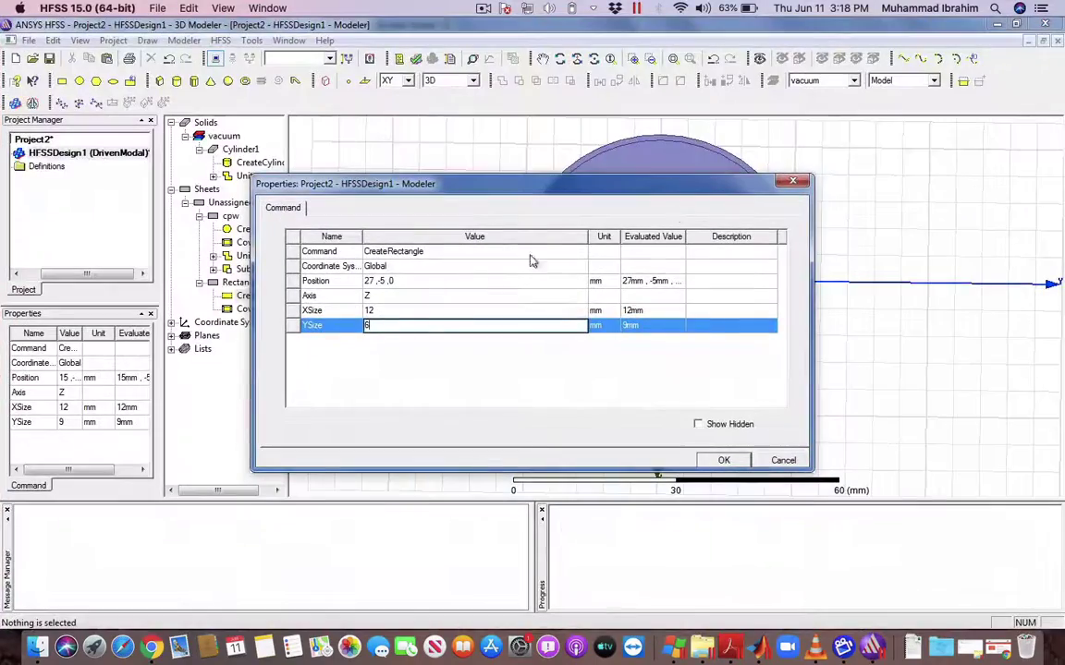
- Set the rectangle's Y position to -6/2 and Z position to 0.15 mm, and apply the properties
left_click(402, 280)
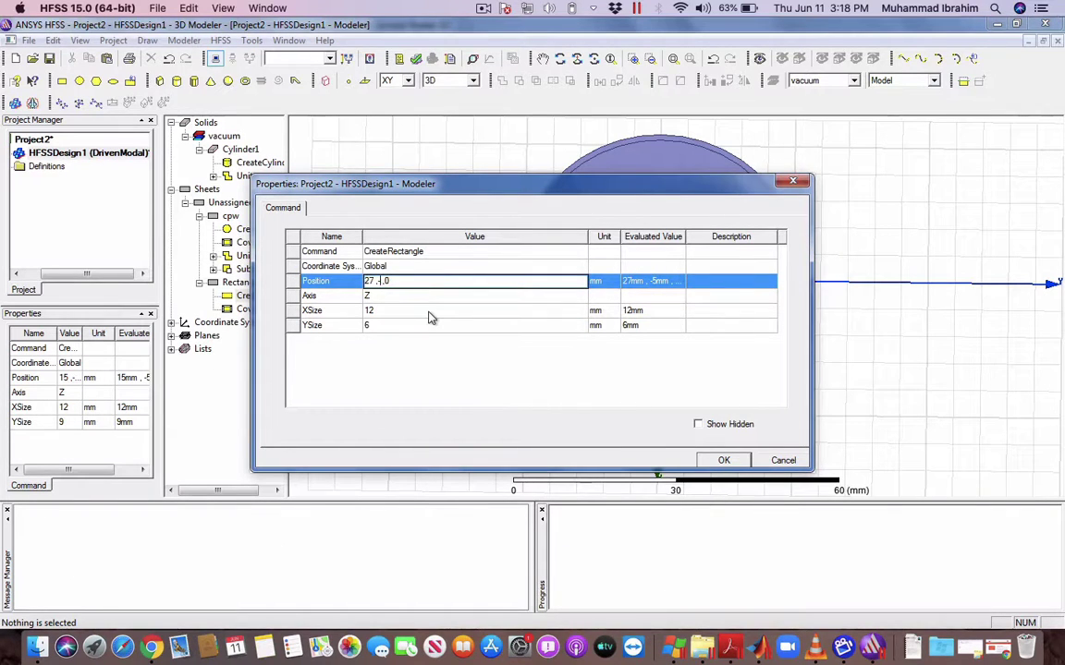
type("-6/2")
key("Return")
key("Return")
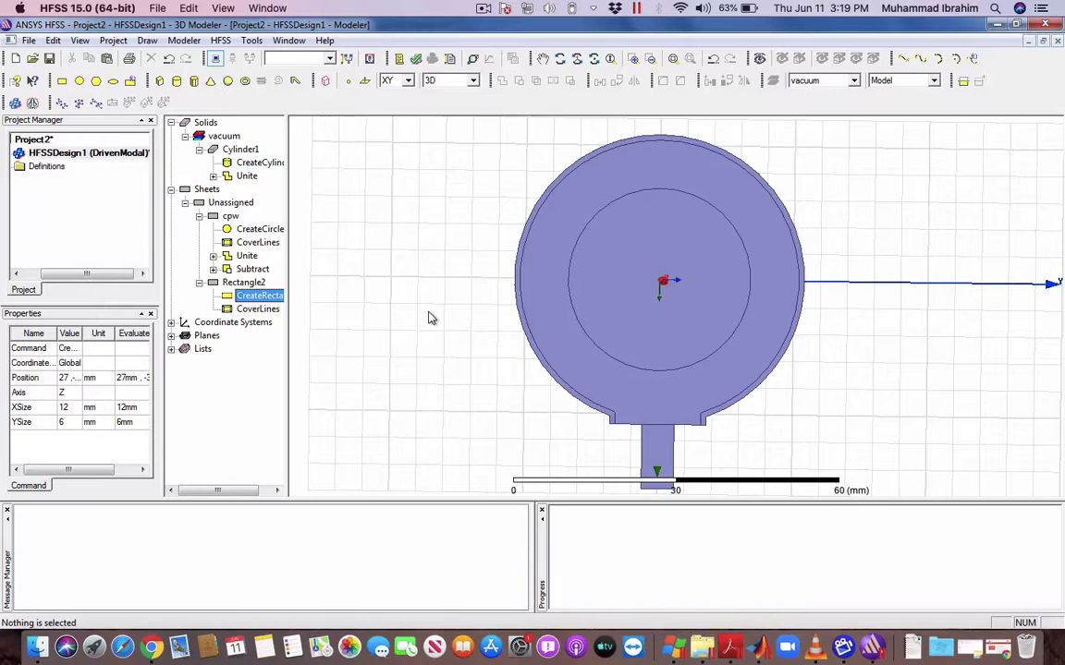
- Set the rectangle's X size to -12 mm so it extends inward from the feed edge
double_click(254, 296)
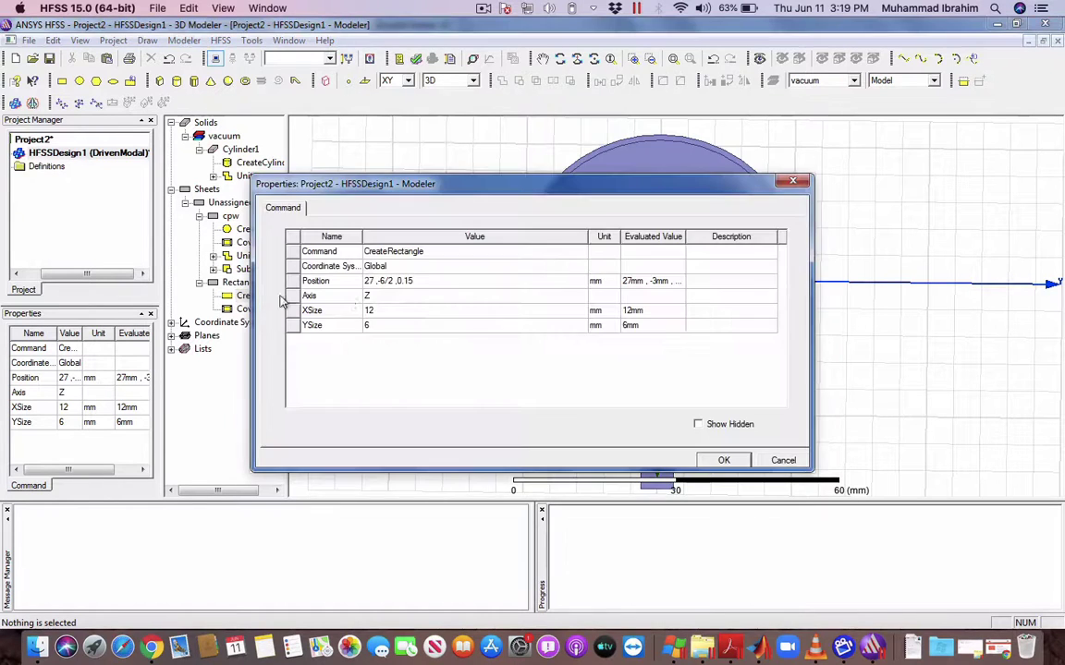
left_click(389, 313)
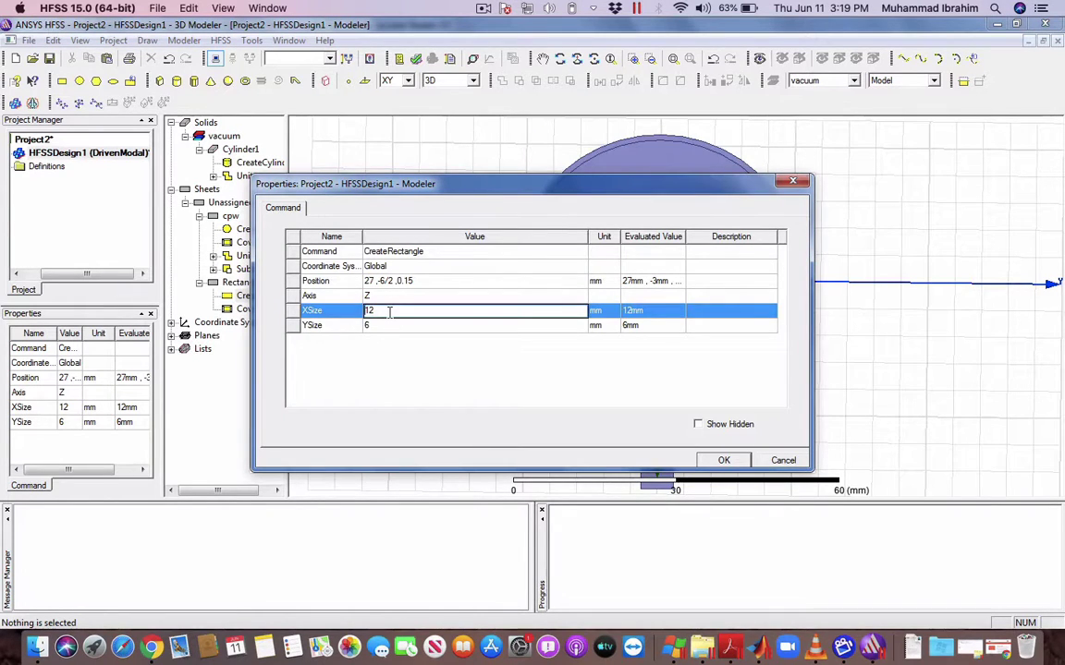
key("Home")
type("-")
key("Return")
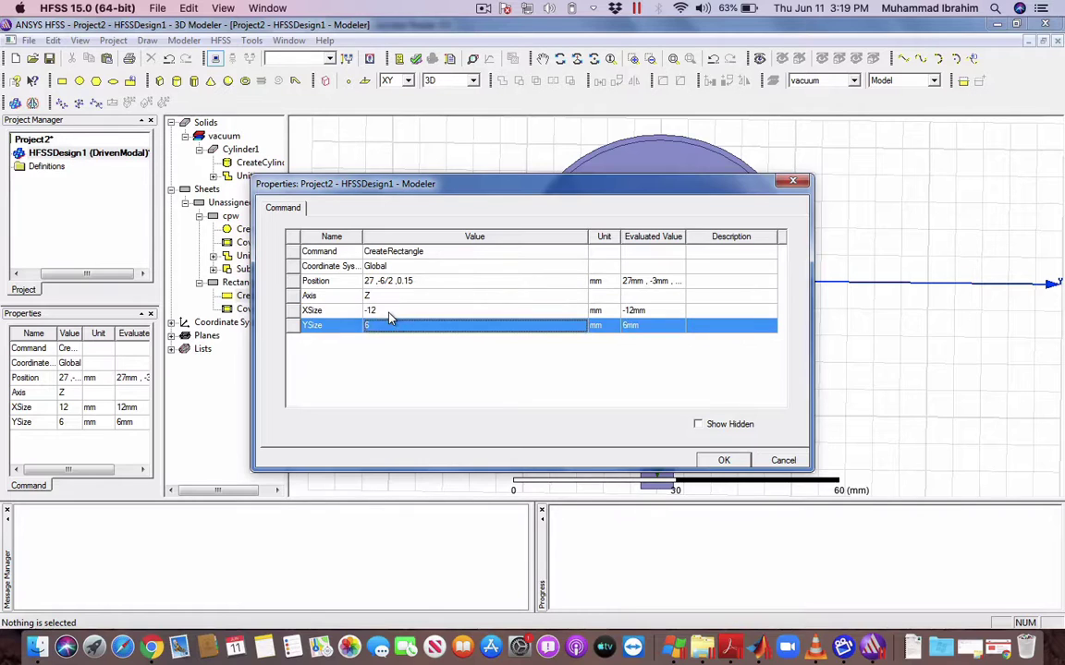
key("Return")
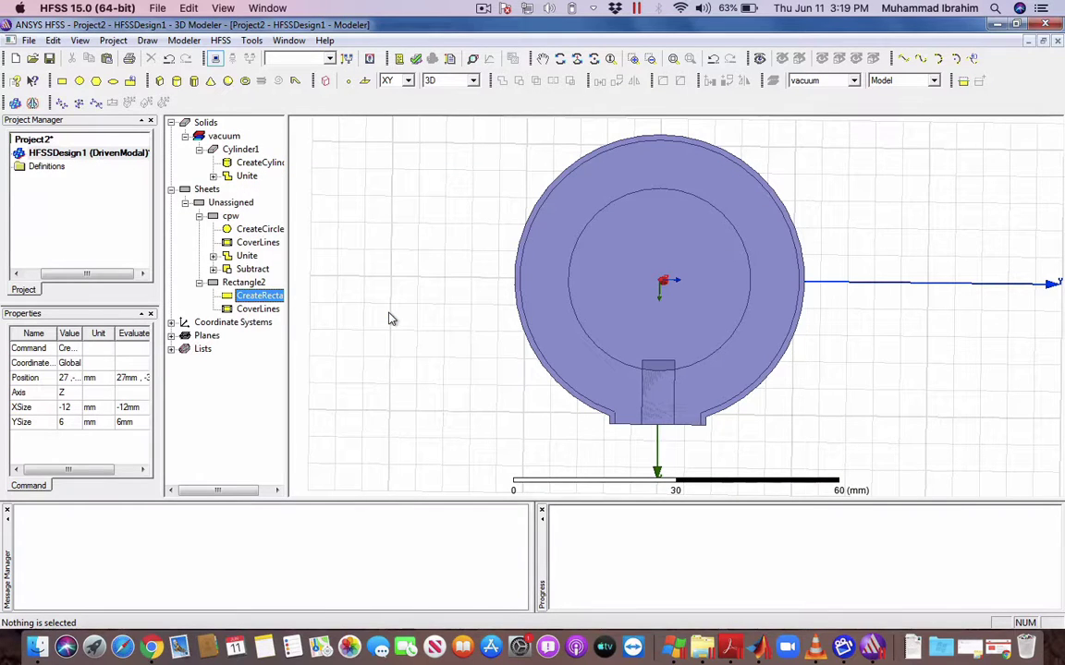
- Subtract the 12 by 6 mm feed-gap rectangle from the cpw sheet
left_click(230, 217)
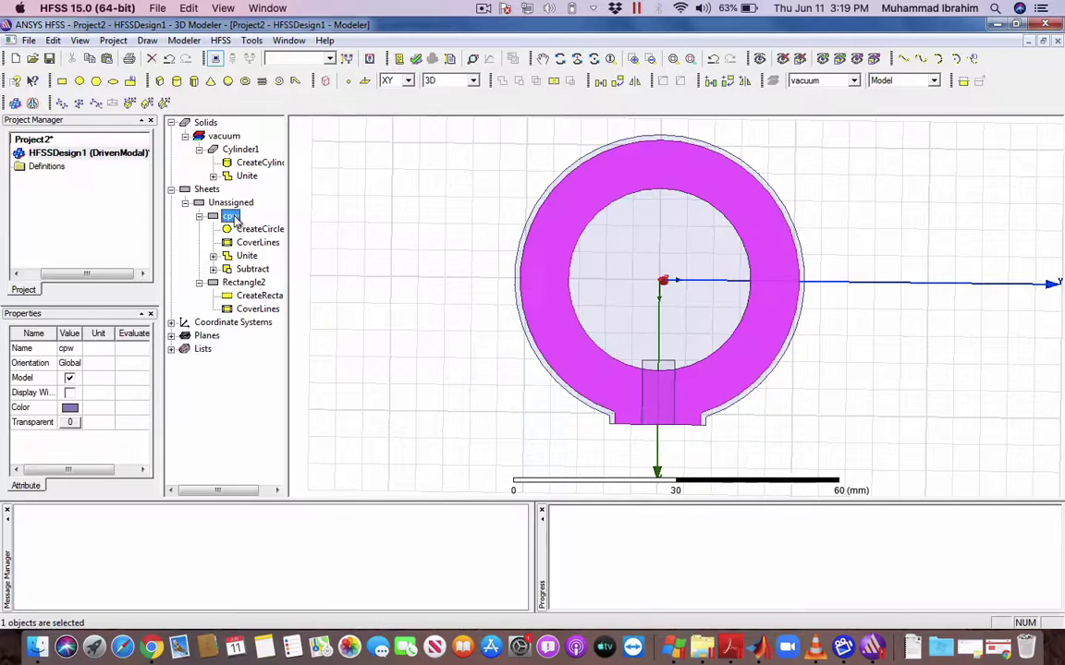
left_click(243, 282, "ctrl")
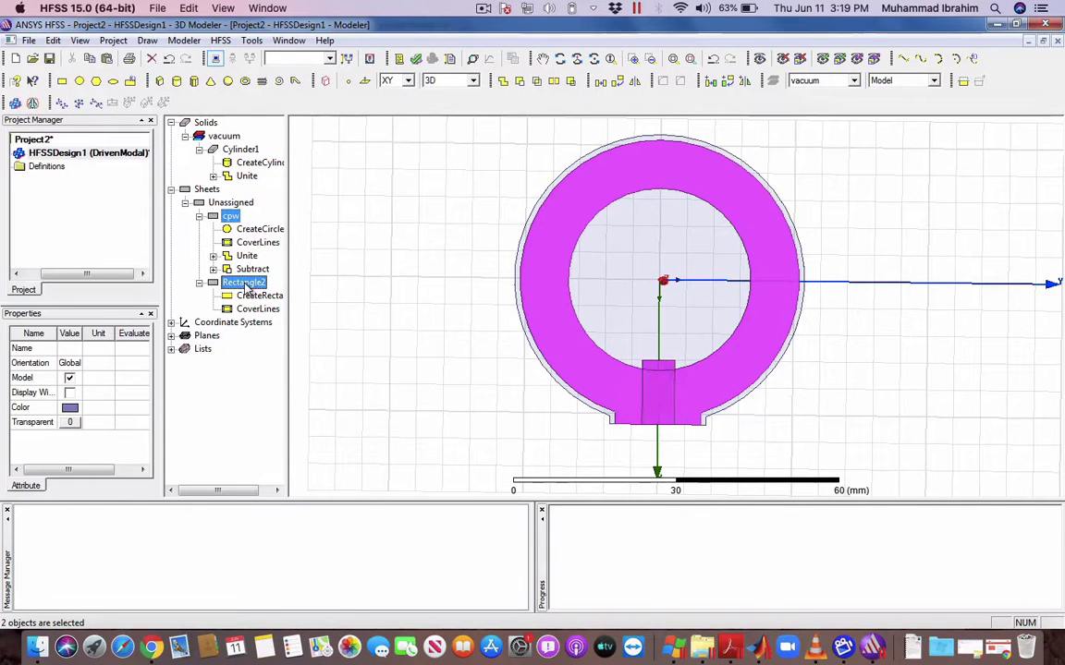
left_click(519, 82)
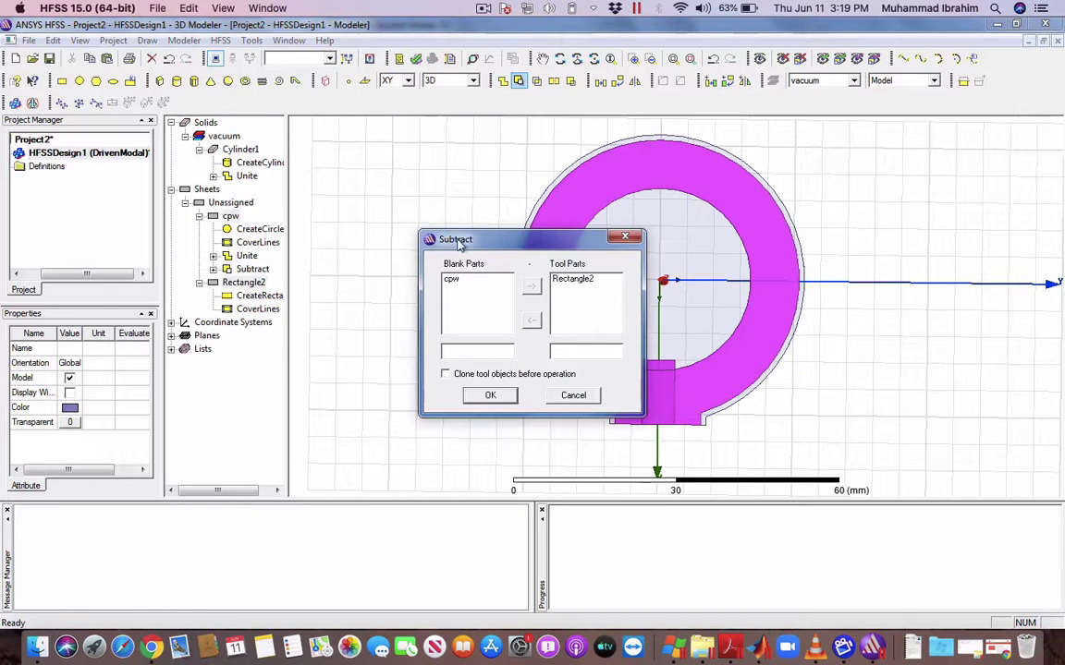
left_click(490, 396)
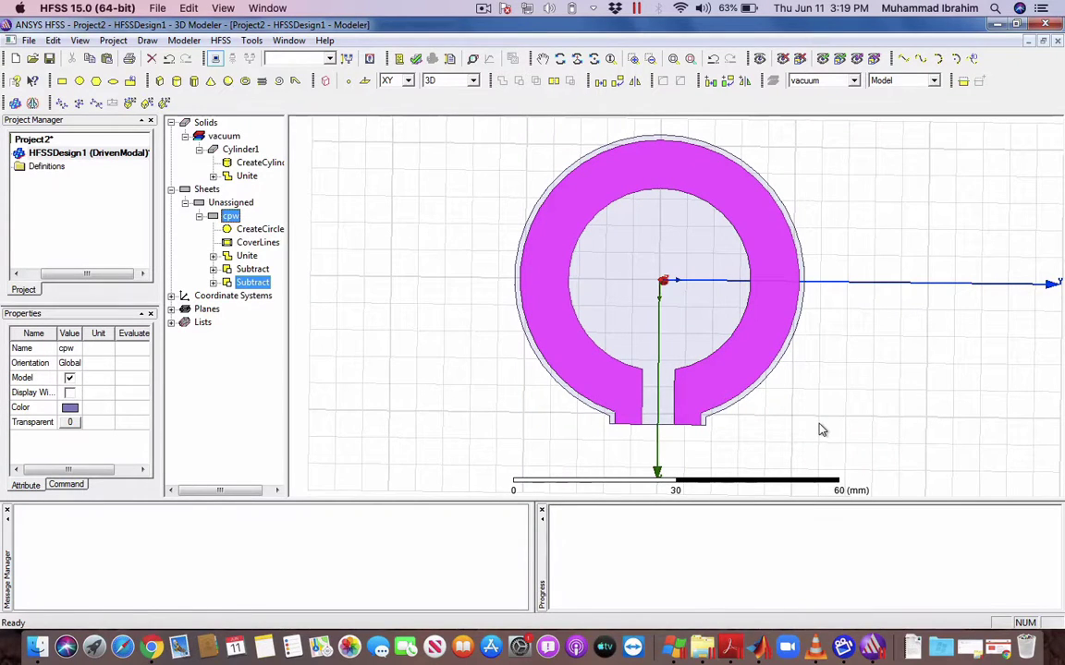
- Consult the split-ring radii and width W in the antenna paper in Acrobat Reader, then return to HFSS
key("ctrl+Up")
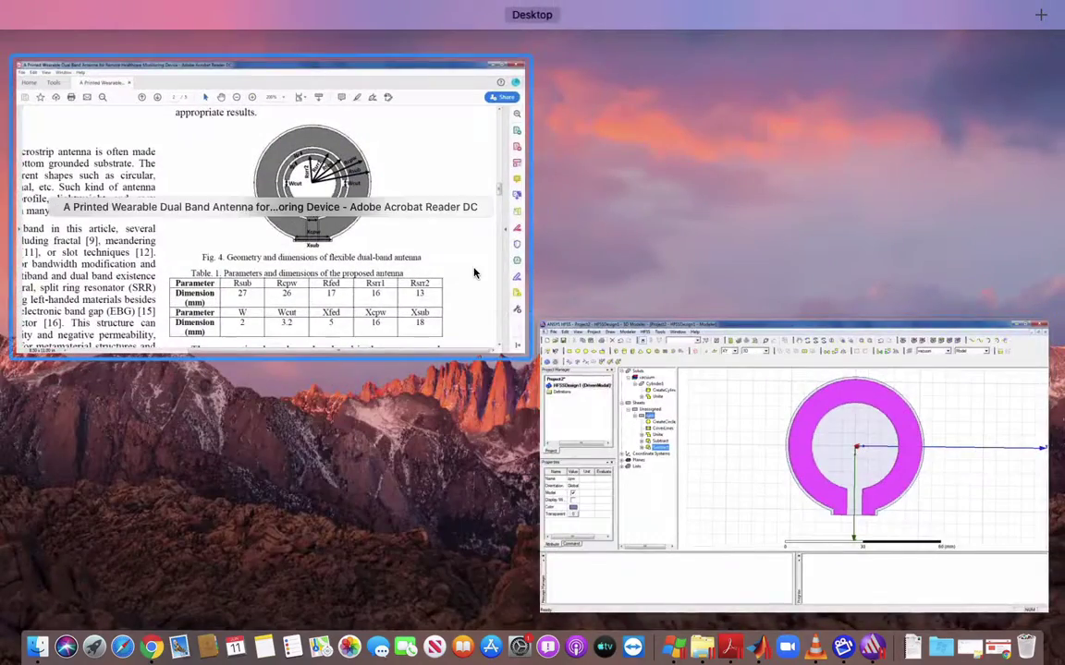
left_click(474, 272)
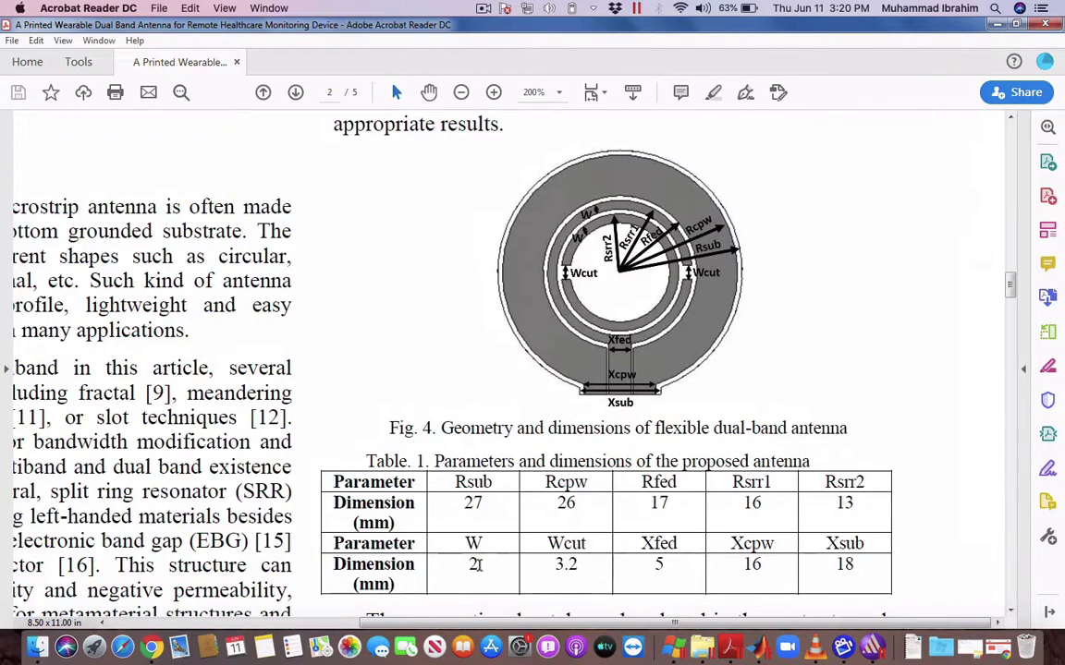
key("ctrl+Up")
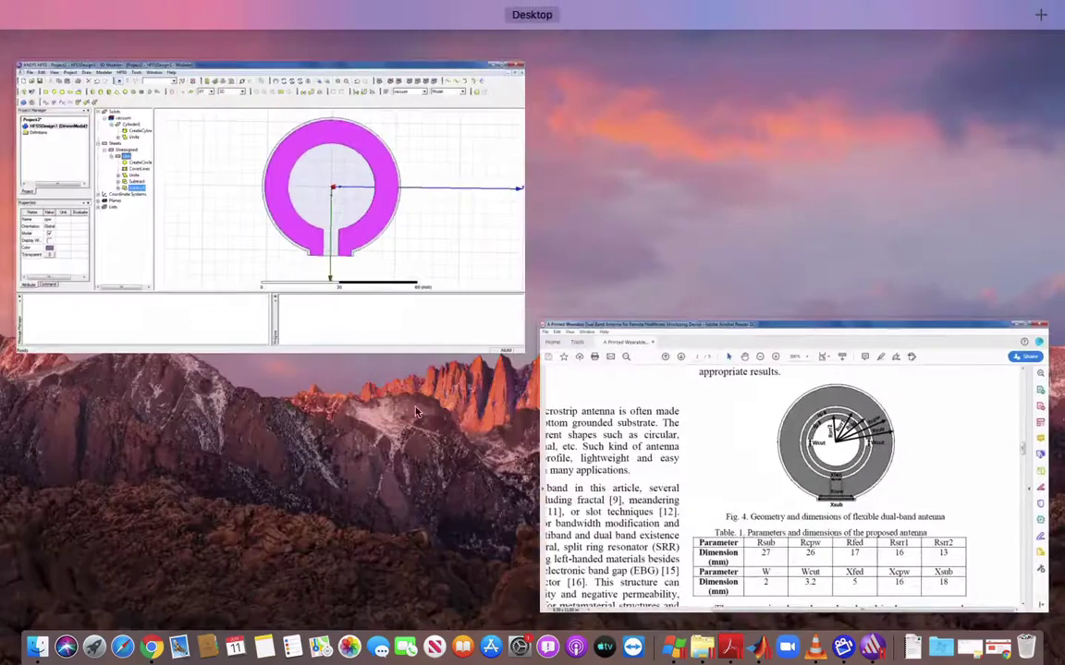
left_click(380, 280)
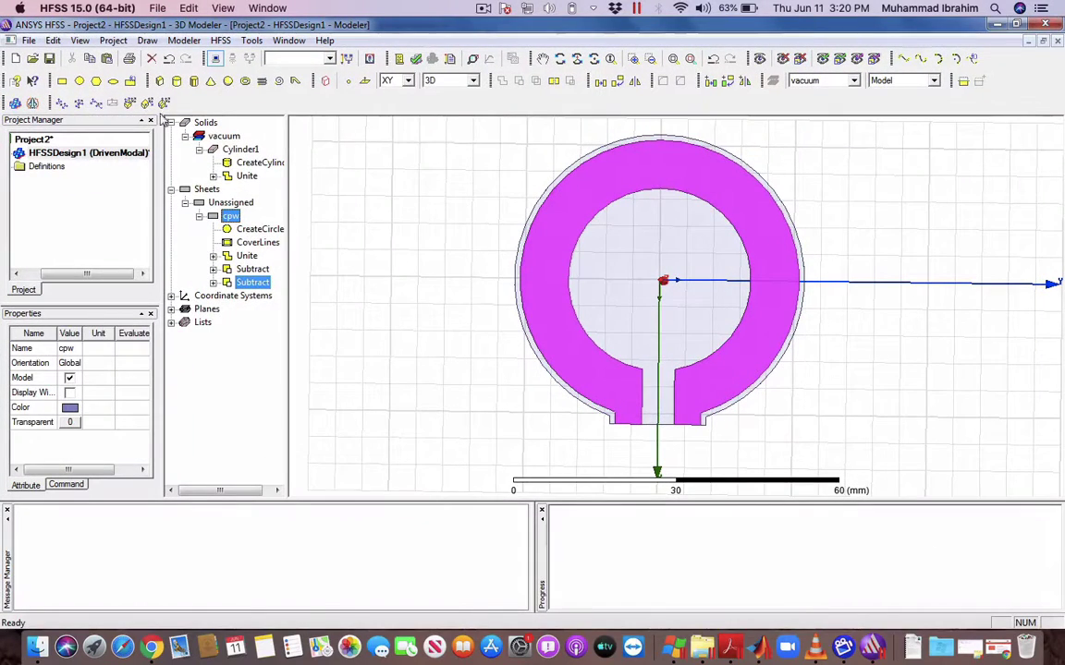
- Draw a circle about 7 mm in radius inside the cpw ring, centred about 5 mm from the origin in negative X
left_click(80, 79)
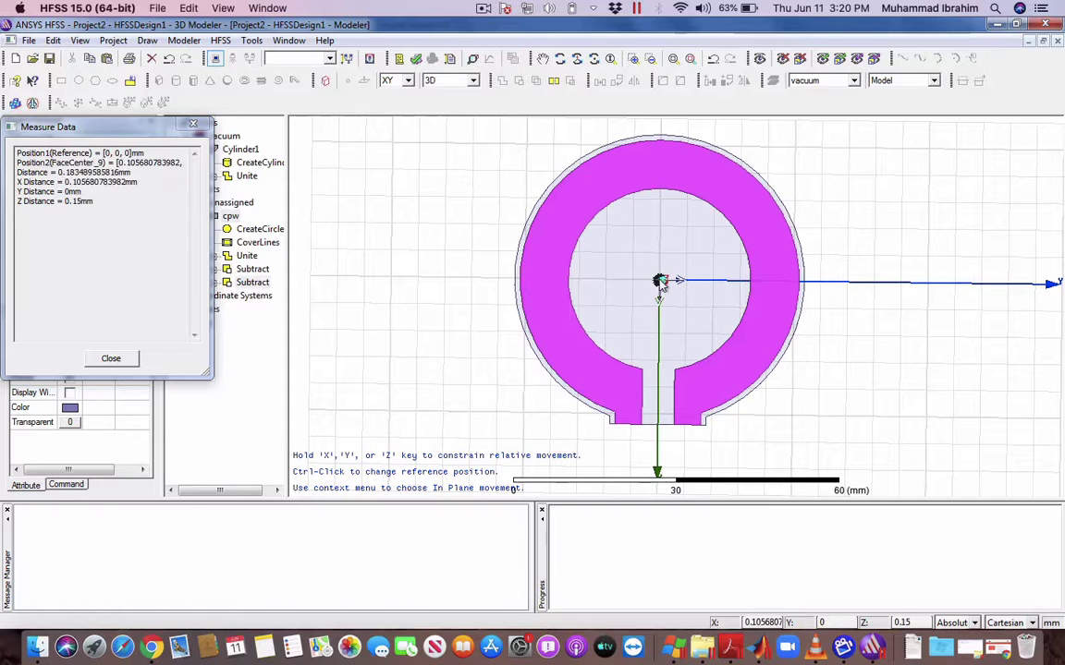
left_click(660, 253)
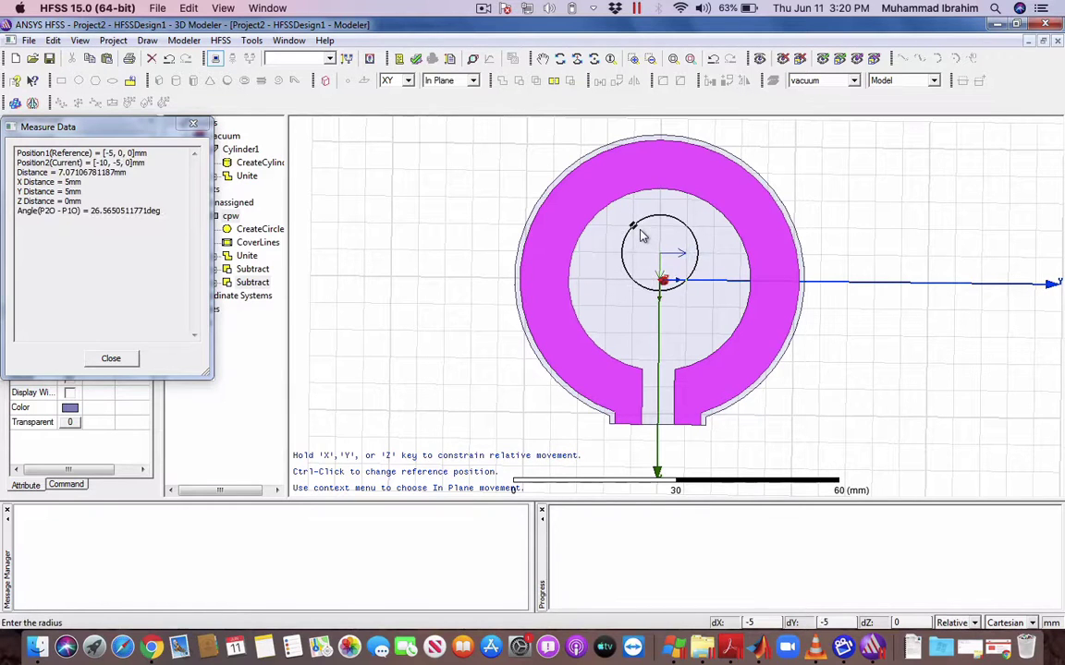
left_click(636, 230)
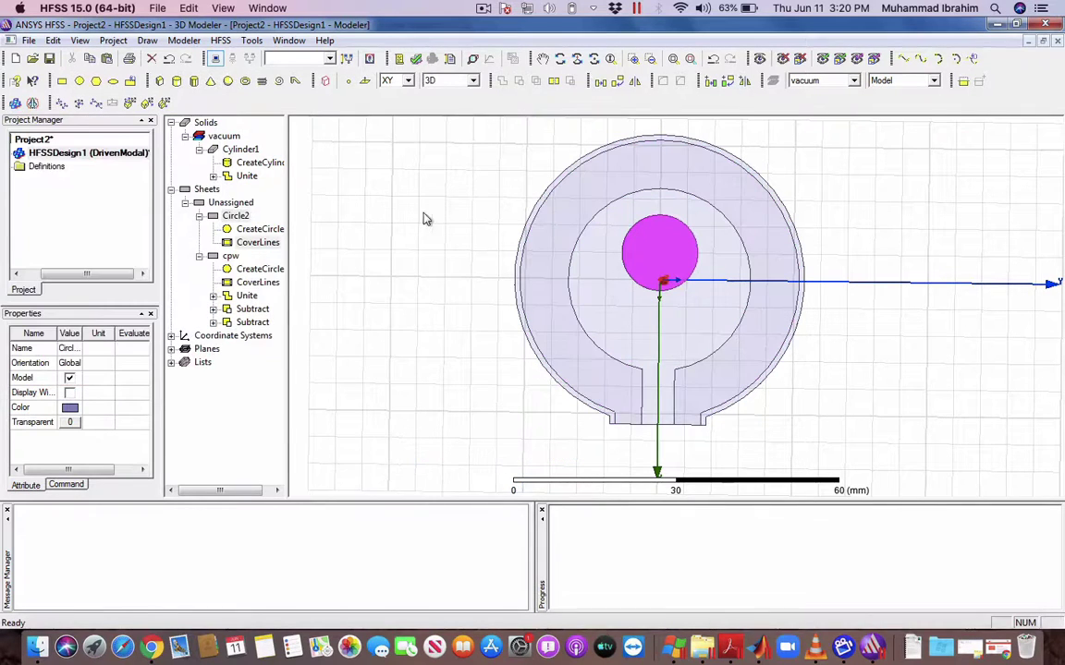
- Rename the new circle sheet as Rsrr1
double_click(233, 216)
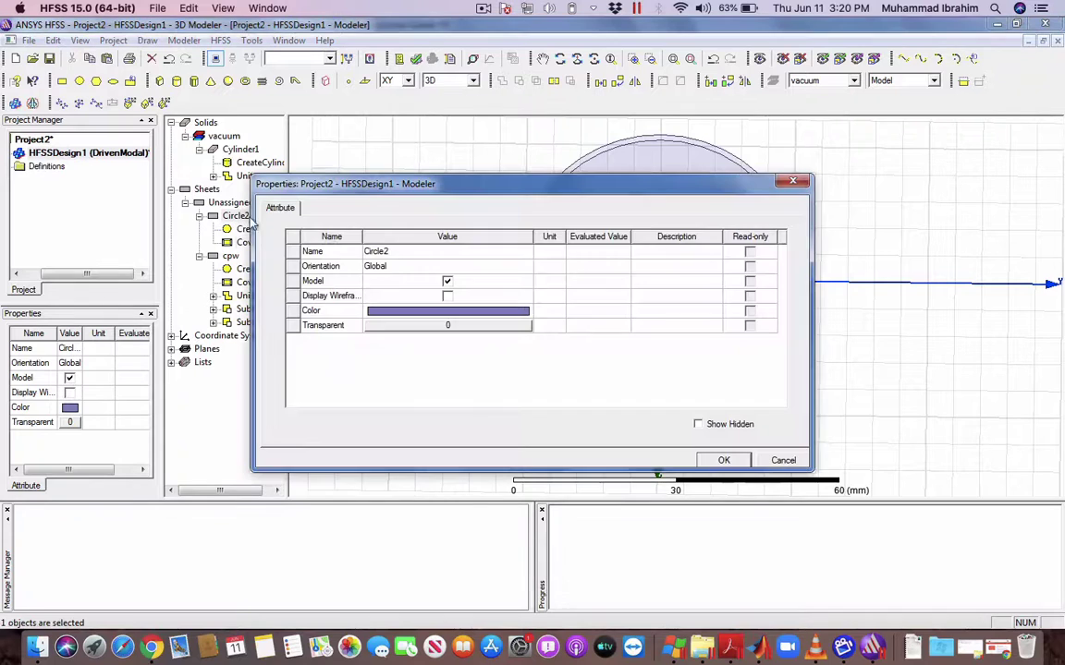
left_click(423, 251)
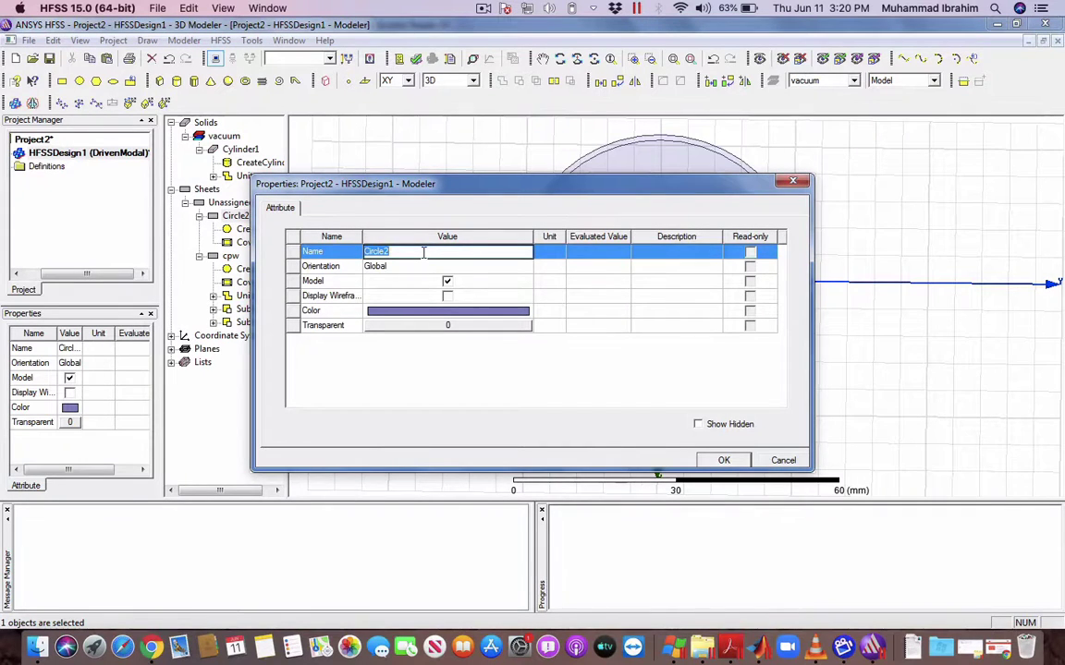
type("Rsrr1")
key("Return")
key("Return")
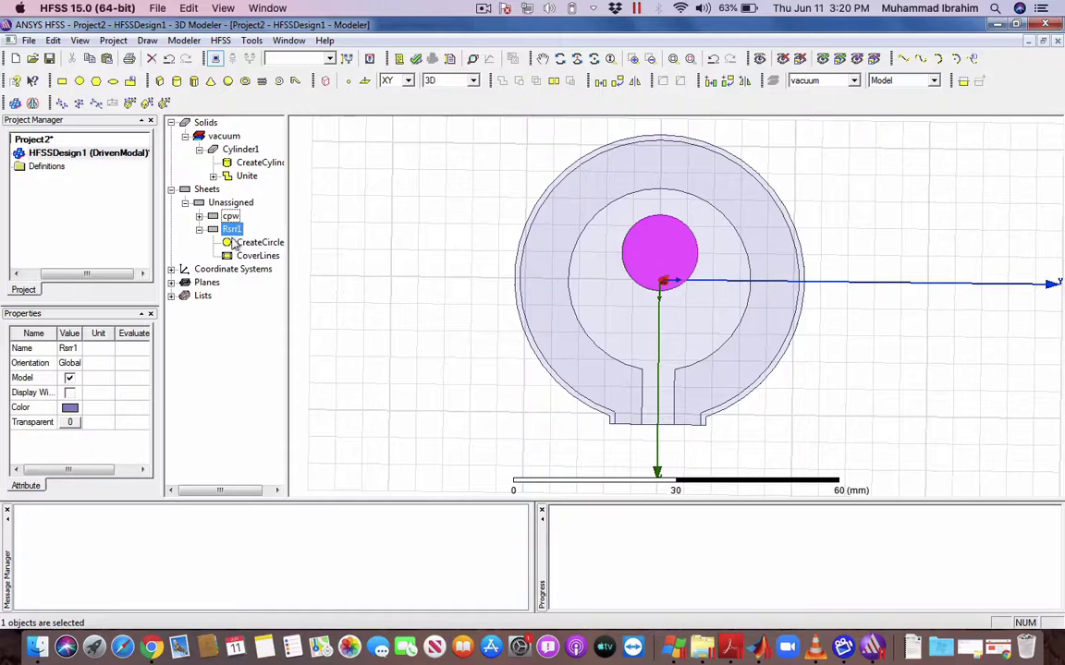
- Set the Rsrr1 circle's center position to 0, 0, 0.15 mm
double_click(263, 242)
left_click(420, 282)
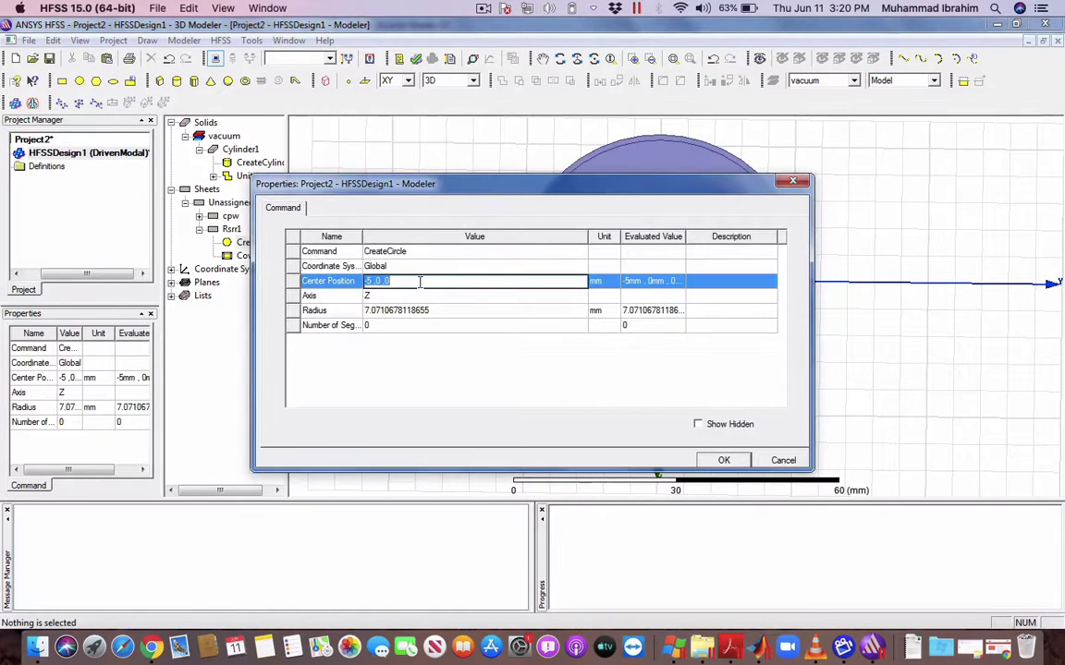
double_click(419, 281)
key("BackSpace")
key("BackSpace")
type("0.15")
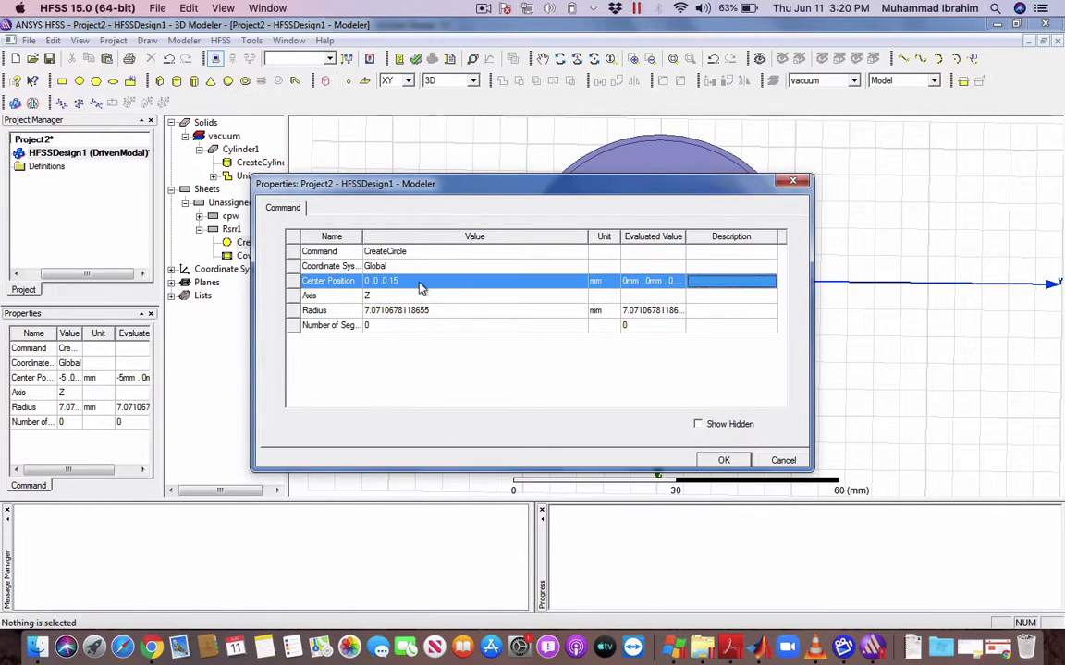
- Set the Rsrr1 circle's radius to 16 mm, checking the paper's dimension table, and apply the properties
left_click(420, 290)
key("Down")
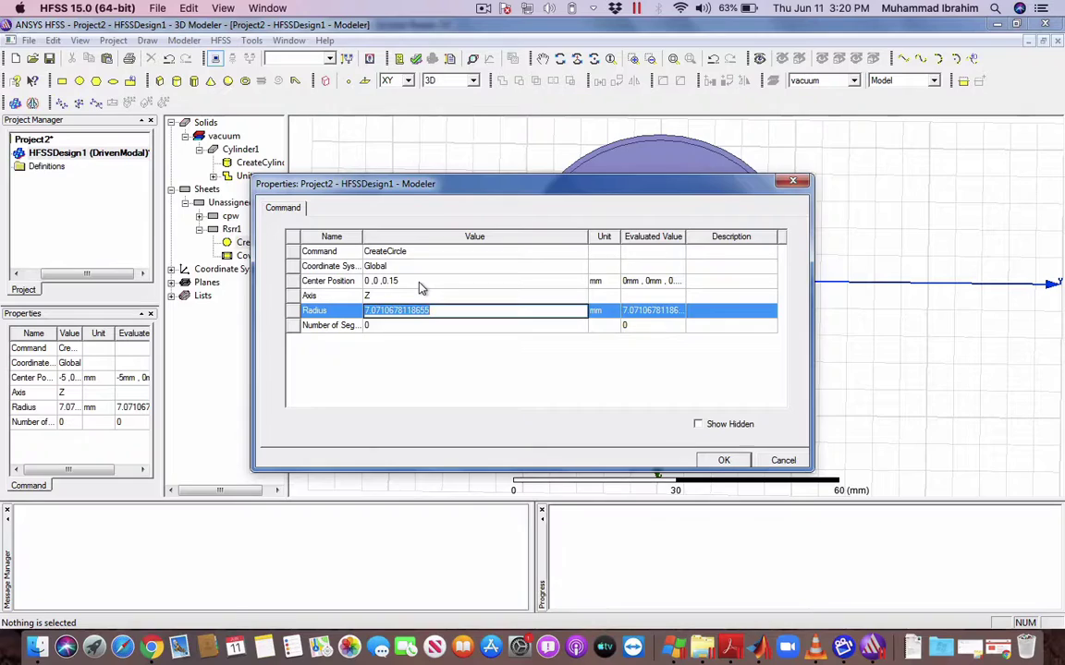
type("15")
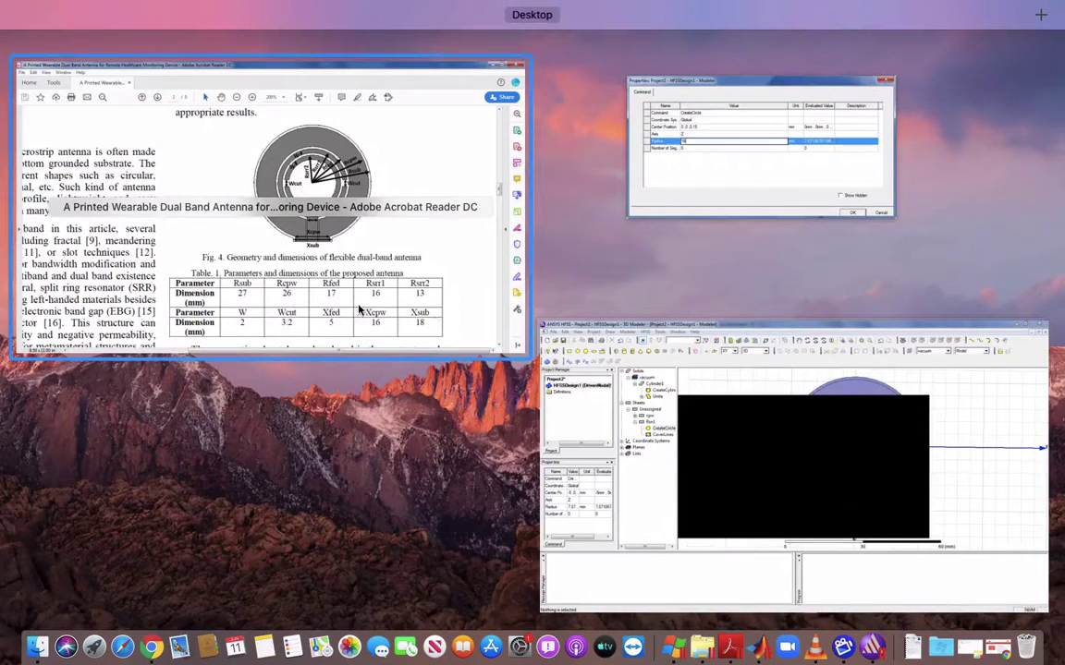
left_click(675, 143)
key("Tab")
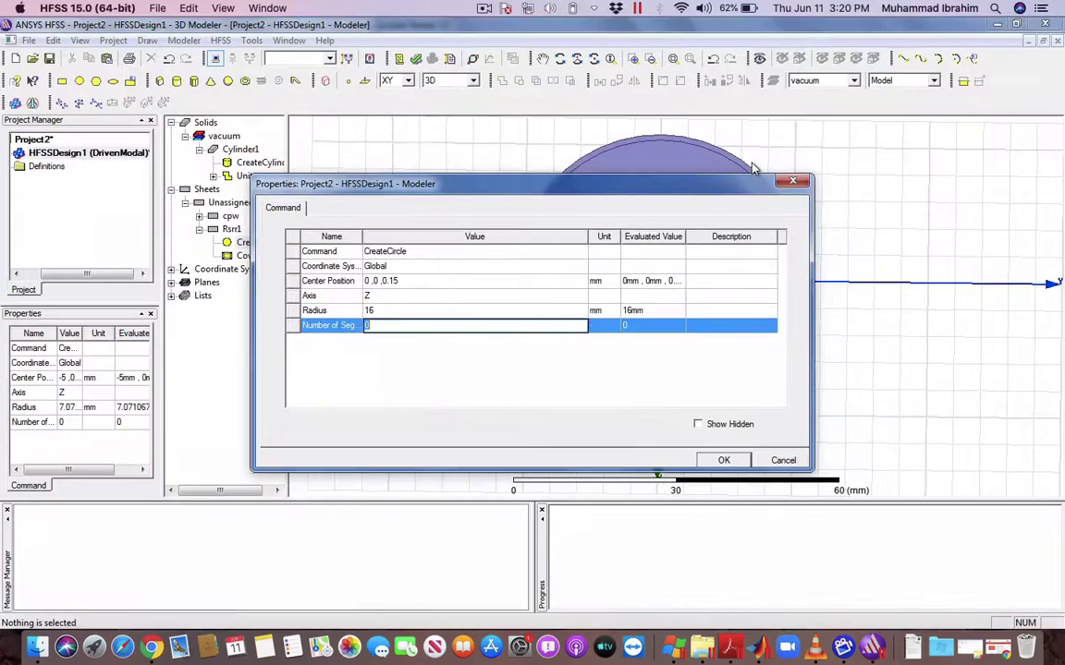
key("Return")
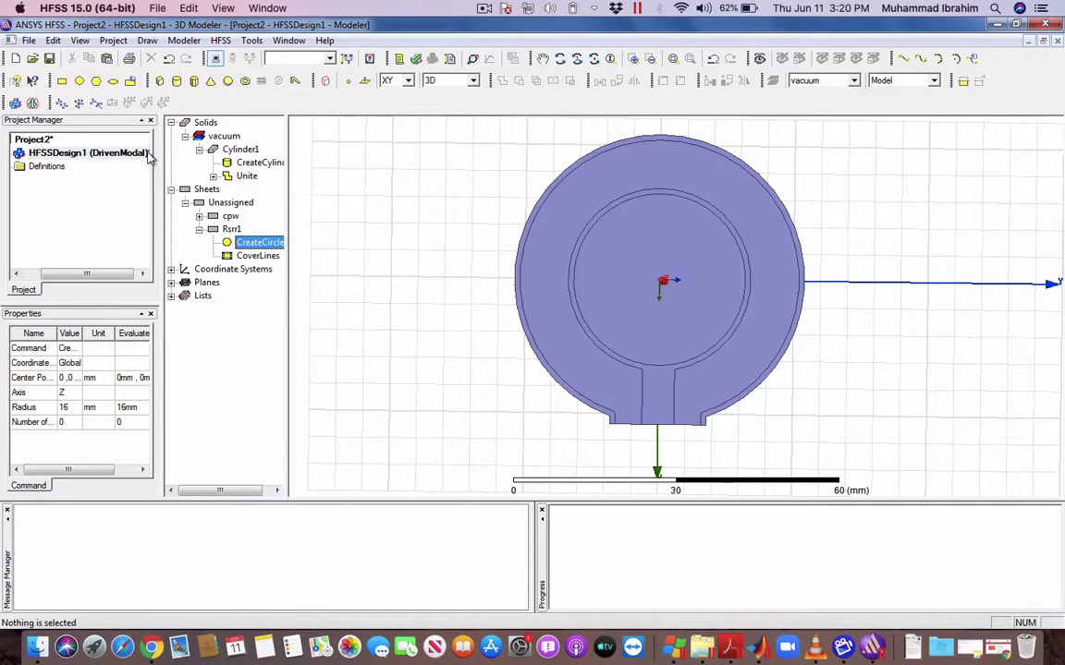
- Draw a second circle about 11 mm in radius, centred at 0, 0, 0.15 mm inside Rsrr1
left_click(79, 80)
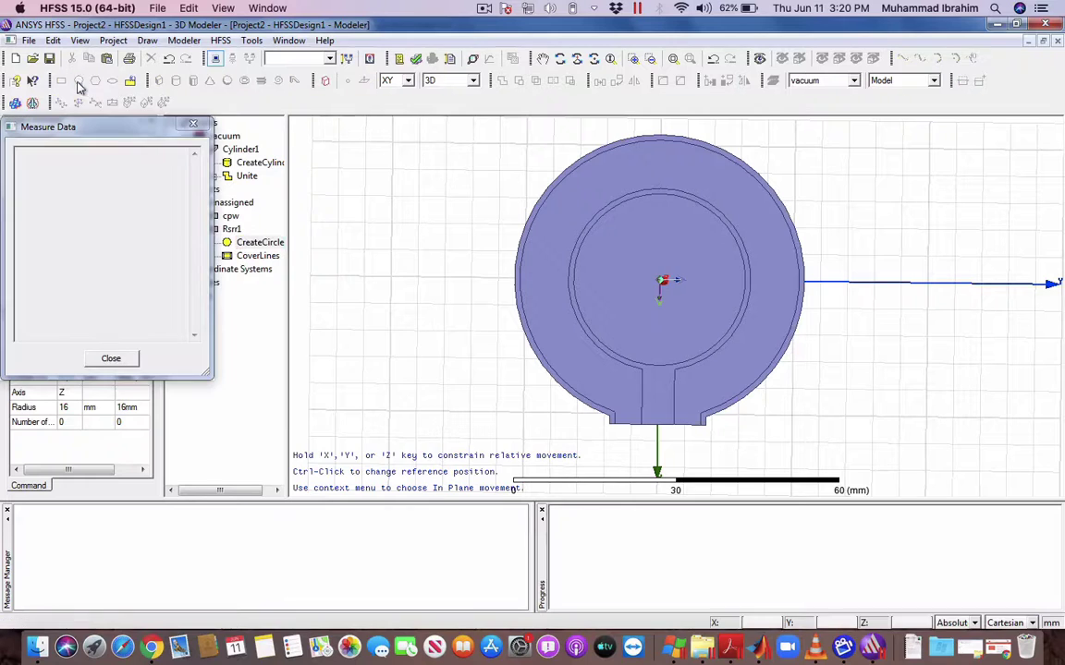
left_click(662, 282)
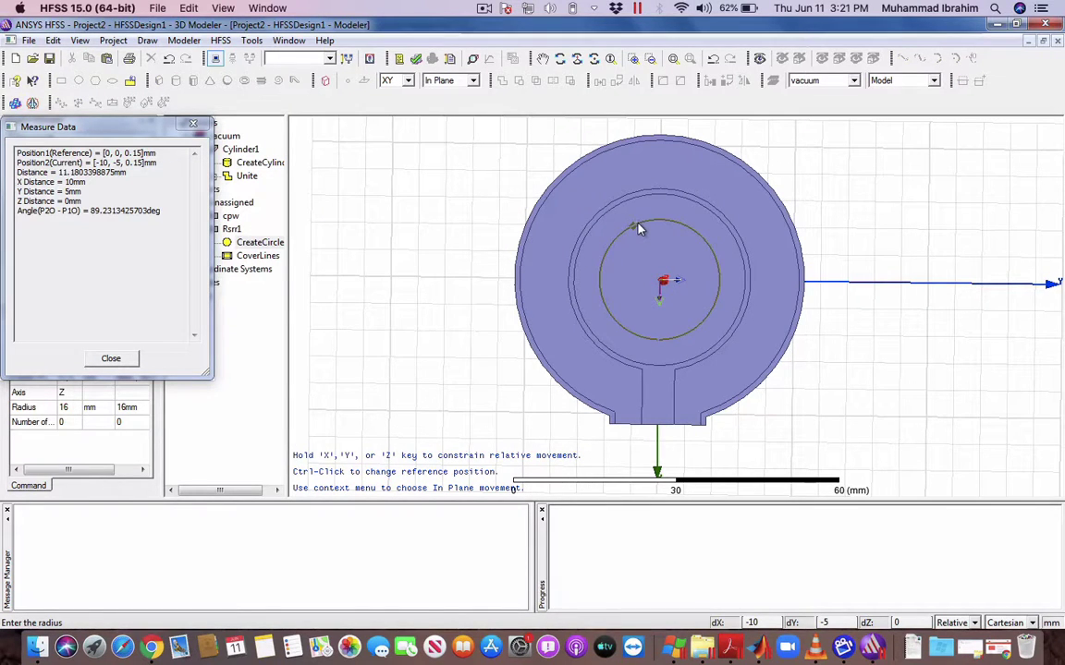
left_click(637, 225)
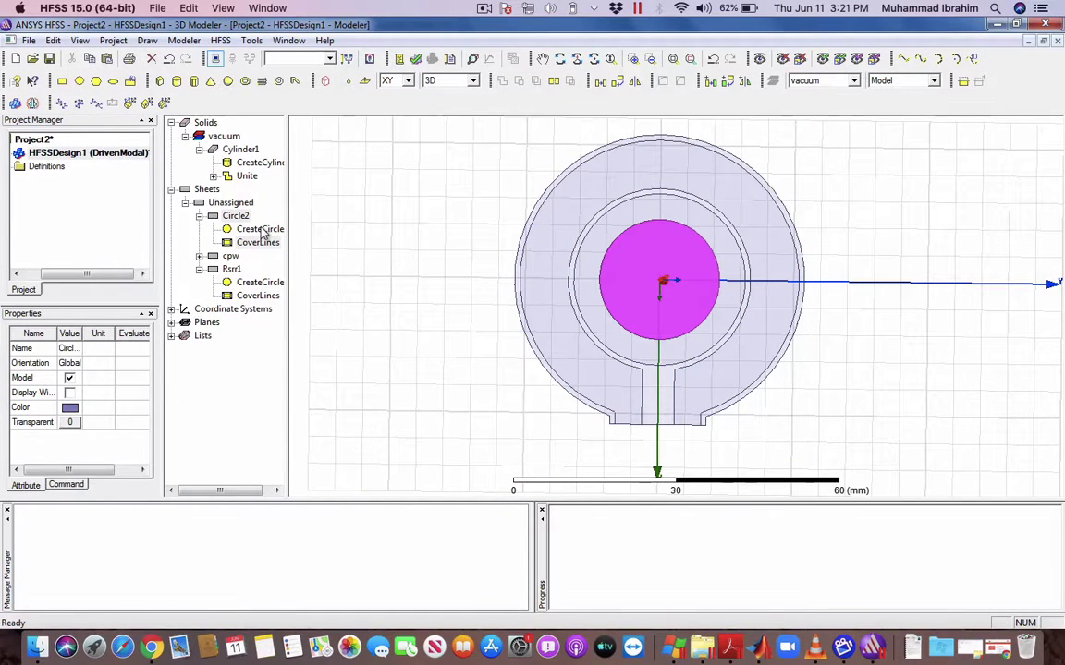
- Set the inner circle's radius to 14 mm and apply the properties
double_click(261, 230)
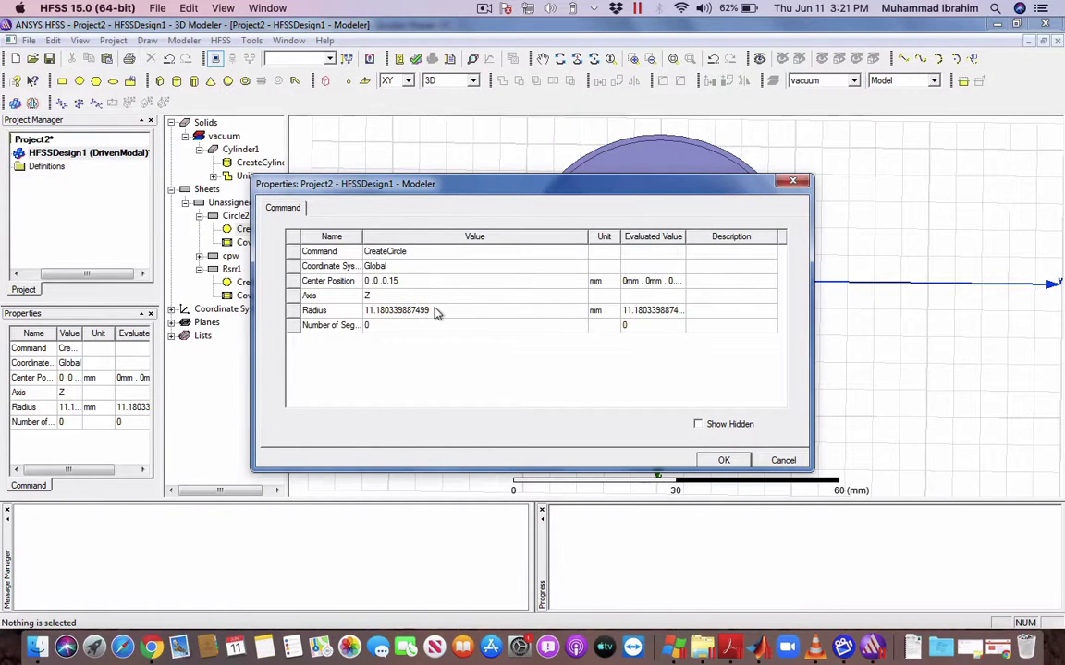
left_click(435, 311)
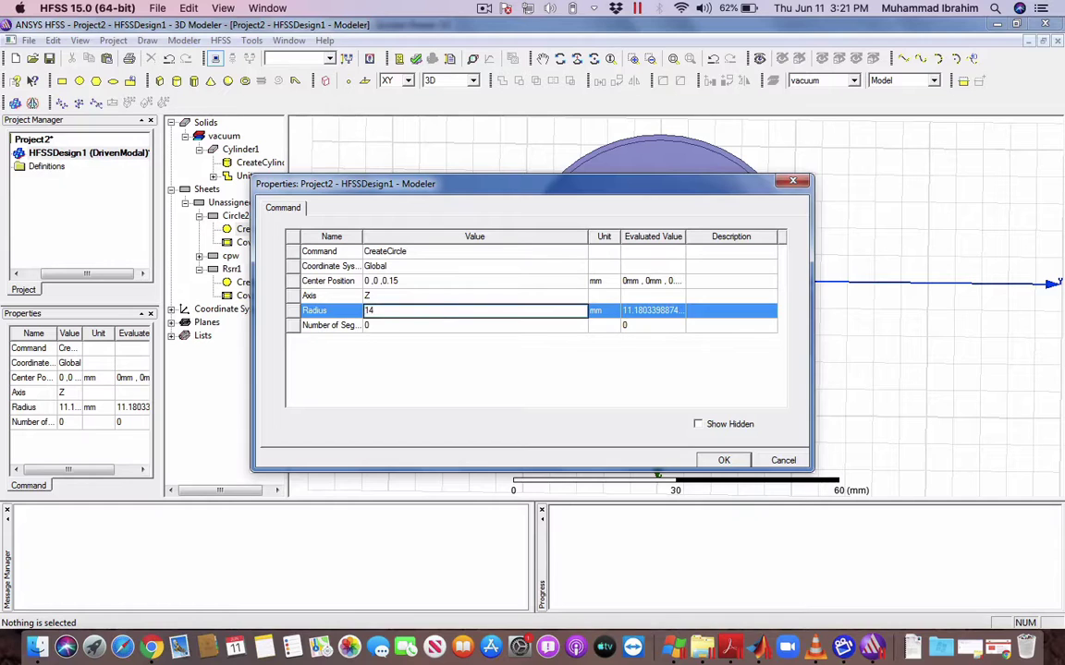
key("Return")
key("Return")
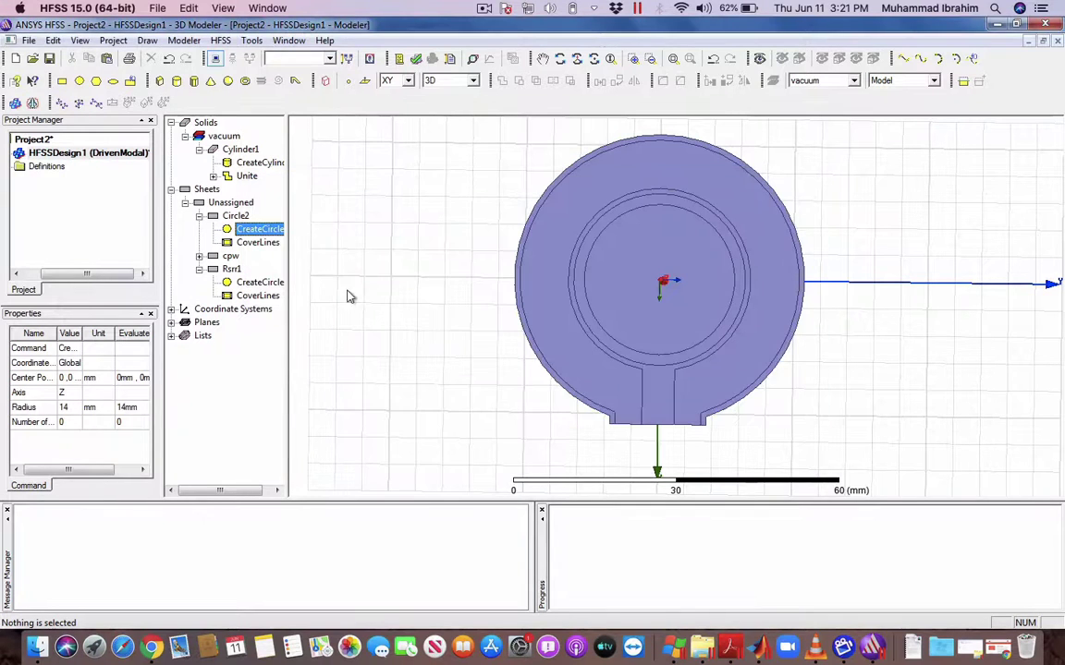
- Subtract the 14 mm radius circle from the Rsrr1 sheet to form a ring
left_click(231, 269)
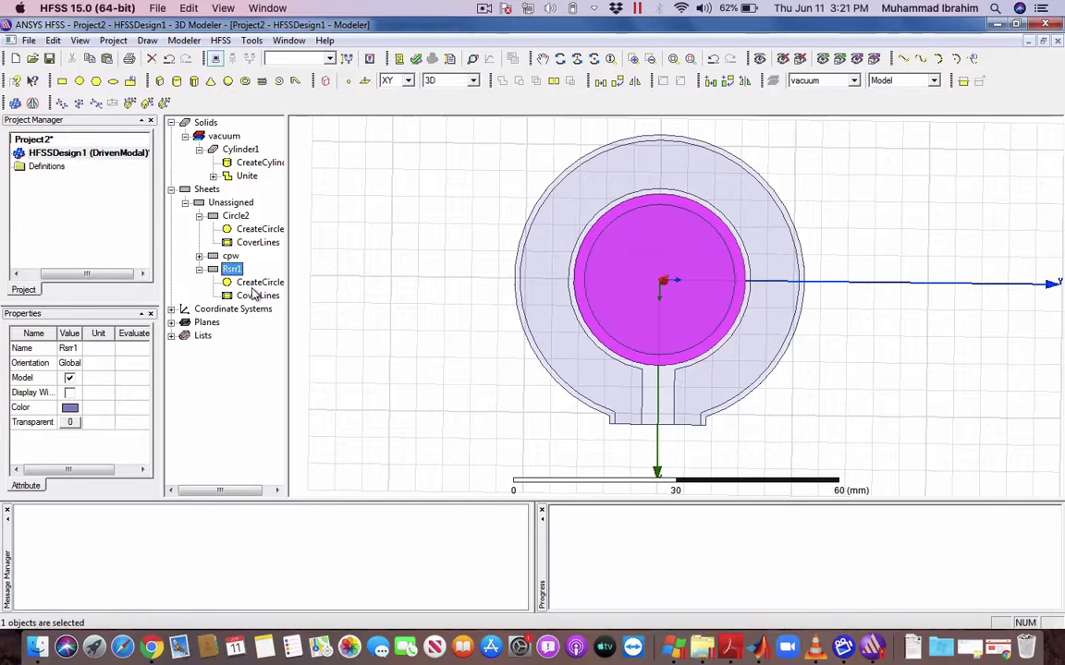
left_click(235, 217, "ctrl")
left_click(518, 82)
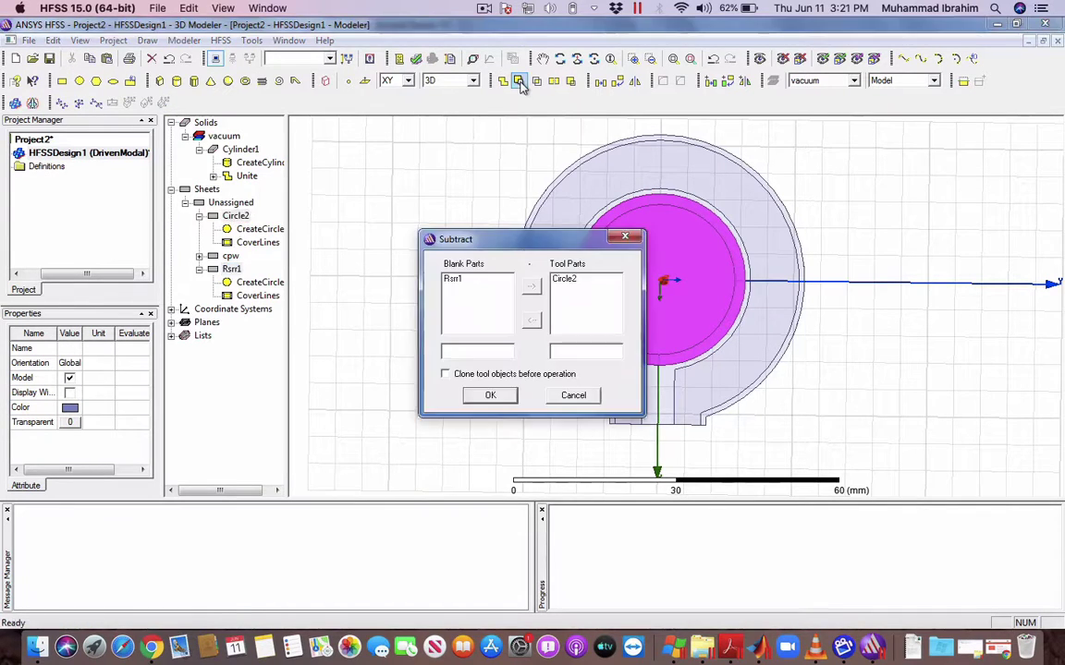
left_click(491, 395)
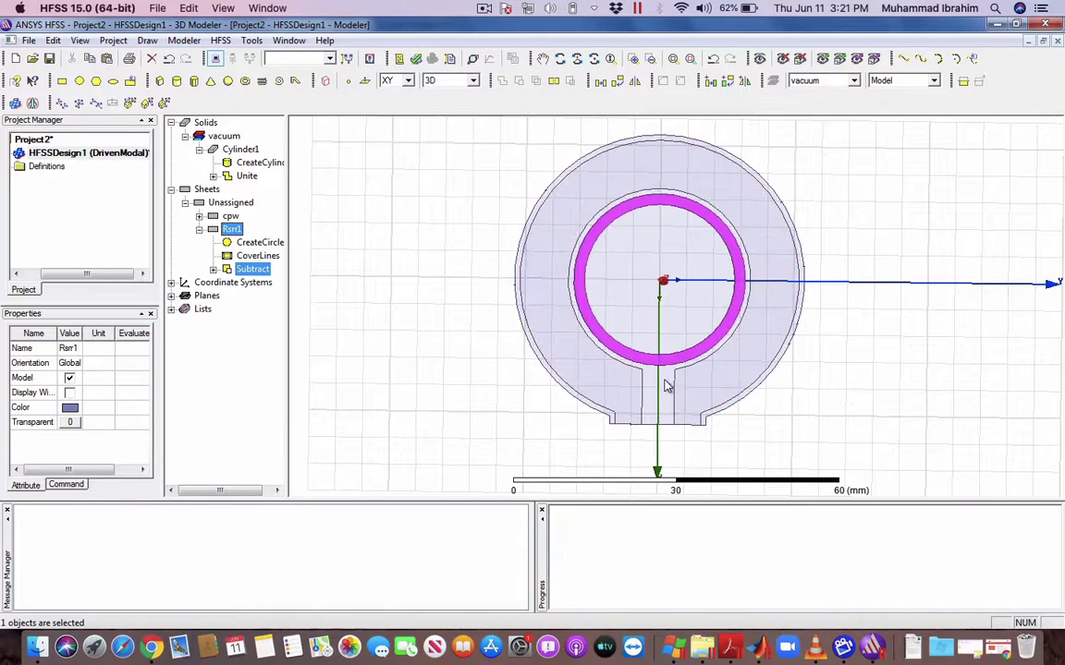
- Draw a 12 by 3 mm rectangle in the feed gap, running from the Rsrr1 ring to the outer feed edge
left_click(61, 81)
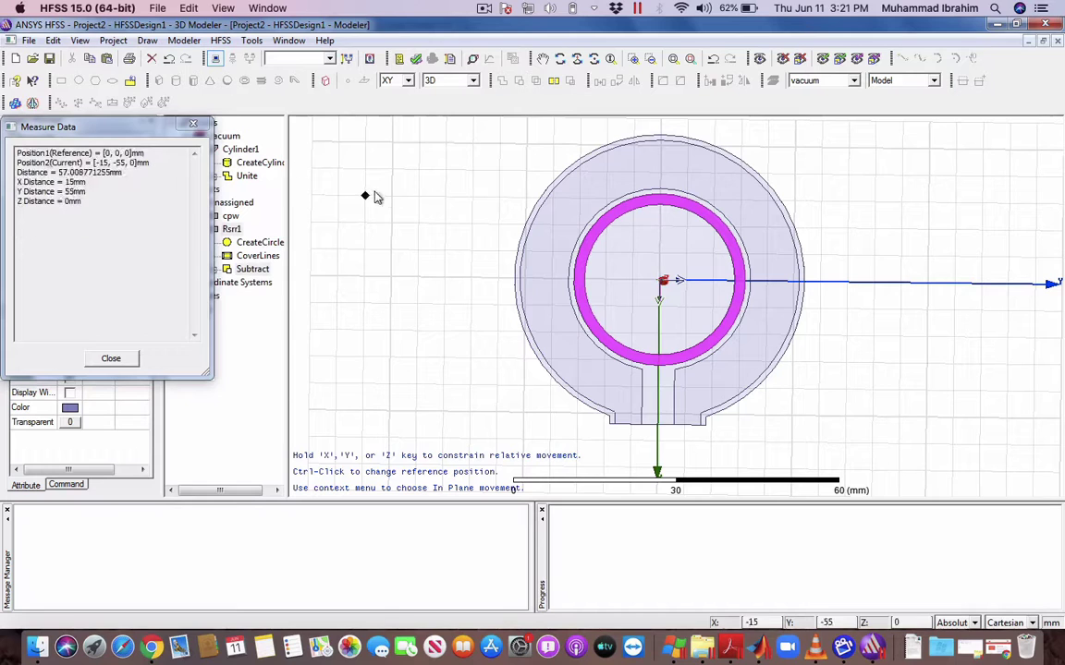
left_click(652, 360)
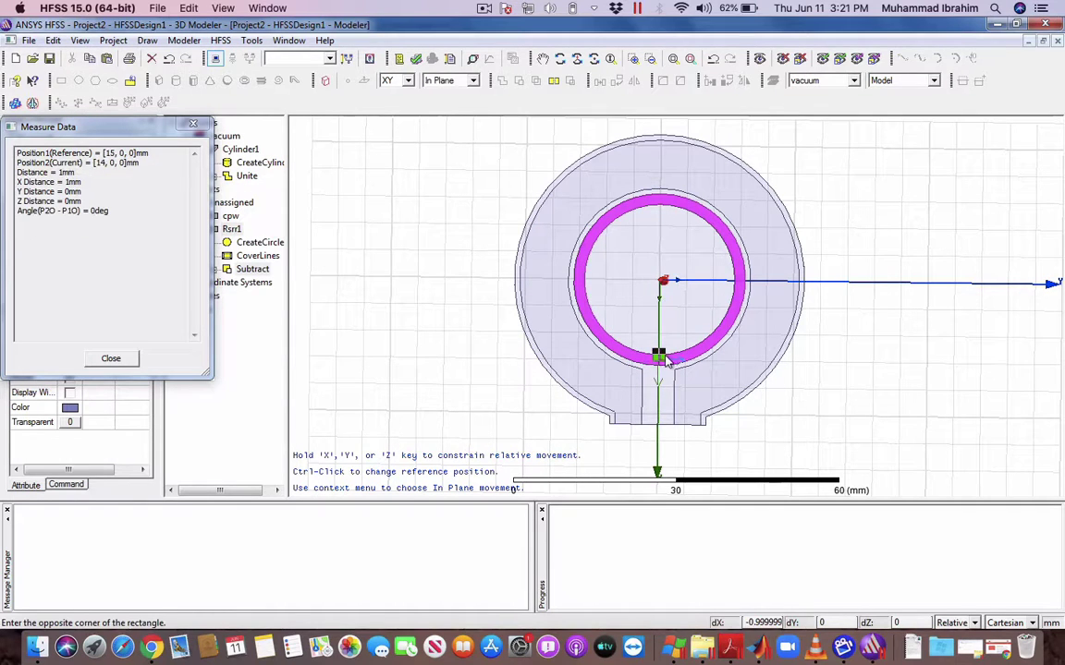
left_click(674, 425)
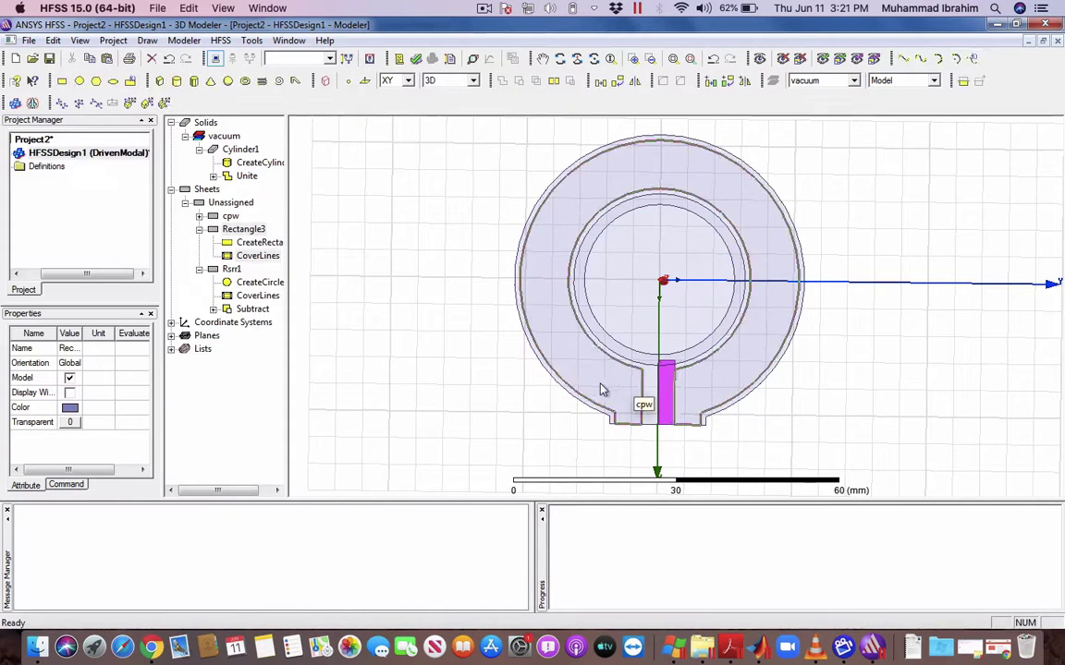
left_click(315, 313)
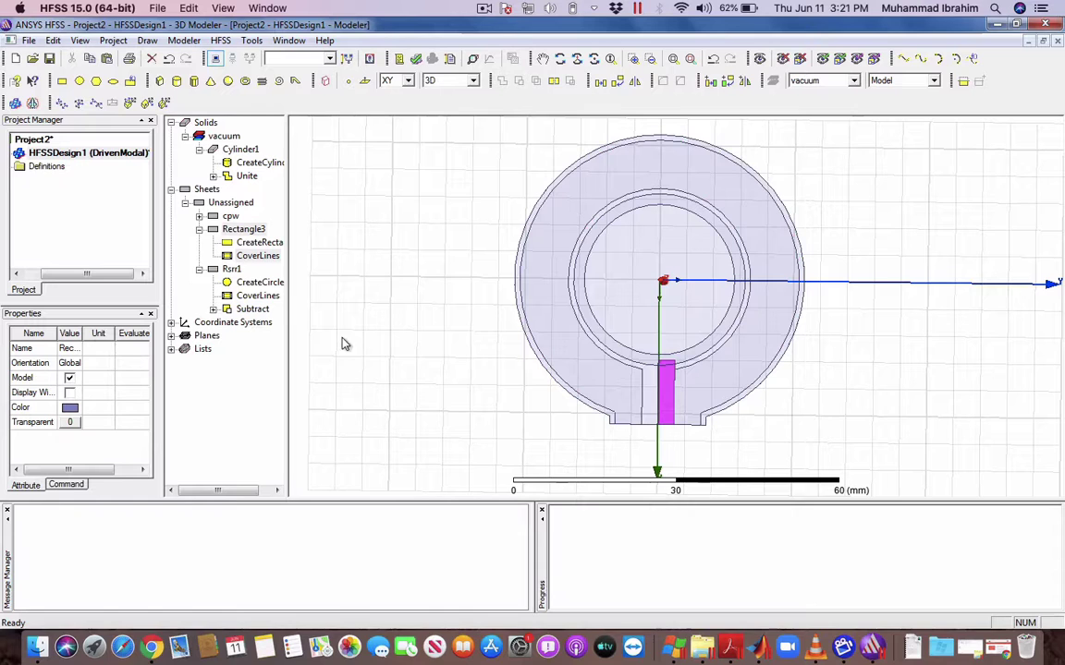
- Rename the feed-gap rectangle as fedline
double_click(250, 229)
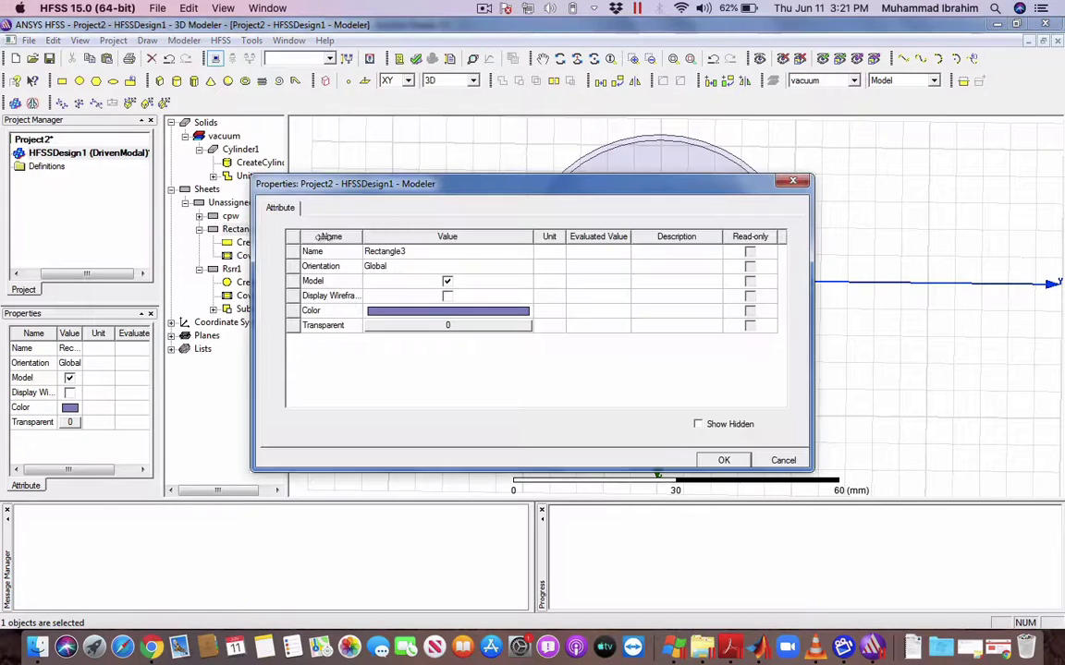
left_click(416, 252)
type("fed")
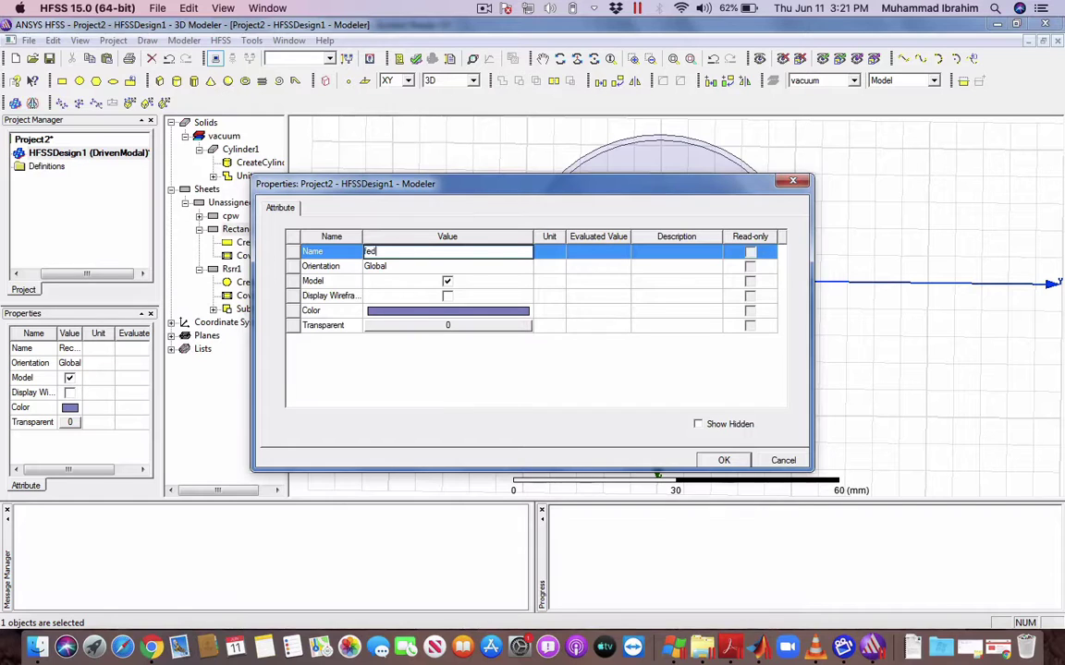
type("line")
key("Return")
key("Return")
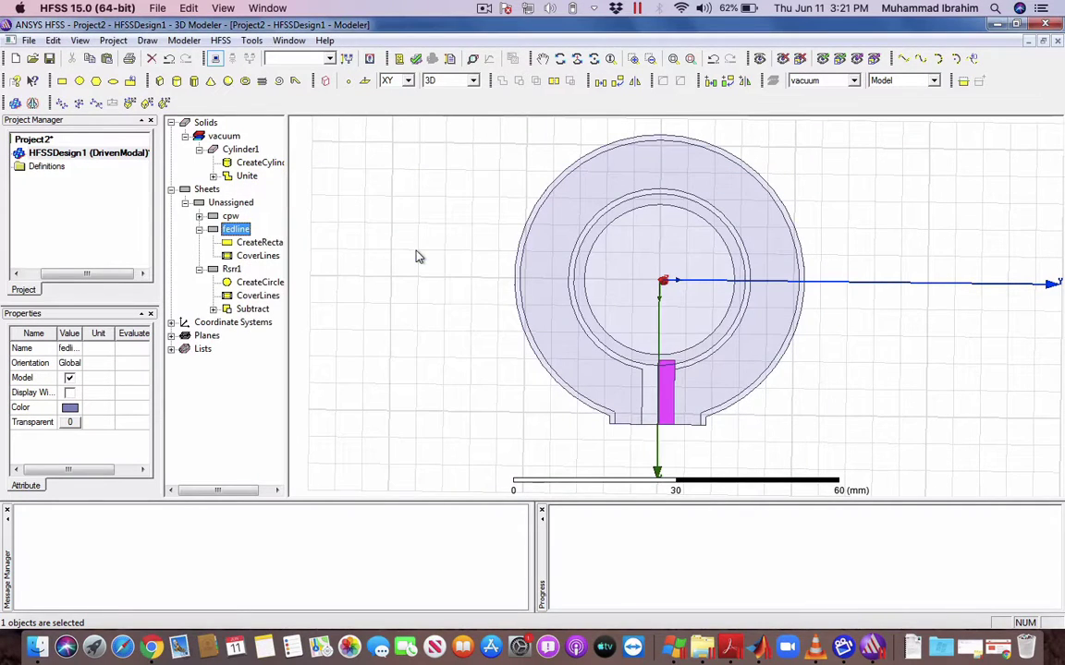
- Set the fedline rectangle's position to 27, 0, 0.15 mm
double_click(259, 242)
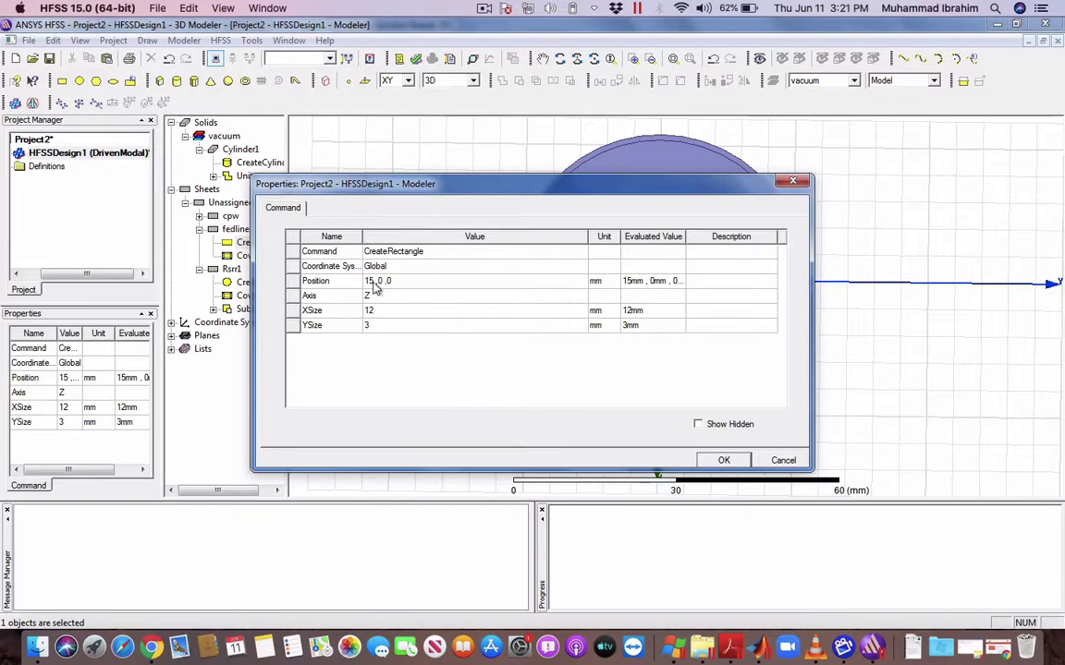
left_click(375, 281)
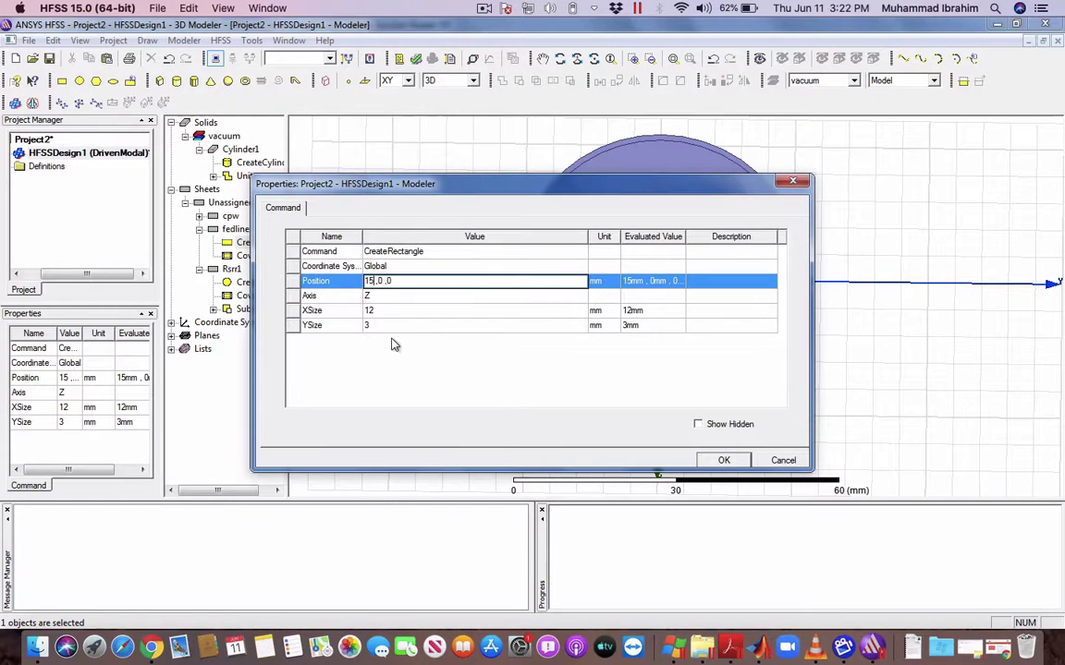
key("BackSpace")
type("27")
type(".15")
key("Tab")
key("Tab")
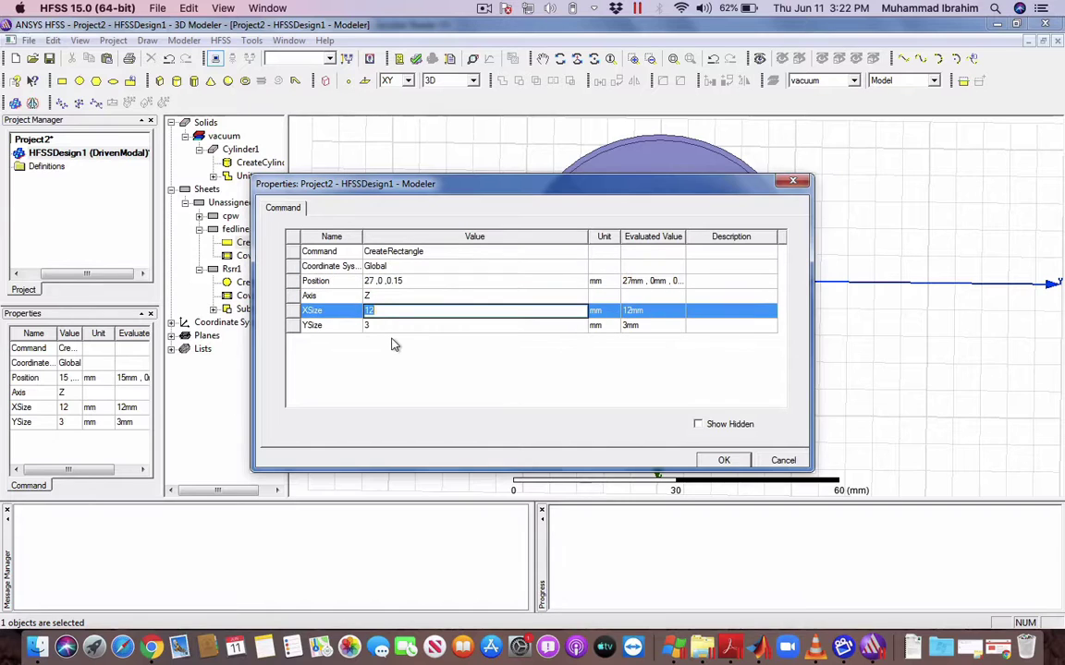
- Set the fedline rectangle's XSize to -12 mm and its YSize to the paper's Xfed value of 5 mm
key("Home")
key("Tab")
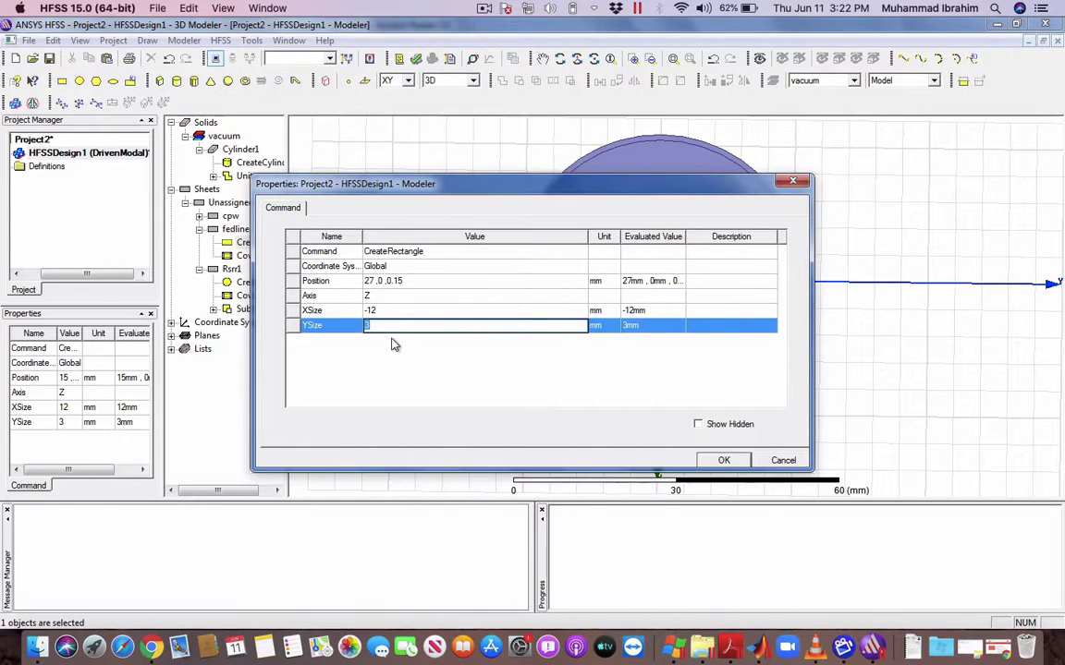
key("ctrl+Up")
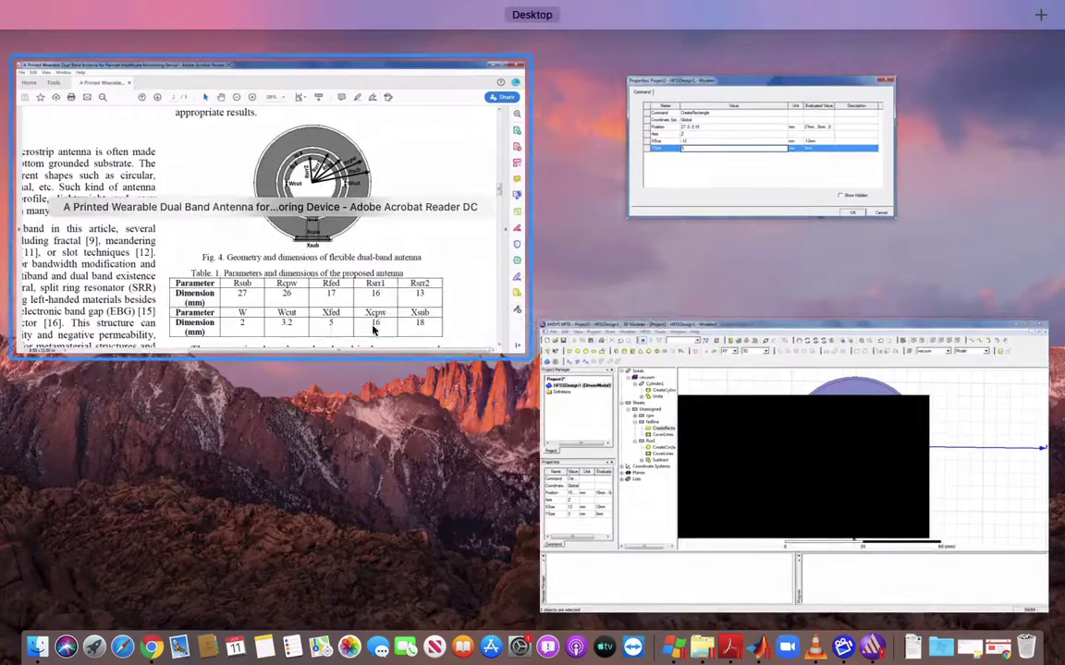
left_click(332, 325)
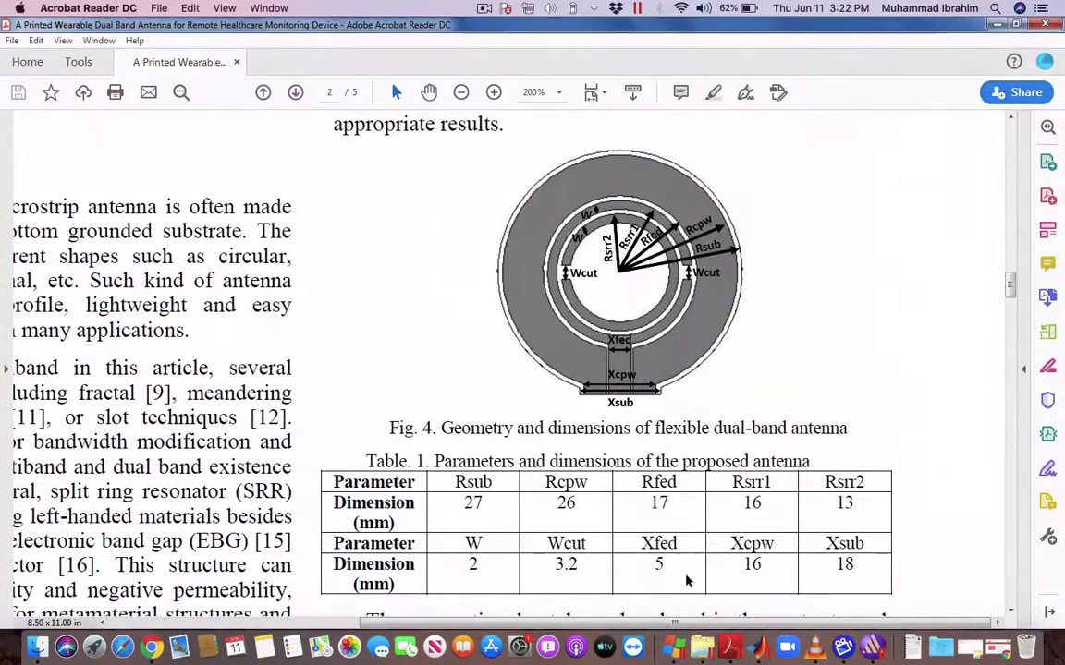
key("ctrl+Up")
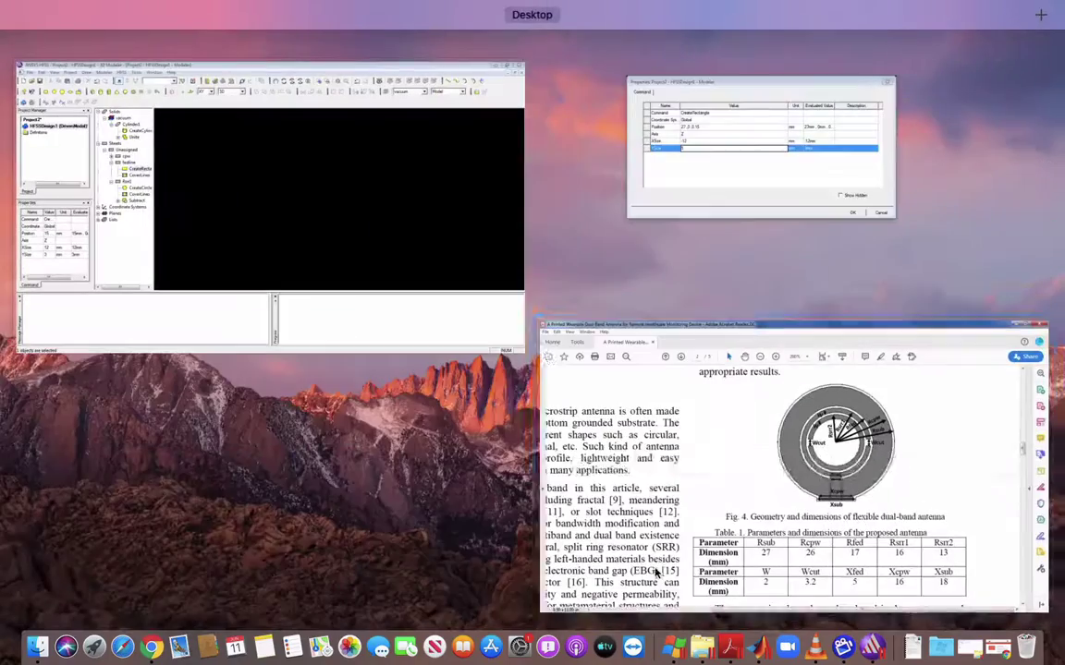
left_click(663, 193)
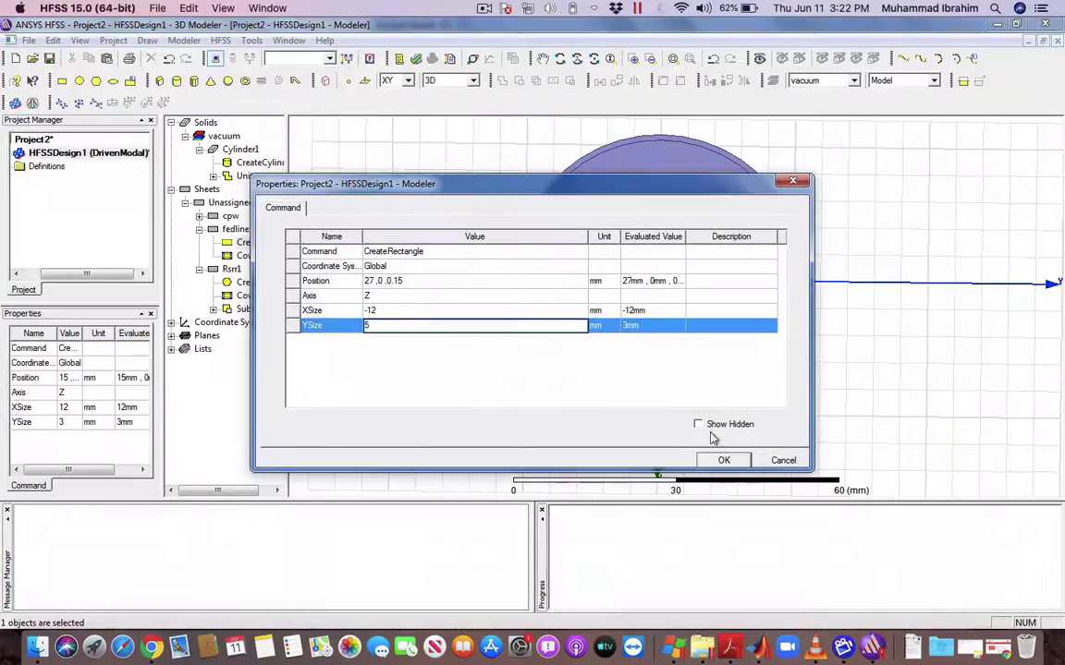
left_click(725, 462)
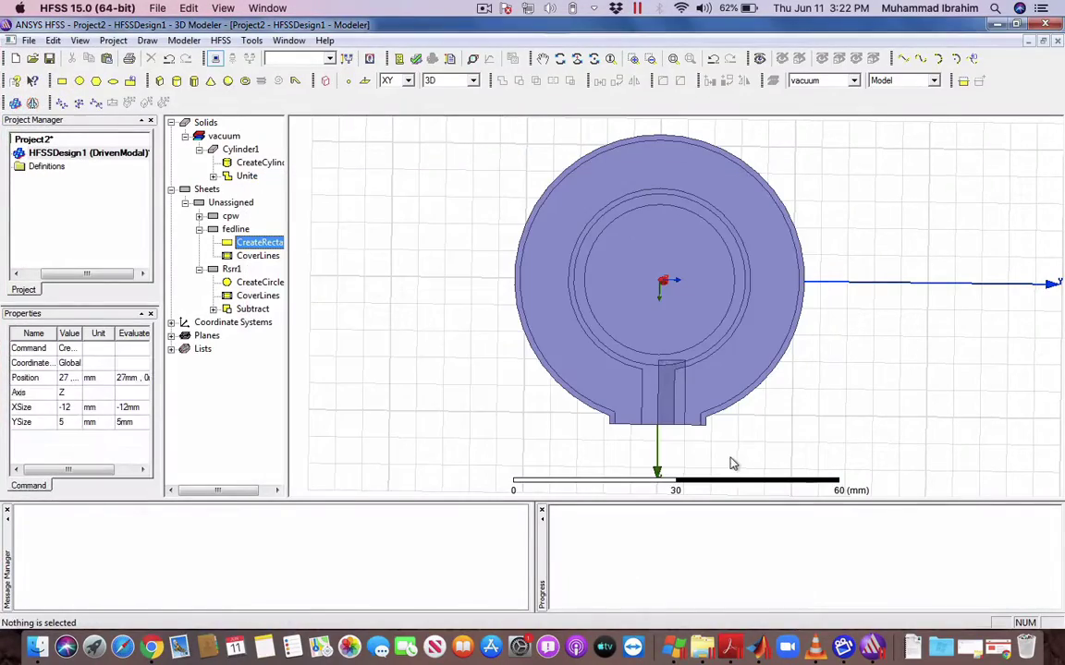
- Center the fedline rectangle on the feed axis by setting its position to 27, -5/2, 0.15 mm
double_click(255, 243)
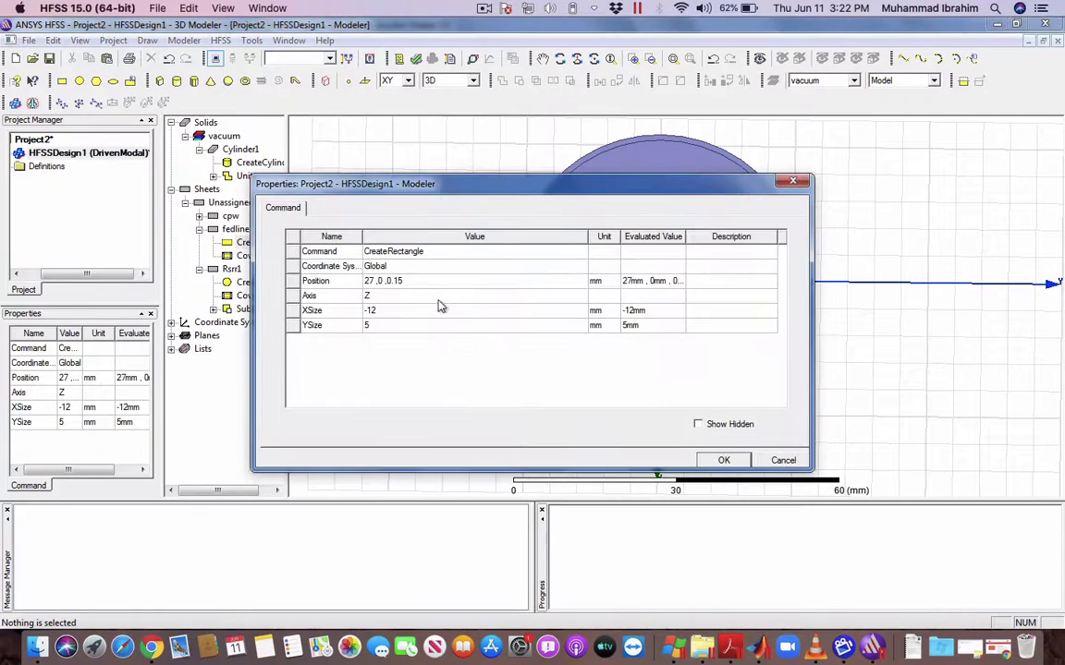
left_click(385, 283)
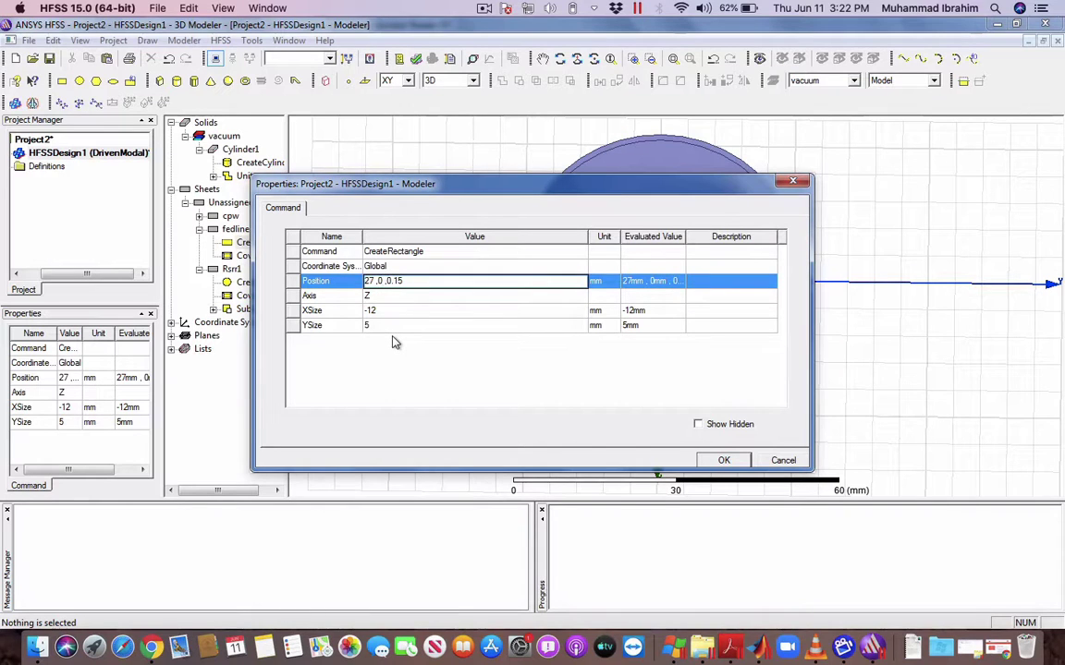
key("BackSpace")
type("-5/2")
key("Return")
key("Return")
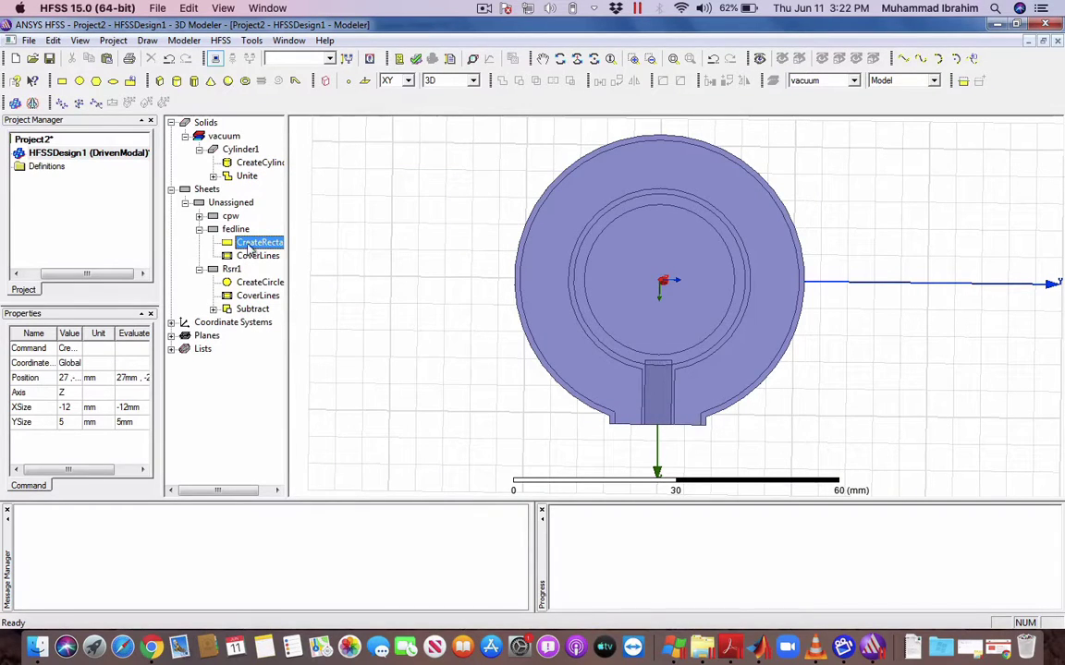
- Unite the fedline rectangle with the Rsrr1 ring, keeping Rsrr1 as the resulting sheet
left_click(231, 269)
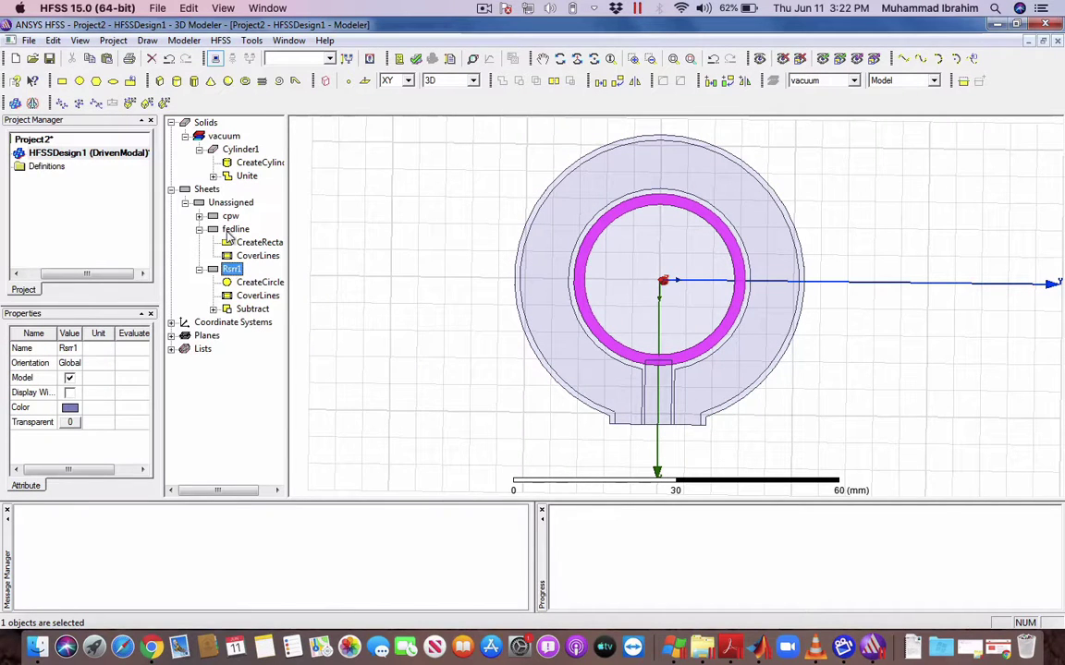
left_click(231, 230, "ctrl")
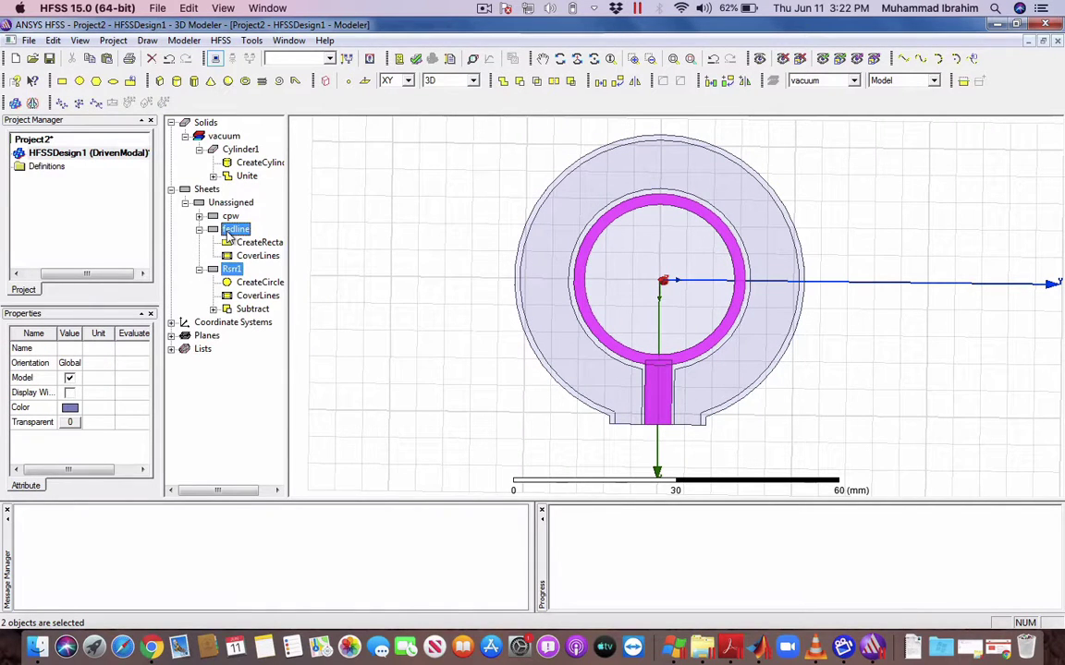
left_click(501, 81)
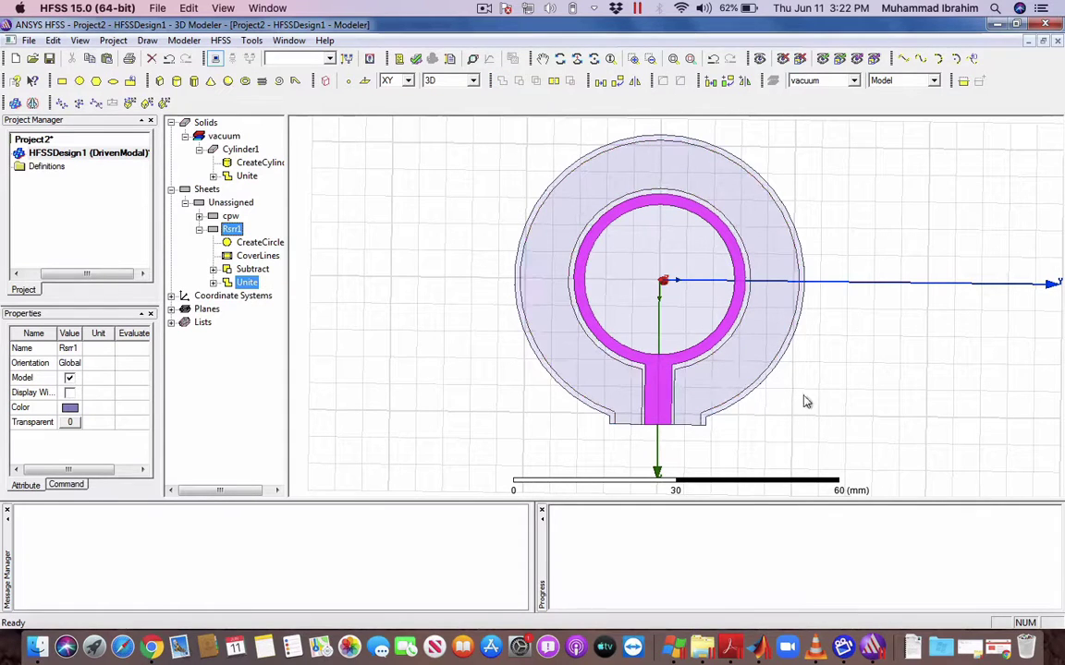
- Look up the Wcut gap location and dimension in the paper's Fig. 4 and Table 1, and return to HFSS
key("ctrl+Up")
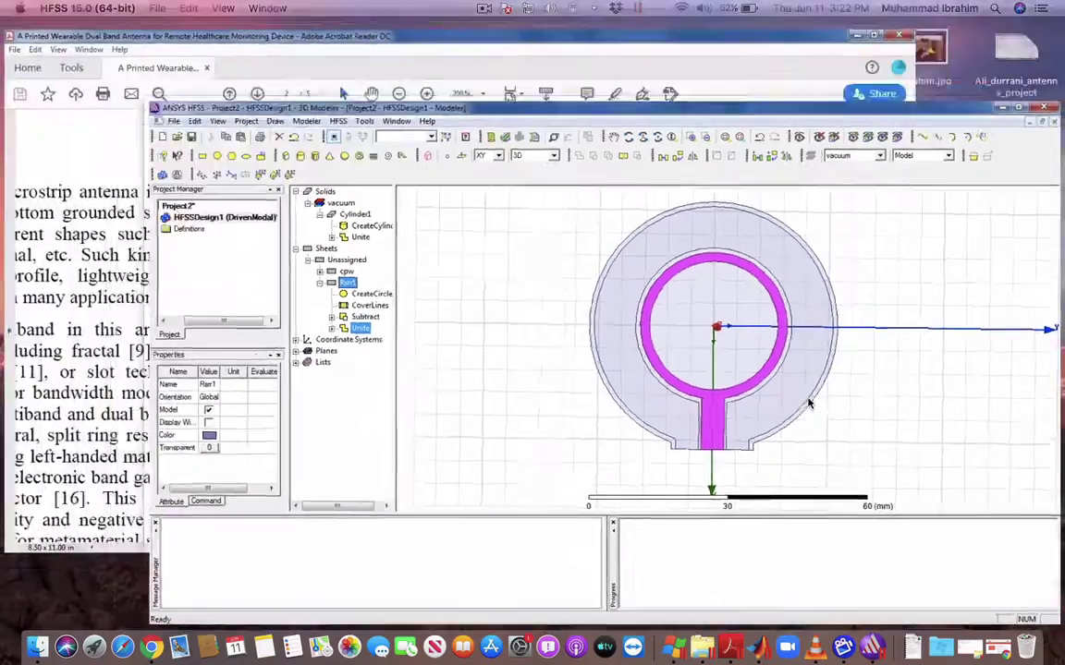
left_click(386, 215)
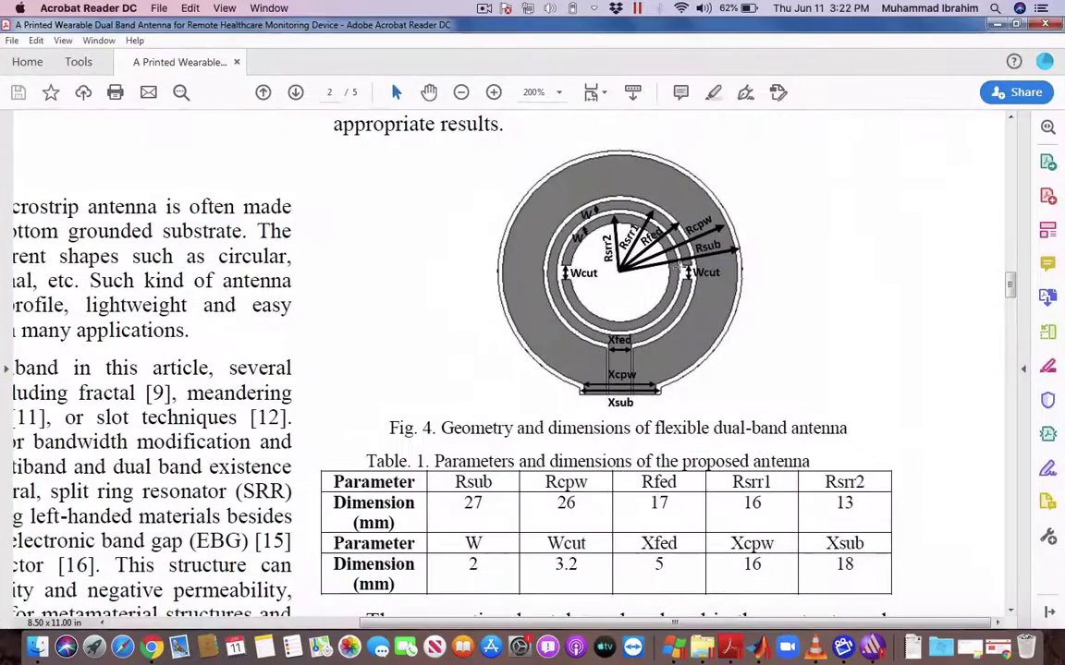
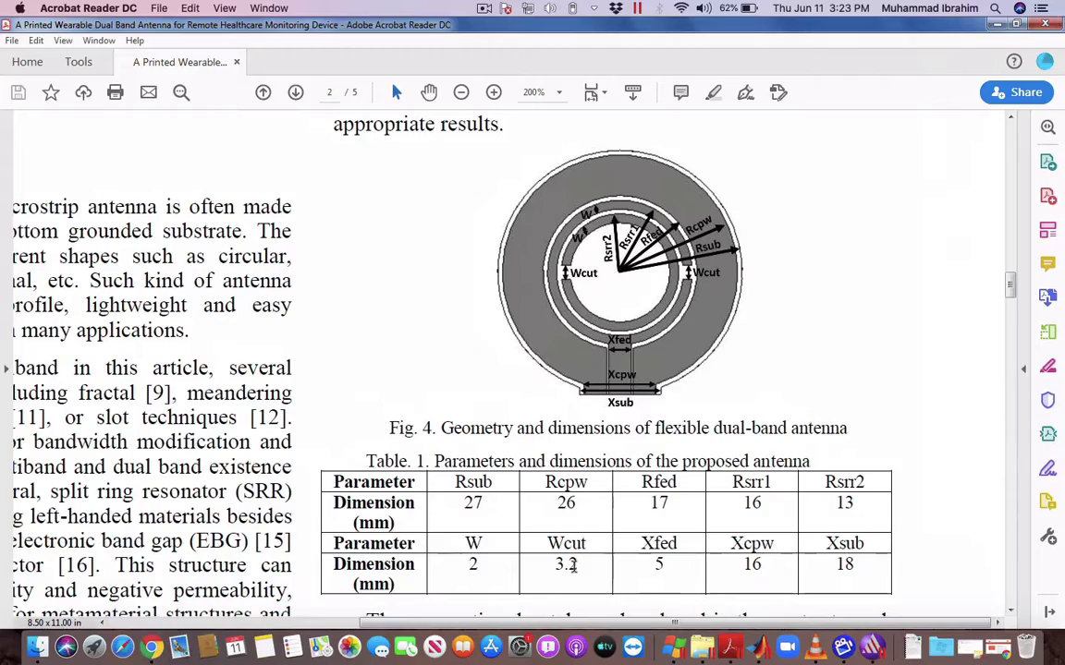
key("ctrl+Up")
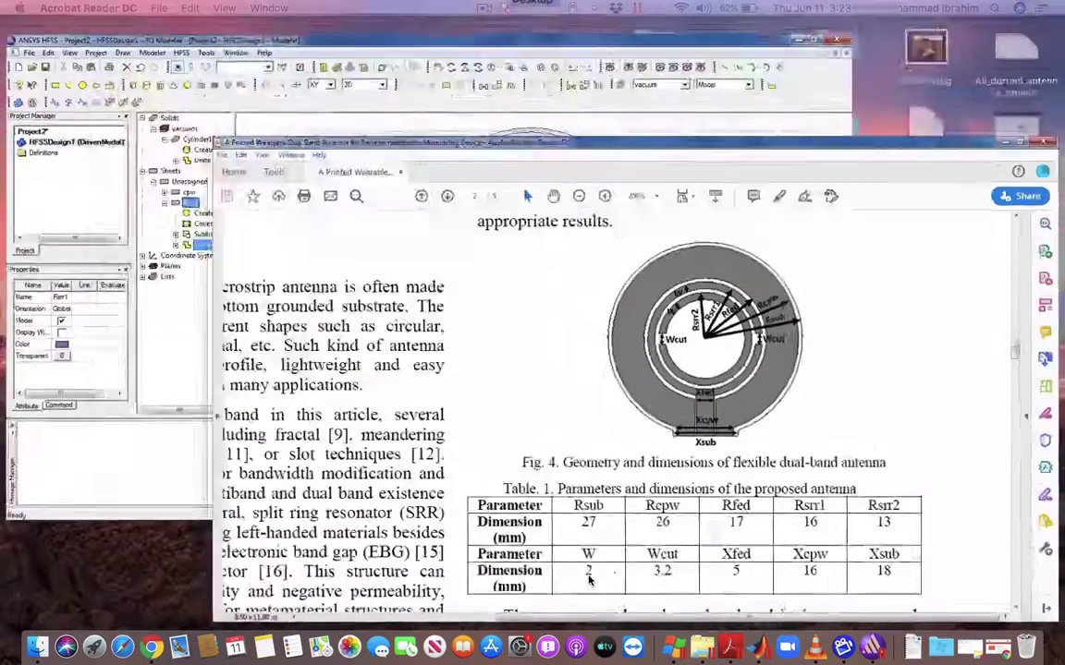
left_click(379, 255)
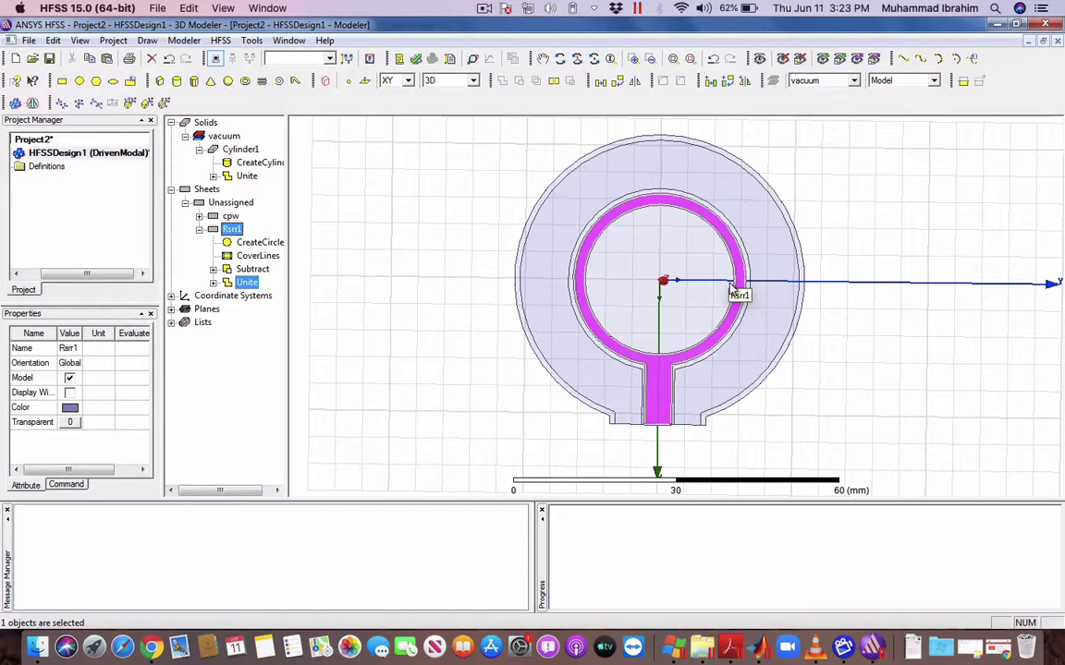
left_click(61, 80)
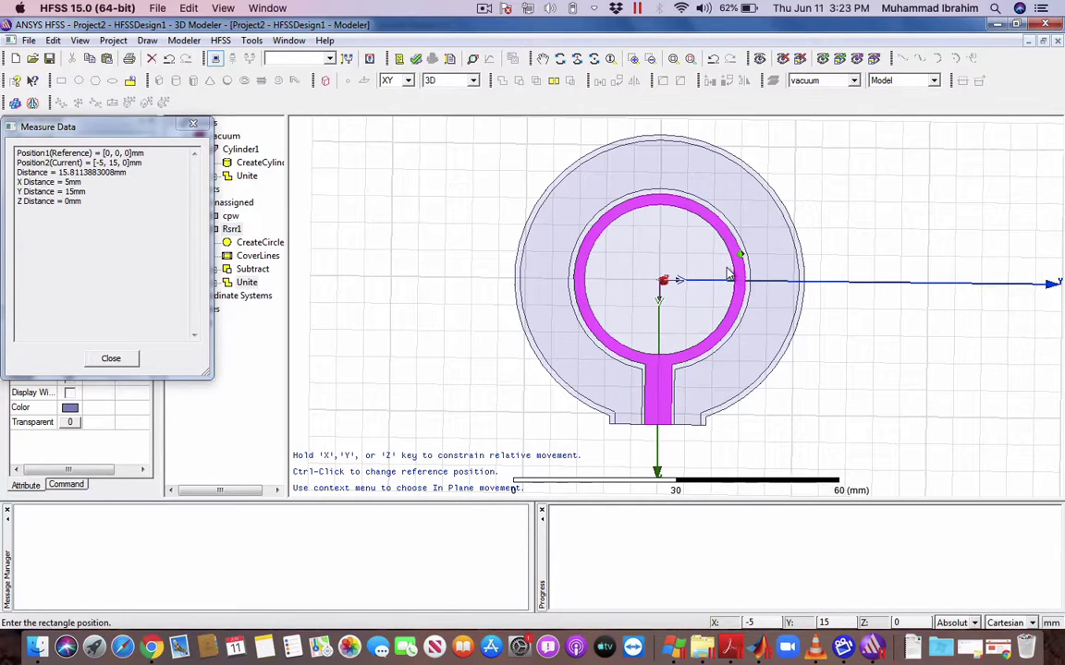
left_click(728, 275)
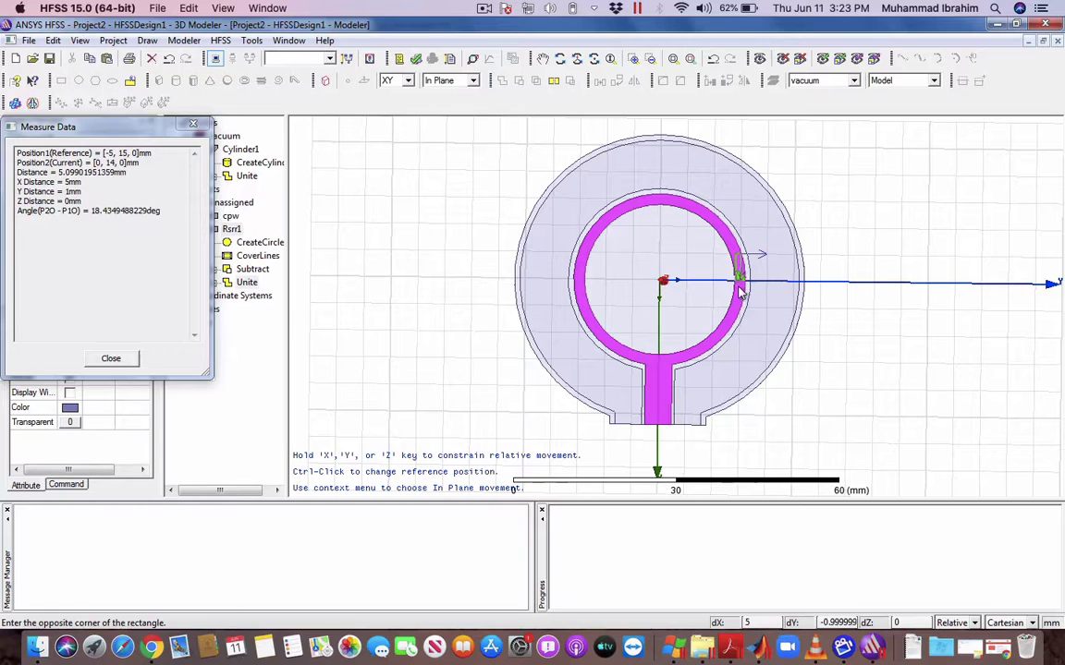
left_click(720, 294)
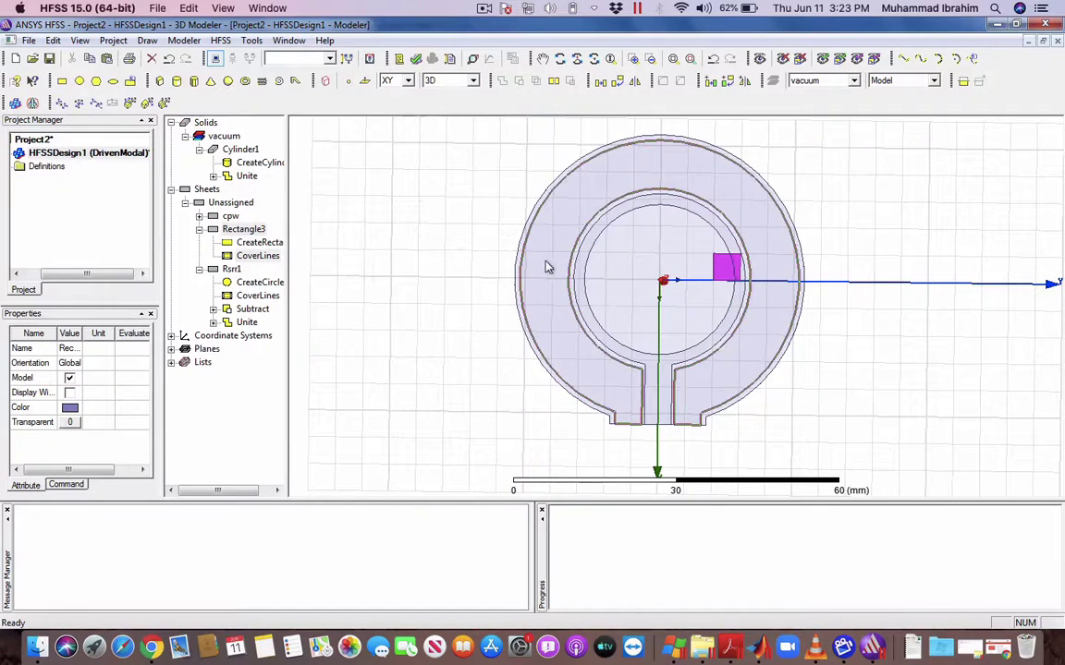
double_click(260, 242)
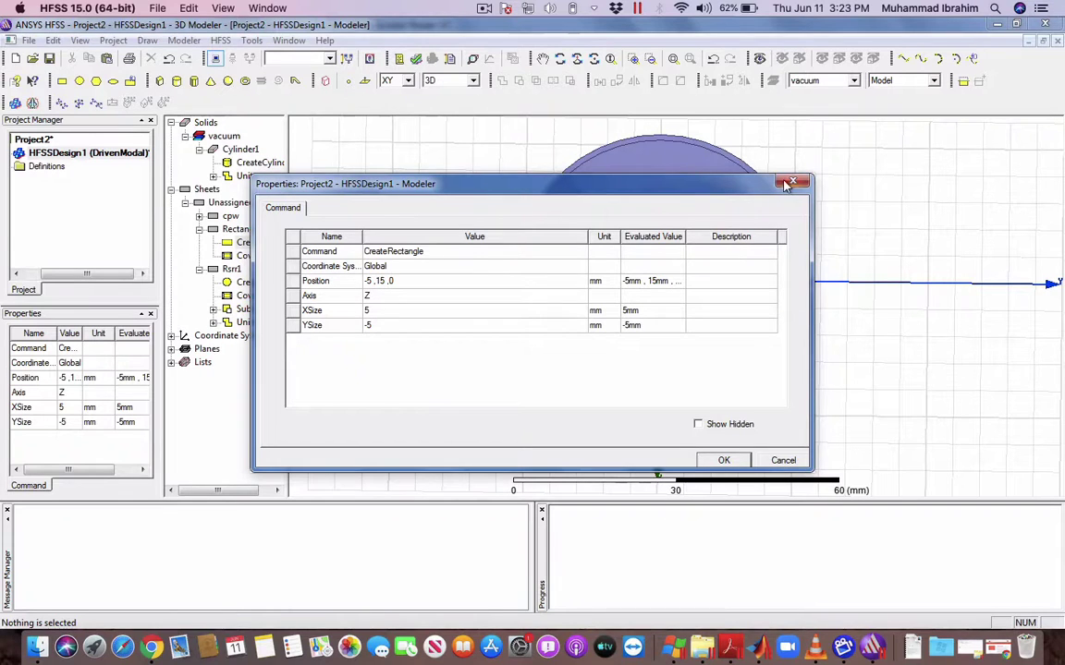
key("Return")
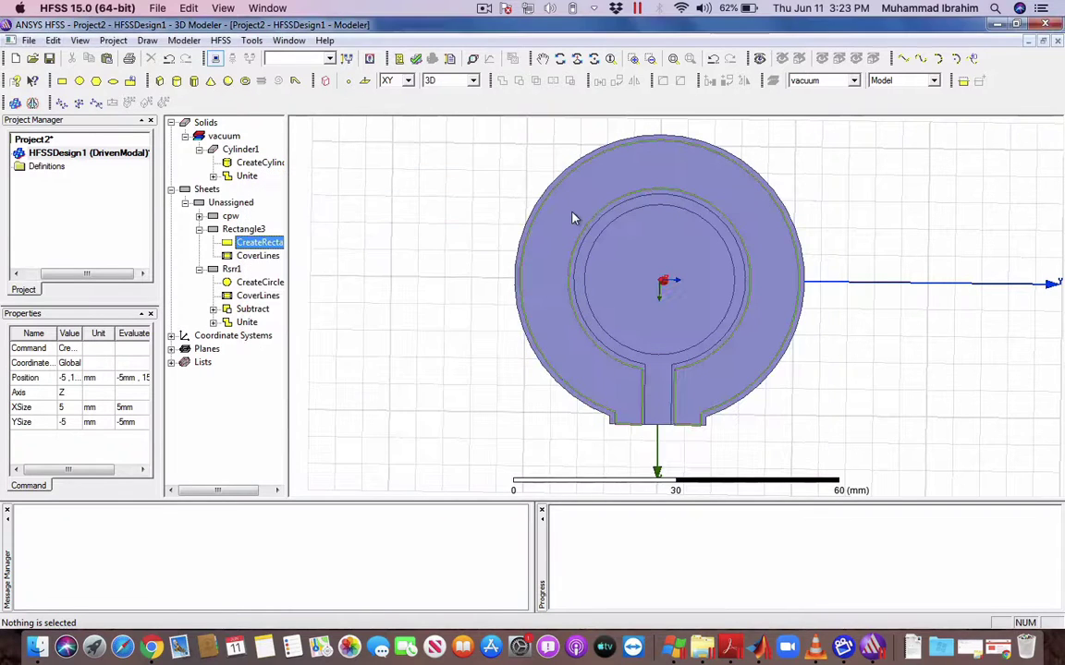
left_click(239, 229)
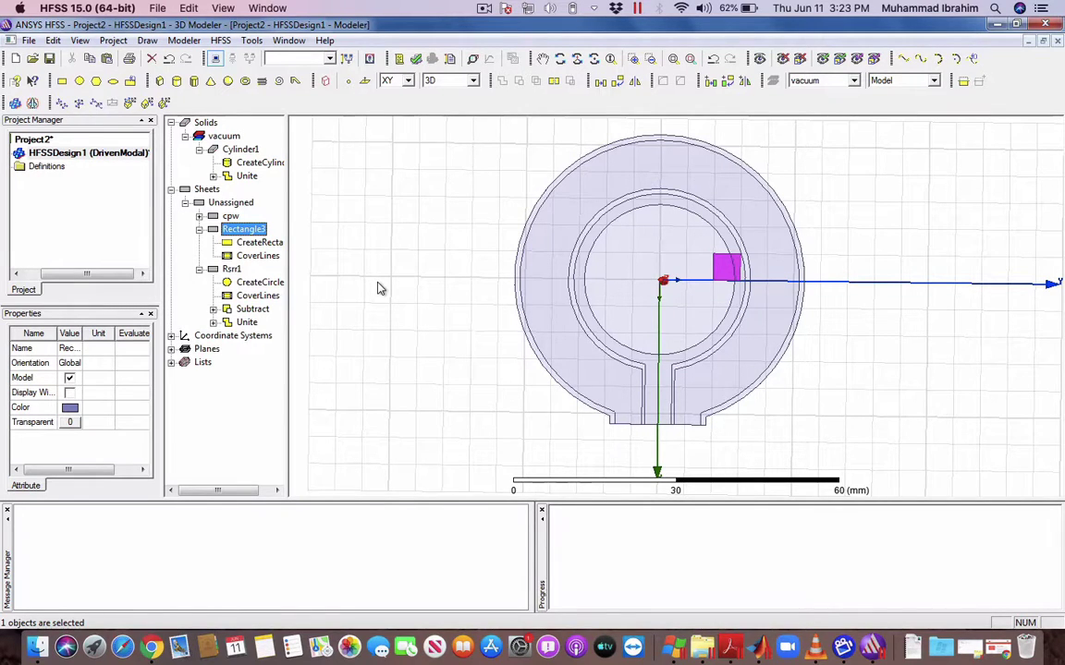
right_click(247, 232)
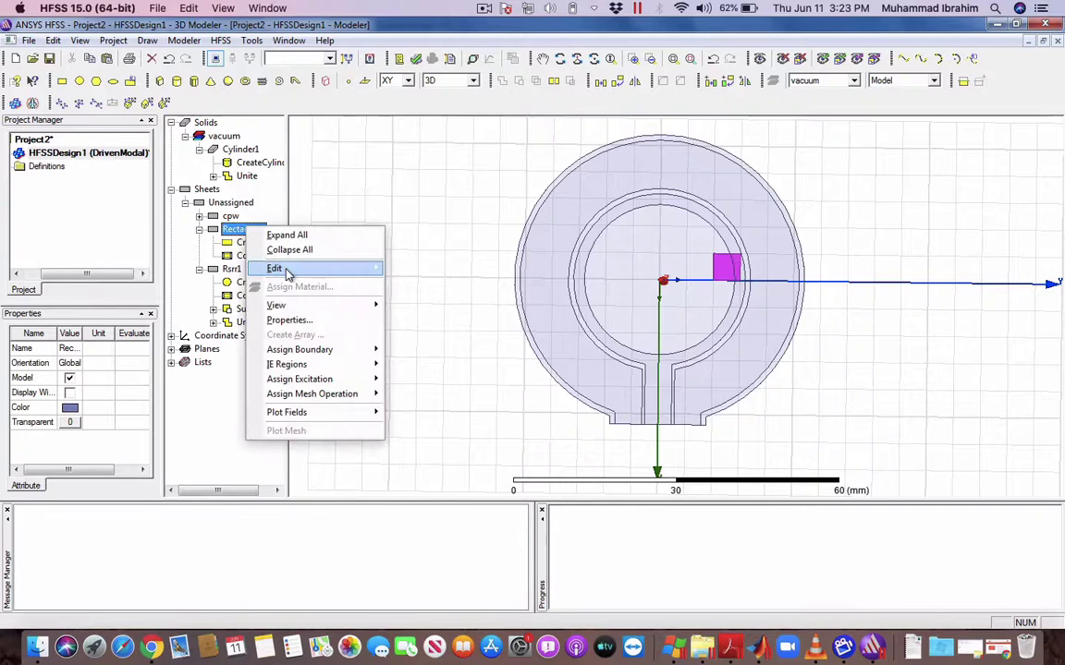
mouse_move(319, 269)
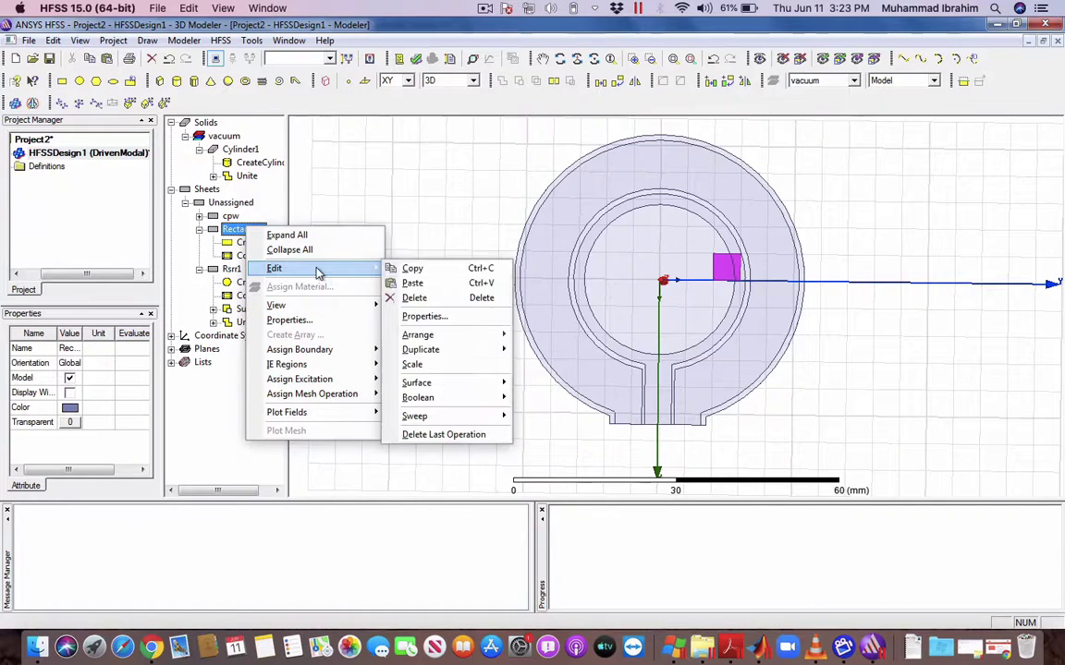
left_click(481, 296)
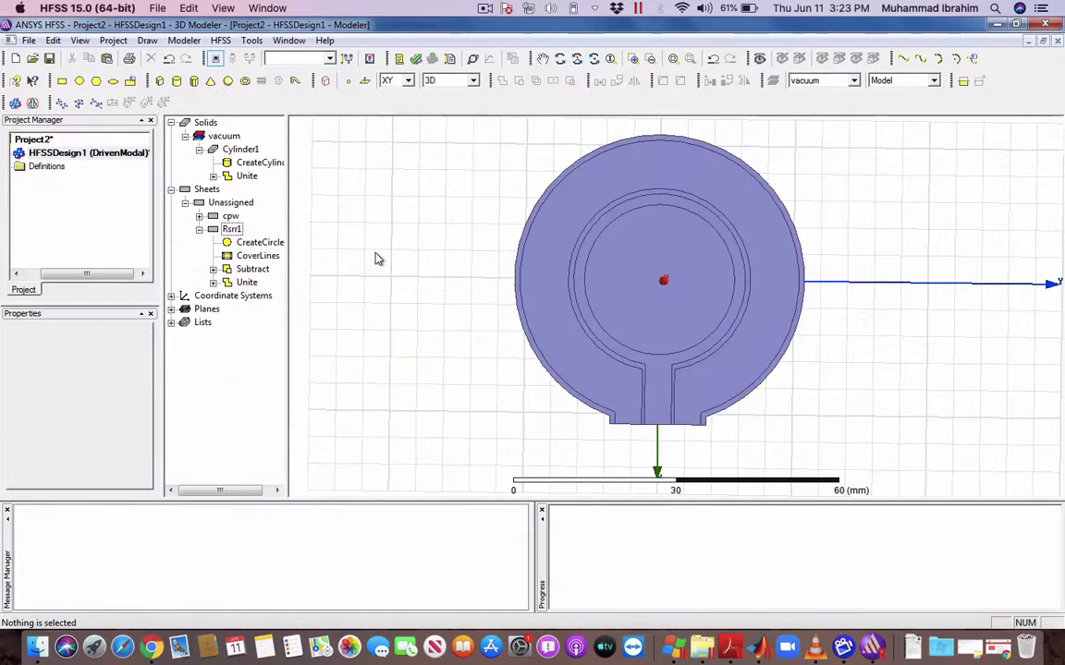
- Draw a rectangle about 1.25 by 5.95 mm across the Rsrr1 ring's +Y side, starting at 0, 10, 0 mm
left_click(59, 80)
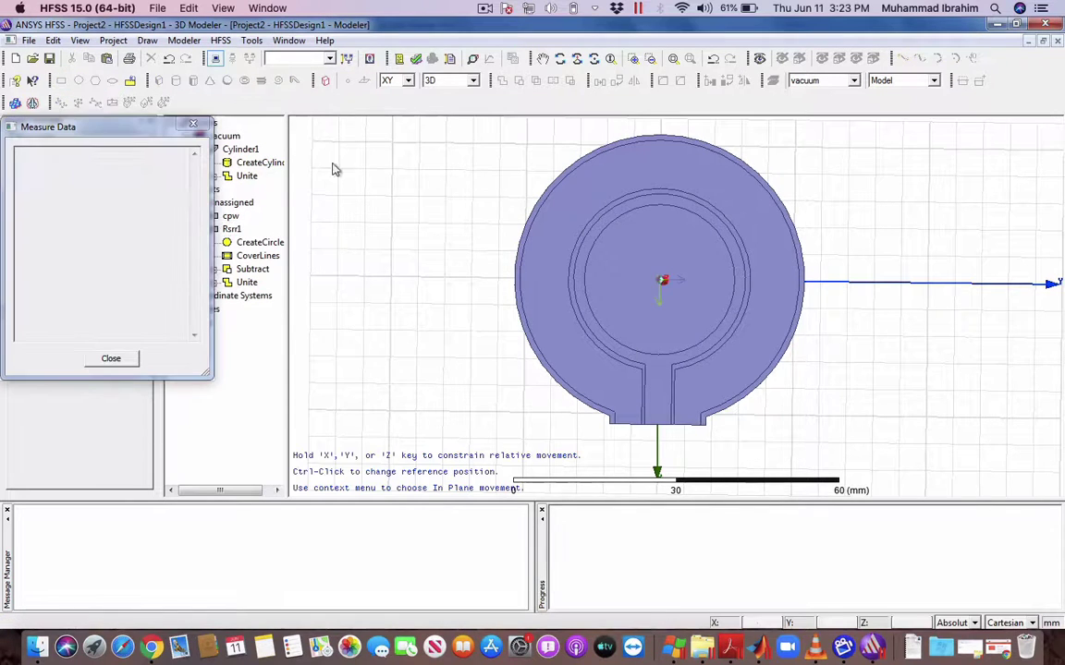
left_click(725, 277)
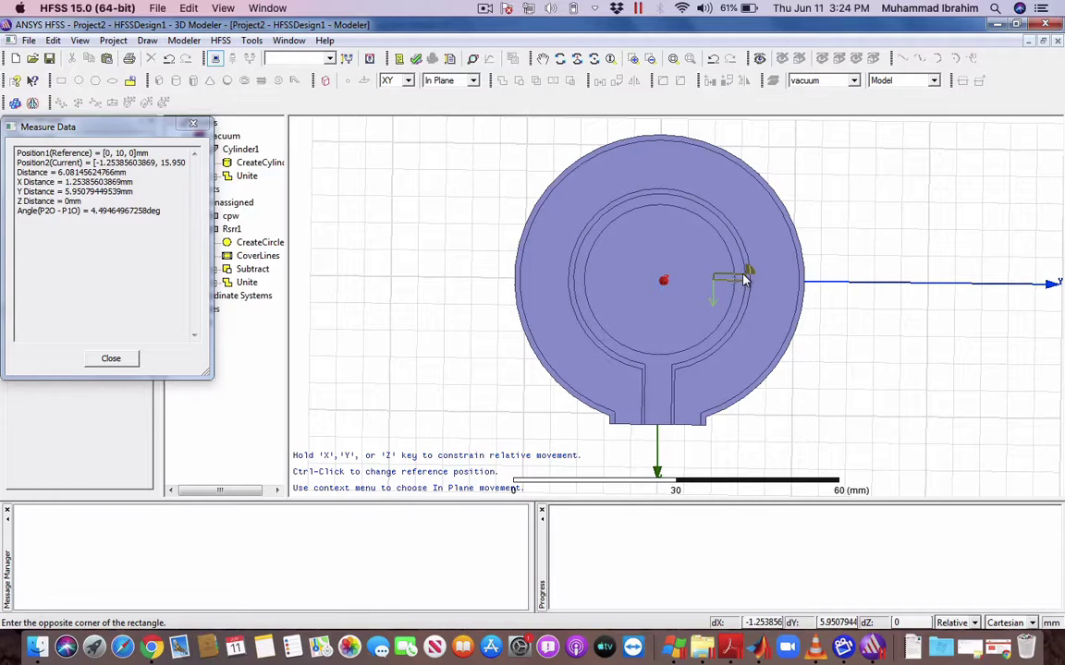
left_click(745, 281)
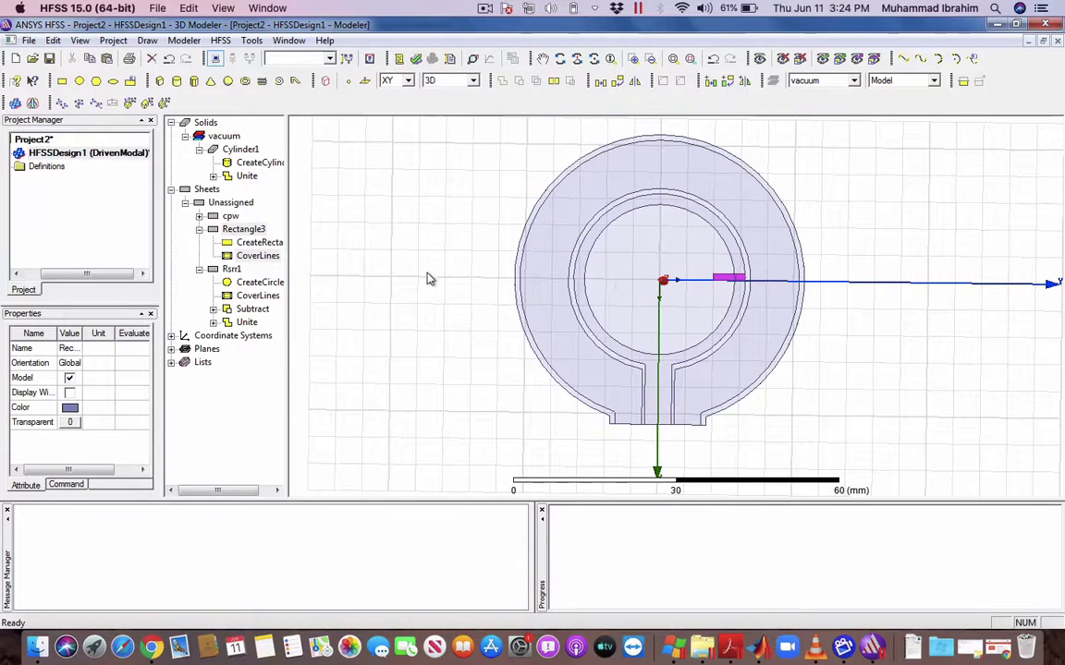
- Open the position value of the new rectangle across the Rsrr1 ring for editing
double_click(236, 240)
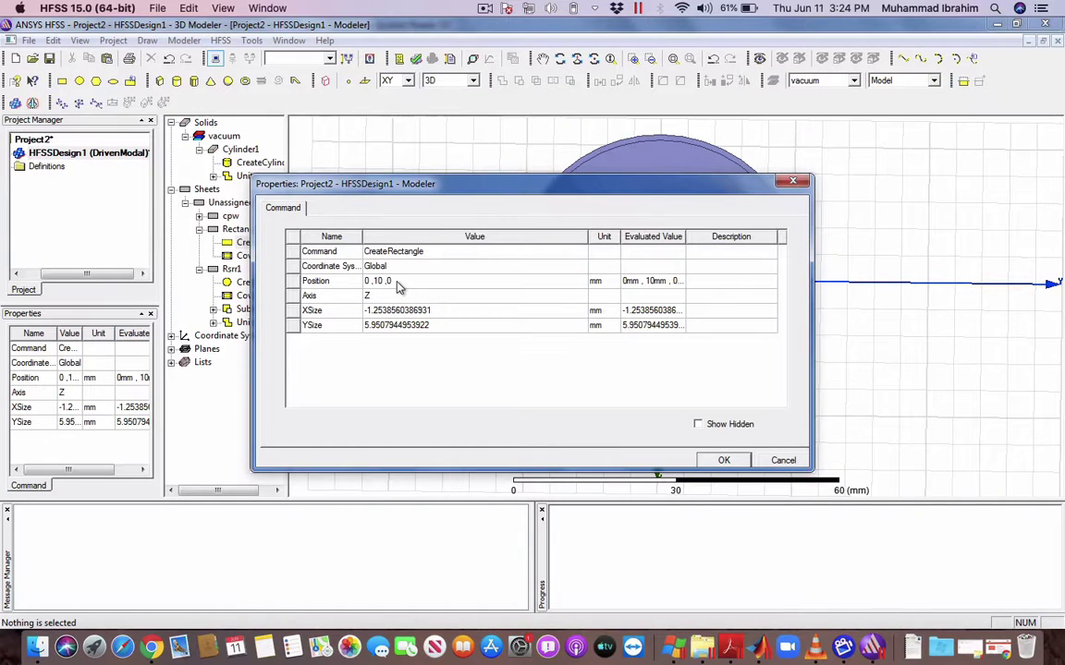
left_click(399, 282)
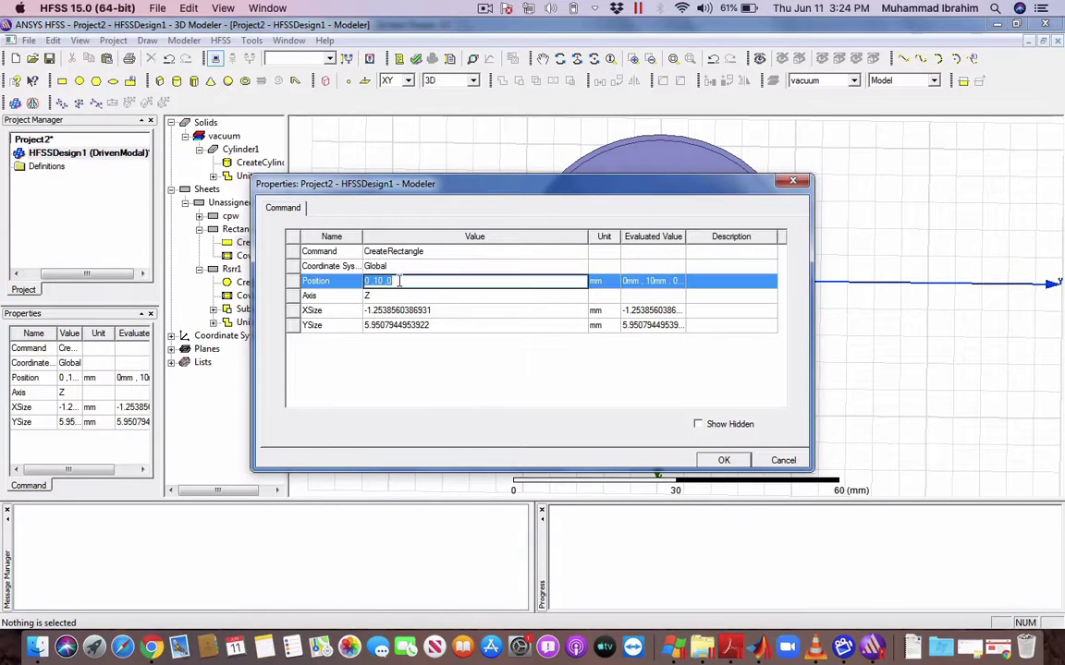
- Set the Rectangle3 cut-out's position to 0, 8, 0.15 mm, its X size to 3.2 mm and its Y size to 3 mm
left_click(399, 282)
type(",")
key("BackSpace")
key("Down")
key("Down")
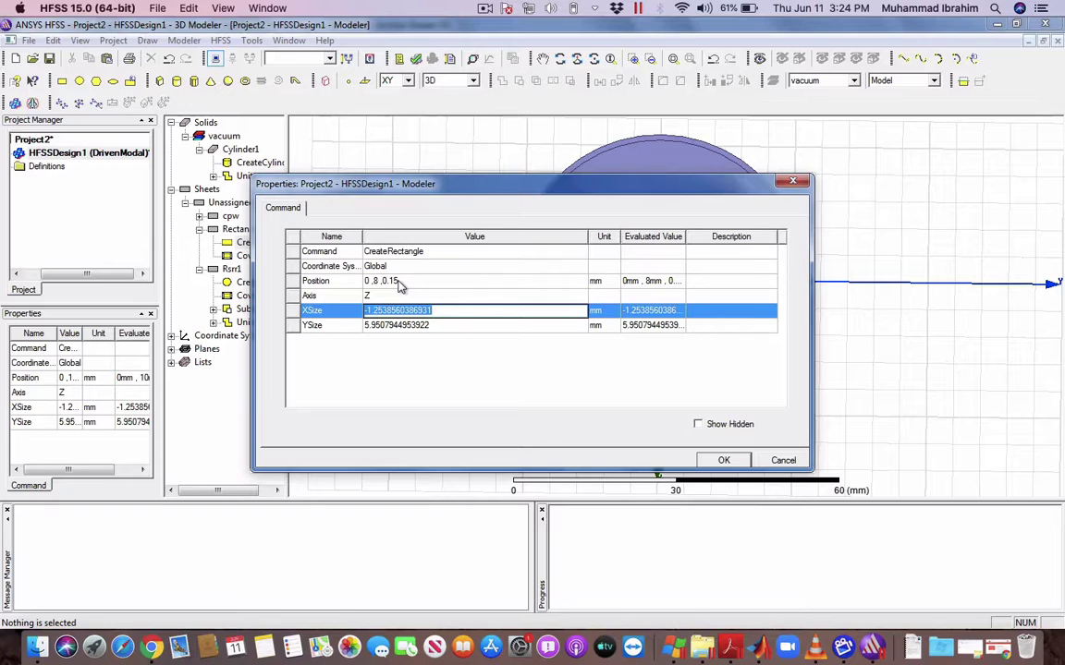
type("3.2")
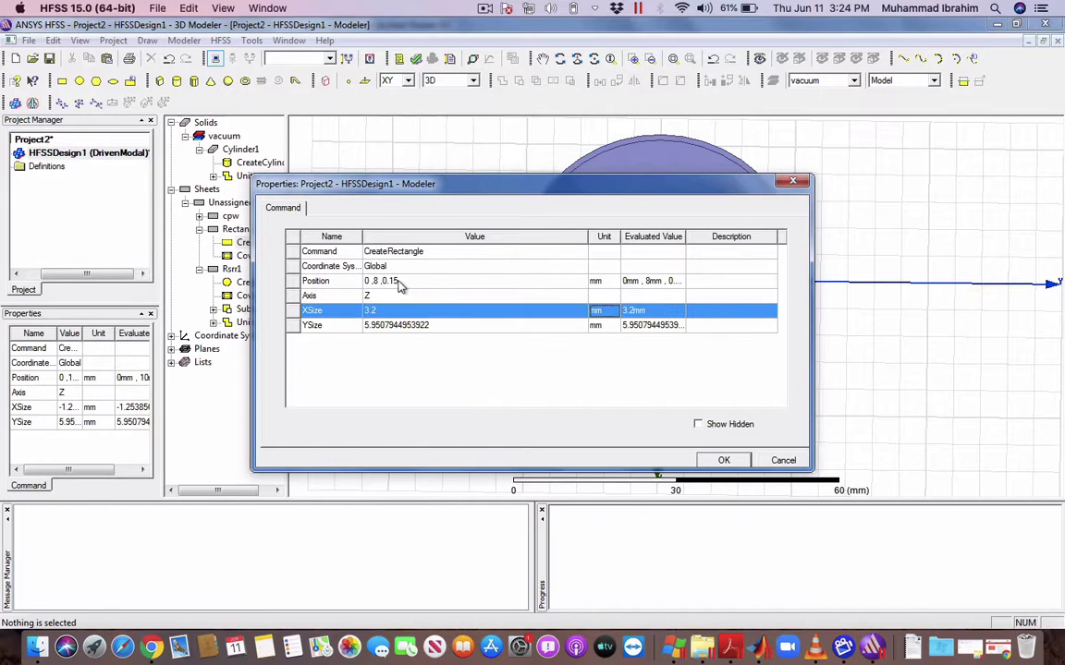
key("Return")
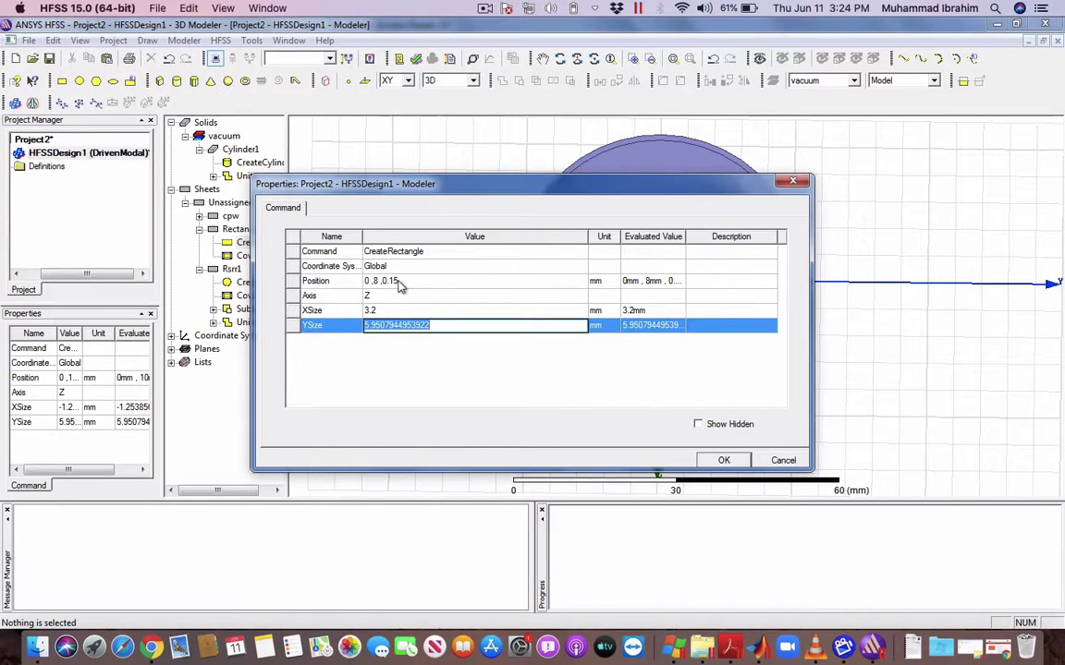
type("3")
key("Return")
key("Return")
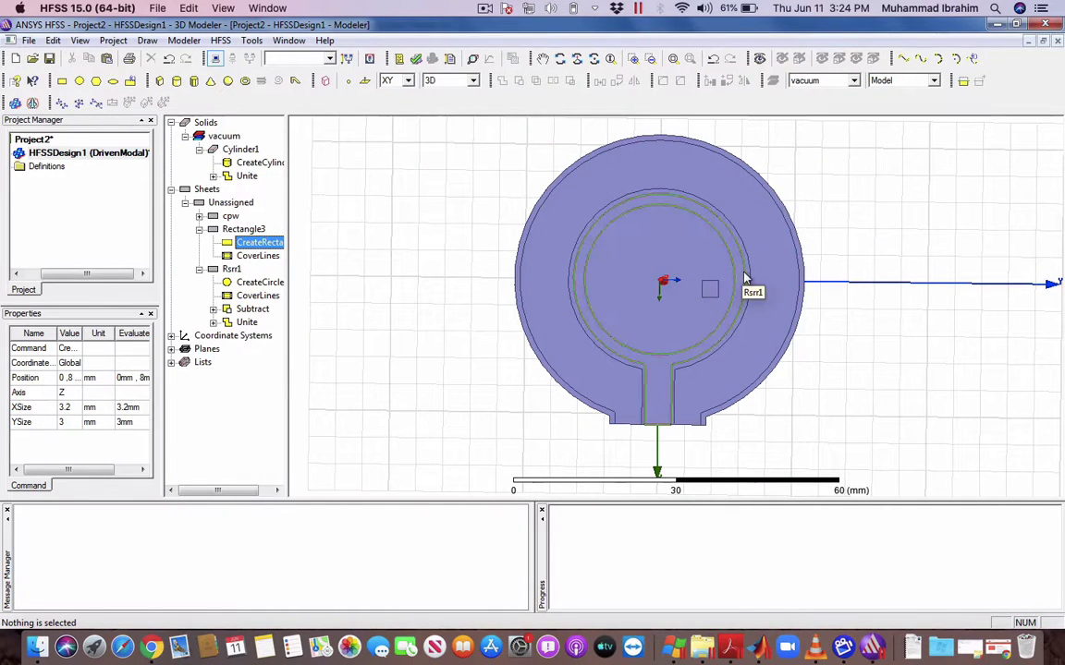
- Move Rectangle3 to position -3.2/2, 14, 0.15 mm so it is centred on the Y axis near the ring
double_click(242, 240)
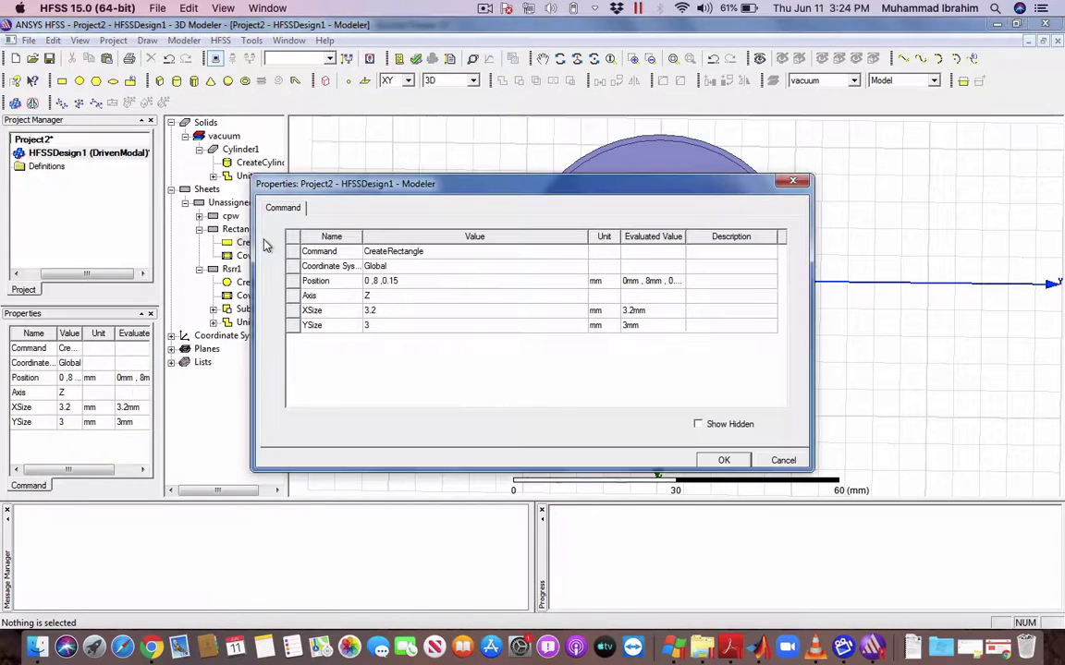
left_click(377, 283)
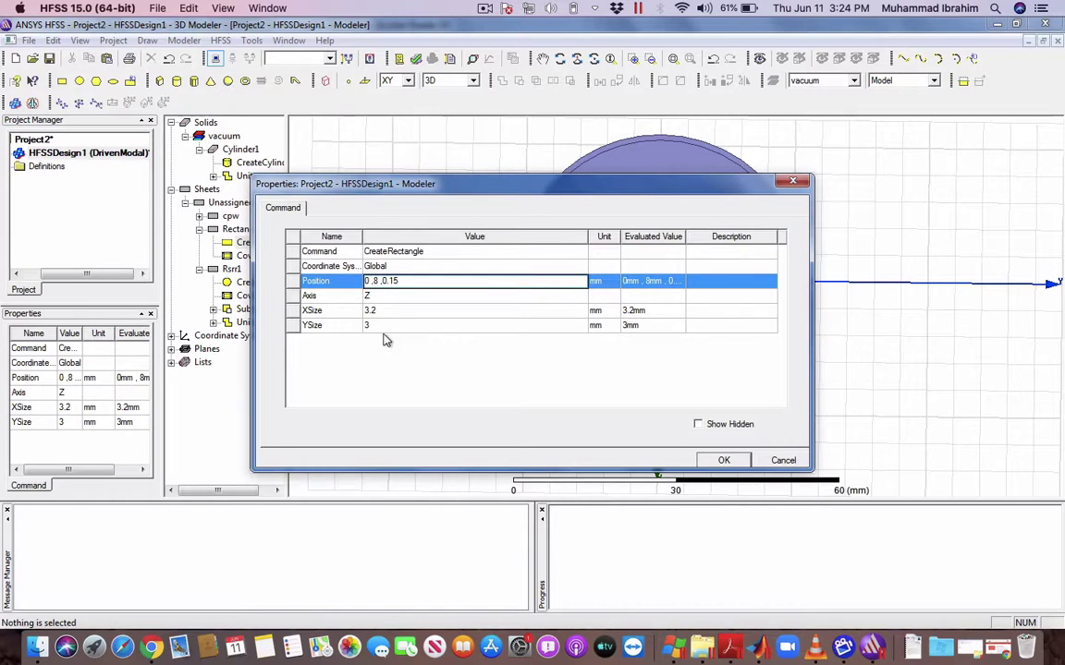
key("BackSpace")
type("14")
key("BackSpace")
key("BackSpace")
type("3.2-")
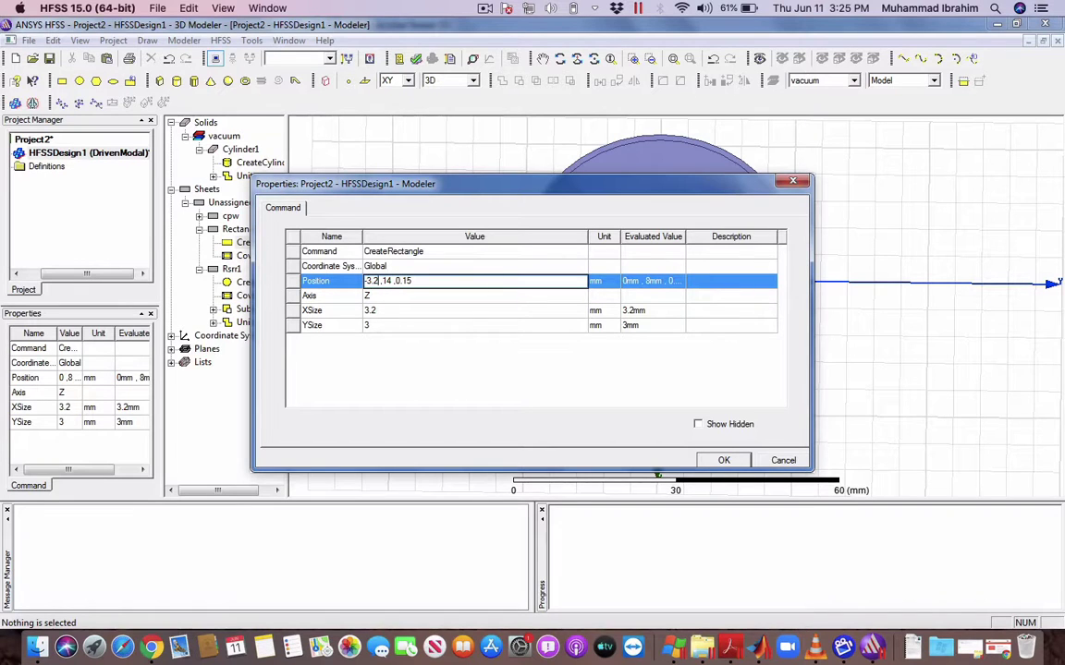
type("/2")
left_click(386, 296)
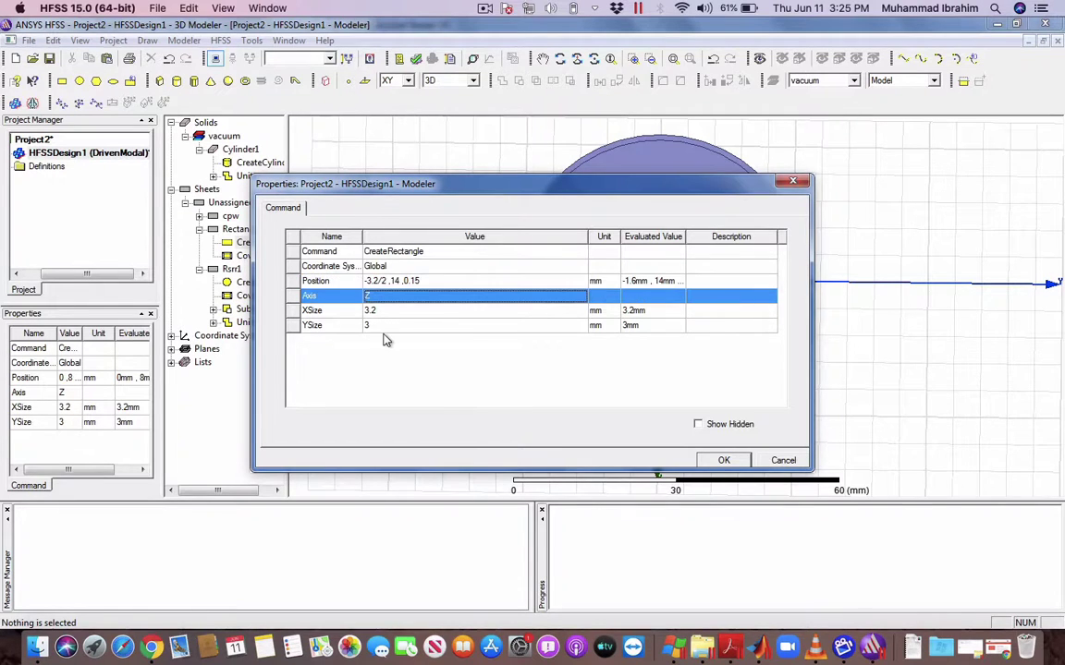
key("Return")
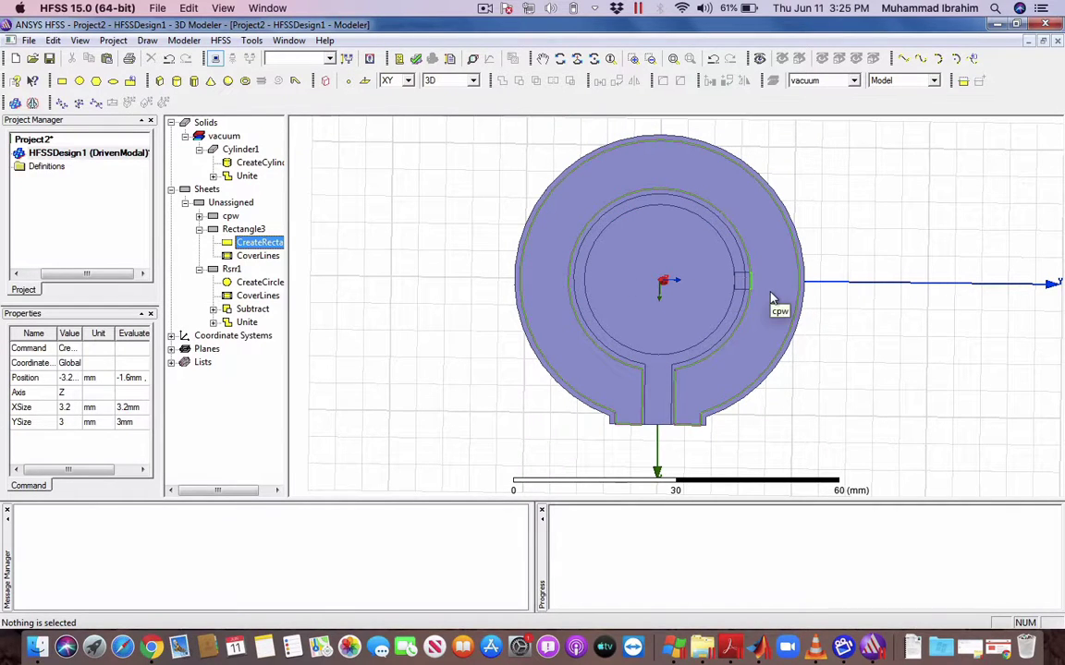
- Change Rectangle3's Y position to 13 mm so it spans the width of the Rsrr1 ring
double_click(260, 242)
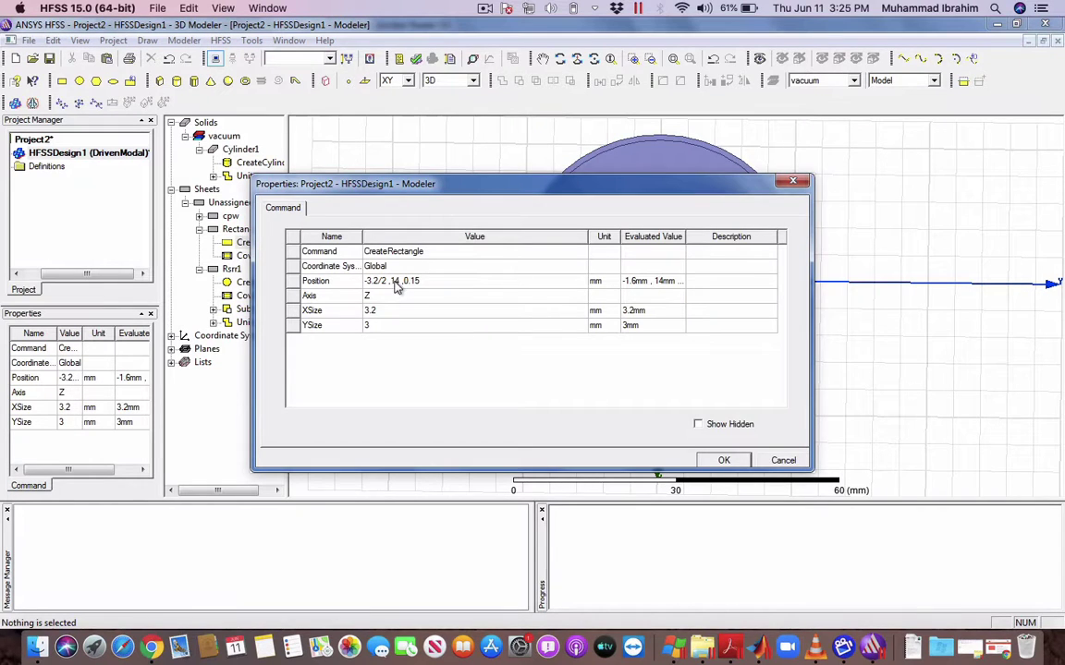
left_click(395, 281)
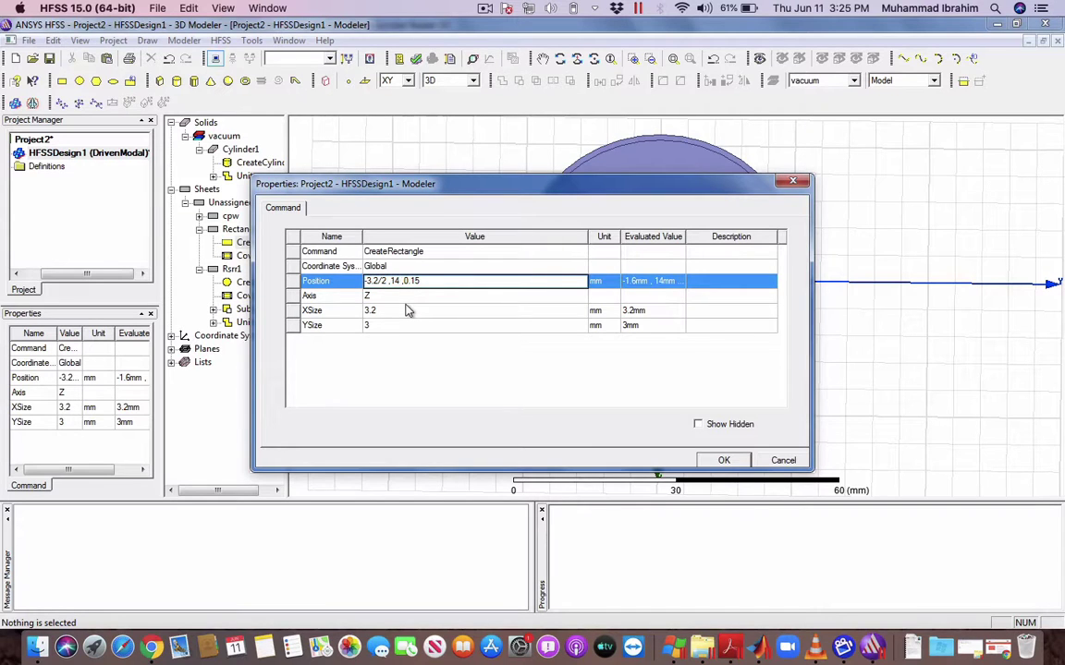
key("BackSpace")
type("3")
key("Return")
key("Return")
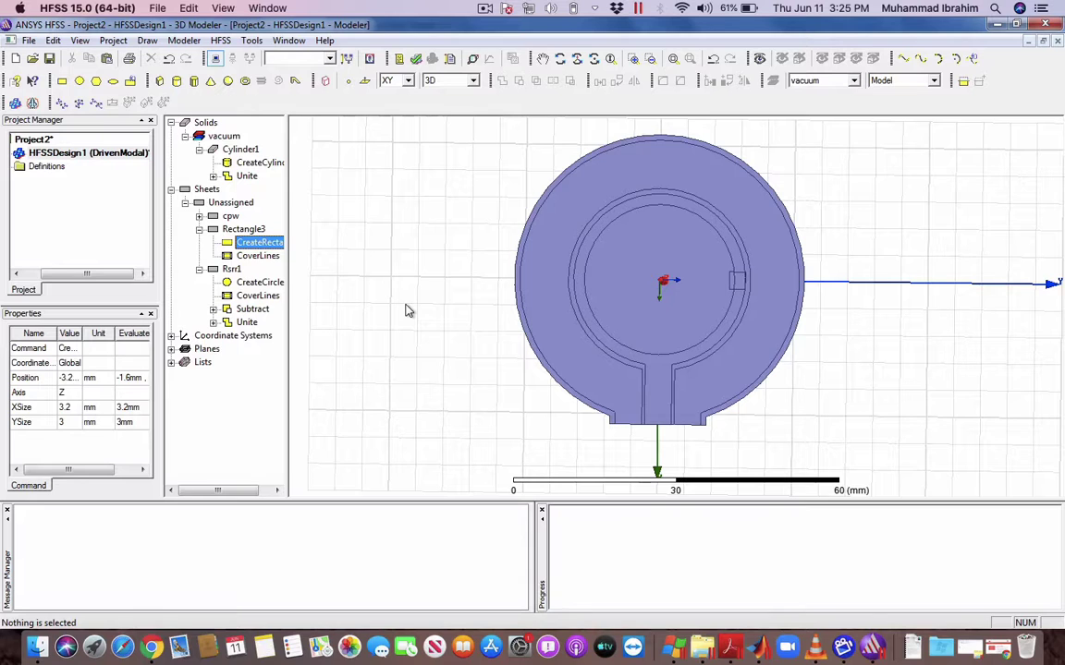
- Subtract Rectangle3 from the Rsrr1 ring without cloning the tool object to cut the split gap
left_click(416, 339)
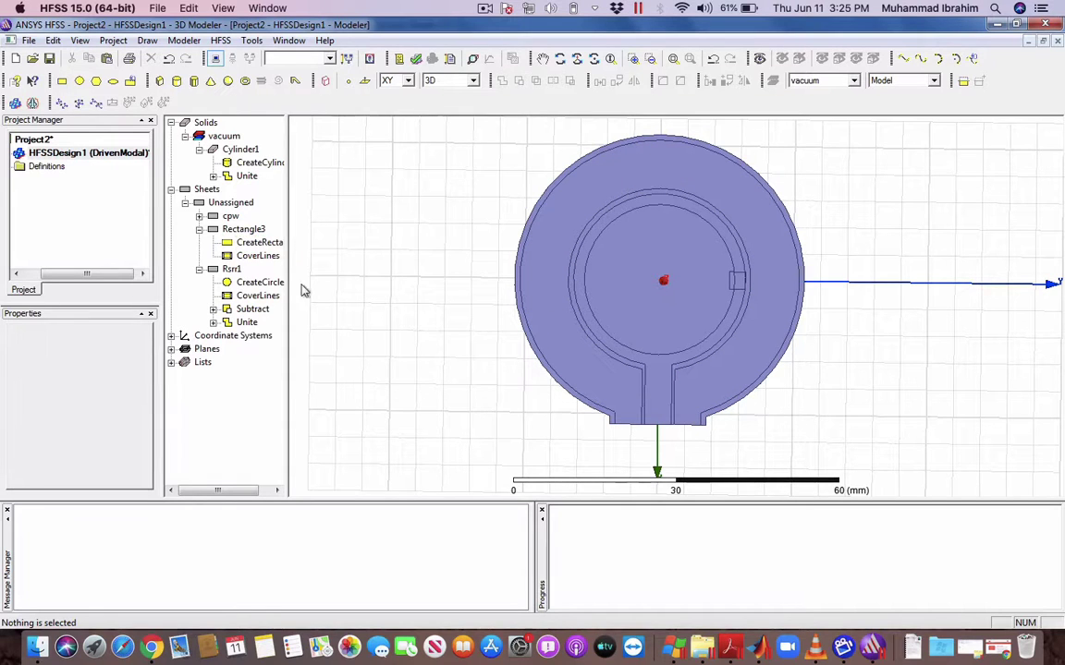
left_click(232, 269)
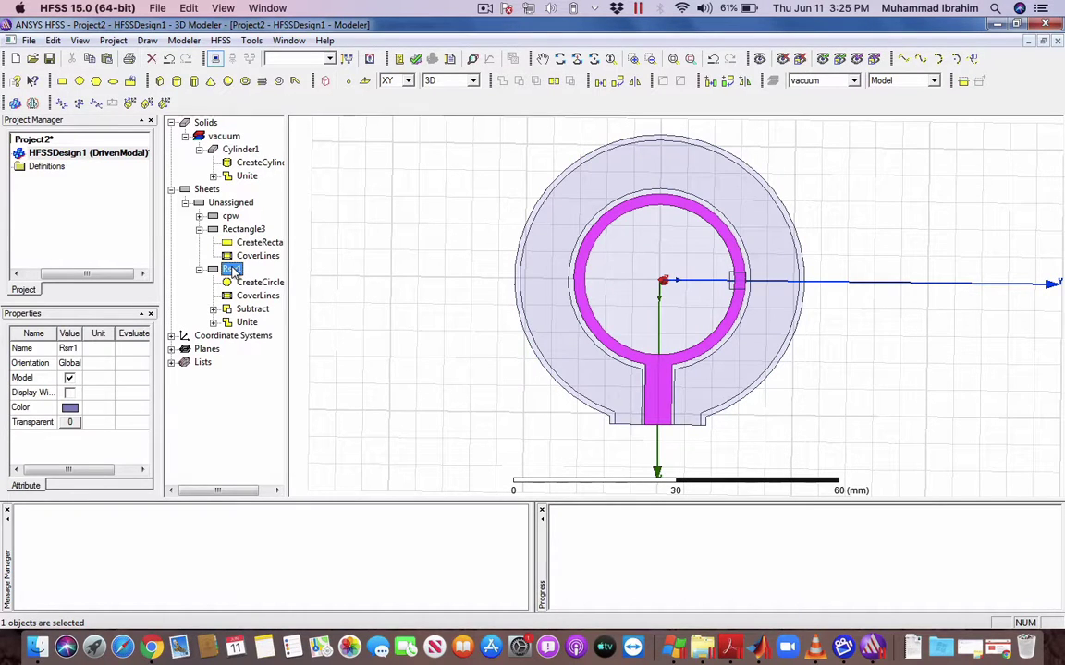
left_click(231, 228, "ctrl")
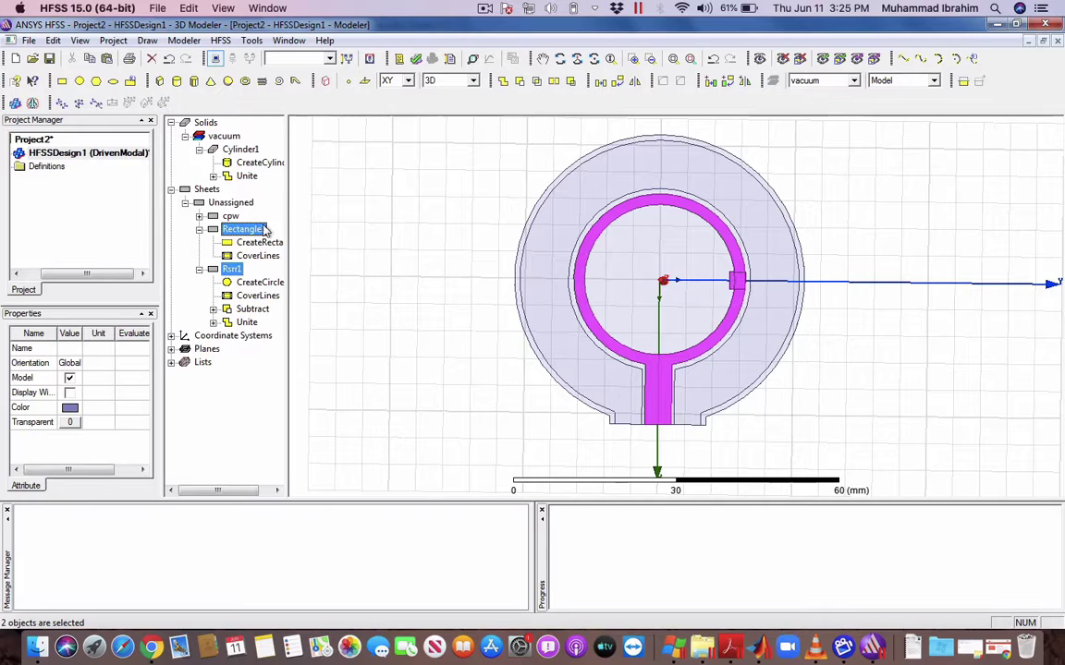
left_click(519, 83)
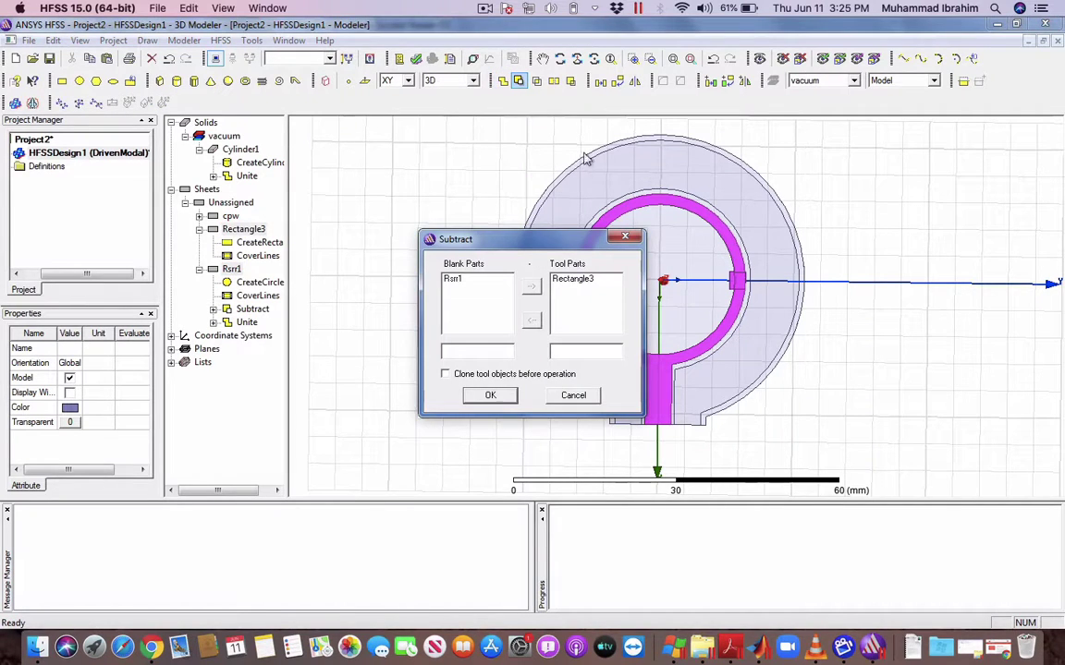
left_click(491, 396)
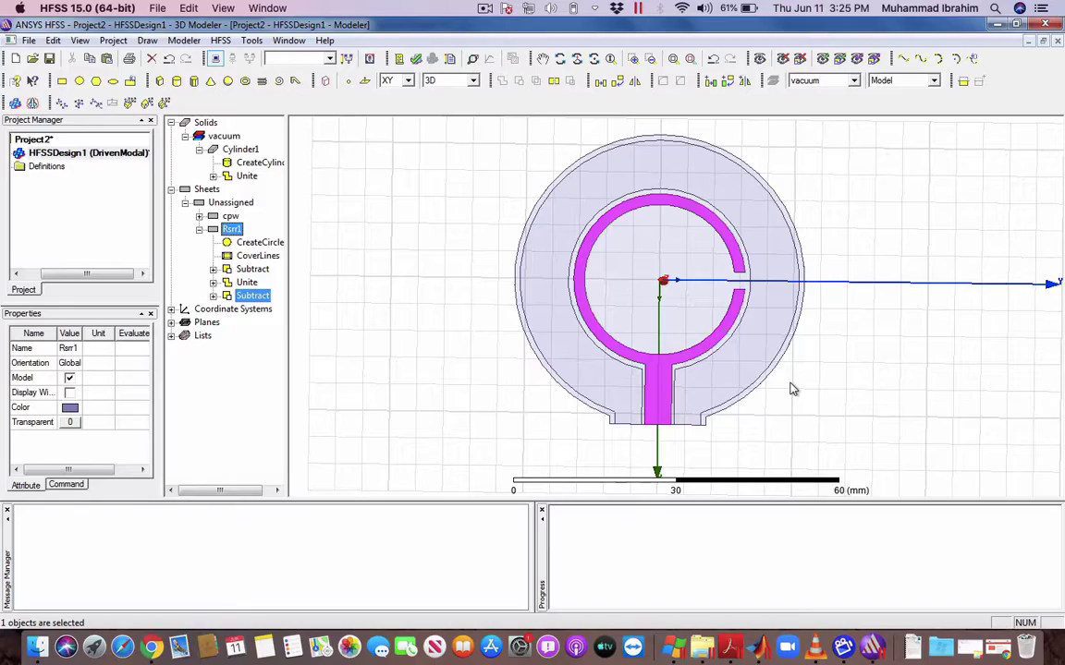
- Look up the Rsrr2 radius in the antenna paper's dimension table in Acrobat Reader, then return to HFSS
key("ctrl+Up")
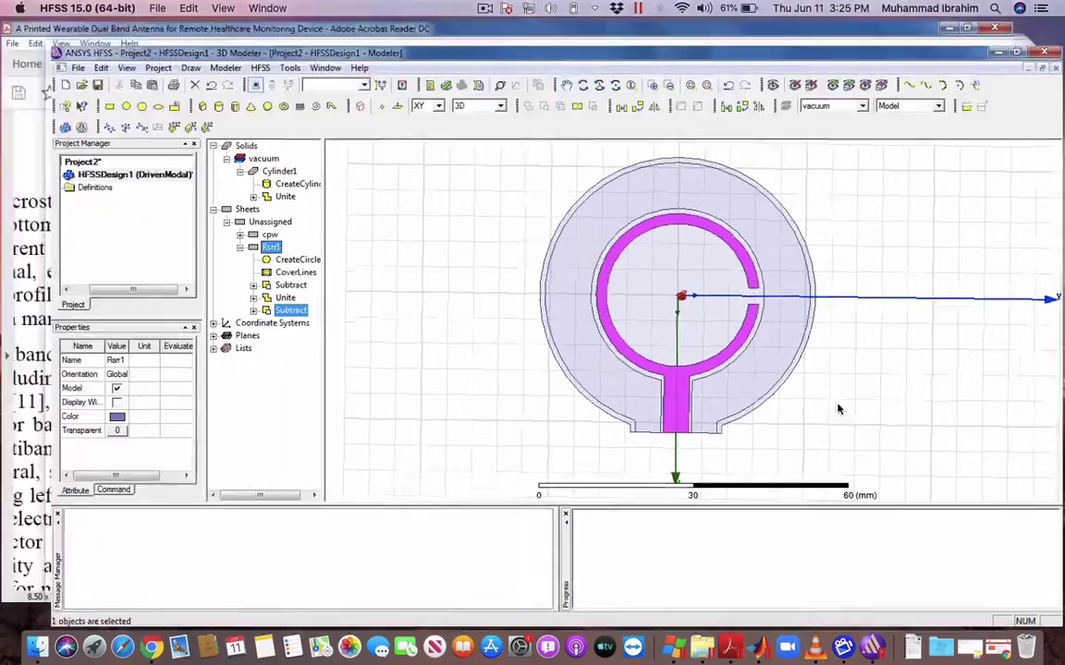
left_click(328, 237)
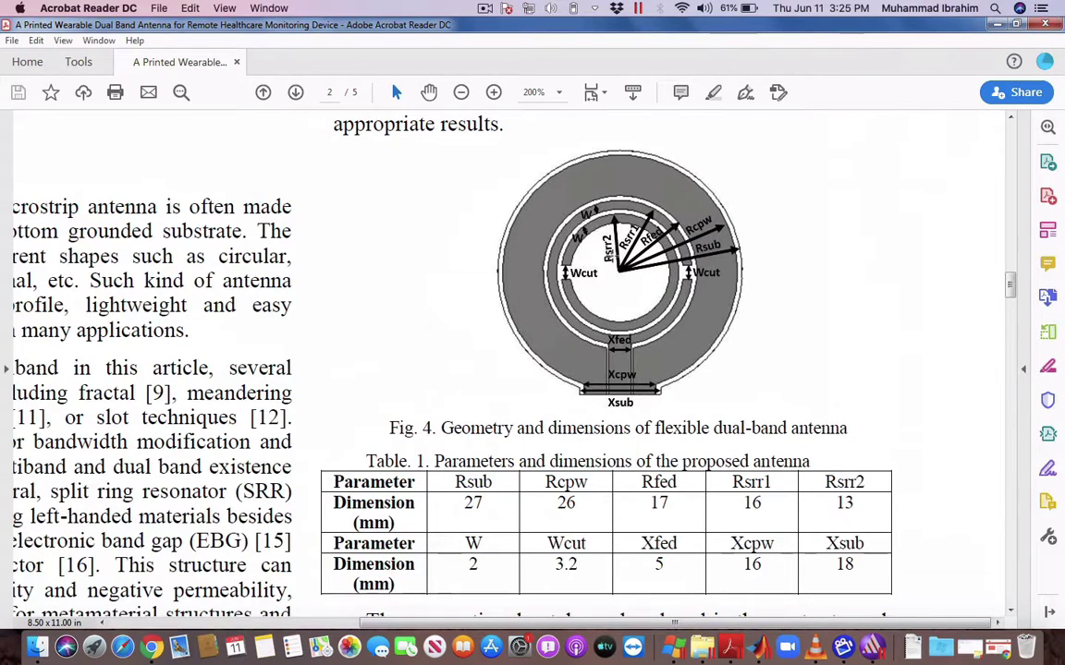
key("ctrl+Up")
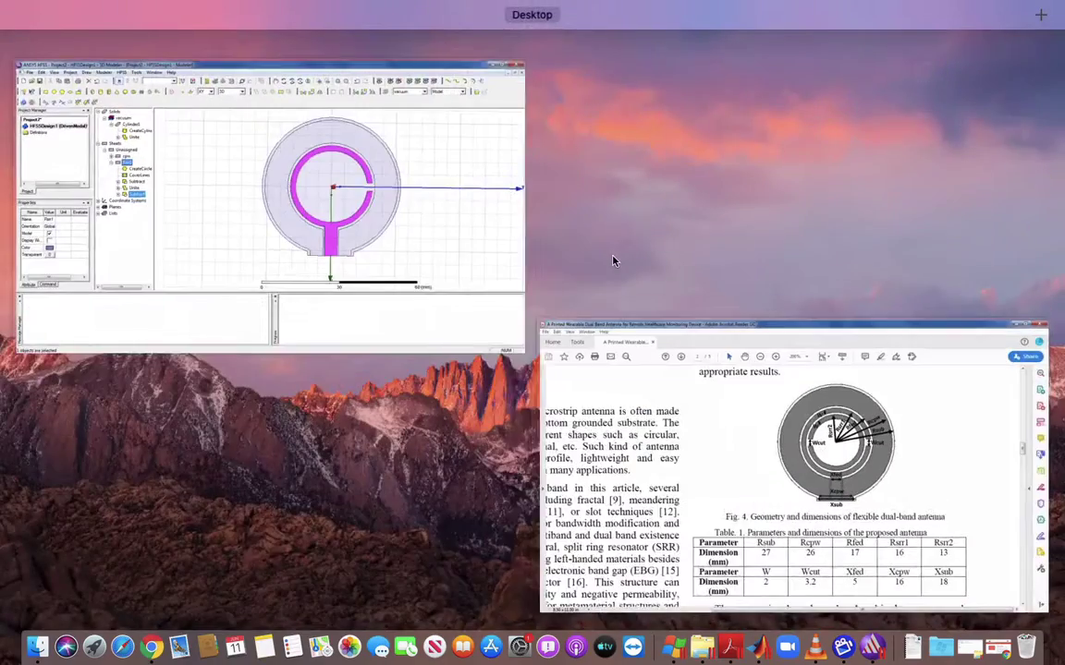
key("Escape")
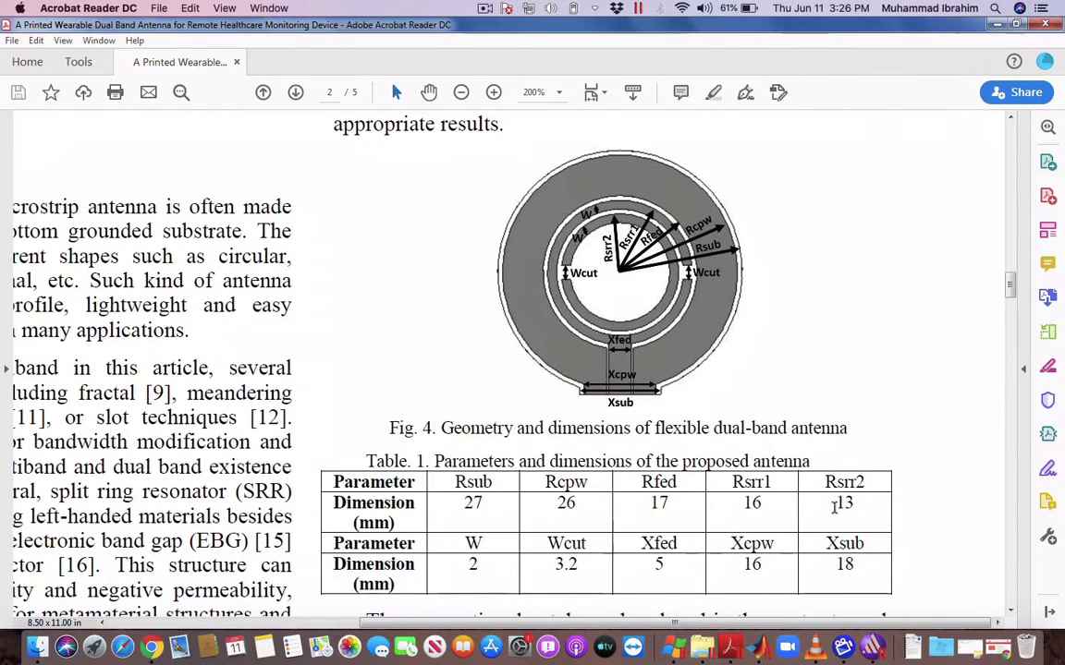
key("ctrl+Up")
left_click(340, 325)
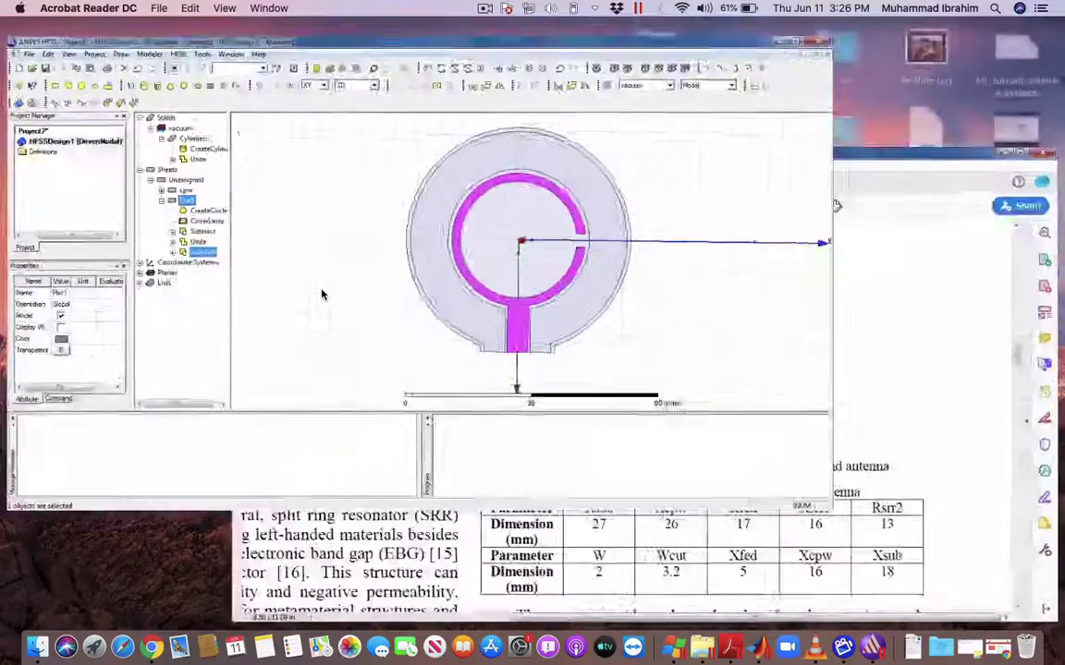
- Draw a circle with a radius of about 11.3 mm near the origin, inside the Rsrr1 ring
left_click(72, 80)
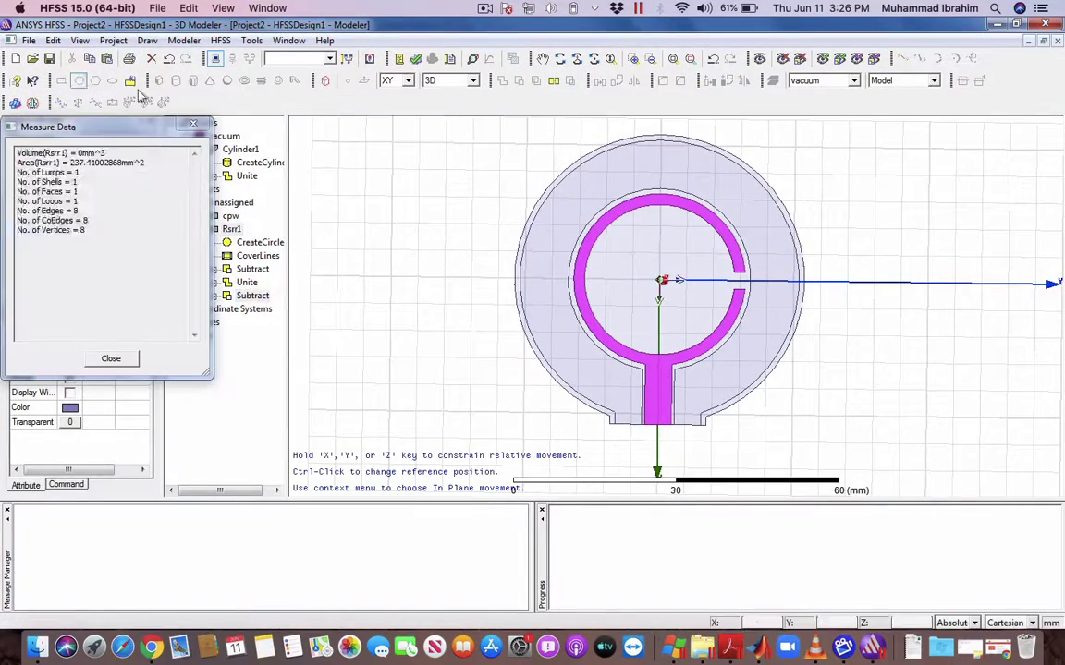
left_click(662, 285)
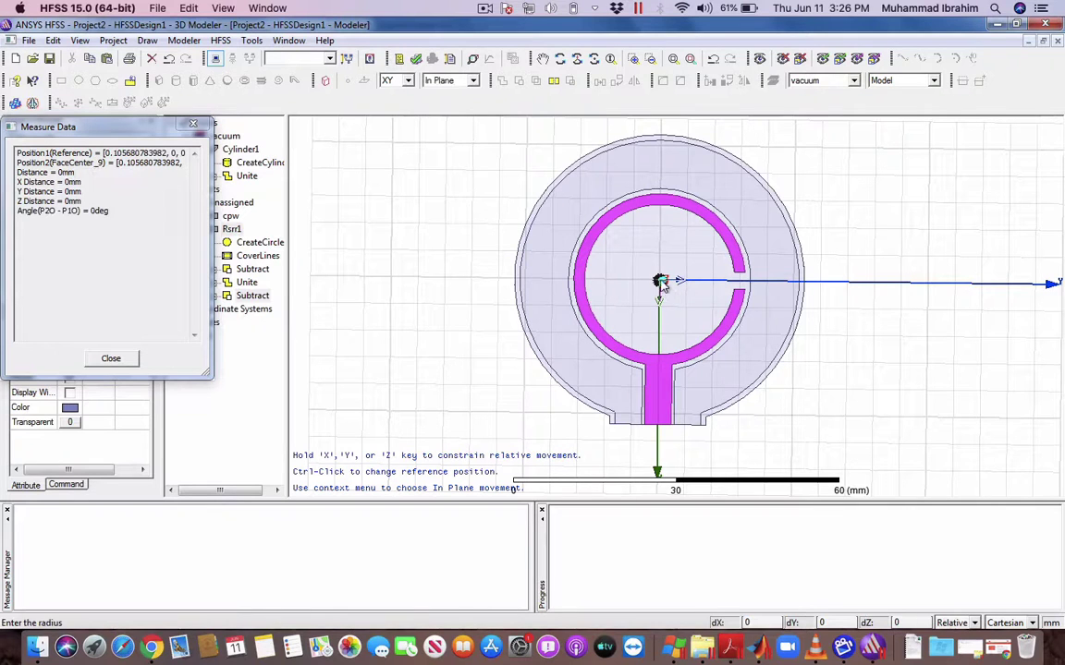
left_click(632, 233)
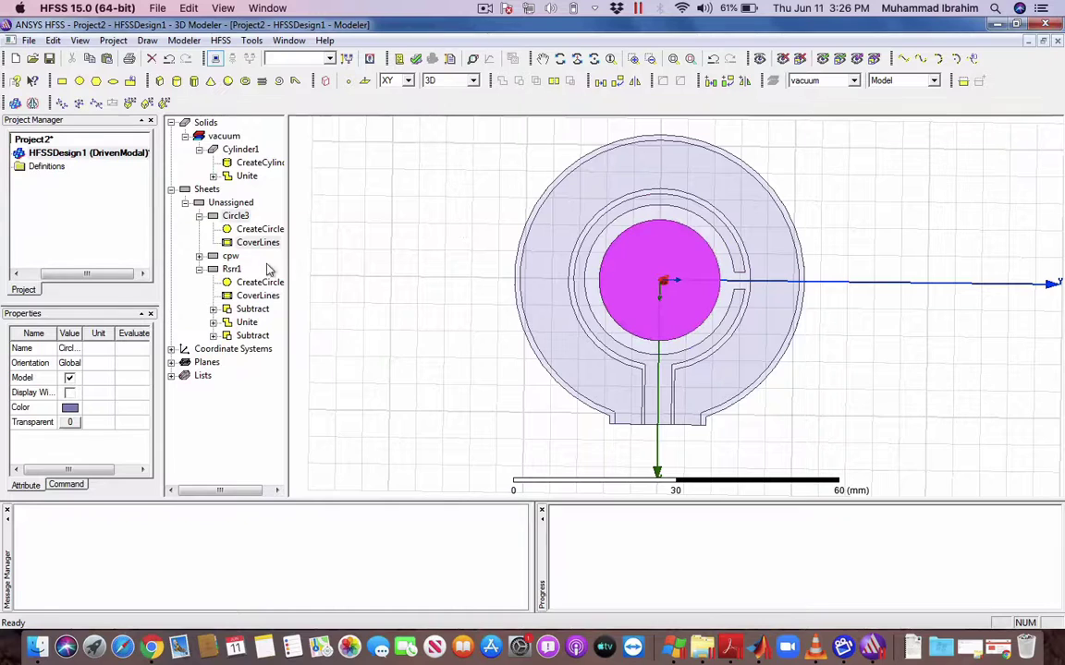
- Rename the new inner circle as Rsrr2
double_click(235, 215)
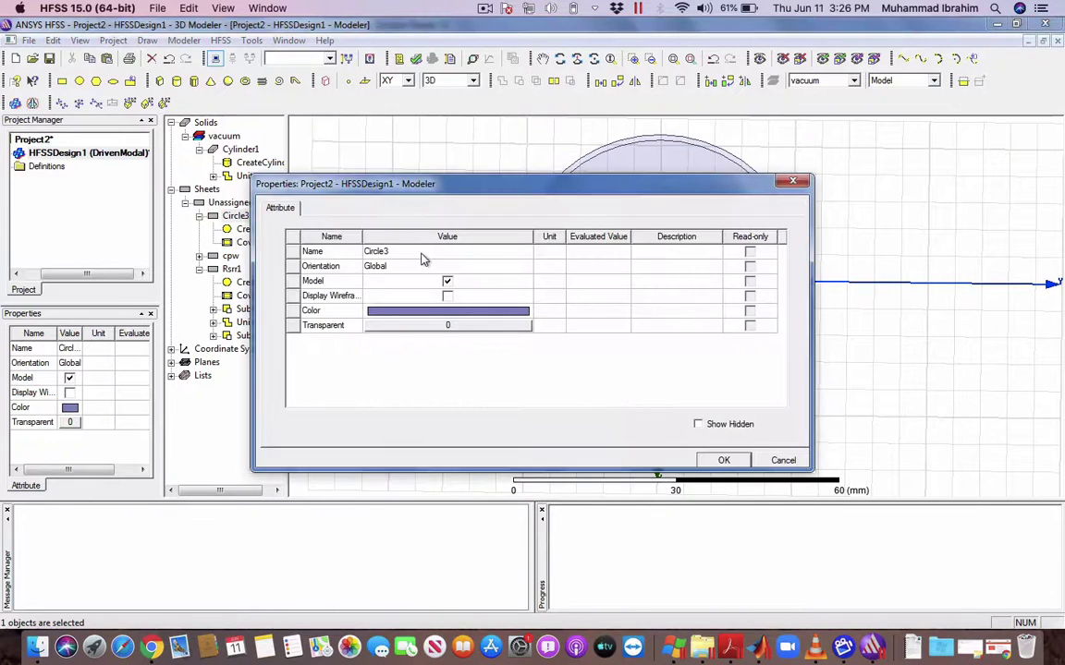
left_click(422, 253)
type("Rsrr2")
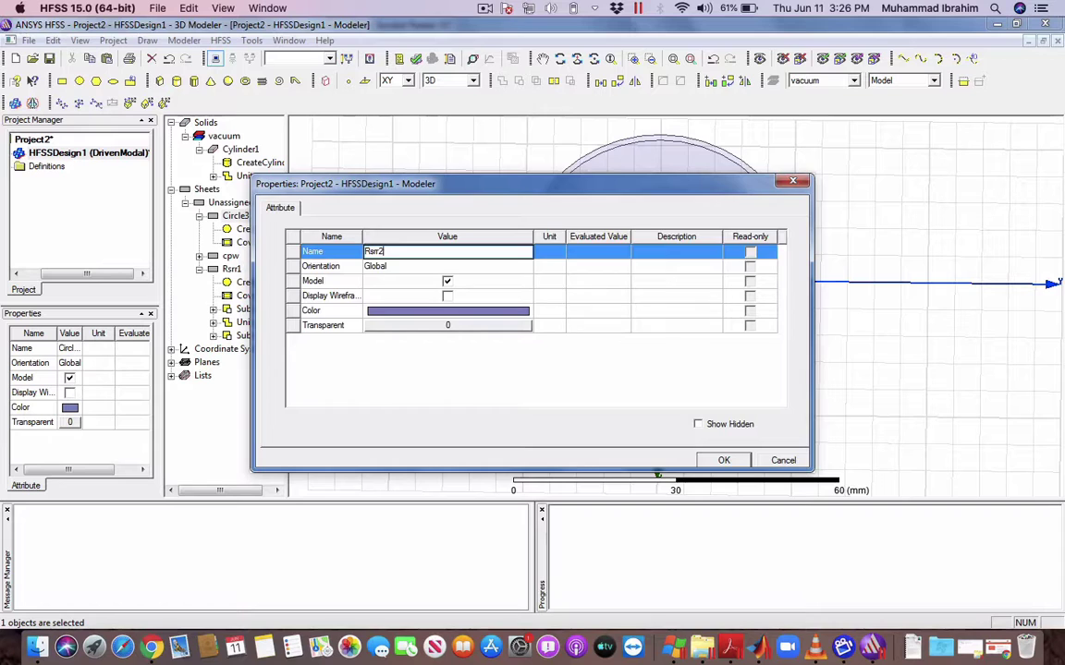
key("Return")
key("Return")
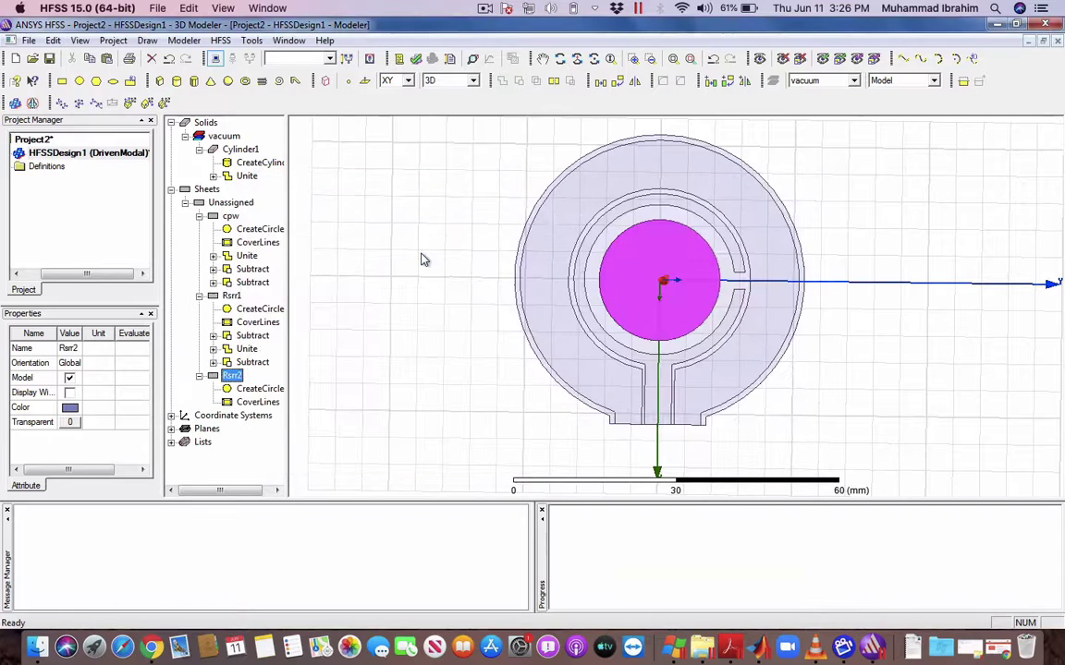
- Set the Rsrr2 circle's center position to 0, 0, 0.15 mm and its radius to 13 mm
double_click(242, 389)
left_click(431, 281)
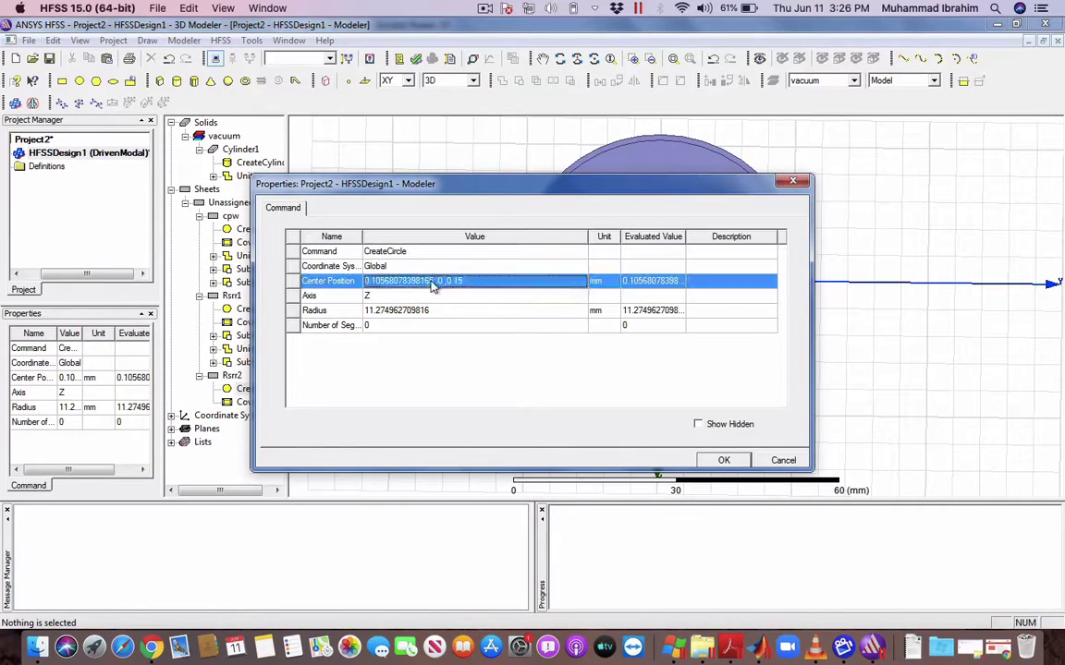
left_click(458, 281)
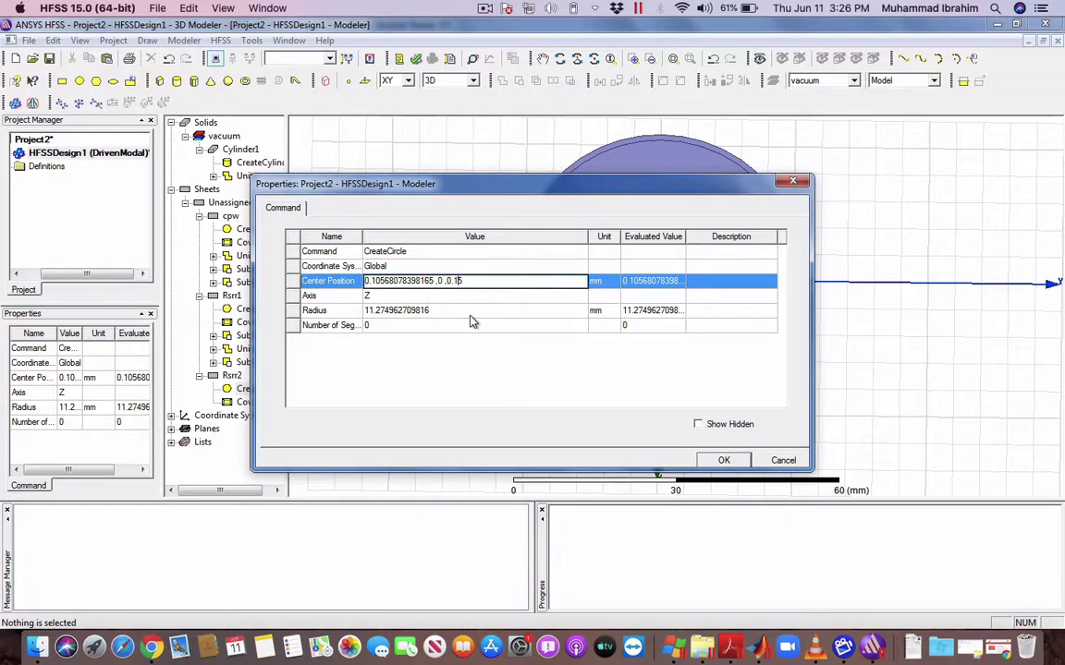
key("Left")
key("Left")
key("Left")
key("shift+Left")
key("shift+Left")
key("shift+Left")
key("shift+Left")
key("shift+Left")
key("shift+Left")
key("shift+Left")
key("shift+Left")
key("shift+Left")
key("shift+Left")
key("shift+Left")
key("shift+Left")
key("shift+Left")
key("shift+Left")
key("shift+Left")
key("BackSpace")
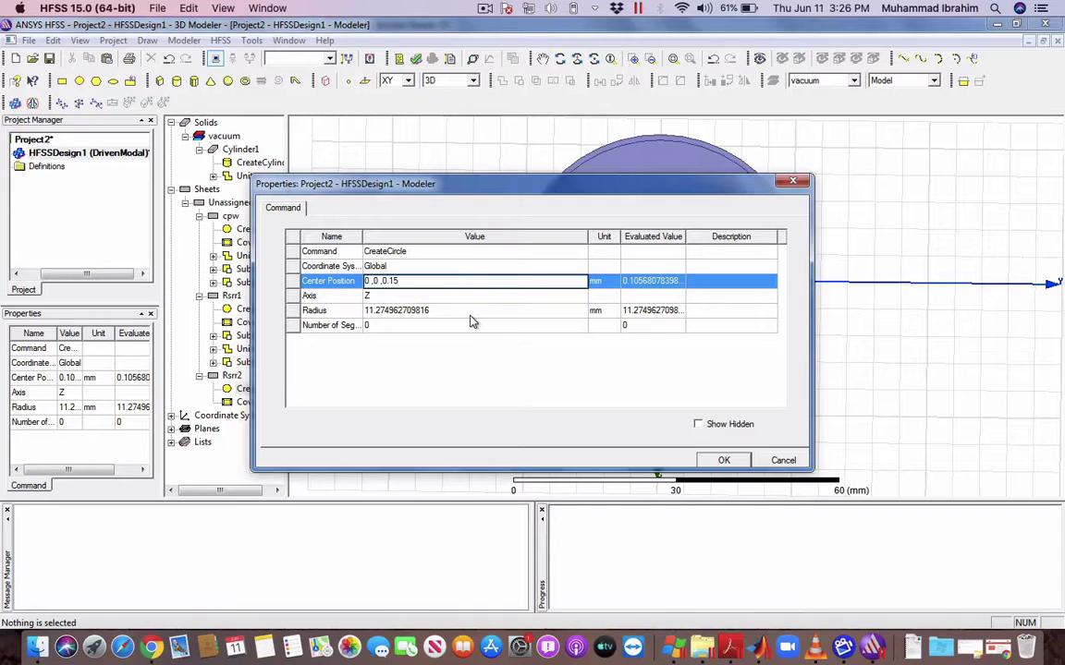
left_click(471, 312)
type("13")
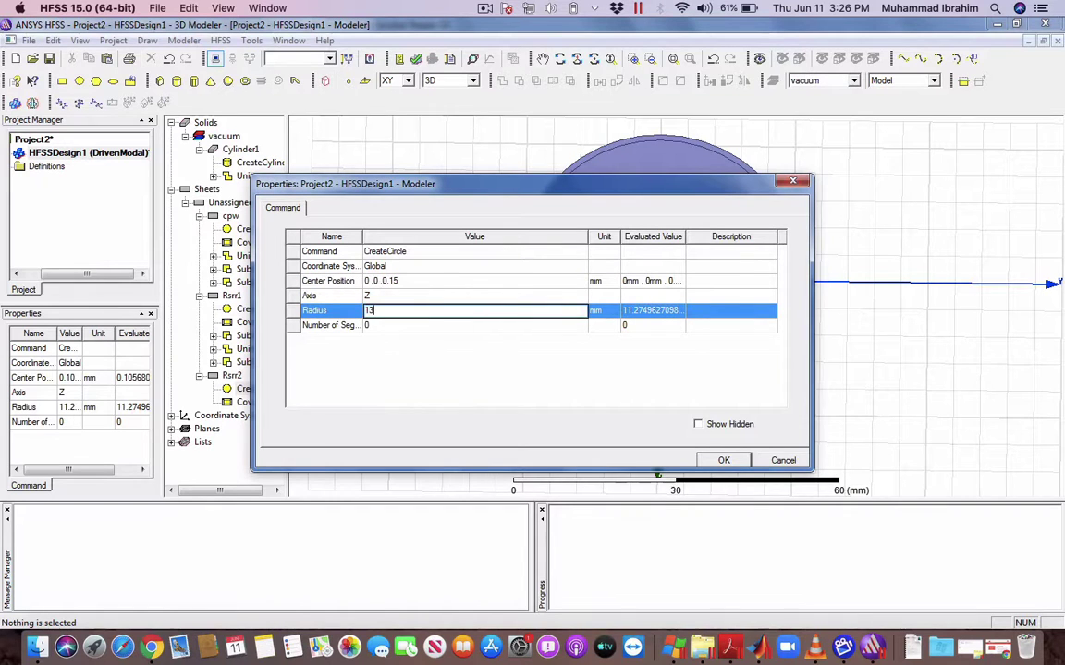
left_click(471, 321)
key("Return")
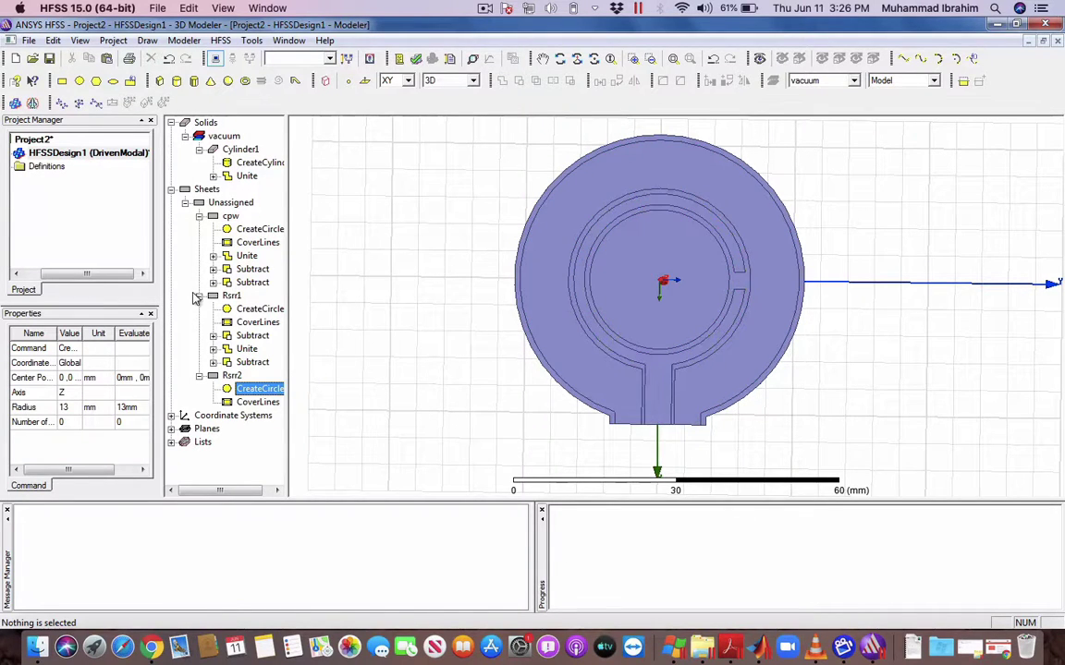
- Draw a circle with a radius of about 11.2 mm centred at the origin, inside the Rsrr2 circle
left_click(79, 81)
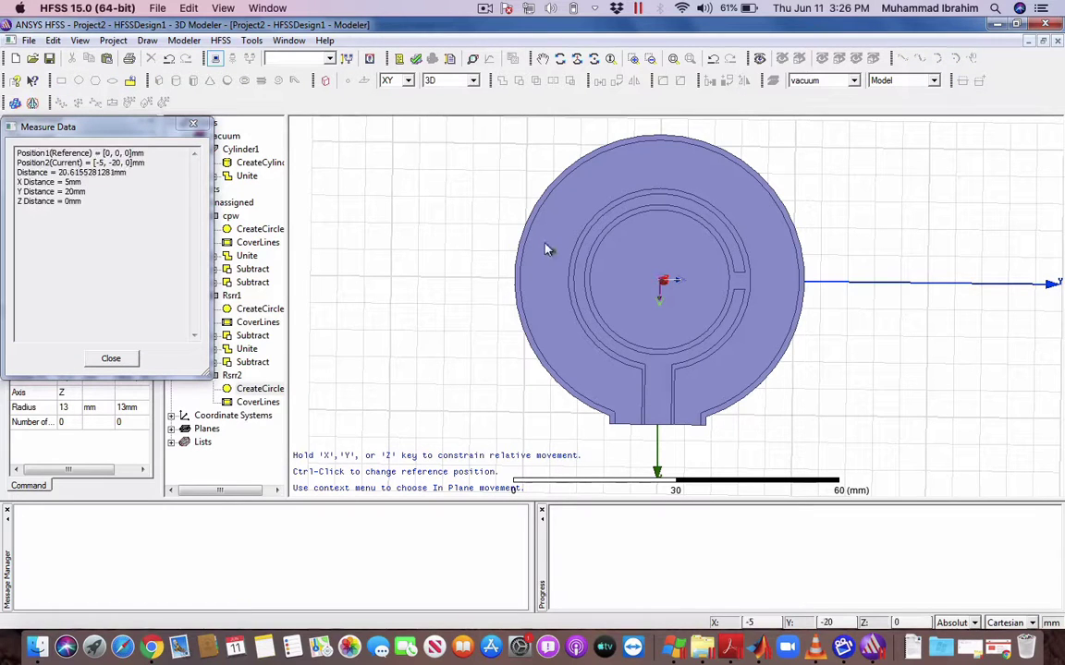
left_click(670, 291)
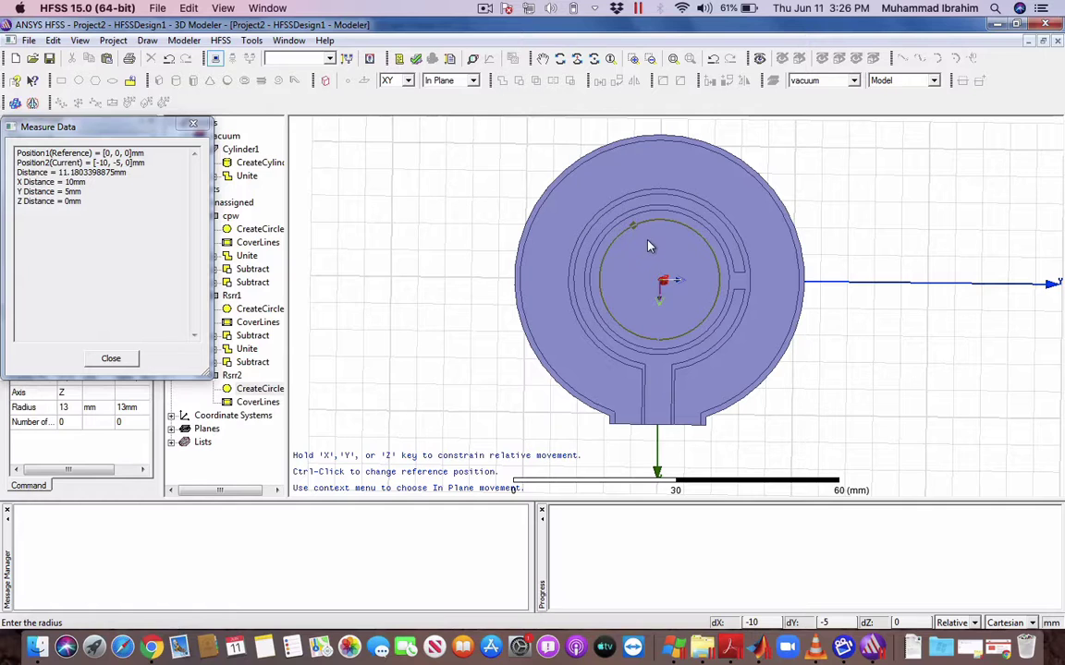
left_click(647, 242)
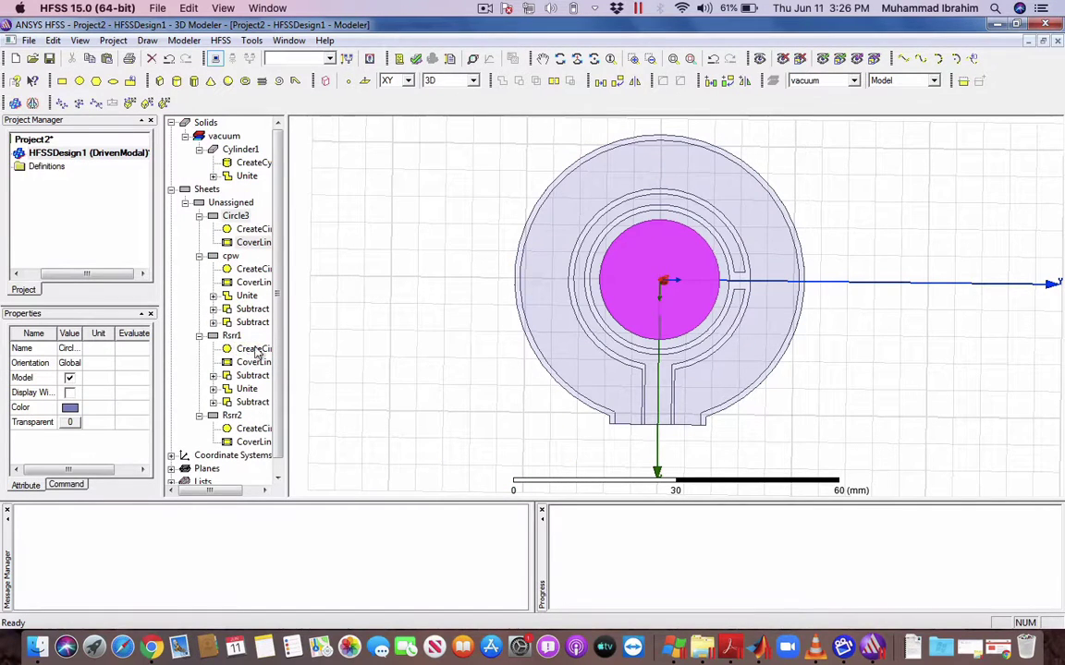
- Set the new inner circle's radius to 11 mm and its center position to 0, 0, 0.15 mm
double_click(248, 228)
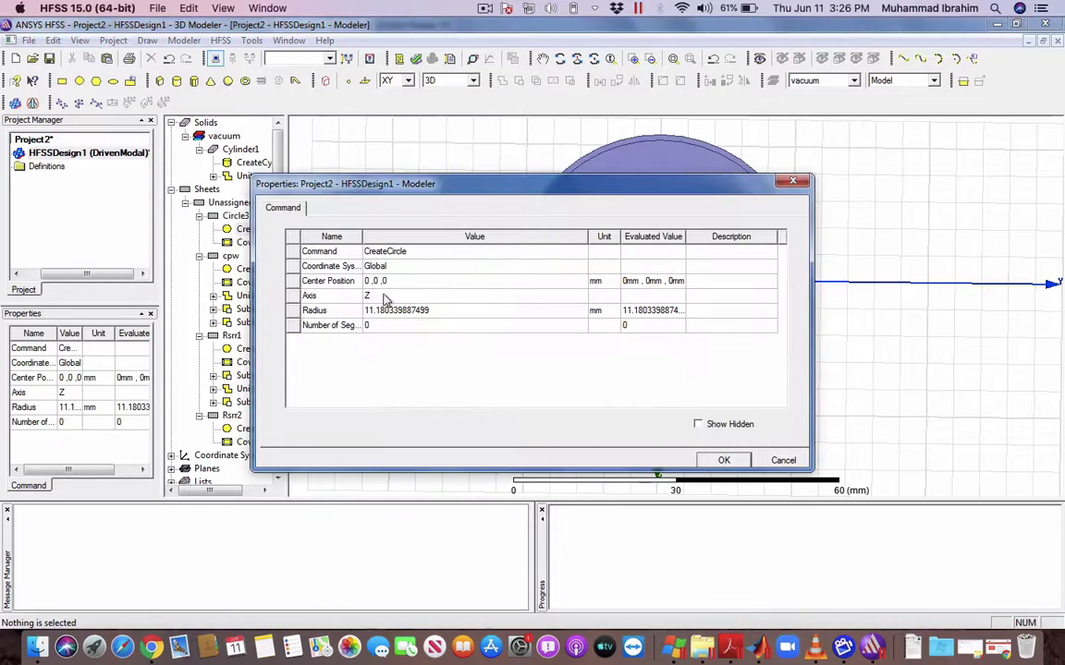
left_click(445, 310)
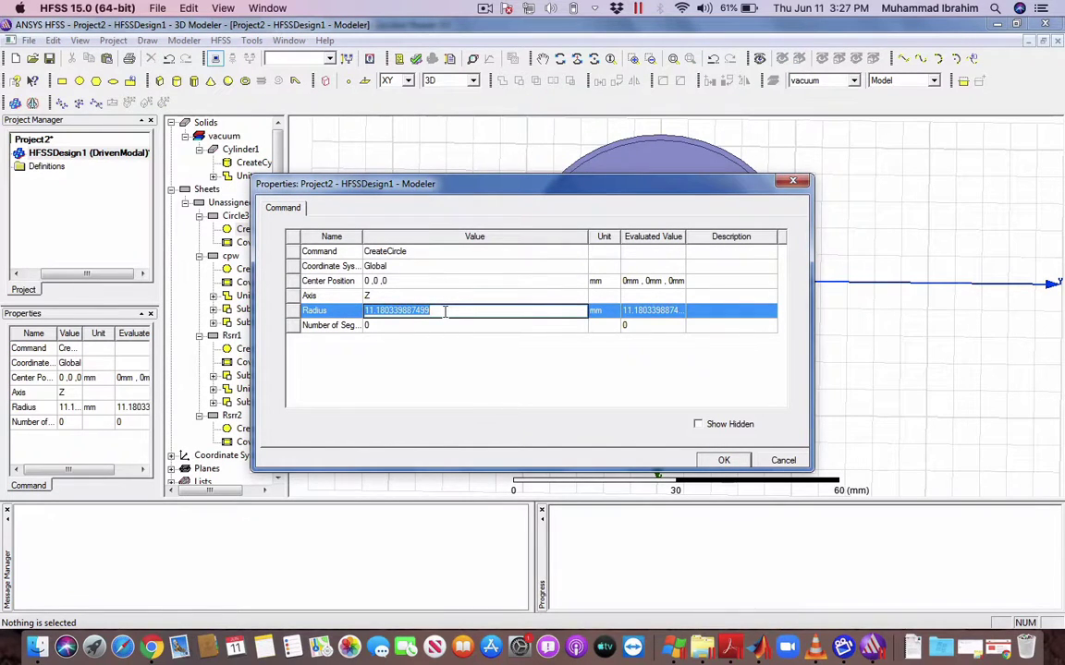
type("1")
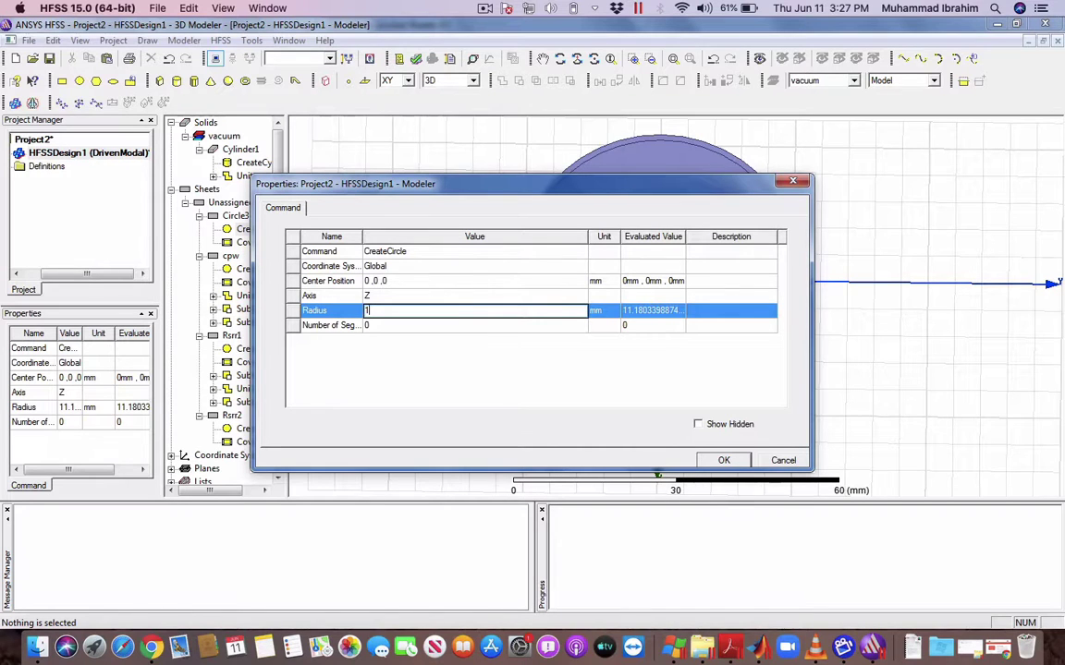
type("1")
key("Return")
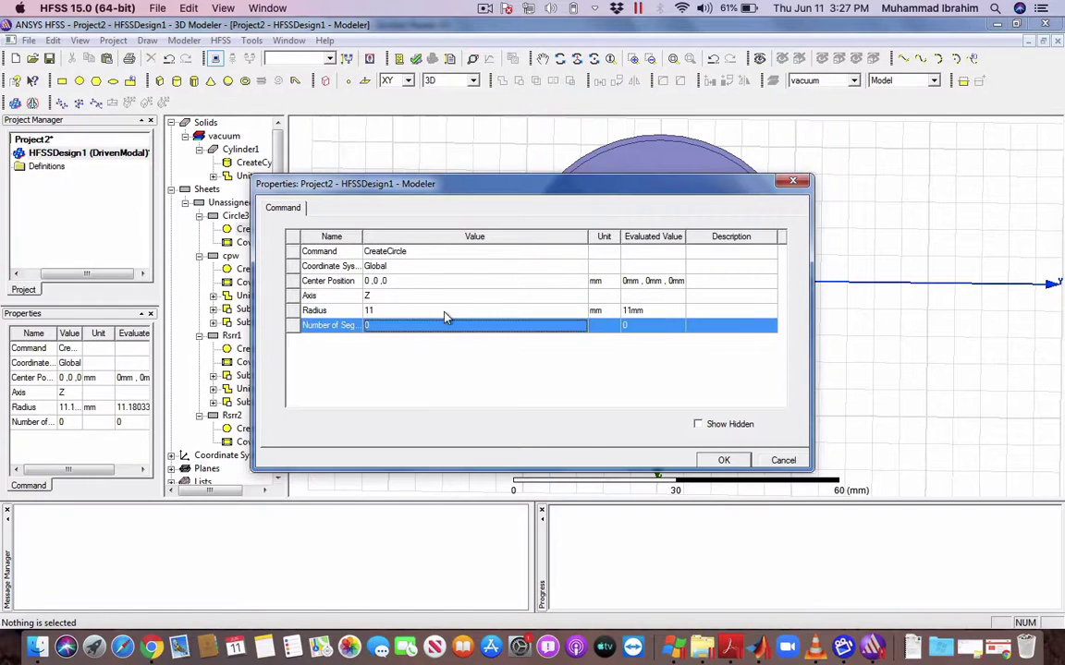
key("Return")
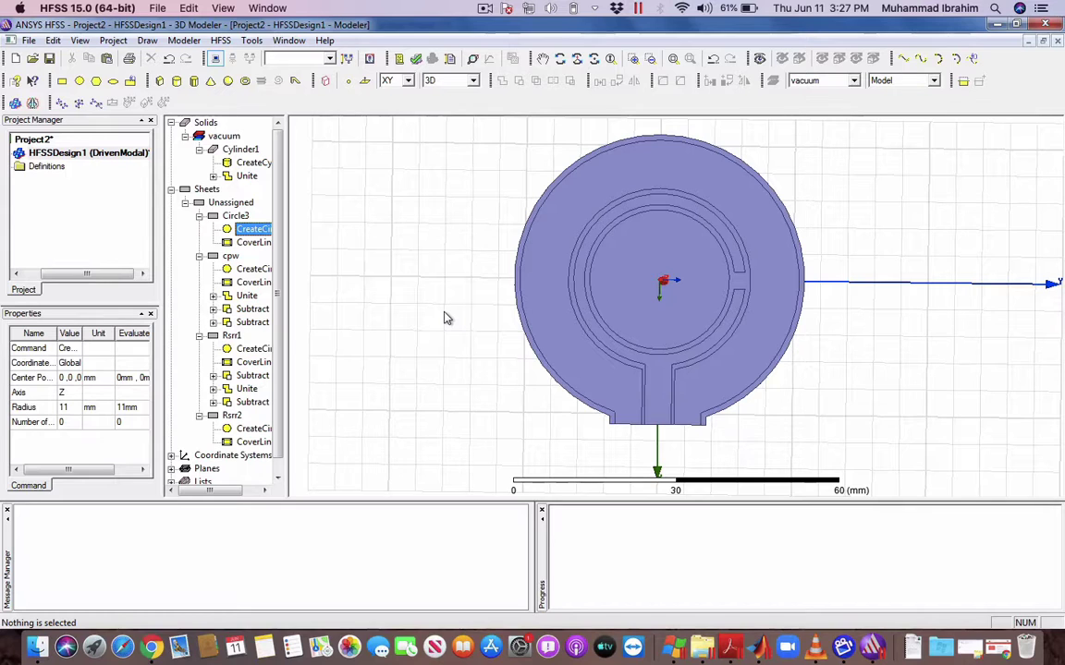
left_click(234, 215)
double_click(247, 229)
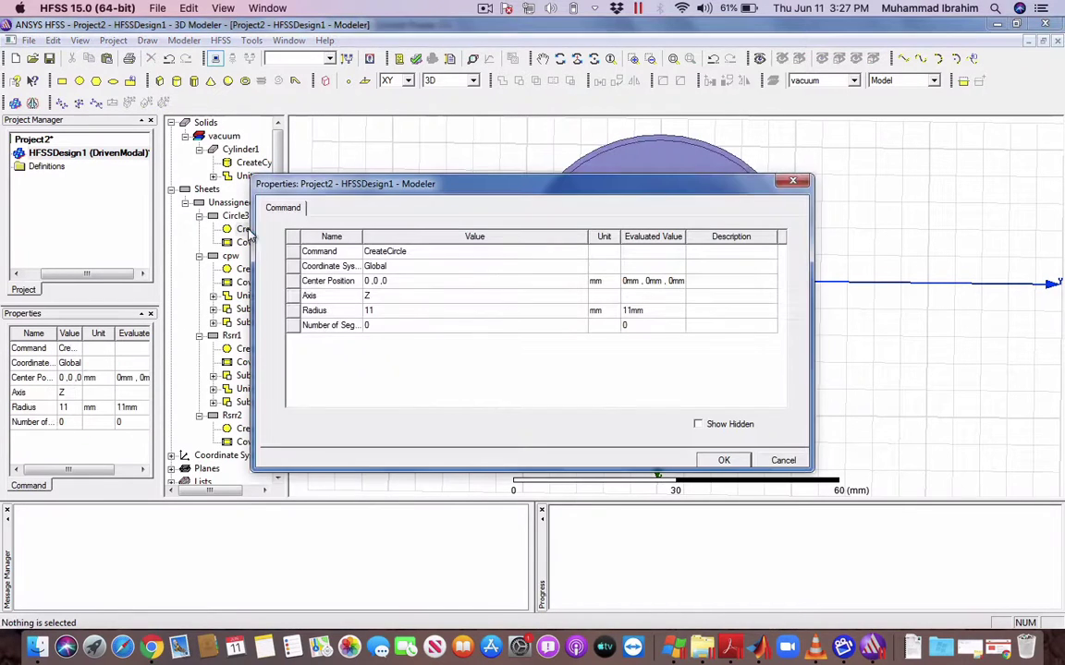
left_click(401, 282)
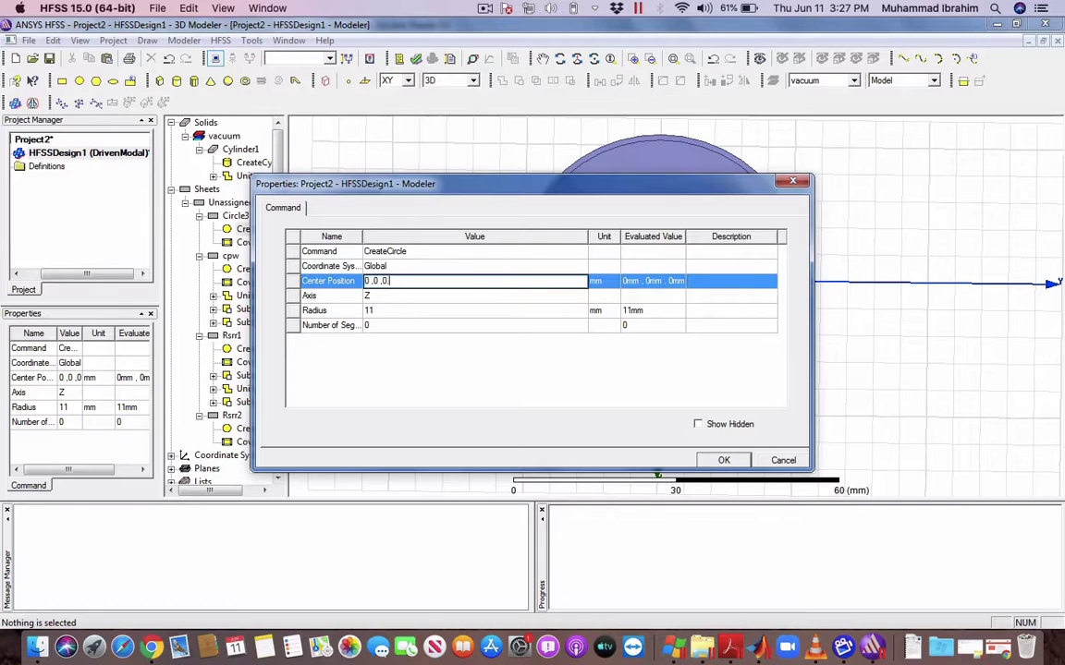
type(".15")
key("Return")
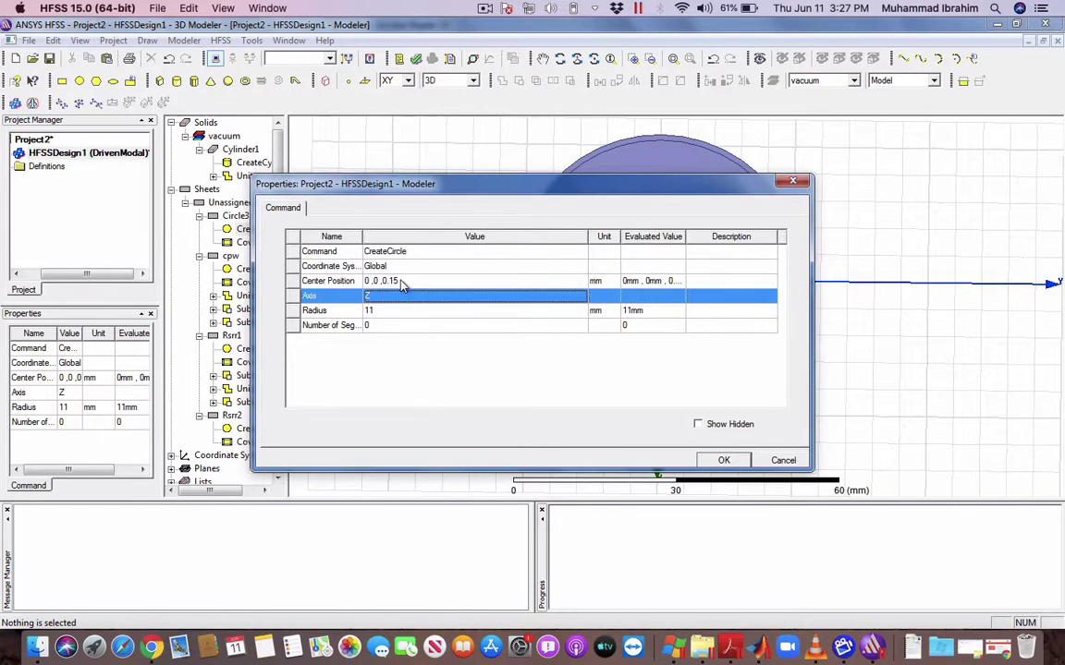
key("Return")
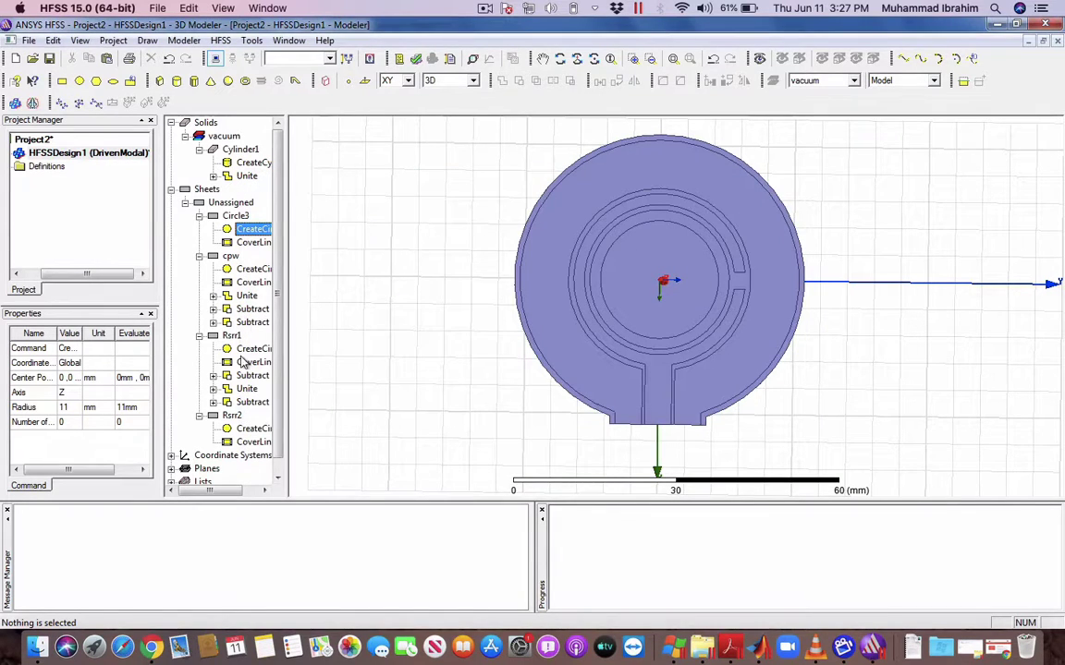
- Subtract the 11 mm circle from Rsrr2, without cloning the tool object, to form the inner ring
left_click(232, 416)
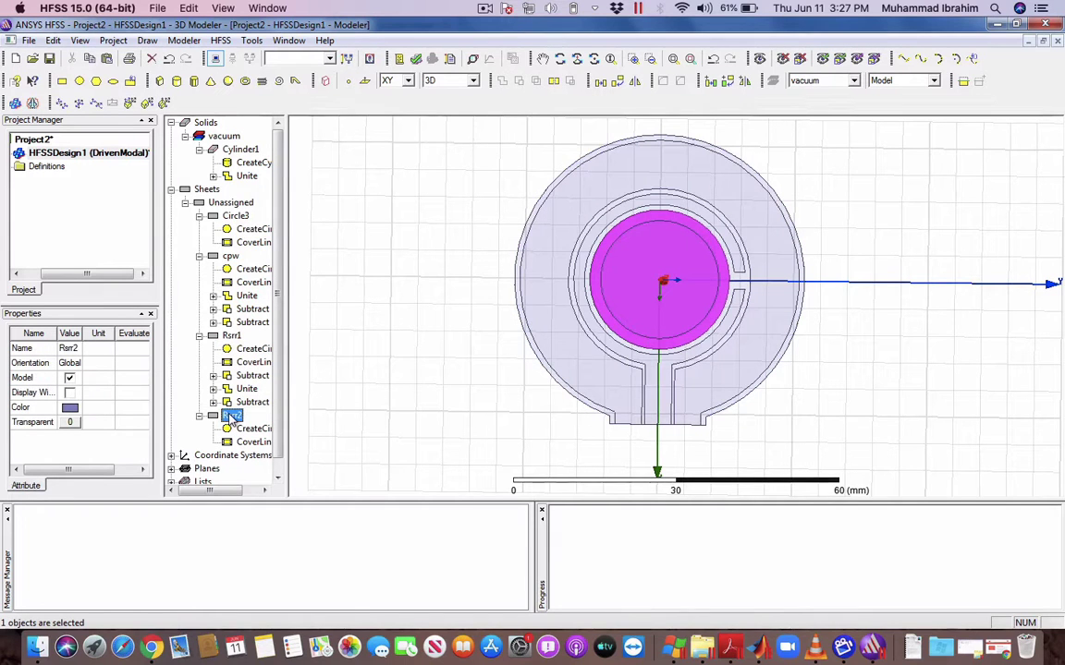
left_click(231, 216, "ctrl")
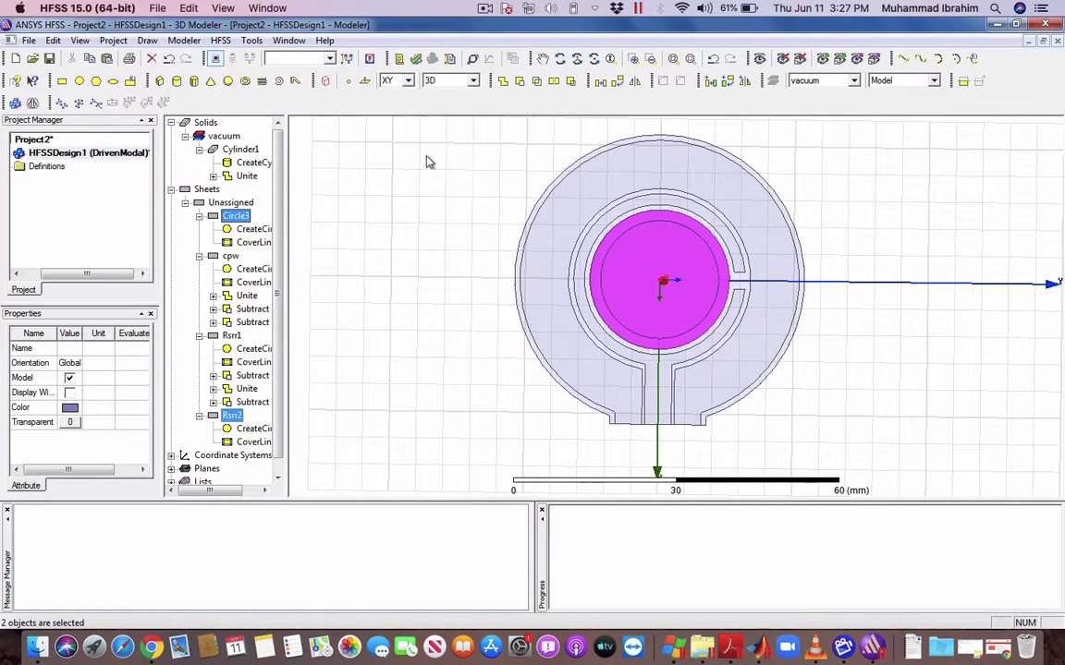
left_click(520, 81)
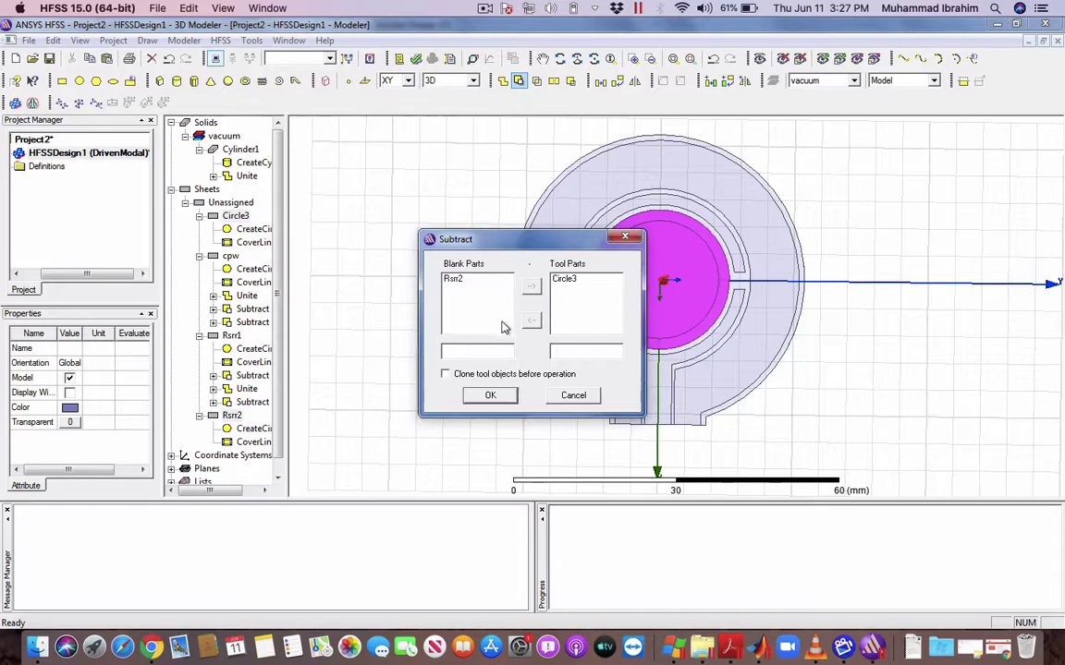
left_click(490, 396)
left_click(427, 350)
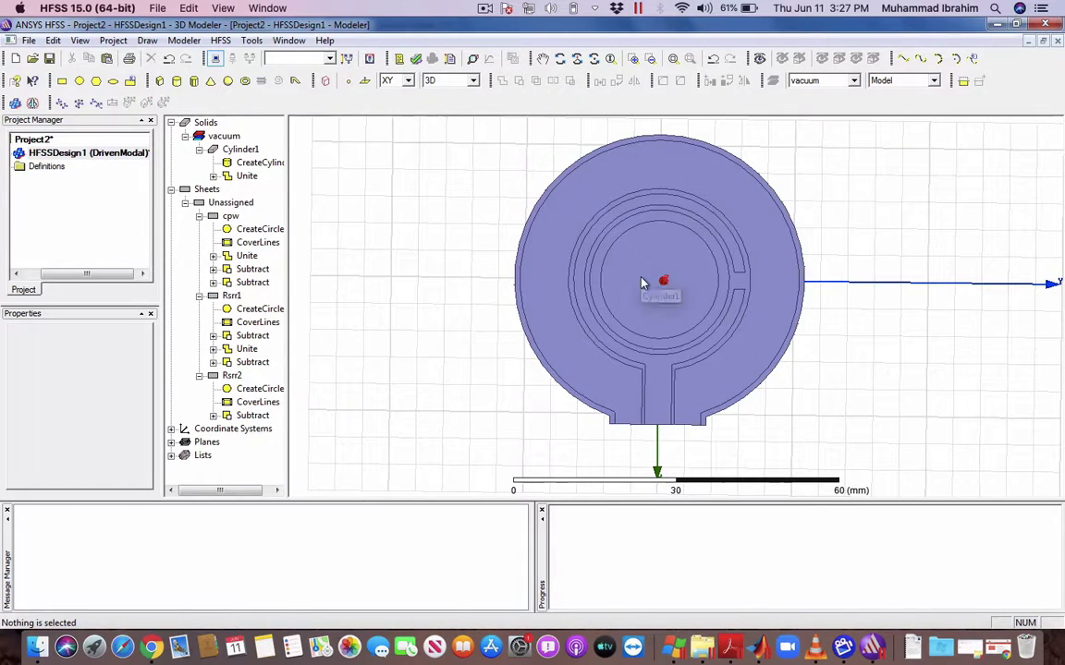
- Select the Rsrr2 ring, check its gap location in the paper's Fig. 4 in Acrobat Reader, and return to HFSS
left_click(596, 288)
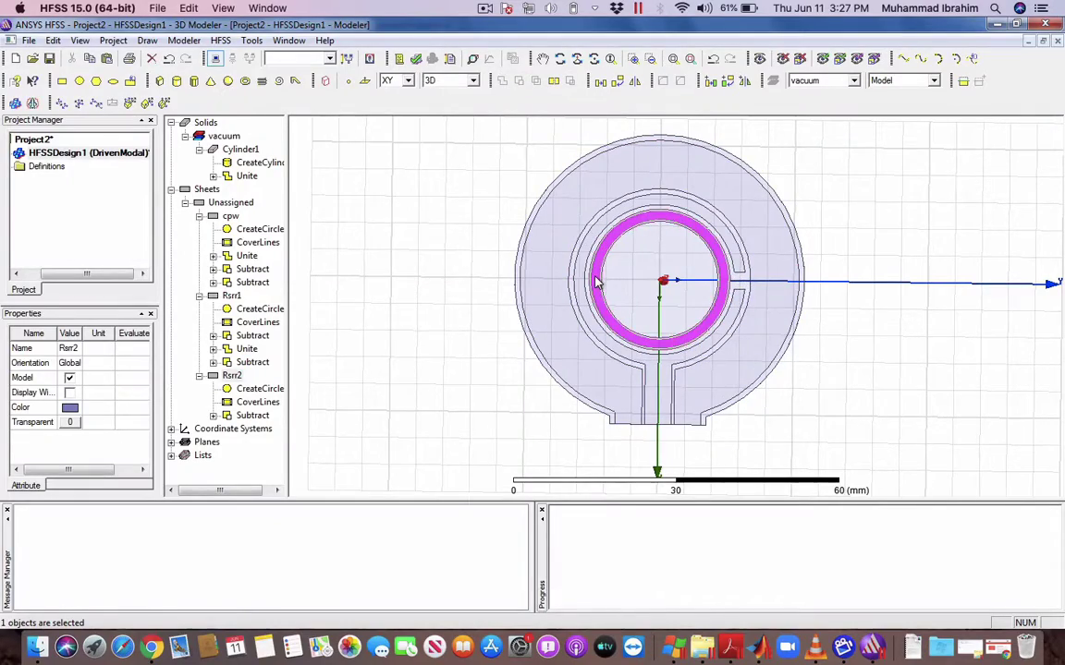
key("ctrl+Up")
left_click(500, 274)
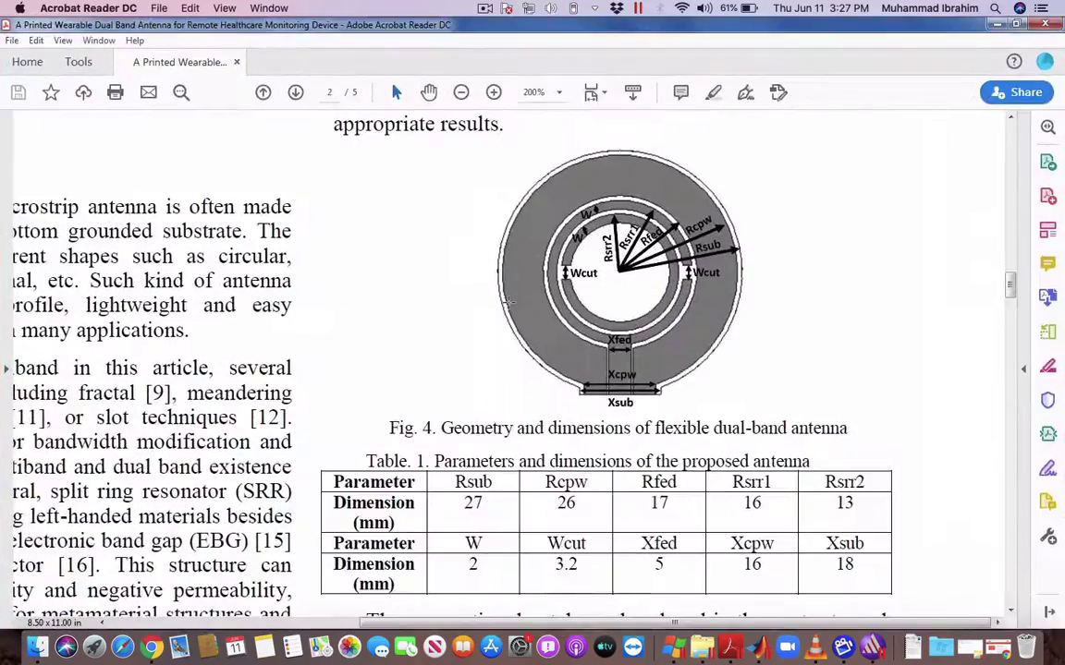
key("ctrl+Up")
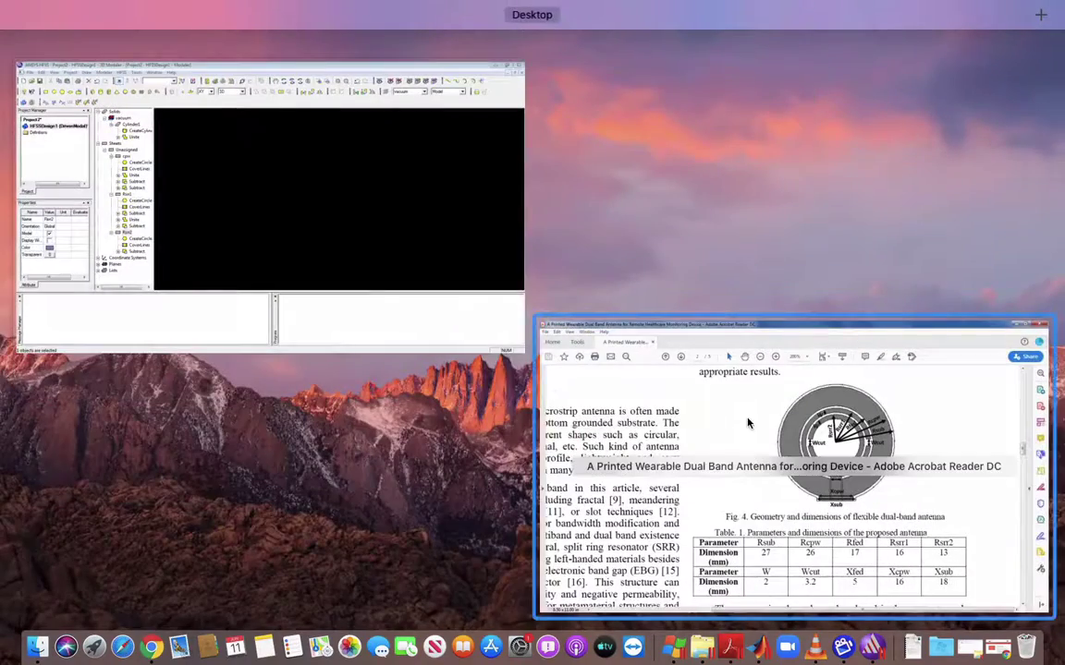
left_click(458, 291)
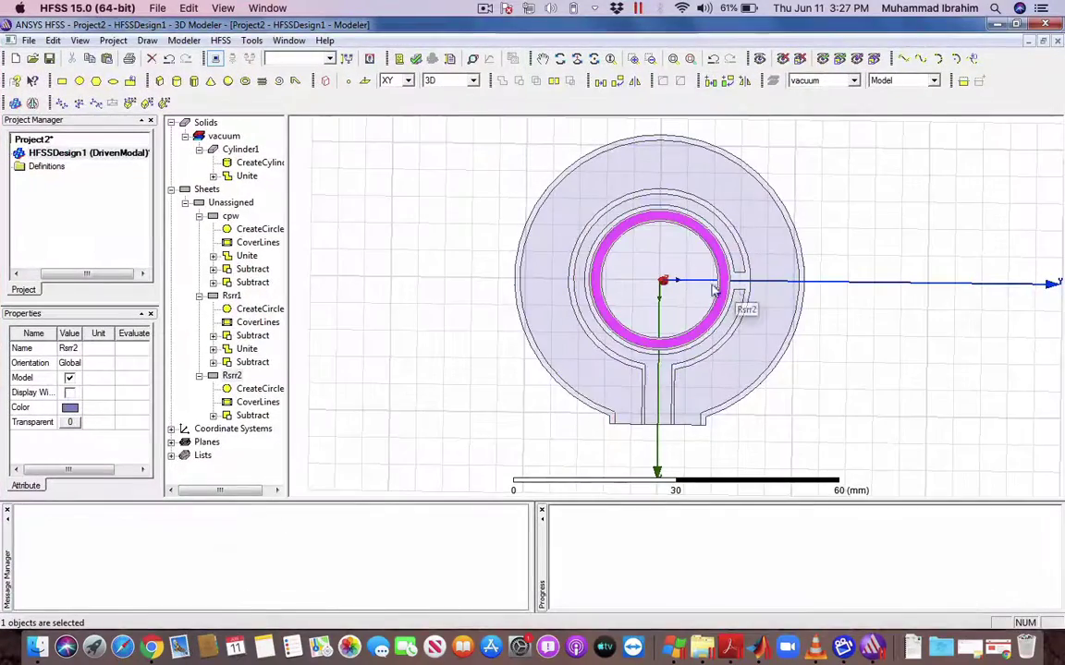
- Copy the gap rectangle from Rsrr1's last subtract operation and paste it as a new sheet
left_click(214, 362)
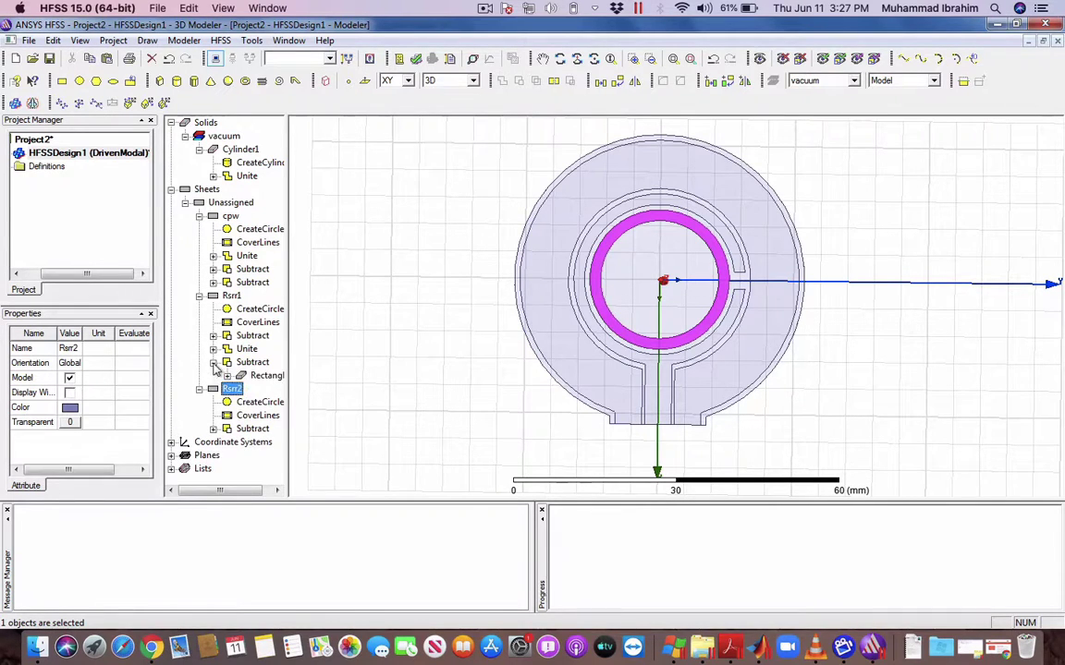
left_click(265, 376)
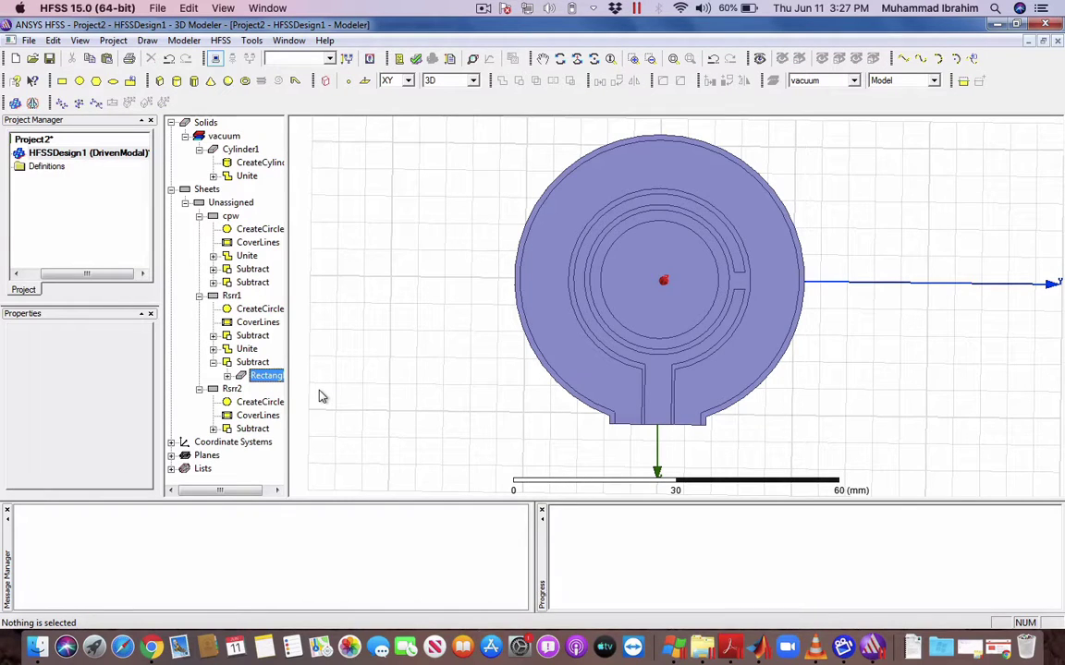
key("ctrl+v")
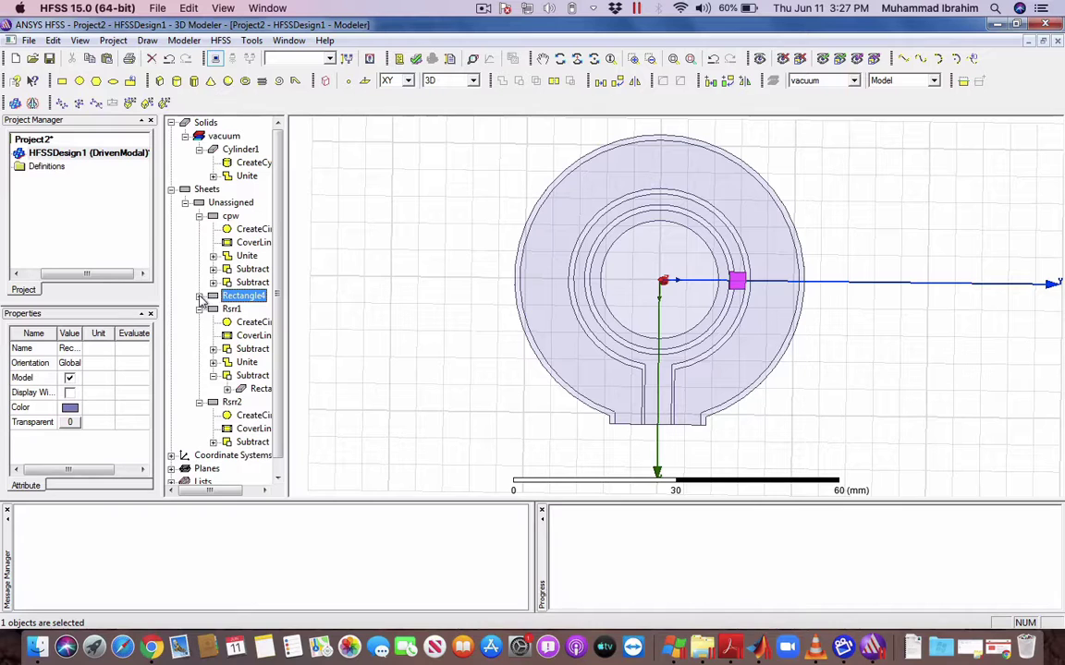
- Set the pasted rectangle's position to -3.2/2, -13, 0.15 mm and its YSize to -3 mm
left_click(199, 297)
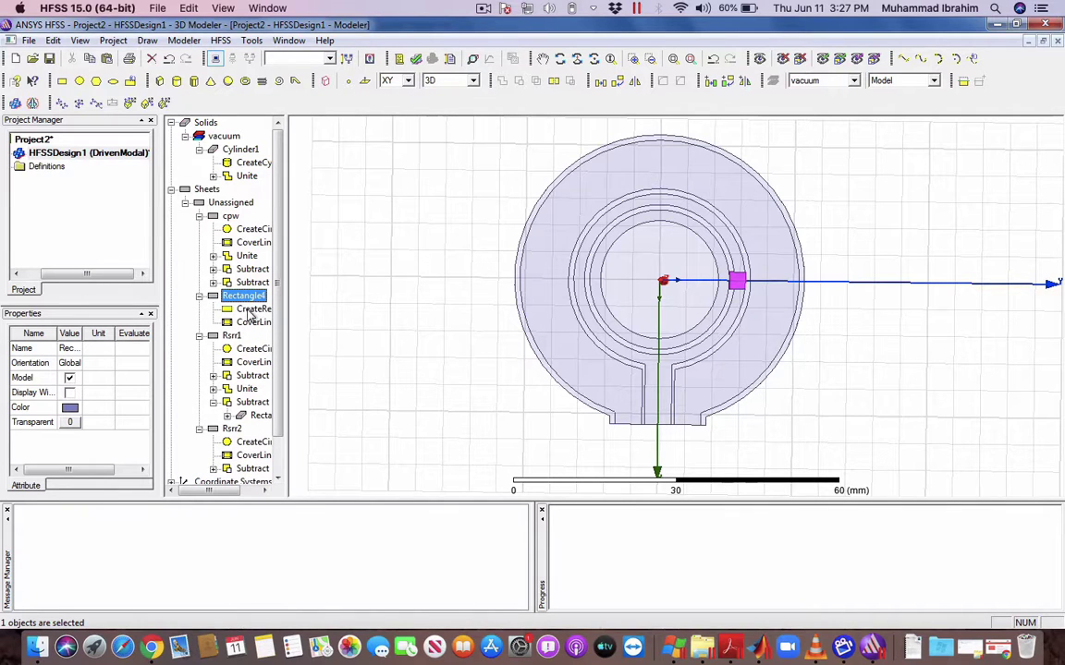
double_click(250, 312)
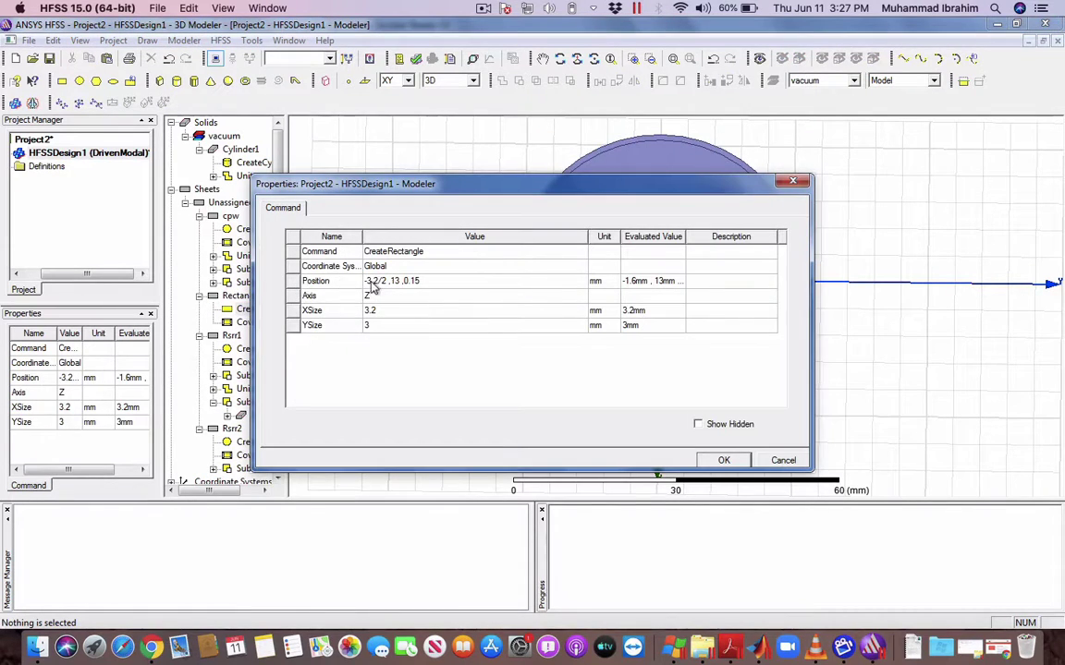
left_click(393, 281)
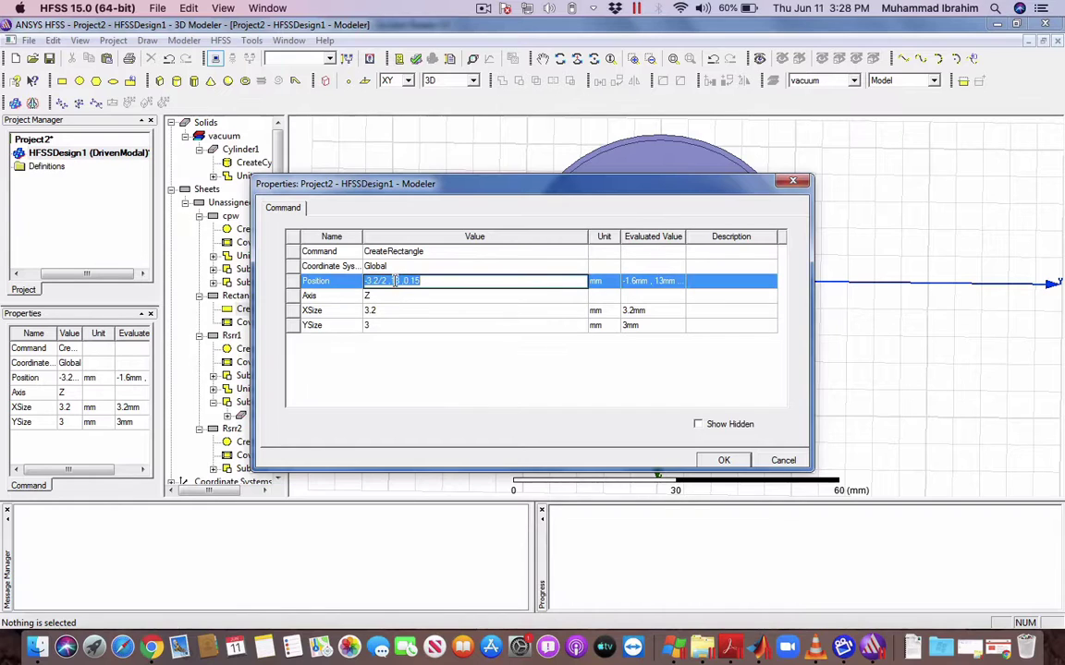
left_click(392, 281)
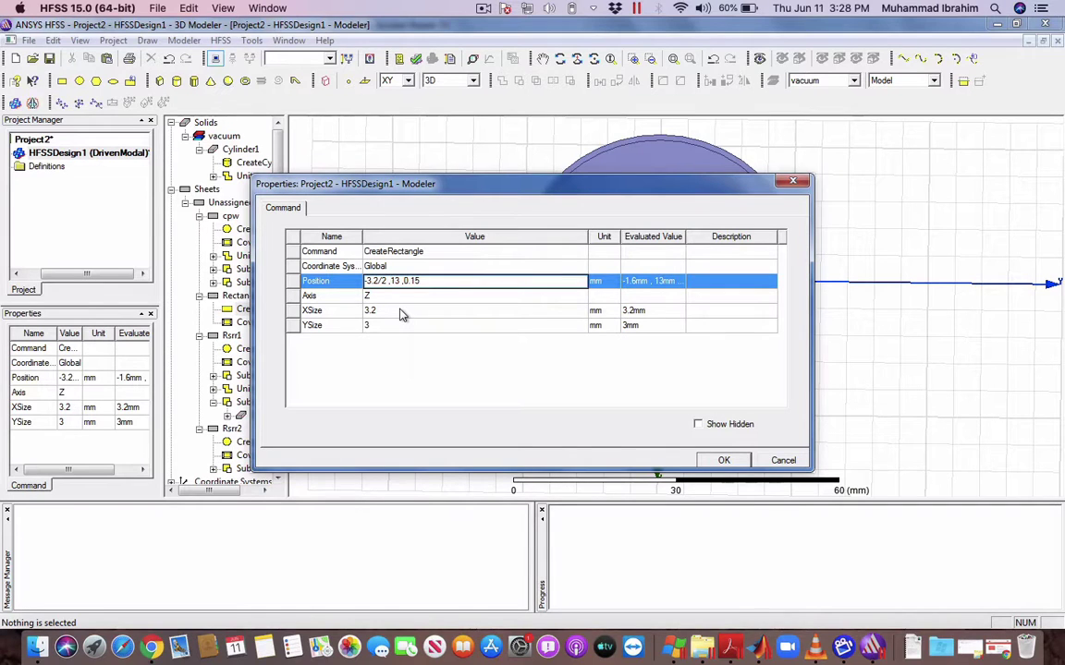
type("-")
left_click(401, 315)
key("Tab")
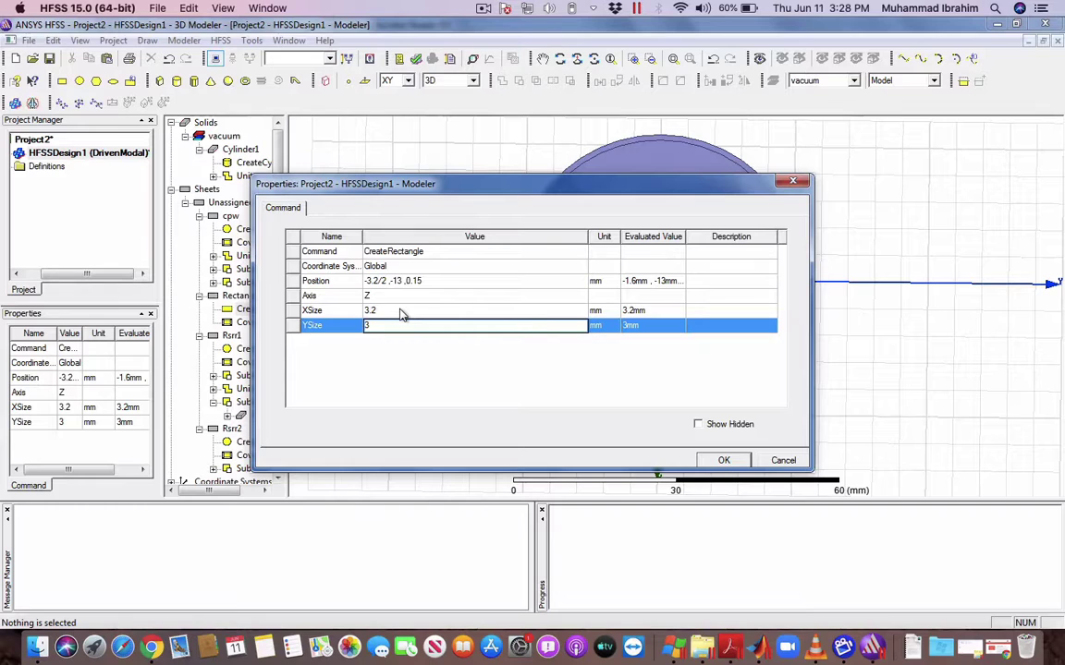
type("-")
key("Return")
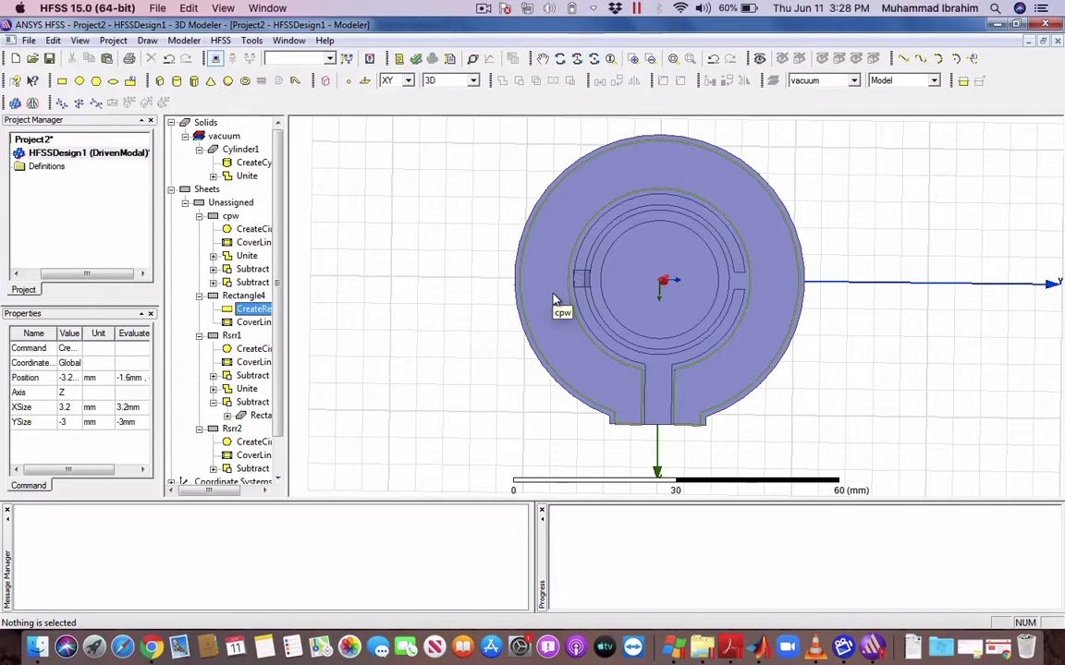
- Set the pasted rectangle's position to -3.2/2, -11, 0.15 mm so it crosses the Rsrr2 ring
double_click(242, 311)
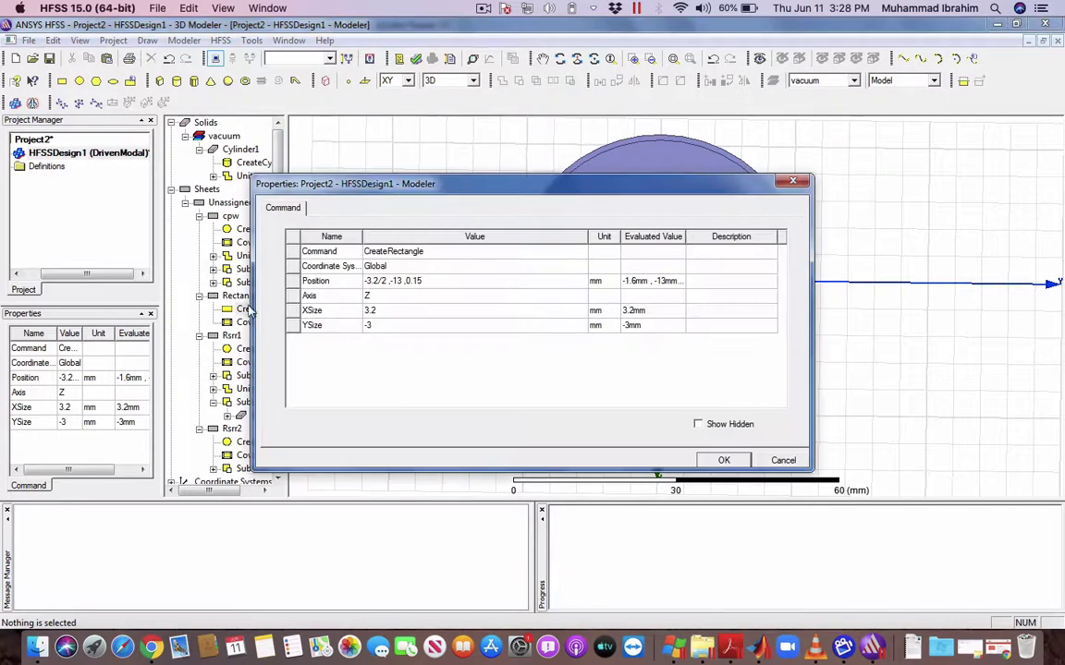
left_click(400, 280)
left_click(399, 281)
key("BackSpace")
key("BackSpace")
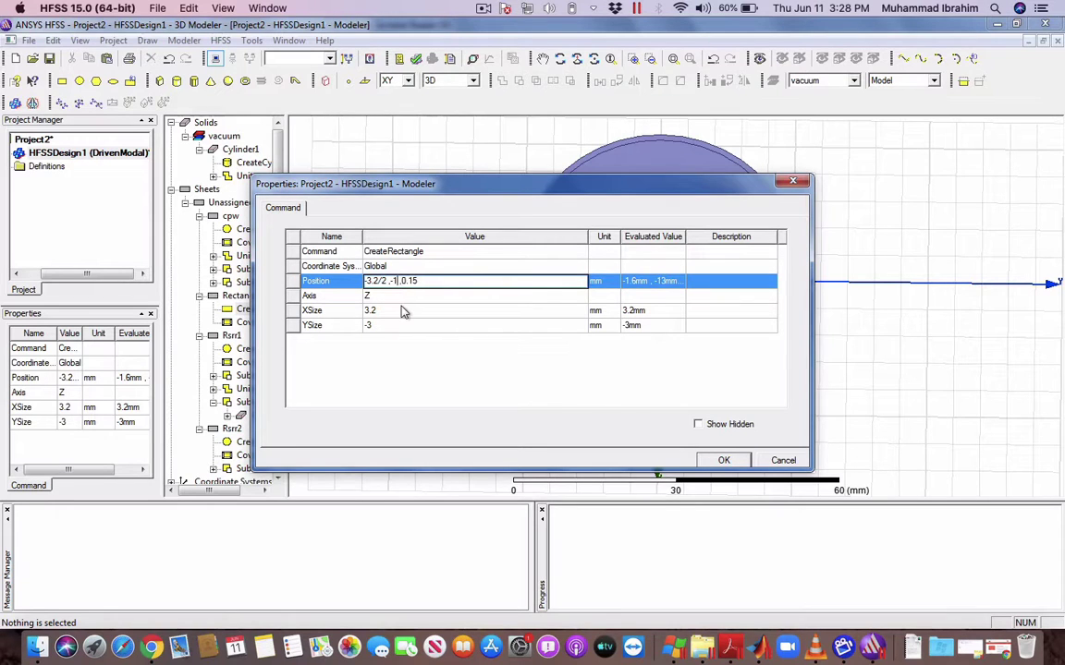
type("1")
left_click(401, 296)
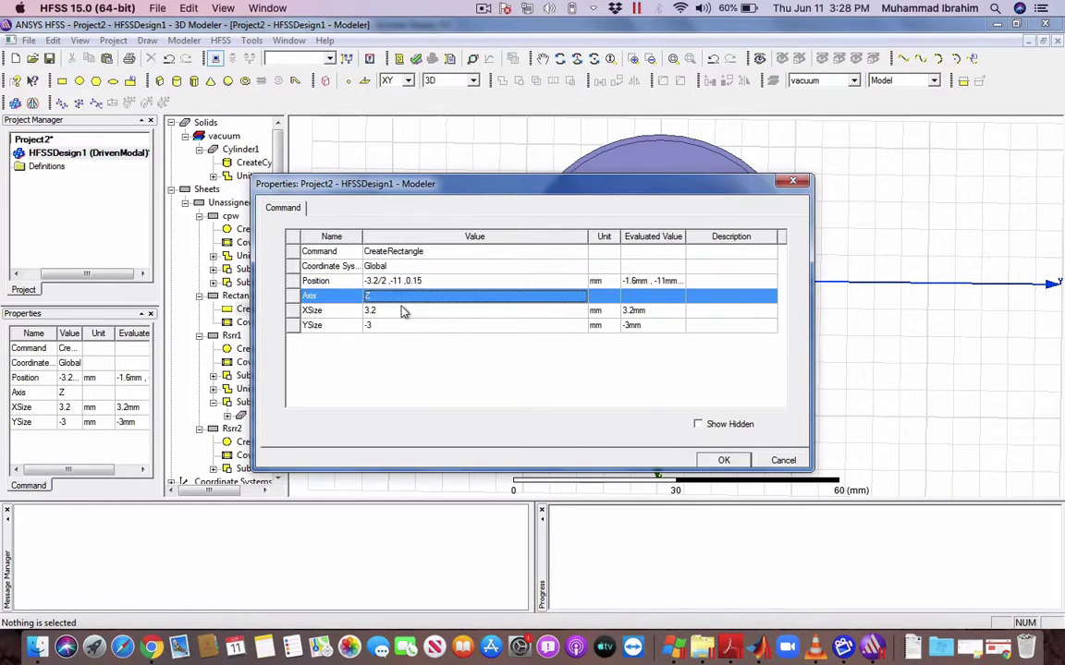
key("Return")
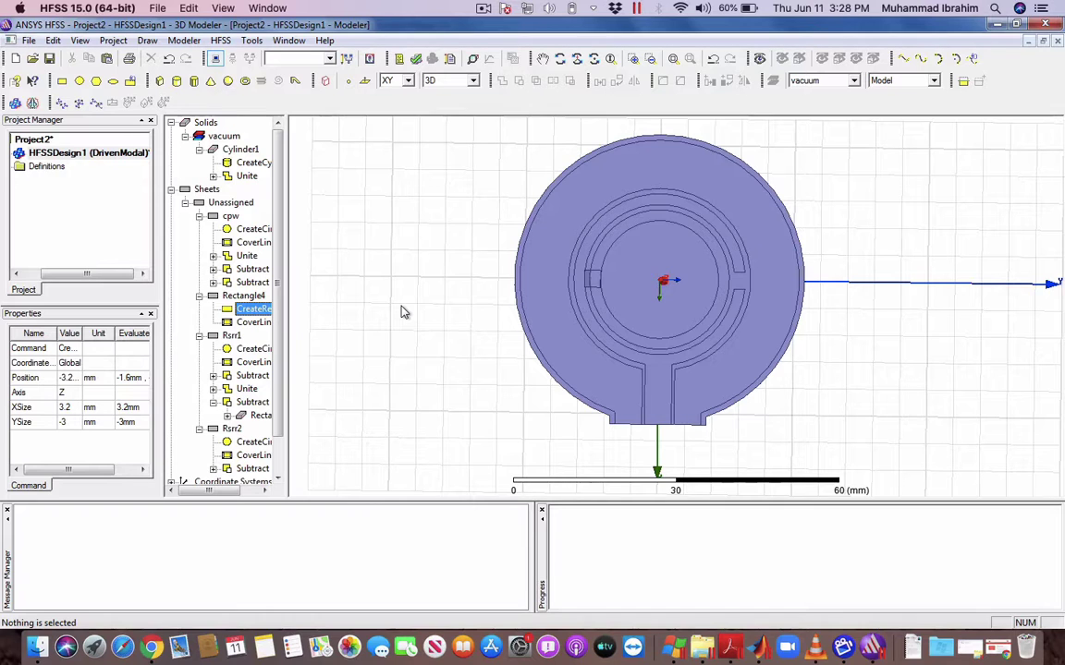
- Set the pasted gap rectangle's position to -3.2/2, -10.5, 0.15 mm so it fully crosses the Rsrr2 ring
double_click(252, 314)
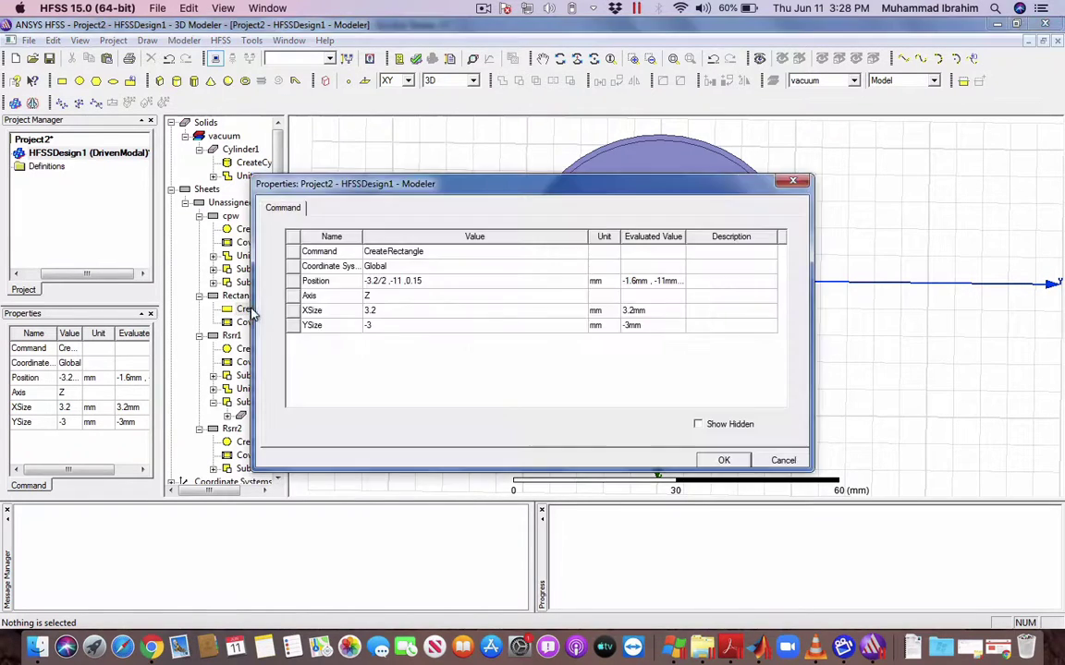
left_click(400, 285)
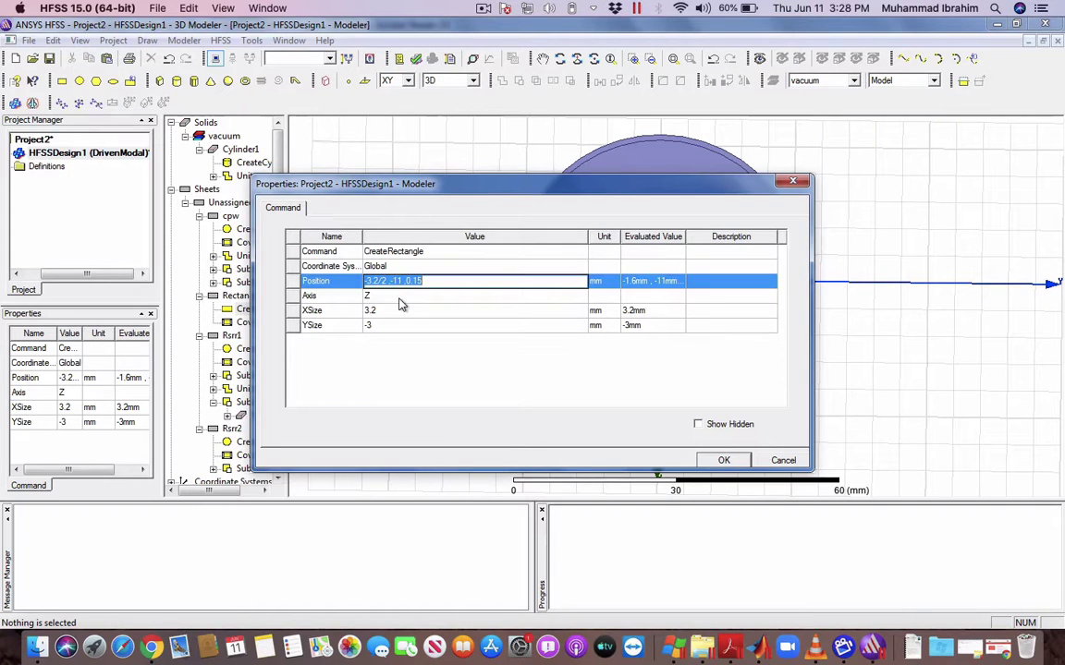
key("End")
key("Left")
key("Left")
key("Left")
key("Left")
key("Left")
key("Left")
key("BackSpace")
type("0.5")
key("Return")
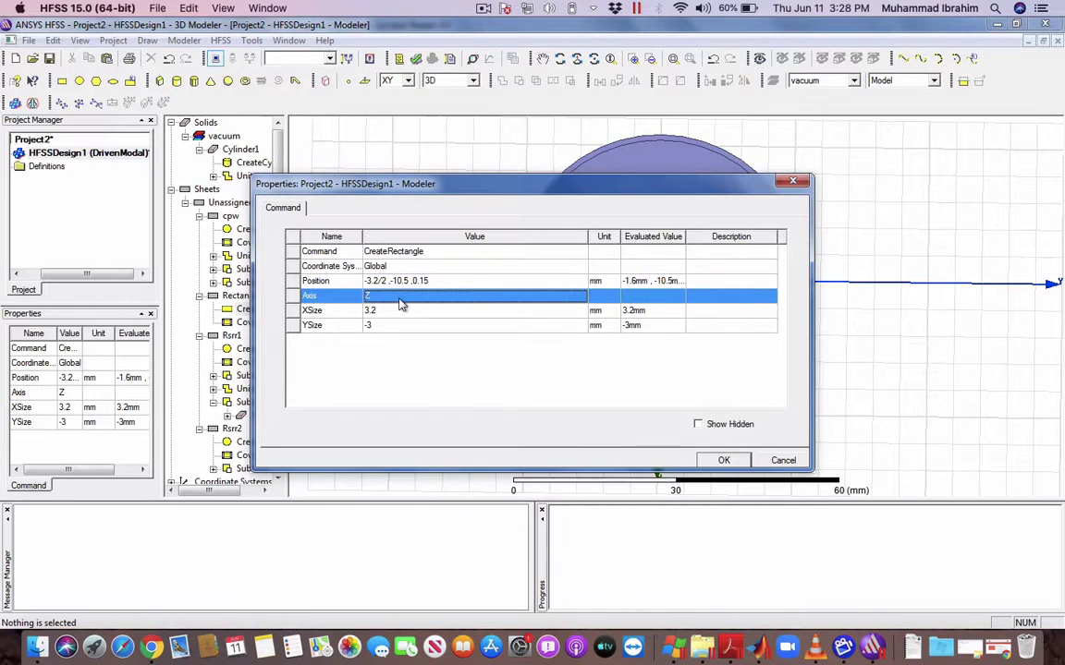
key("Return")
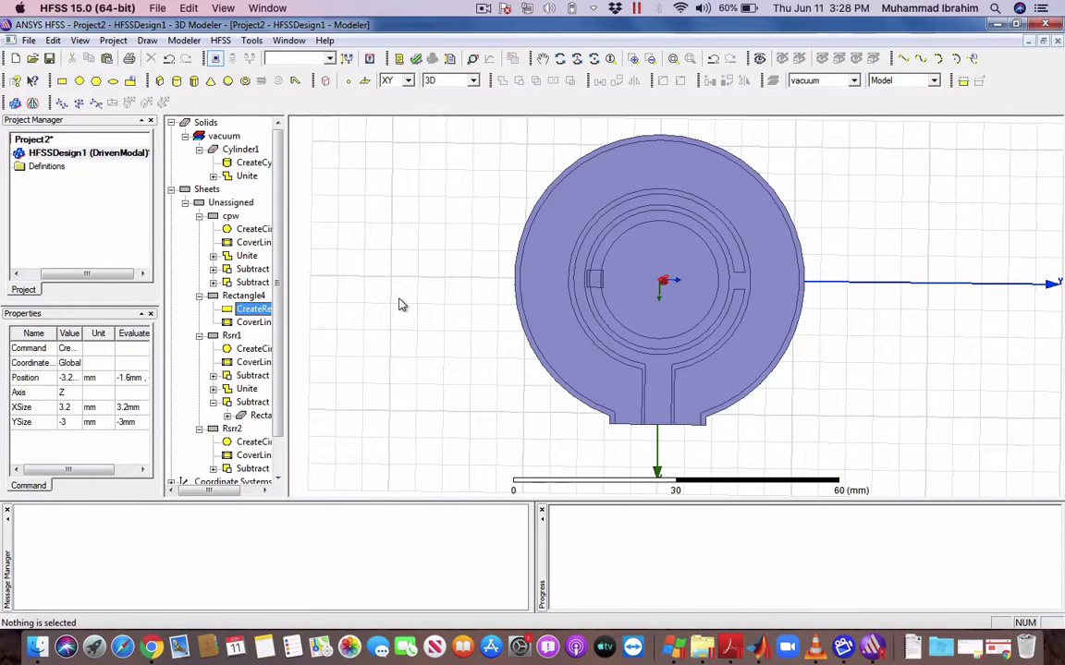
- Subtract the gap rectangle Rectangle4 from the Rsrr2 ring without cloning the tool object
left_click(231, 430)
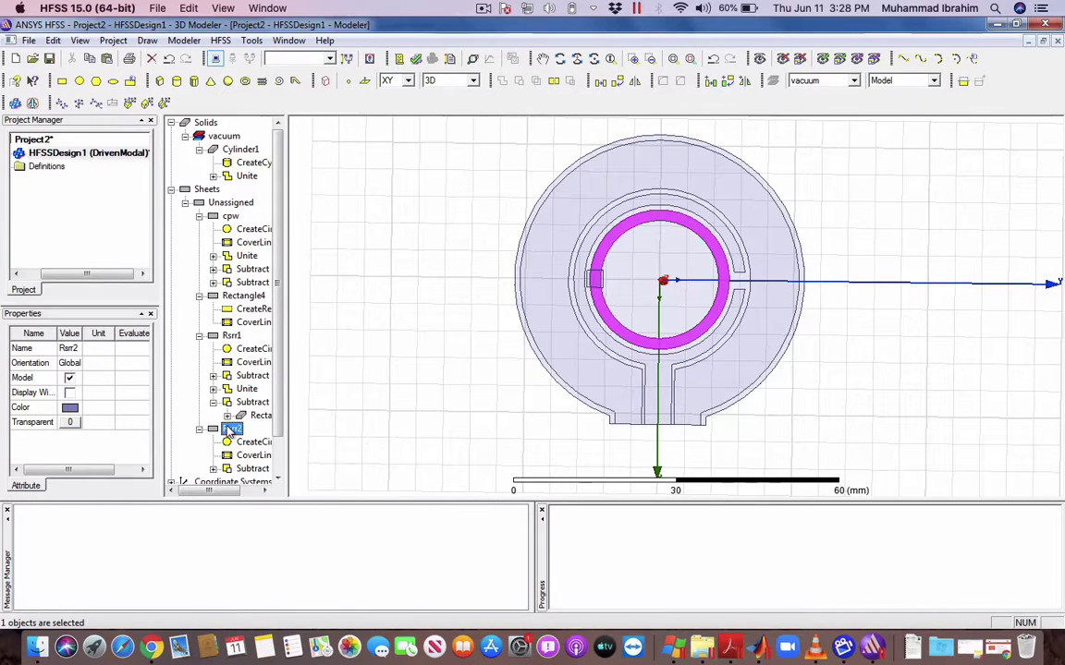
left_click(243, 296, "ctrl")
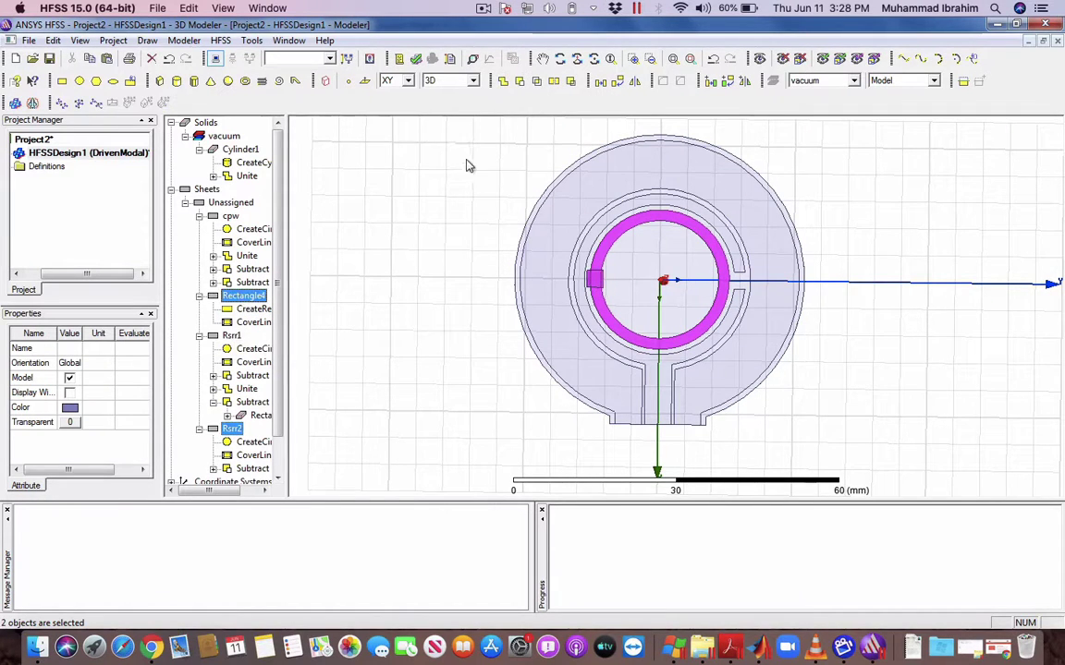
left_click(518, 81)
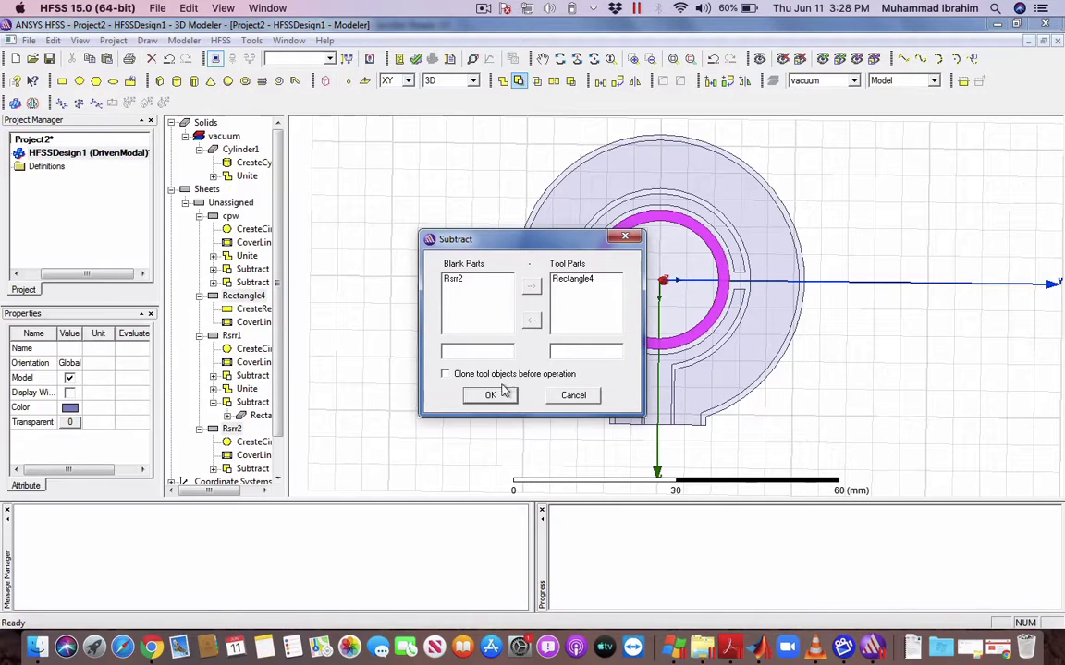
left_click(497, 397)
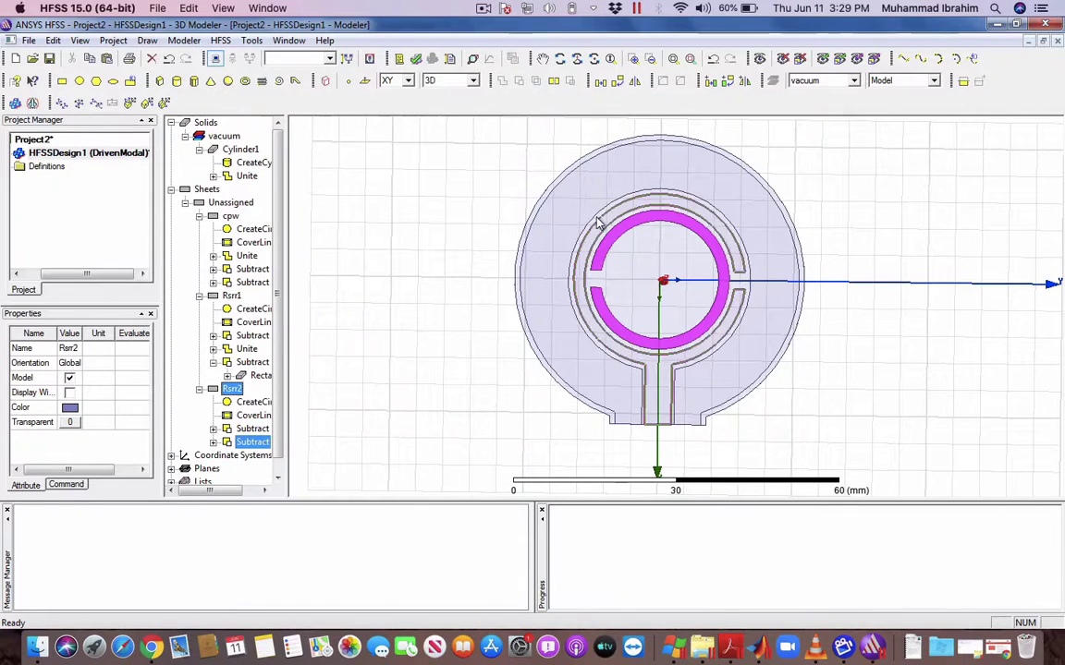
- Compare the split rings with the paper's Fig. 4 in Acrobat Reader and return to HFSS
key("ctrl+Up")
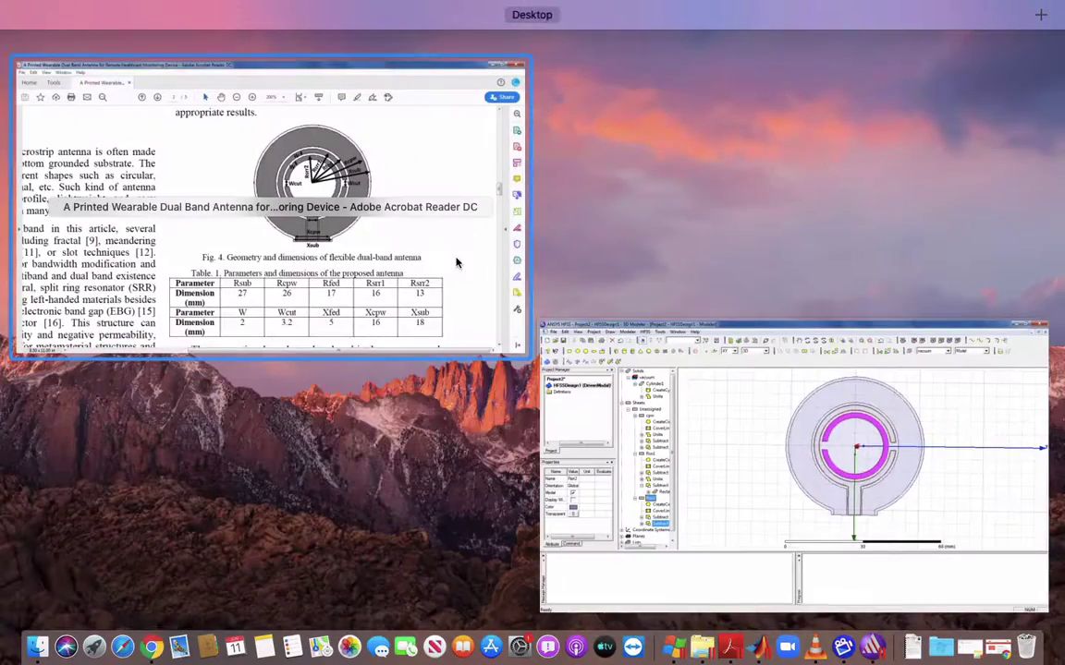
left_click(453, 262)
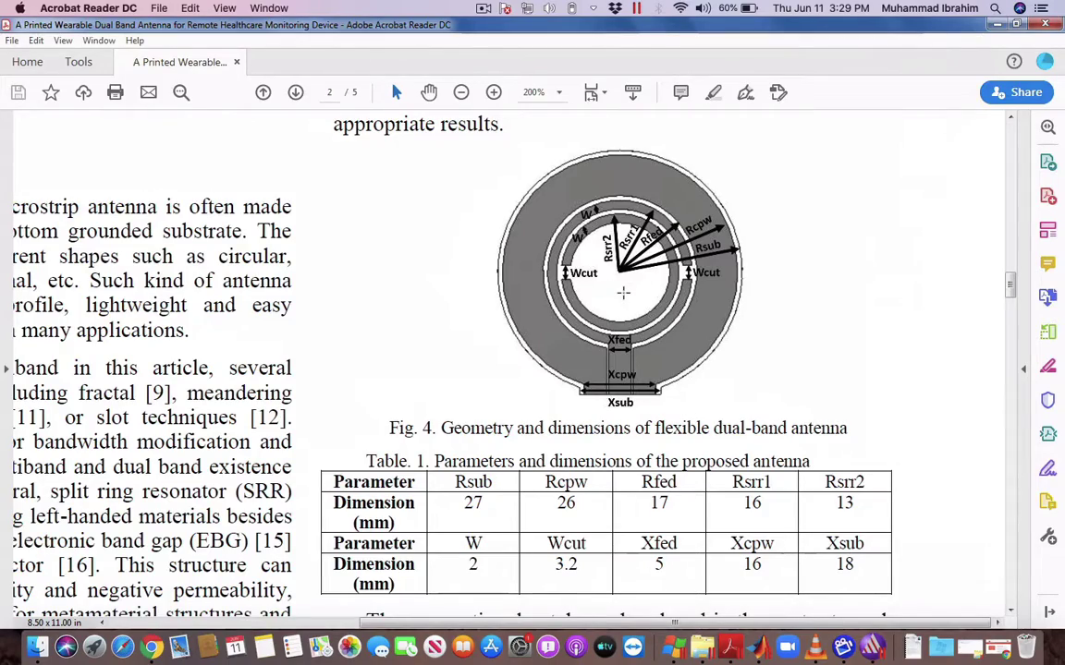
key("ctrl+Up")
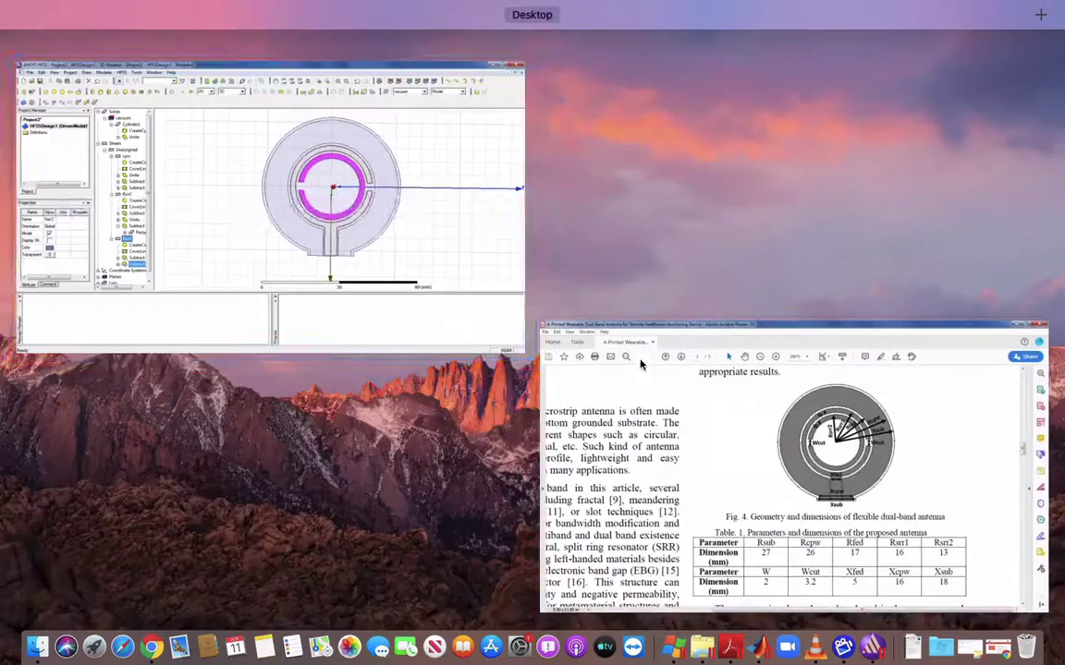
left_click(398, 264)
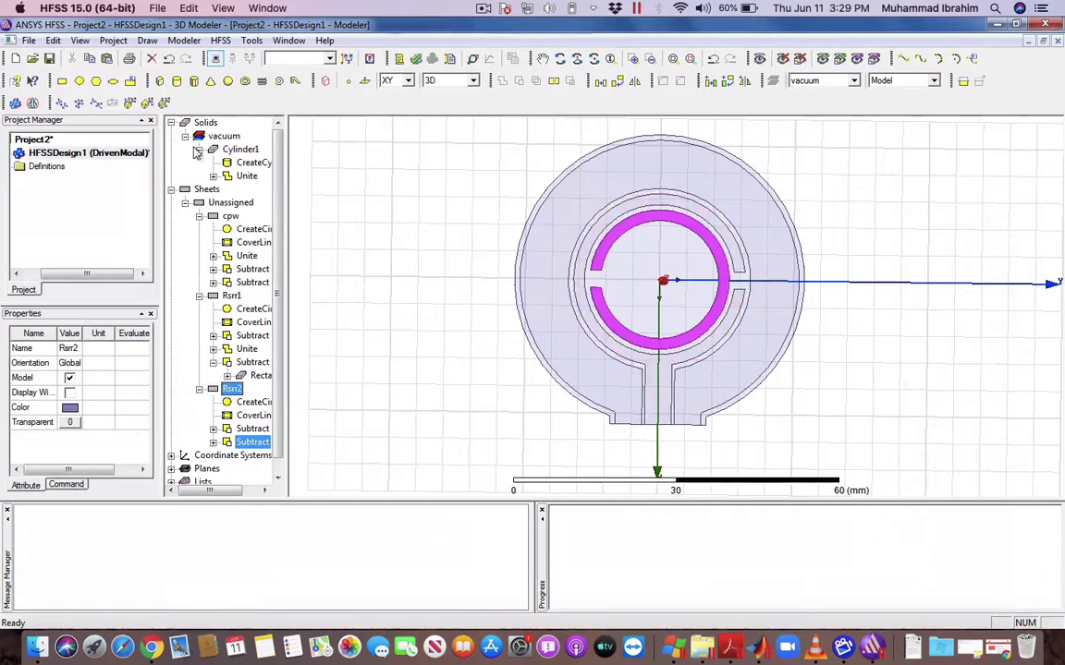
- Draw a circle centred at -5, -5, 0 mm with a radius of about 11.2 mm and name it Rsrr3
left_click(78, 80)
left_click(634, 252)
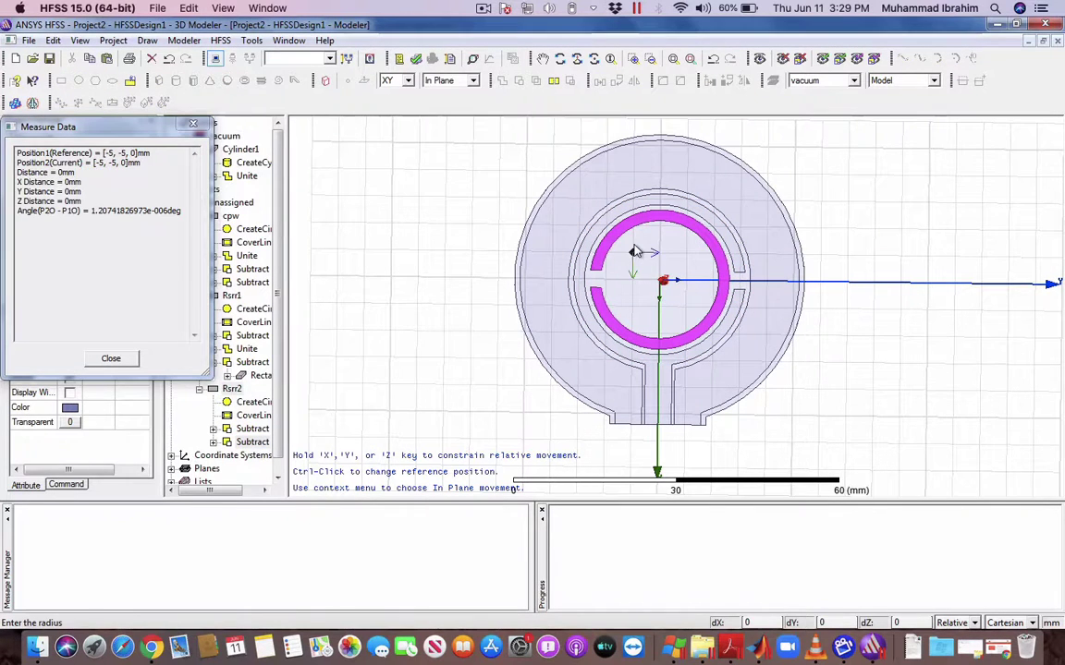
left_click(685, 292)
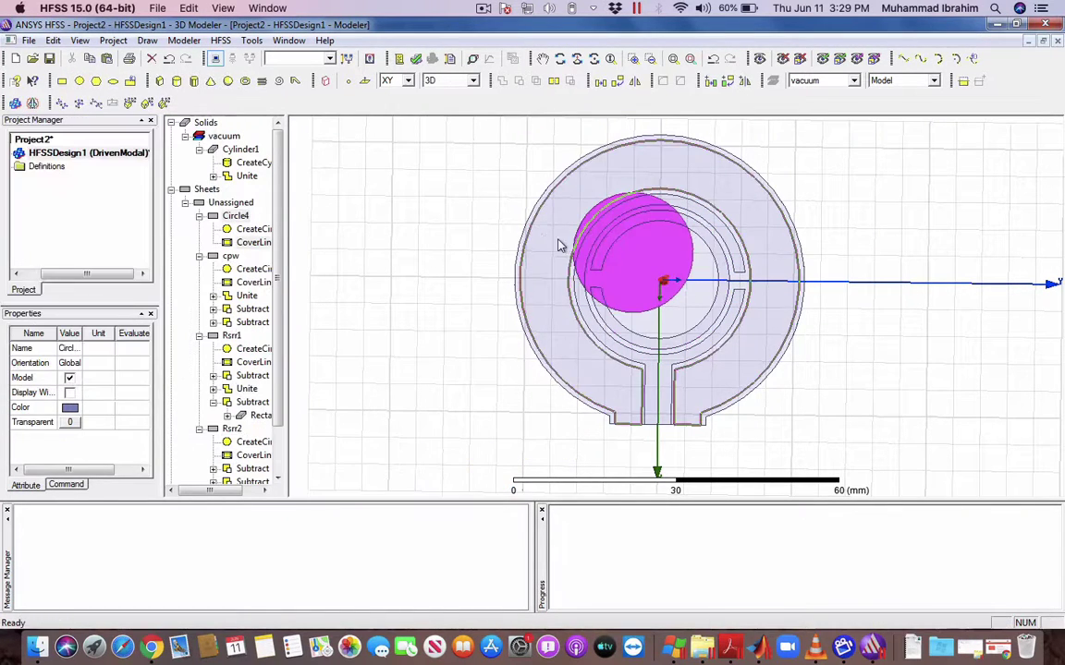
left_click(252, 230)
double_click(236, 215)
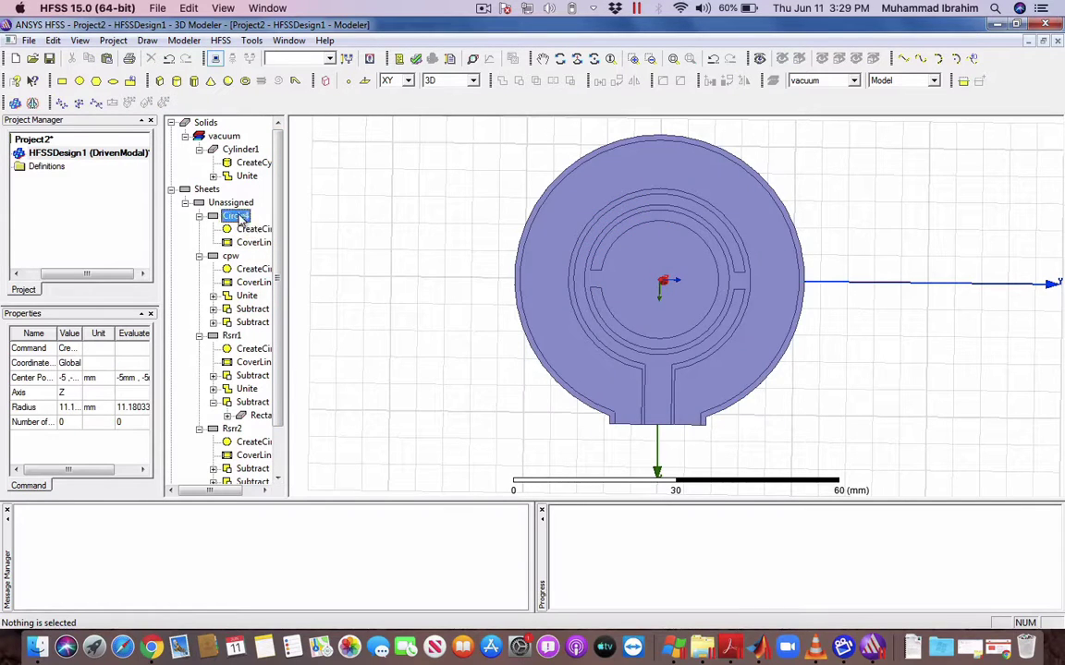
left_click(411, 252)
left_click(409, 251)
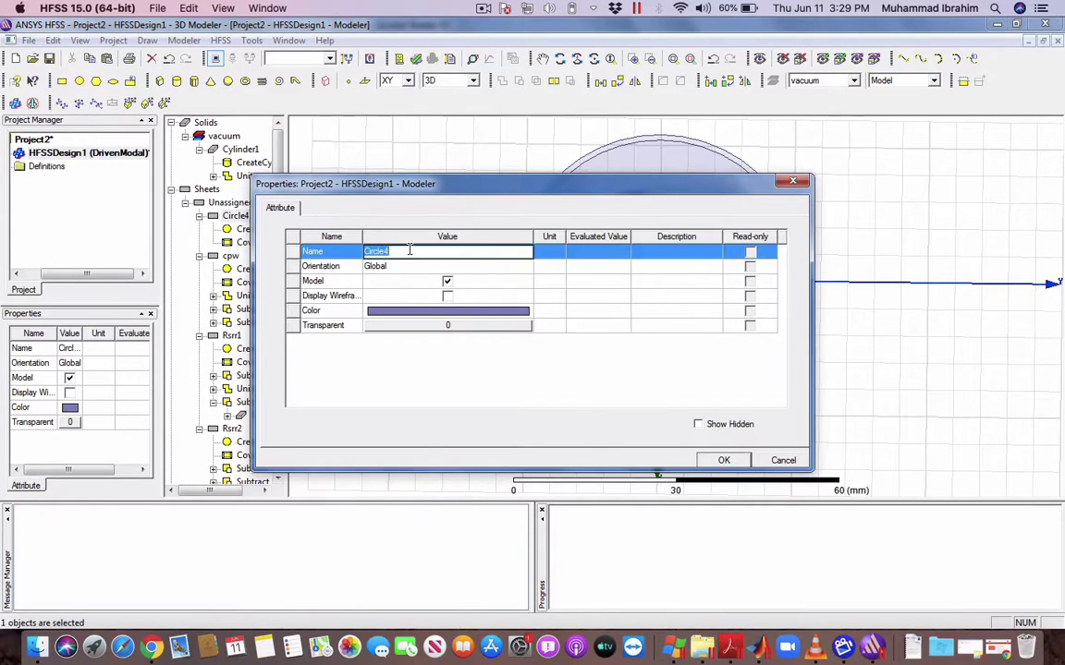
type("Rsrr3")
key("Return")
key("Return")
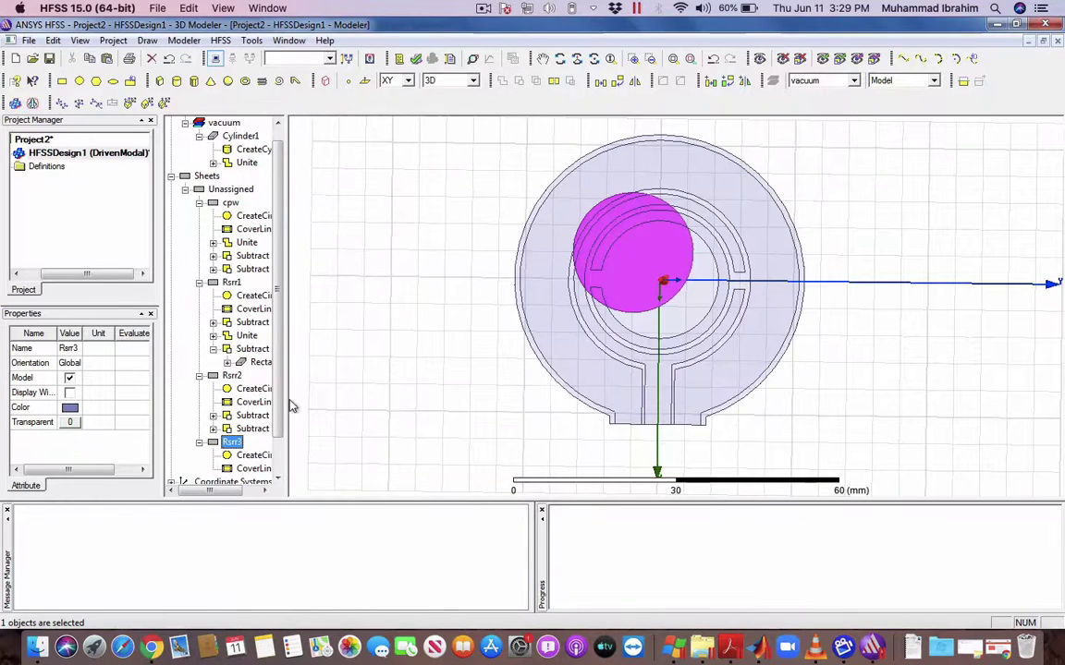
- Collapse the cpw, Rsrr1 and Rsrr2 histories and set the Rsrr3 circle's center position to 0, 0, 0.15 mm
left_click(199, 203)
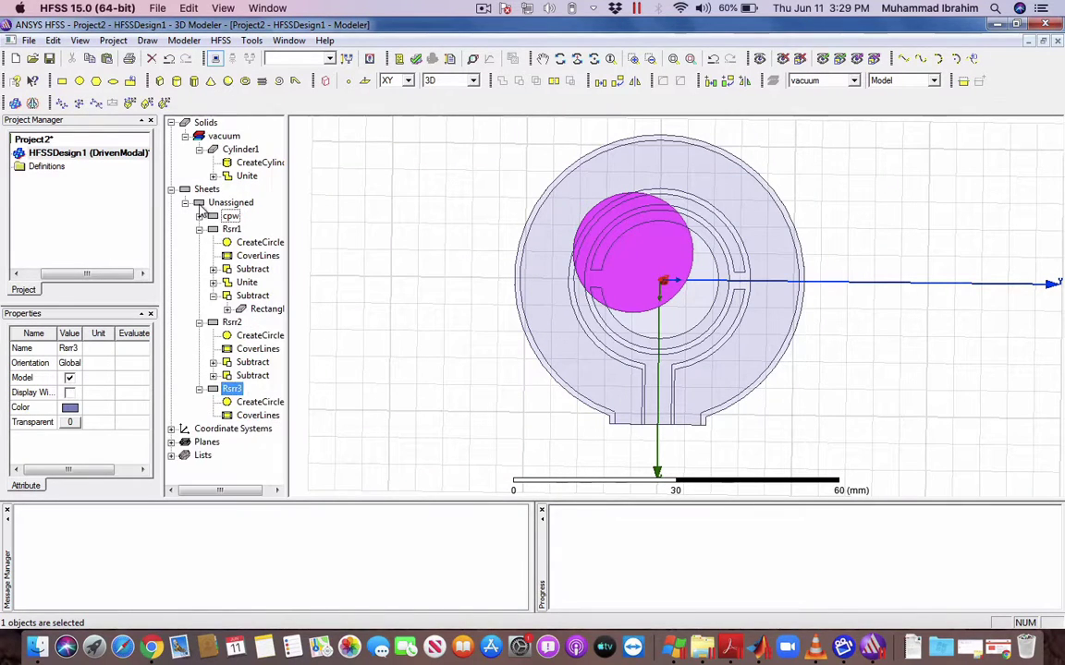
left_click(199, 229)
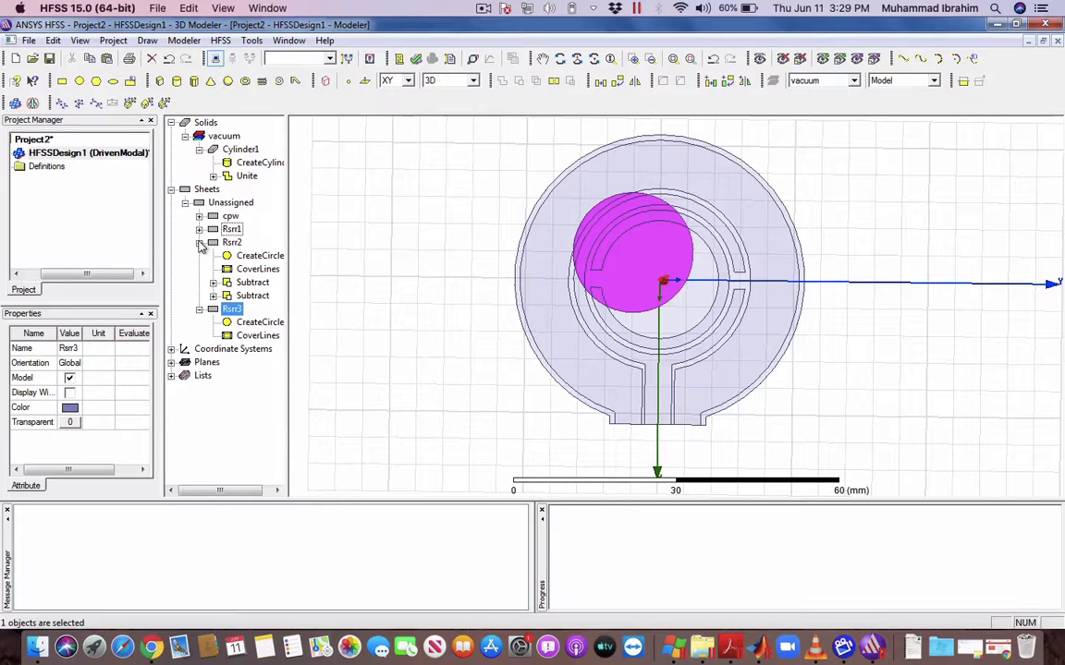
left_click(198, 242)
double_click(248, 269)
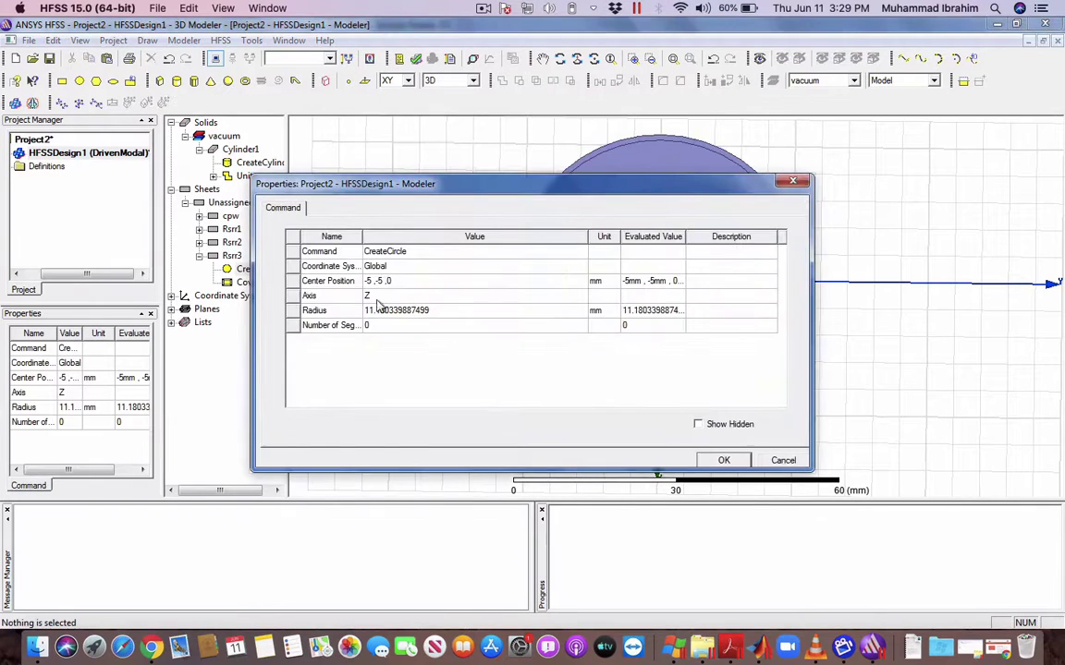
left_click(406, 282)
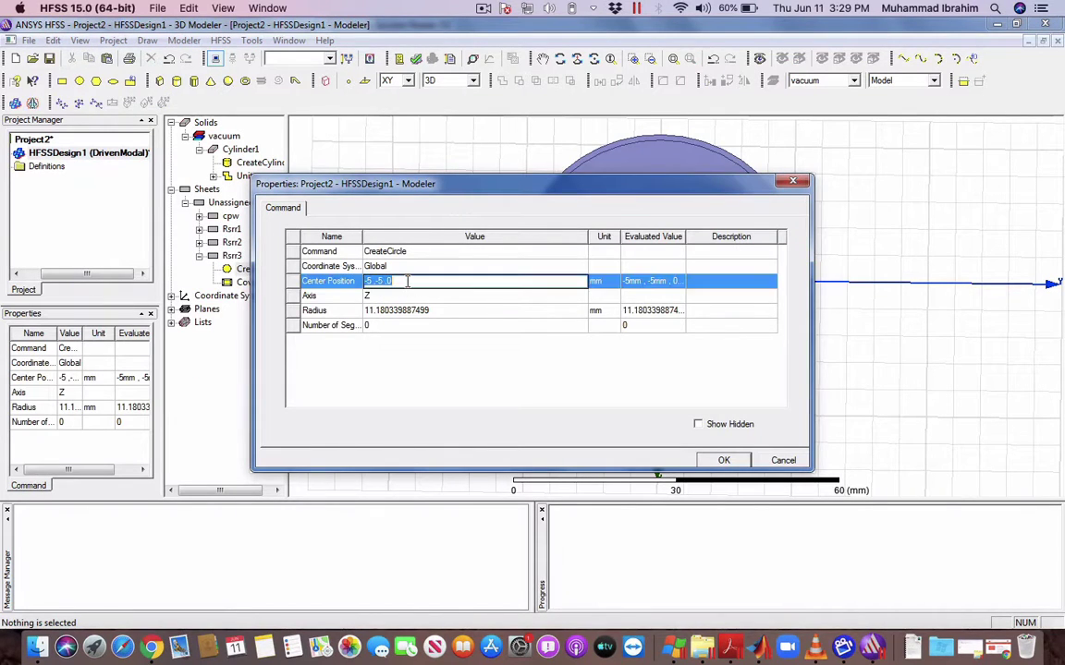
type("0,0,")
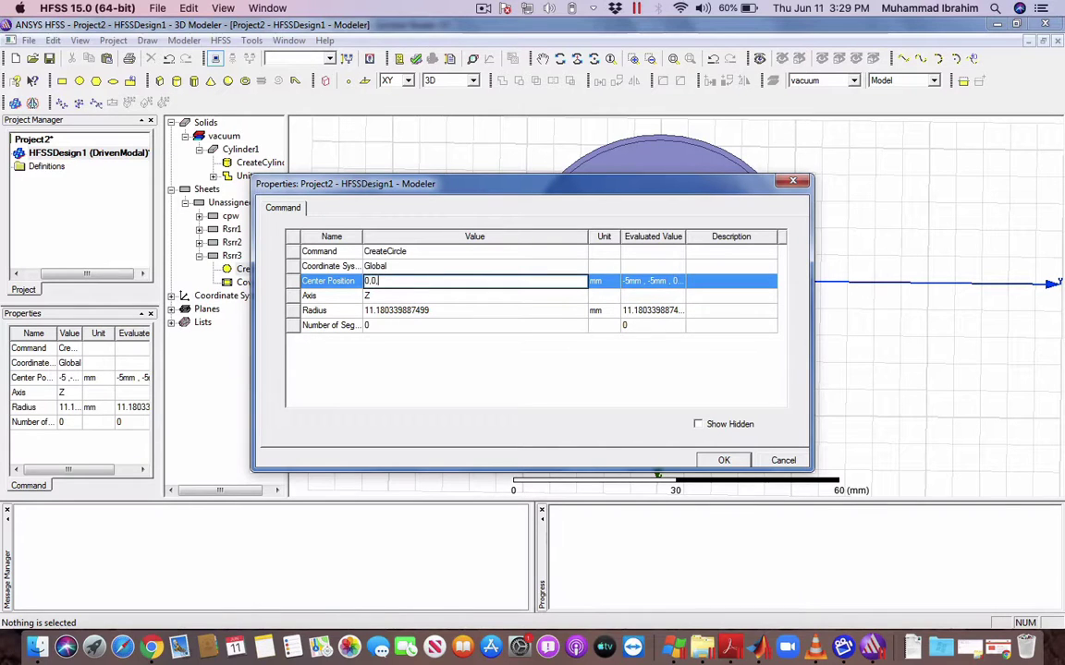
type("0.15")
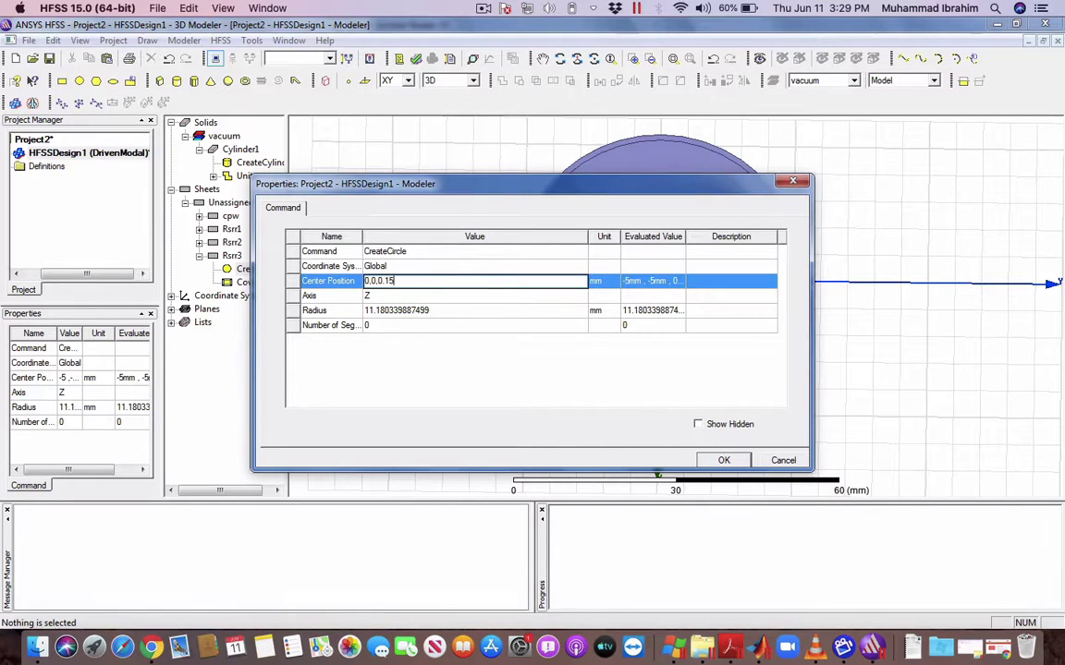
key("Return")
key("Return")
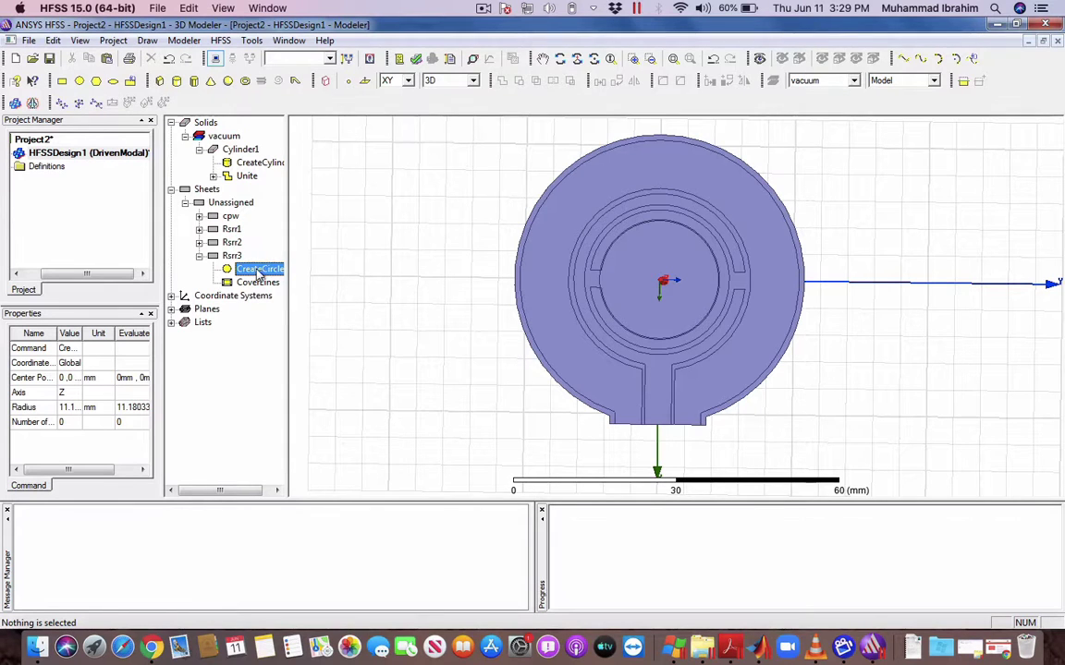
- Set the Rsrr3 circle's radius to 10 mm
double_click(259, 270)
left_click(429, 310)
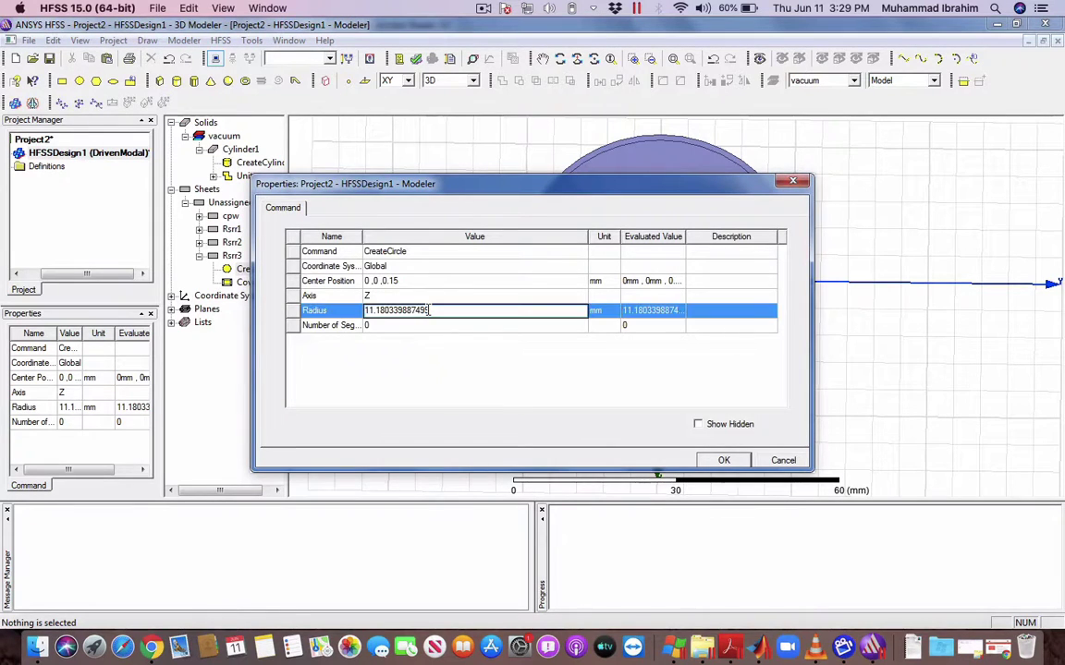
double_click(429, 311)
type("10")
left_click(471, 329)
key("Return")
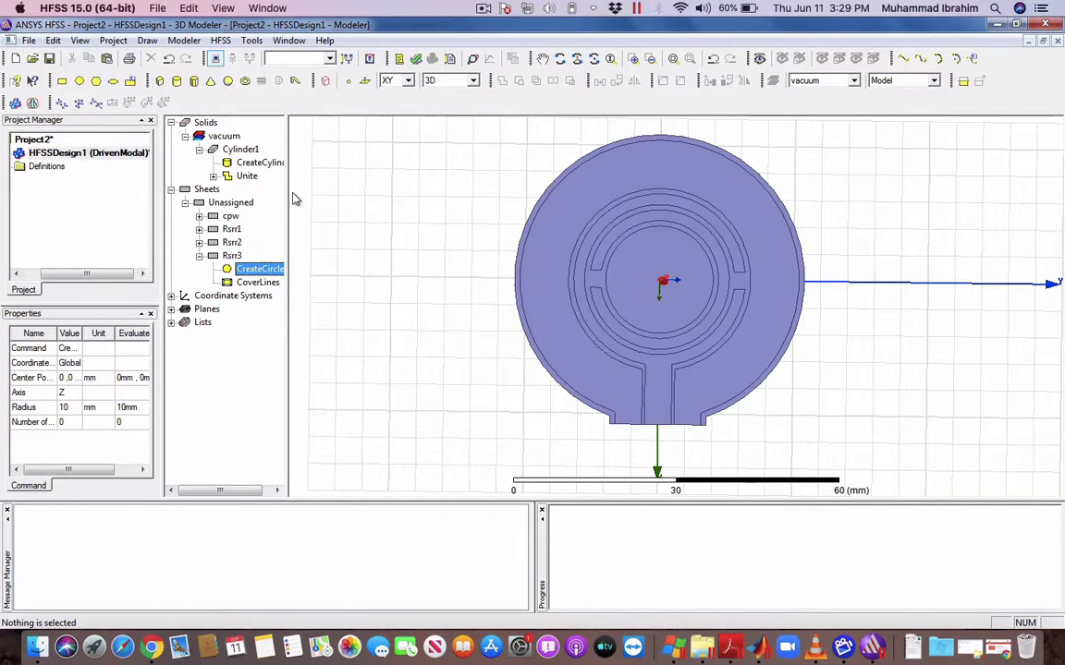
- Draw another circle centred at 0, 0, 0.15 mm inside Rsrr3 and set its radius to 8 mm
left_click(79, 81)
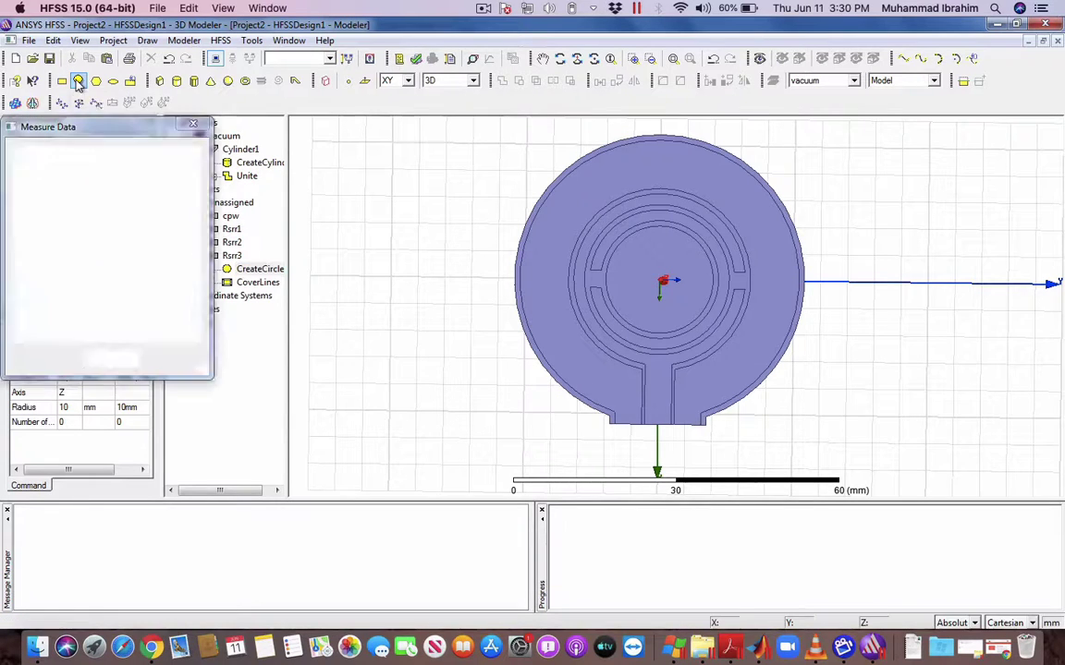
left_click(659, 282)
left_click(647, 245)
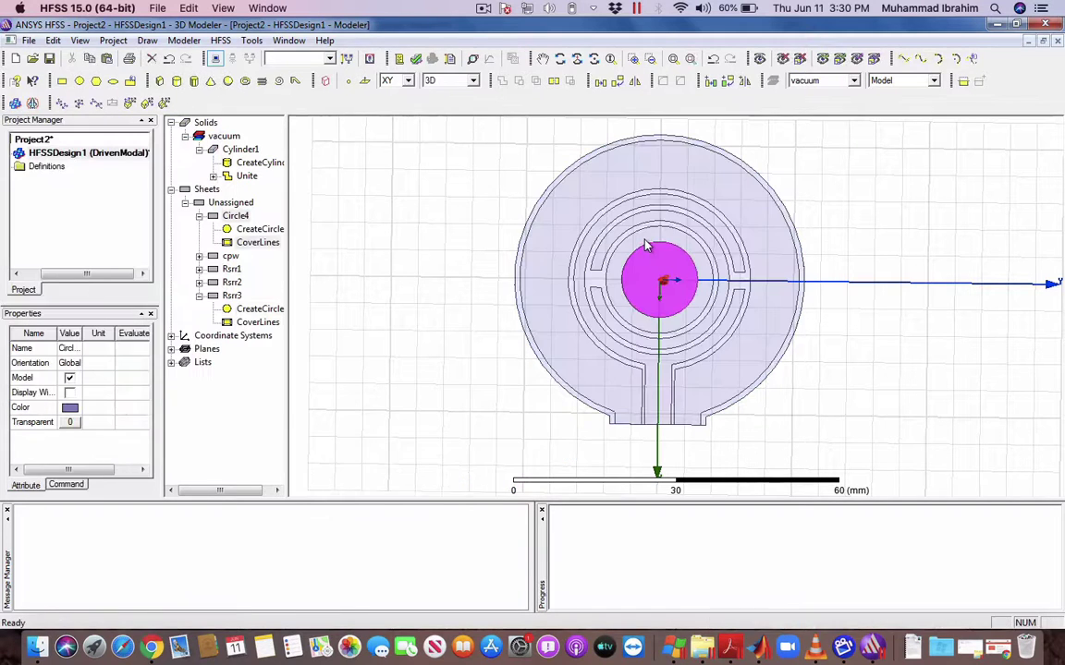
double_click(242, 229)
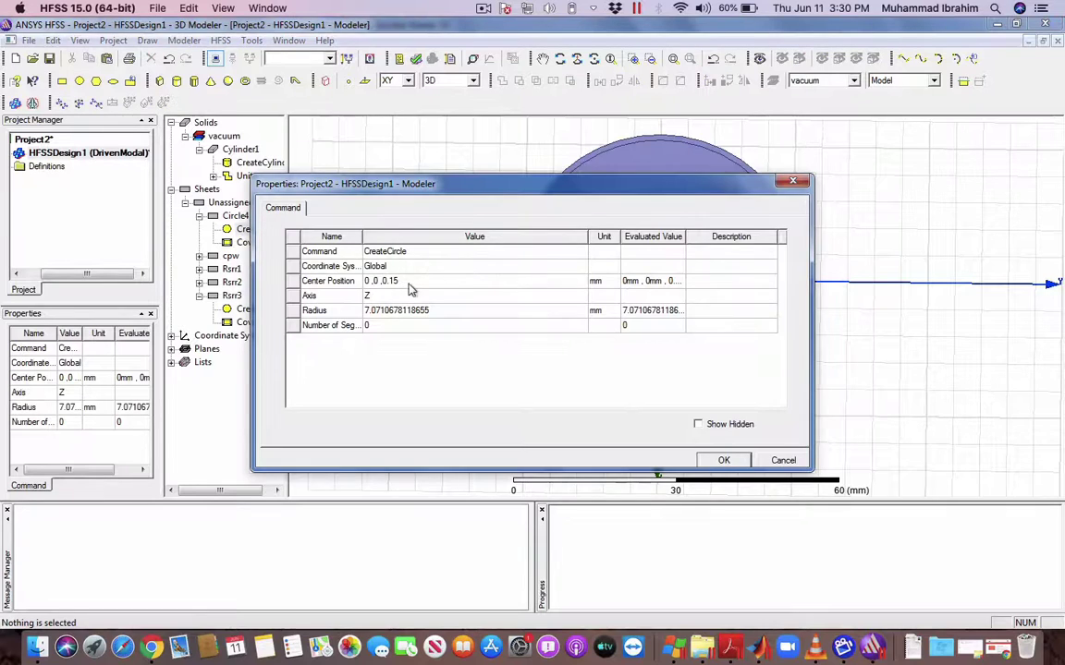
double_click(427, 311)
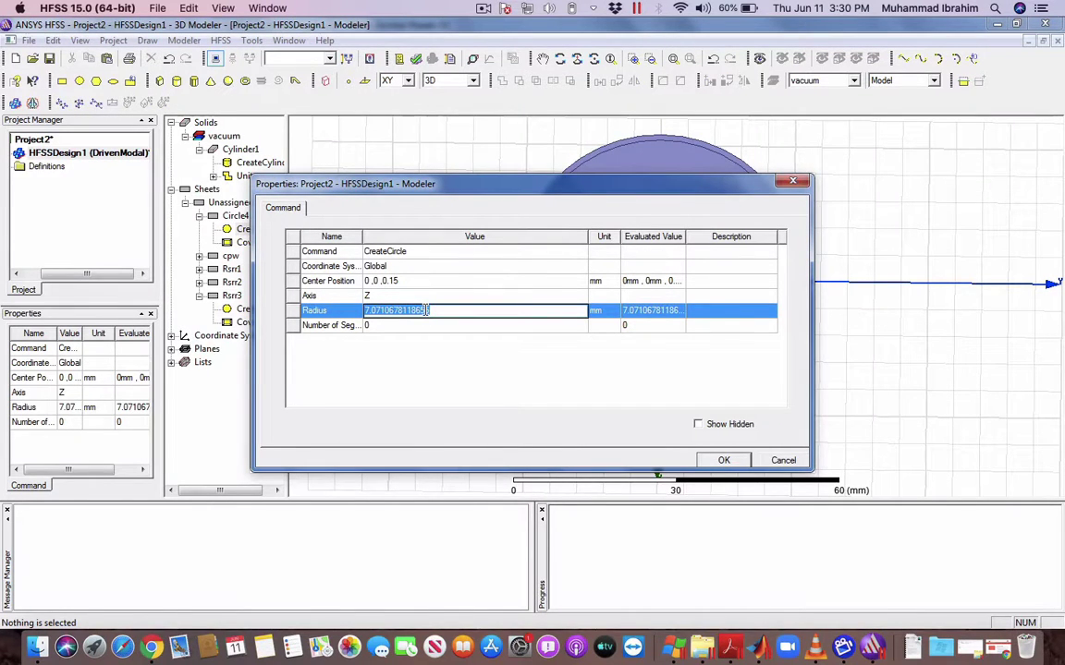
type("8")
key("Return")
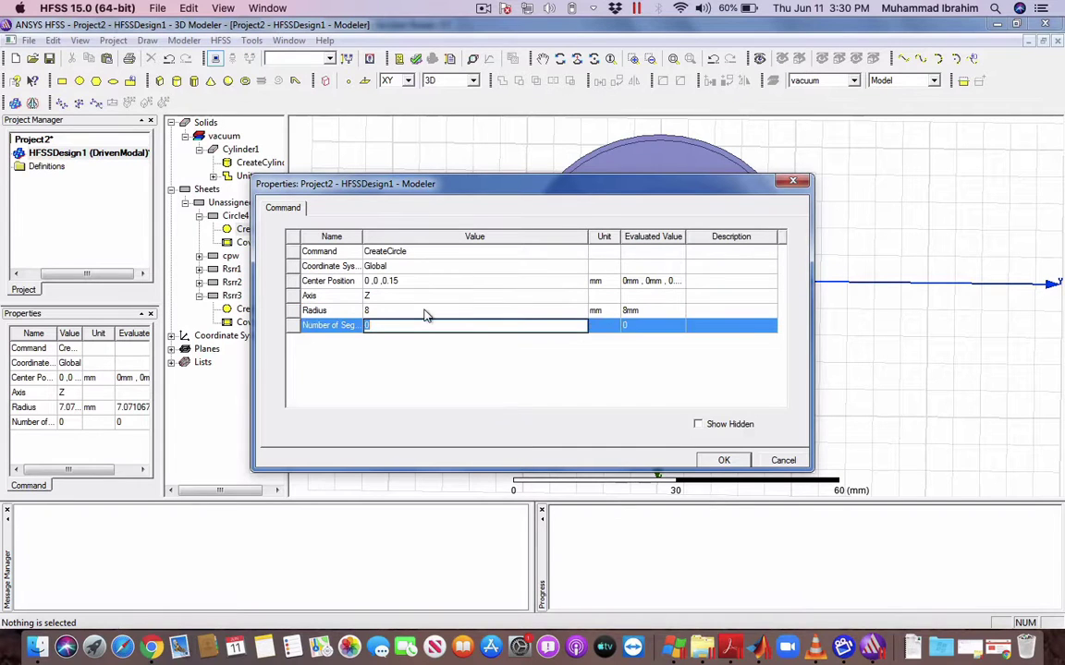
key("Return")
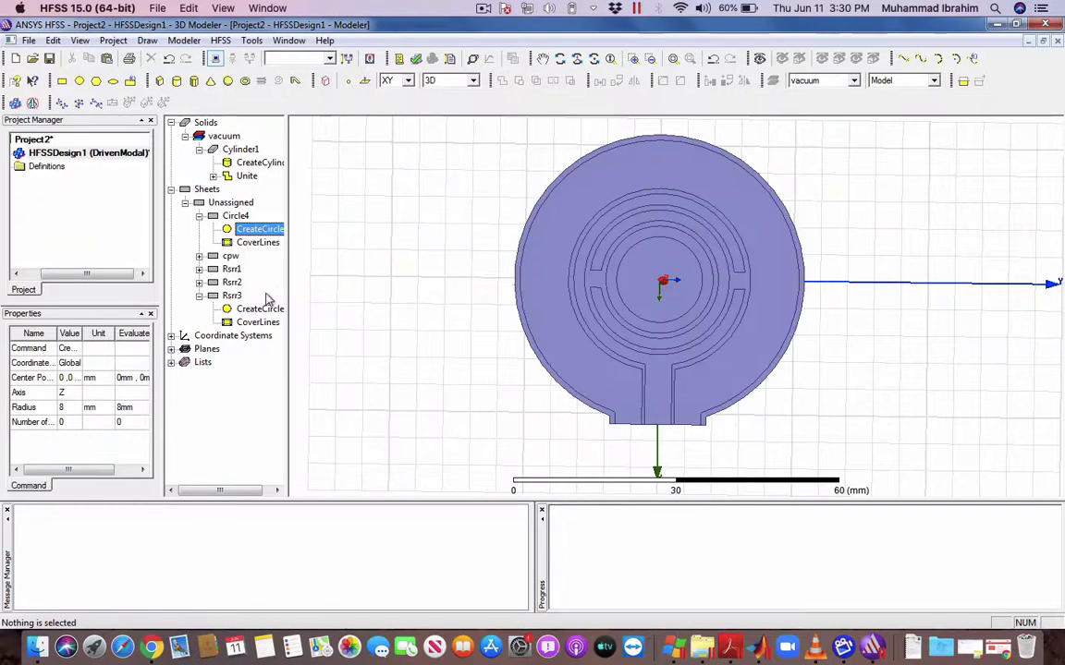
- Subtract the 8 mm inner circle from Rsrr3 without cloning the tool object
left_click(228, 295)
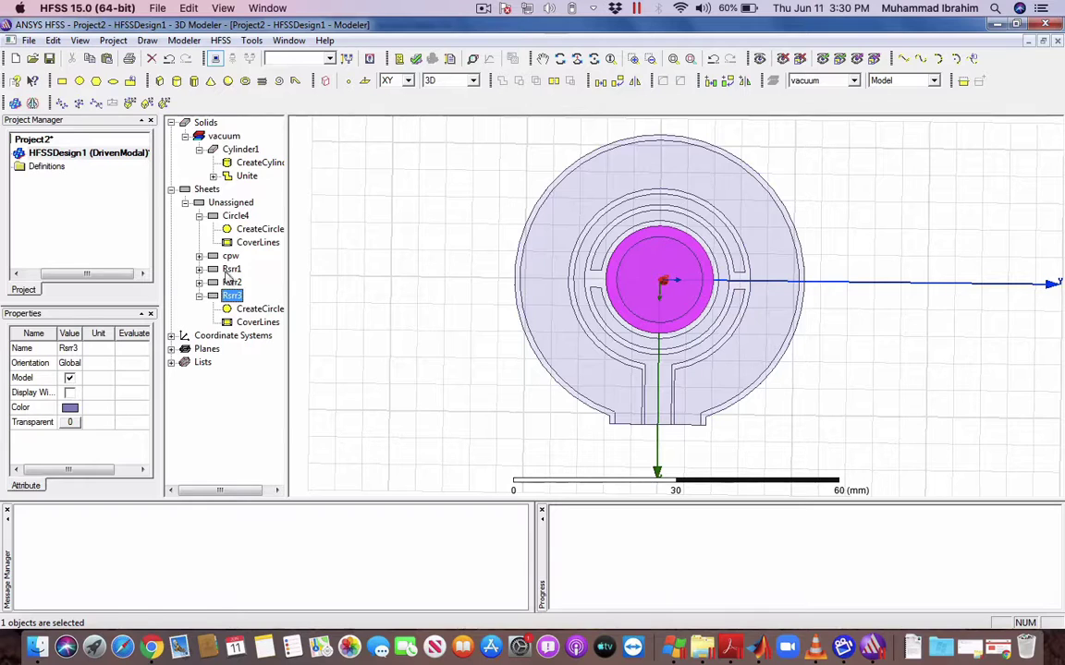
left_click(233, 216, "ctrl")
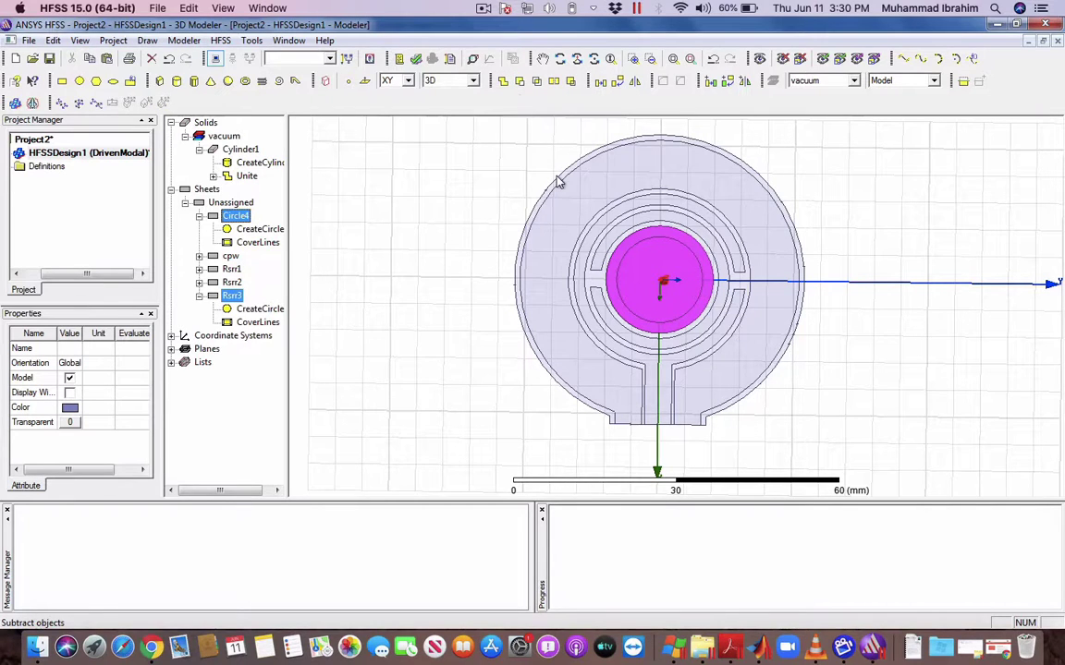
left_click(518, 81)
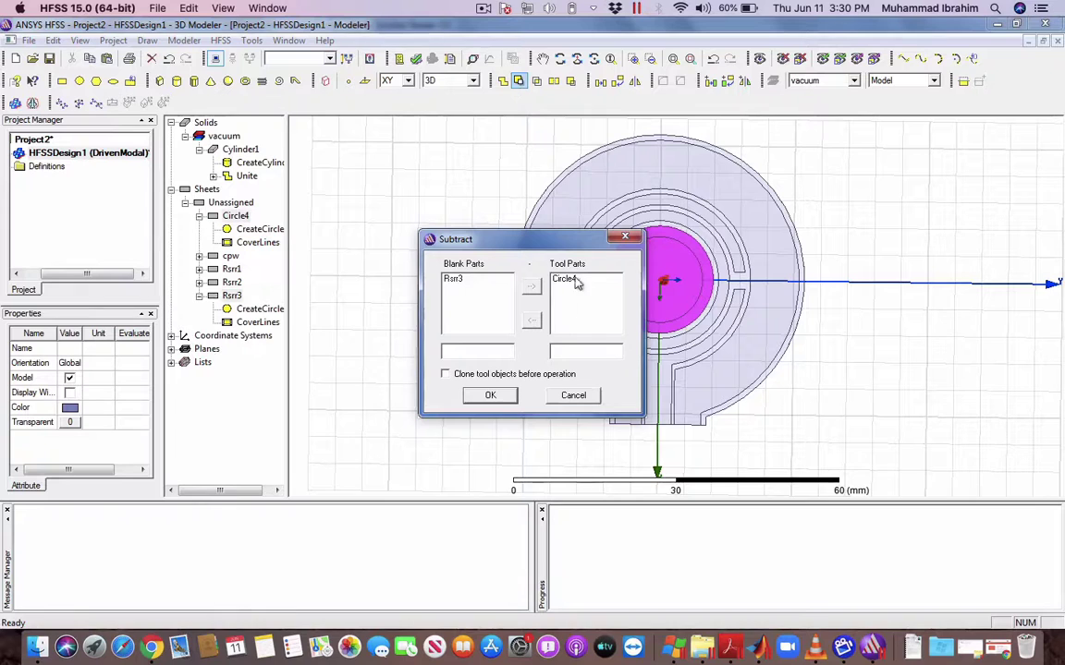
left_click(490, 395)
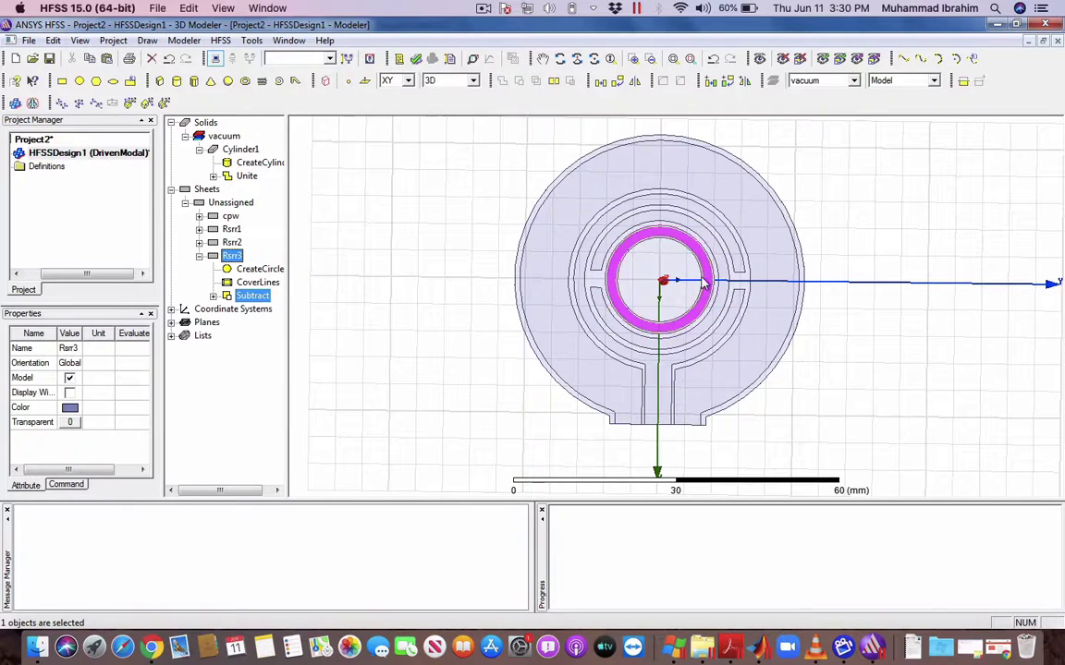
- Copy the gap-cutting rectangle from Rsrr2's last Subtract operation, paste it into the model and collapse Rsrr2's history
left_click(198, 242)
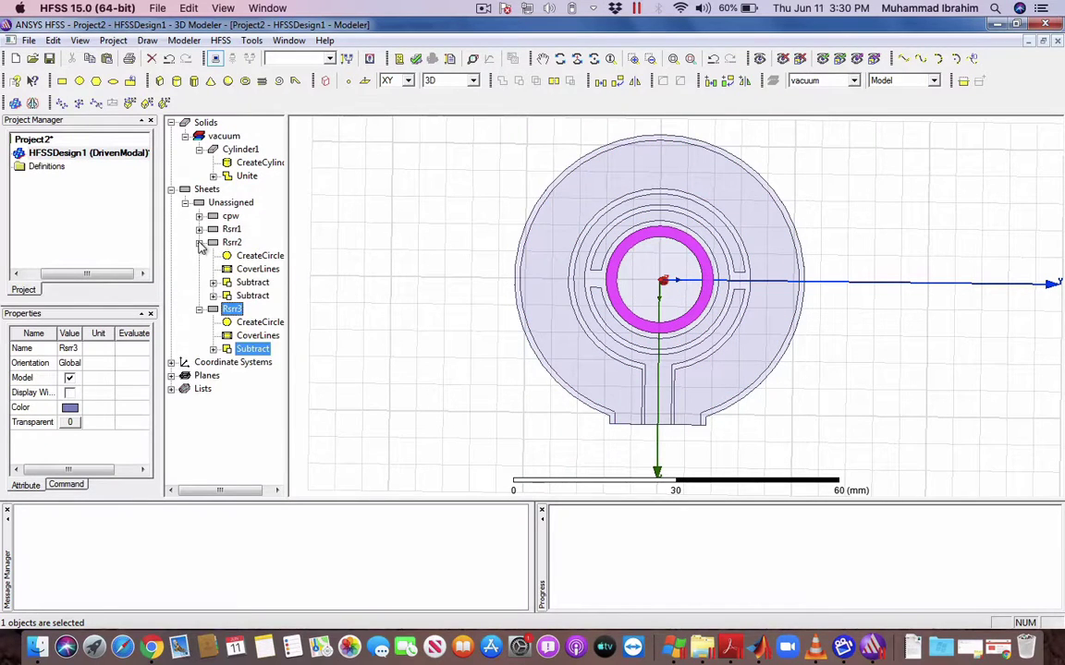
left_click(214, 296)
left_click(267, 311)
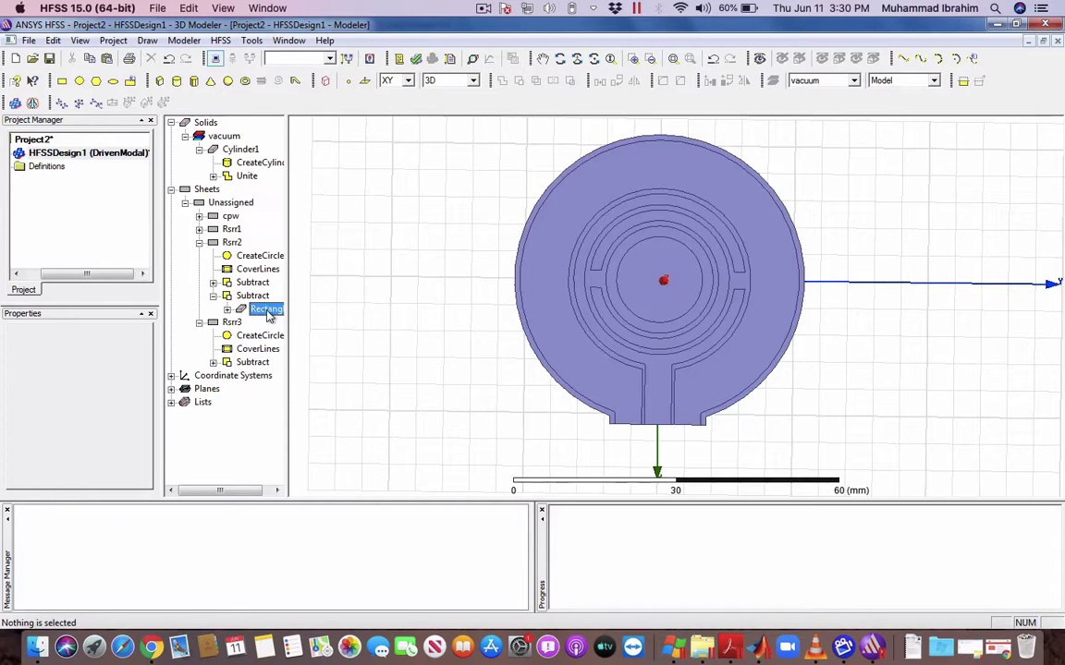
key("ctrl+c")
key("ctrl+v")
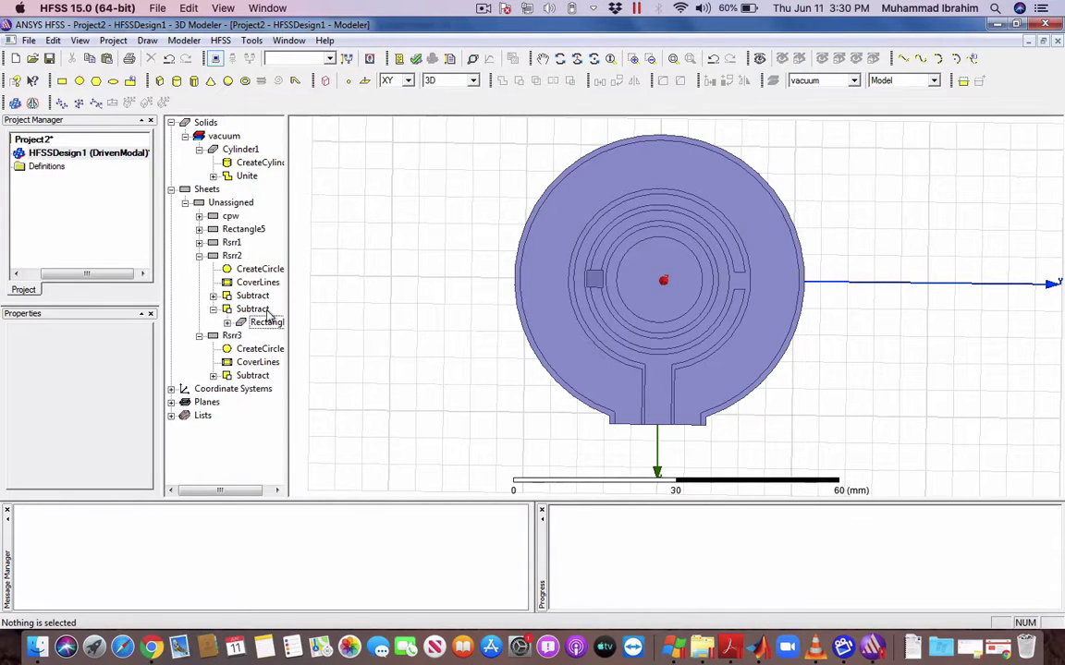
left_click(199, 255)
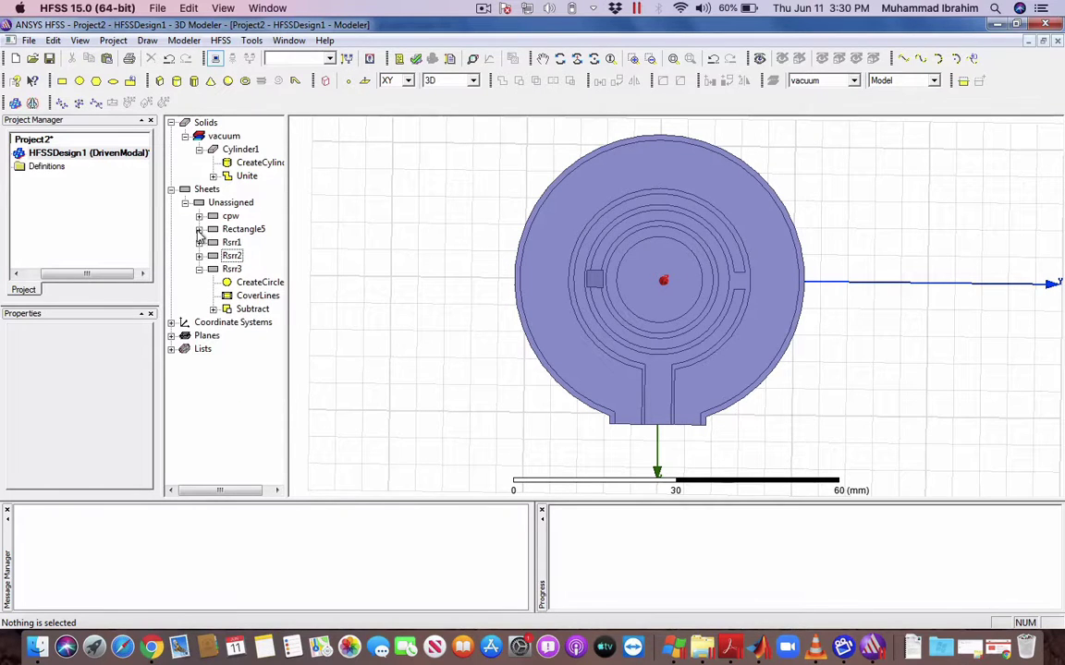
- Set the pasted rectangle's position to -3.2/2, 8.5, 0.15 mm and its YSize to 3 mm
left_click(198, 229)
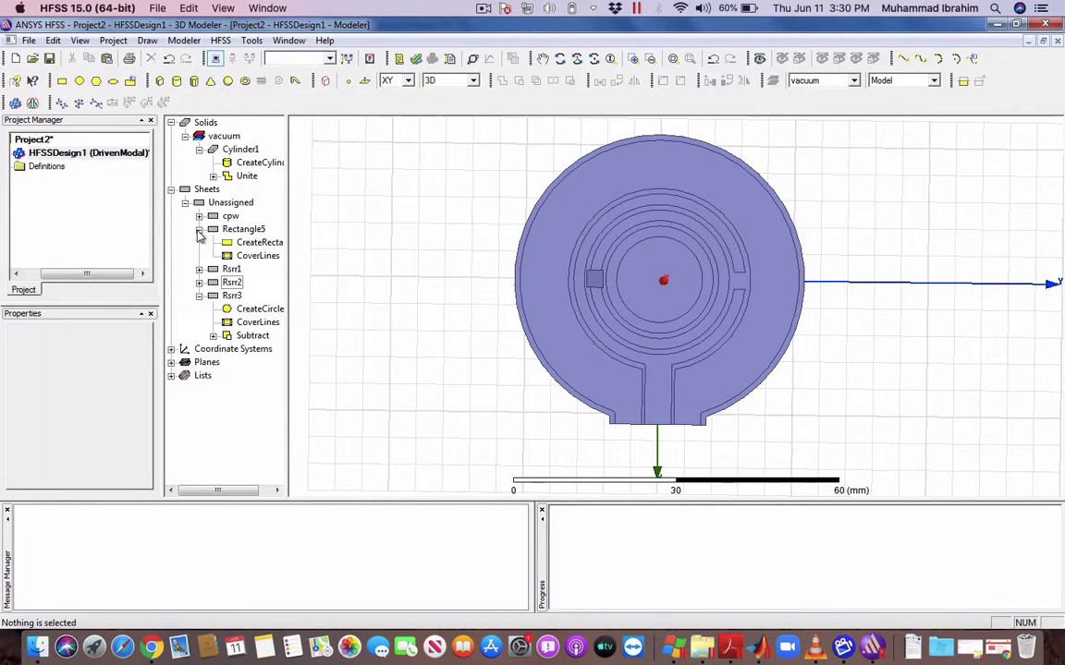
double_click(258, 243)
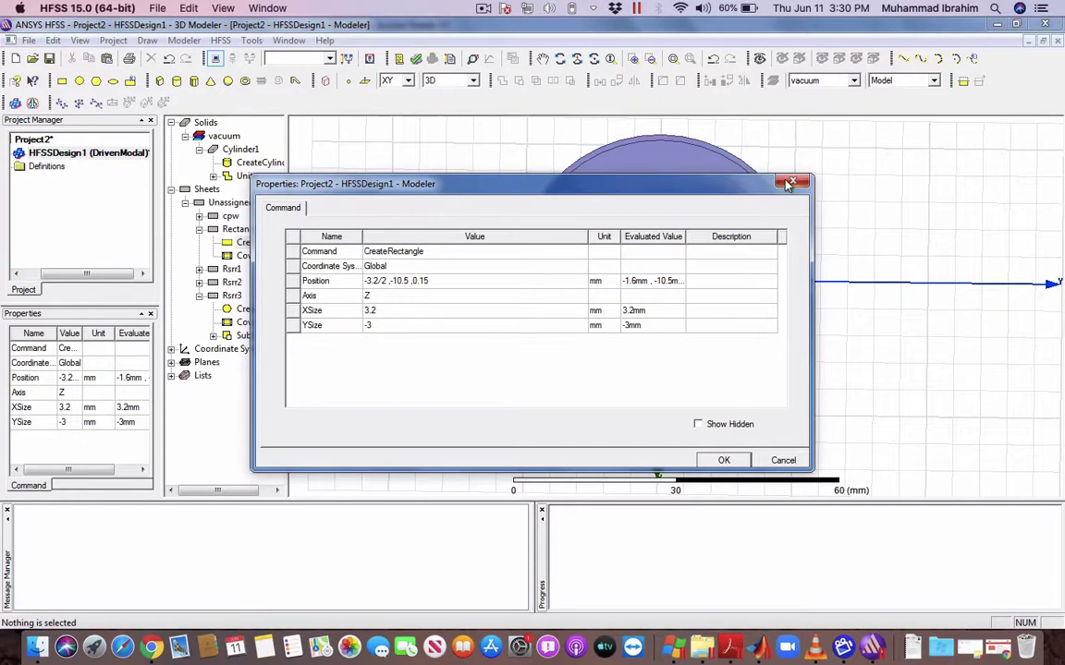
left_click(395, 286)
key("Home")
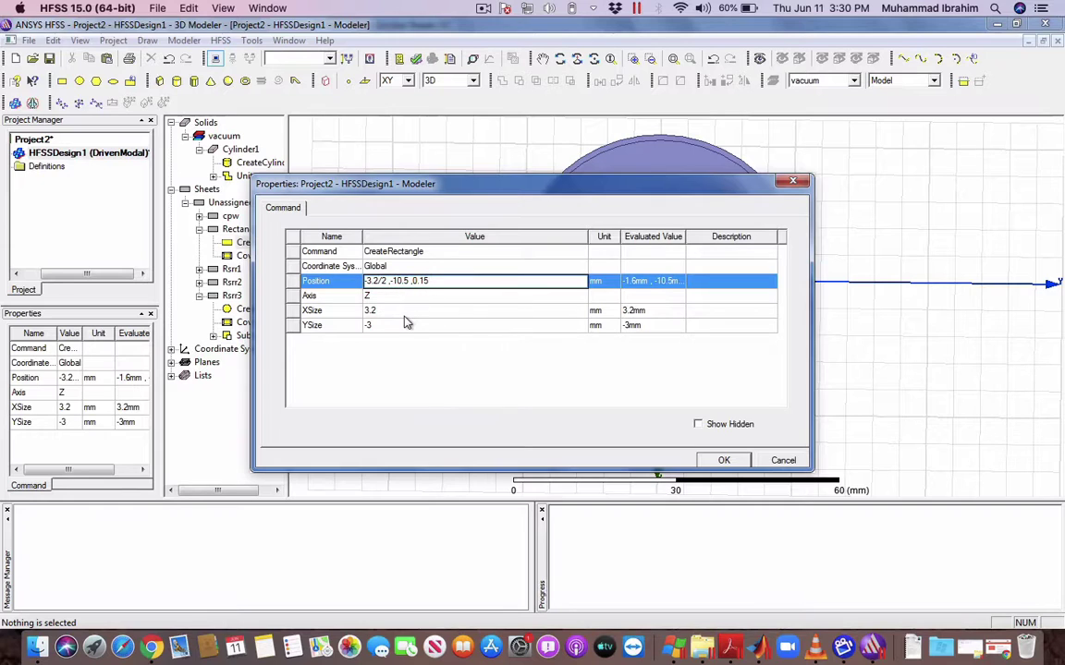
key("Left")
key("Left")
key("Delete")
key("Delete")
key("Delete")
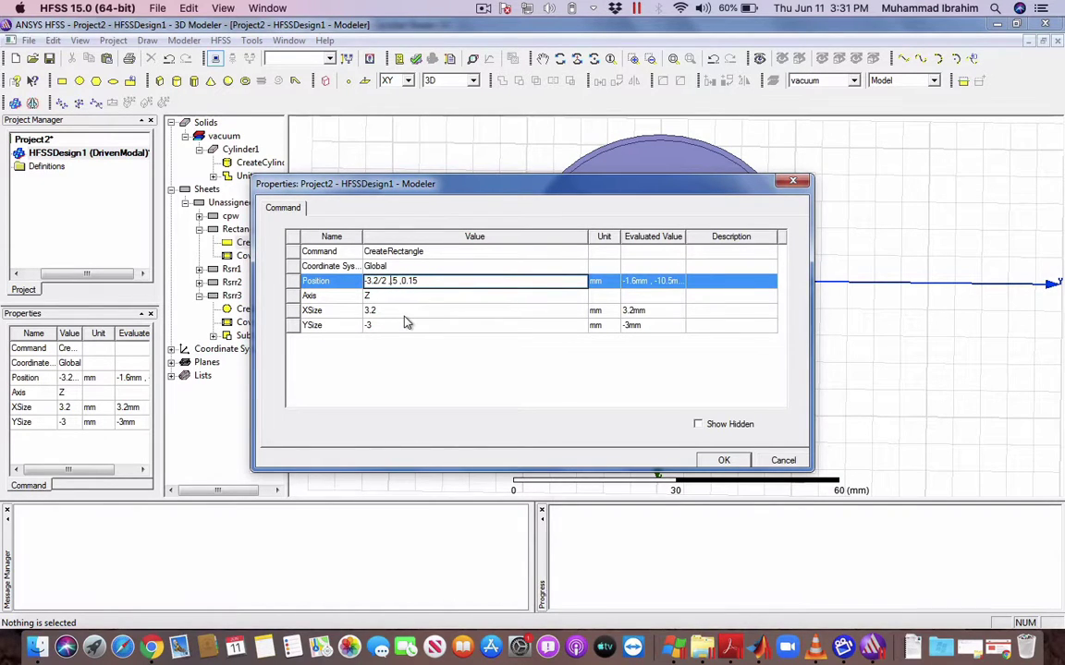
type("8.")
key("Down")
key("Down")
key("Down")
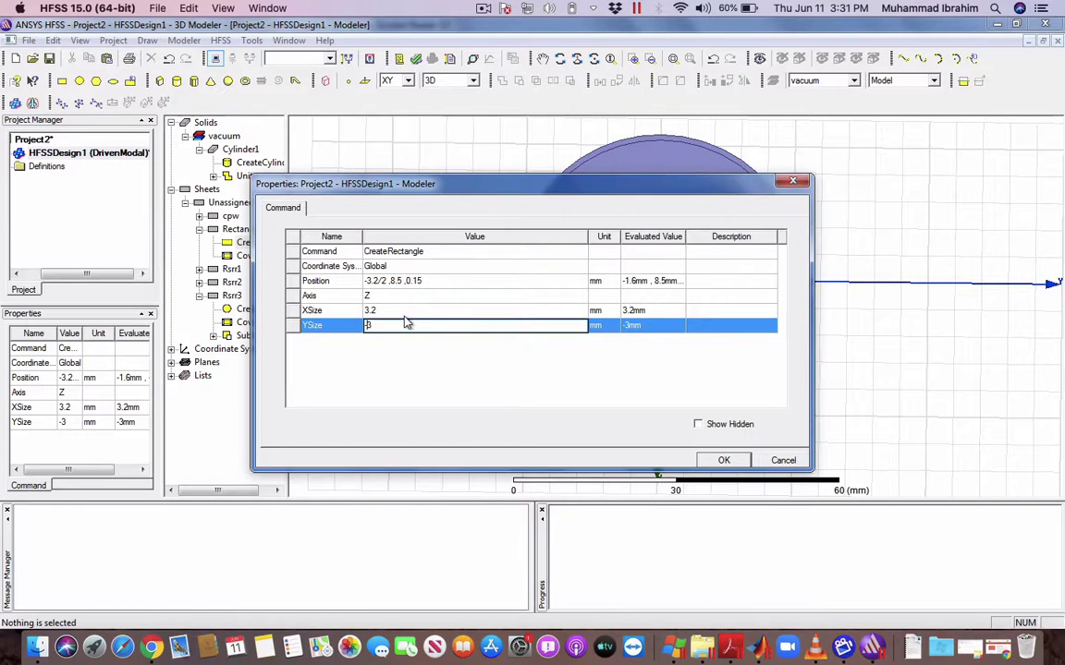
key("Return")
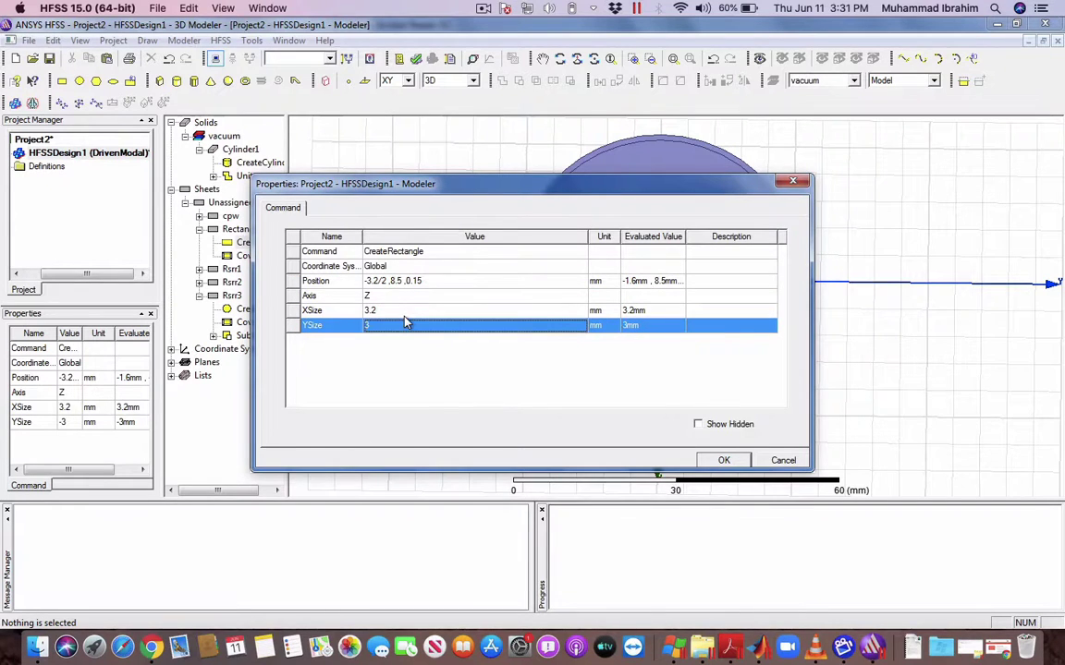
key("Return")
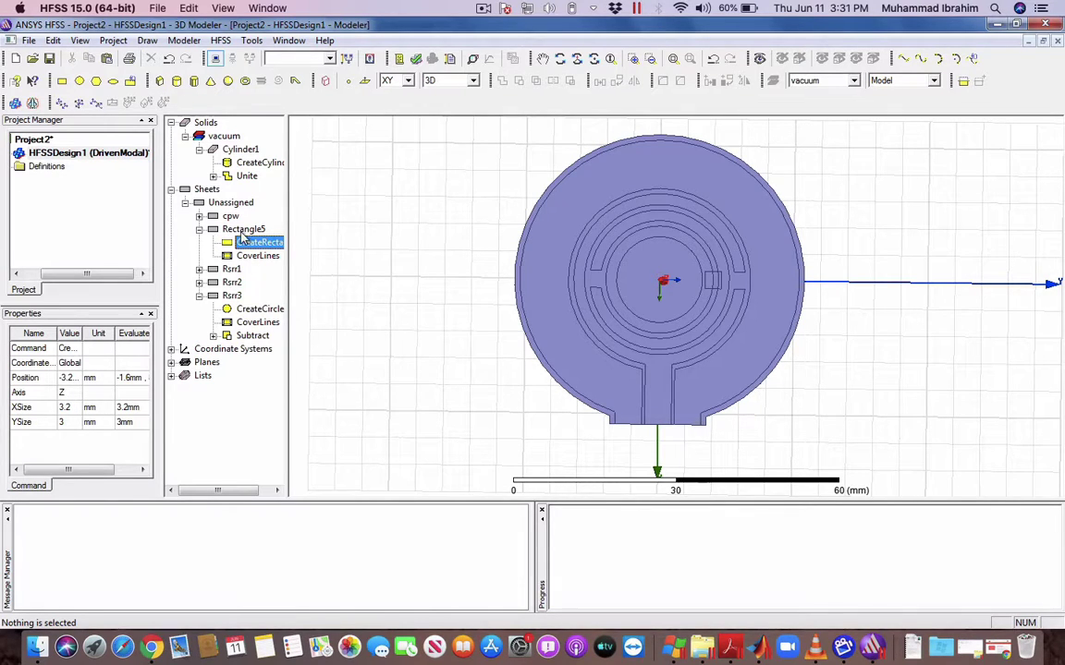
double_click(233, 228)
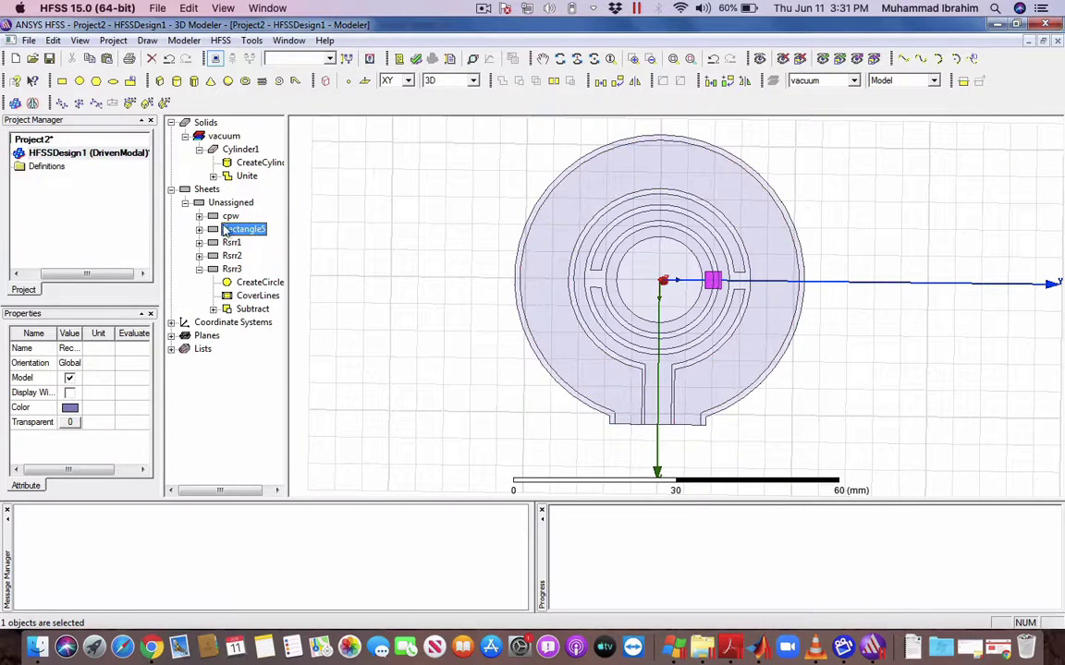
double_click(225, 235)
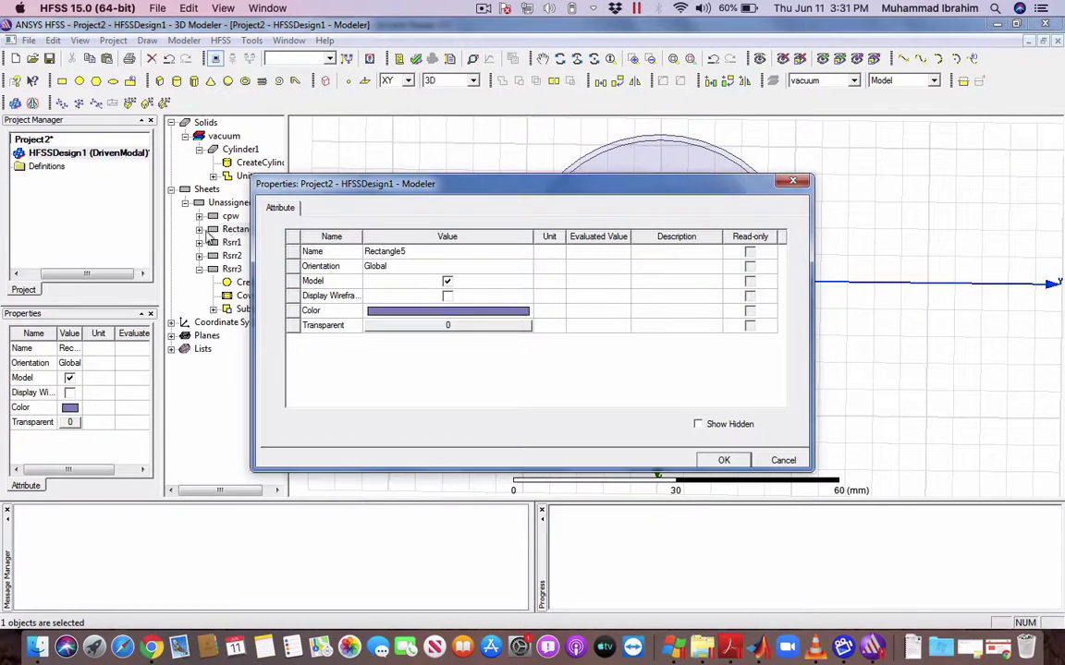
left_click(800, 189)
- Set the pasted rectangle's position to -3.2/2, 7.5, 0.15 mm so it crosses the Rsrr3 ring, and check the entry
double_click(260, 242)
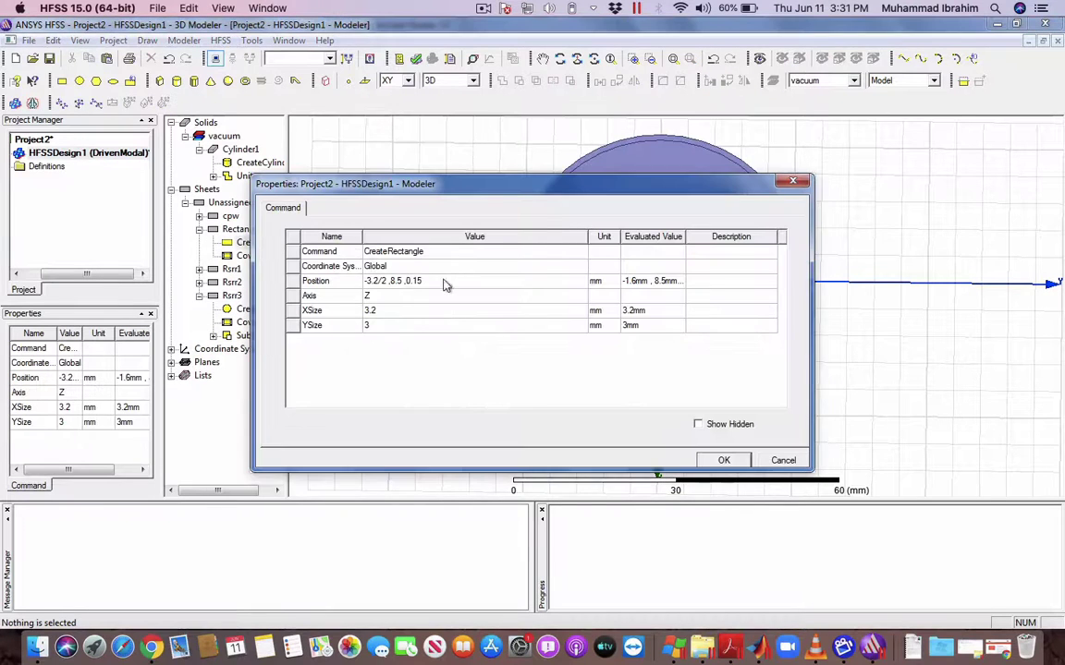
left_click(394, 283)
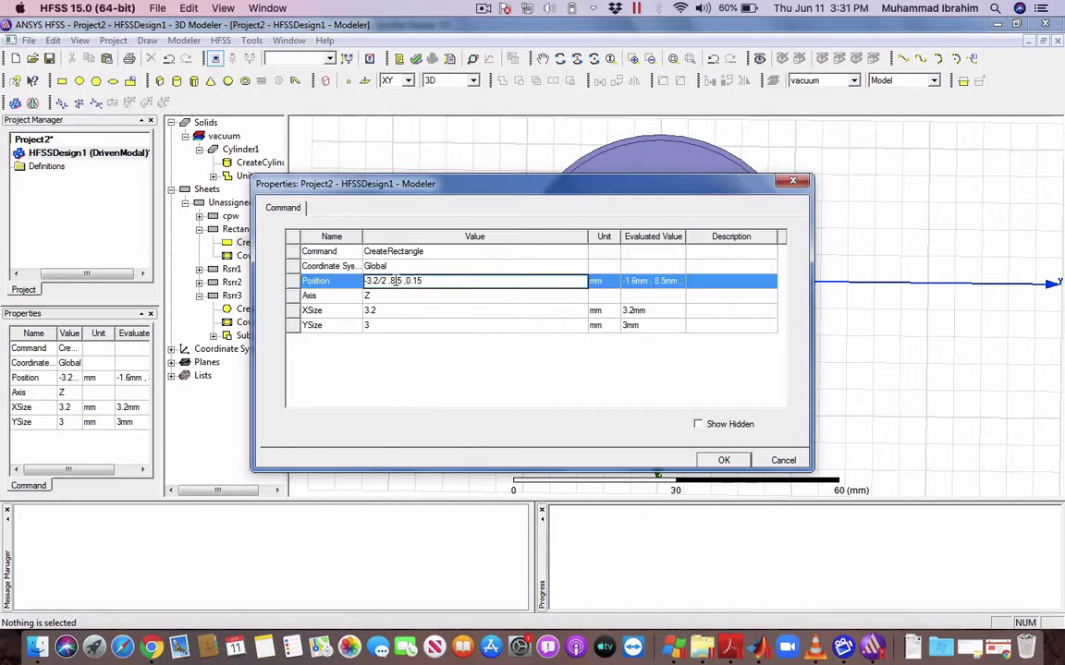
key("BackSpace")
key("BackSpace")
type("7.")
key("Return")
key("Return")
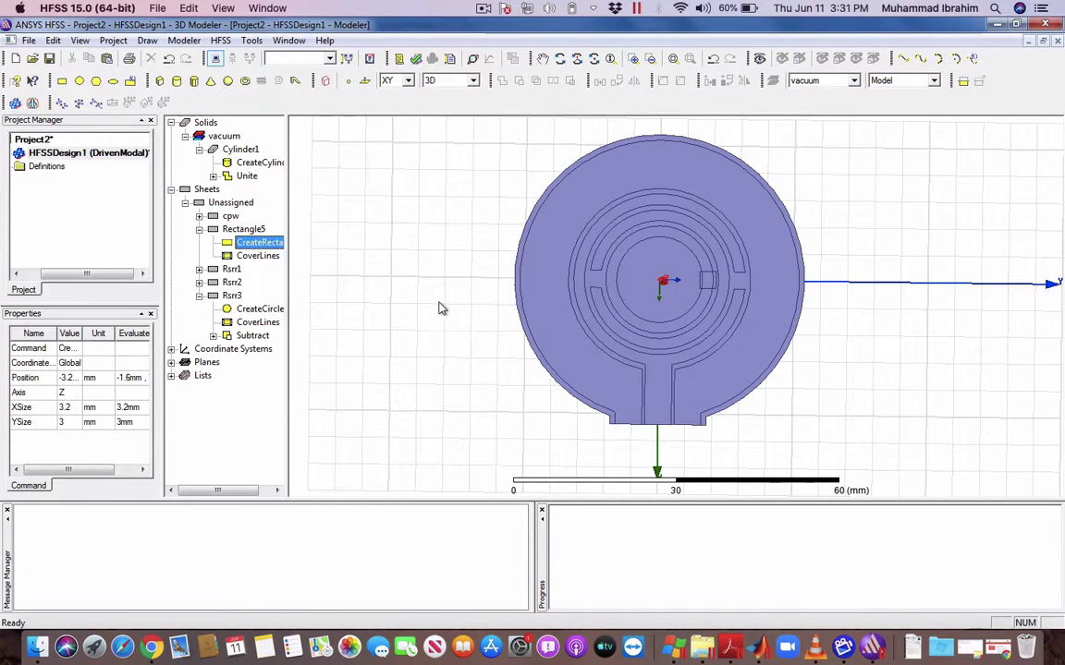
double_click(248, 242)
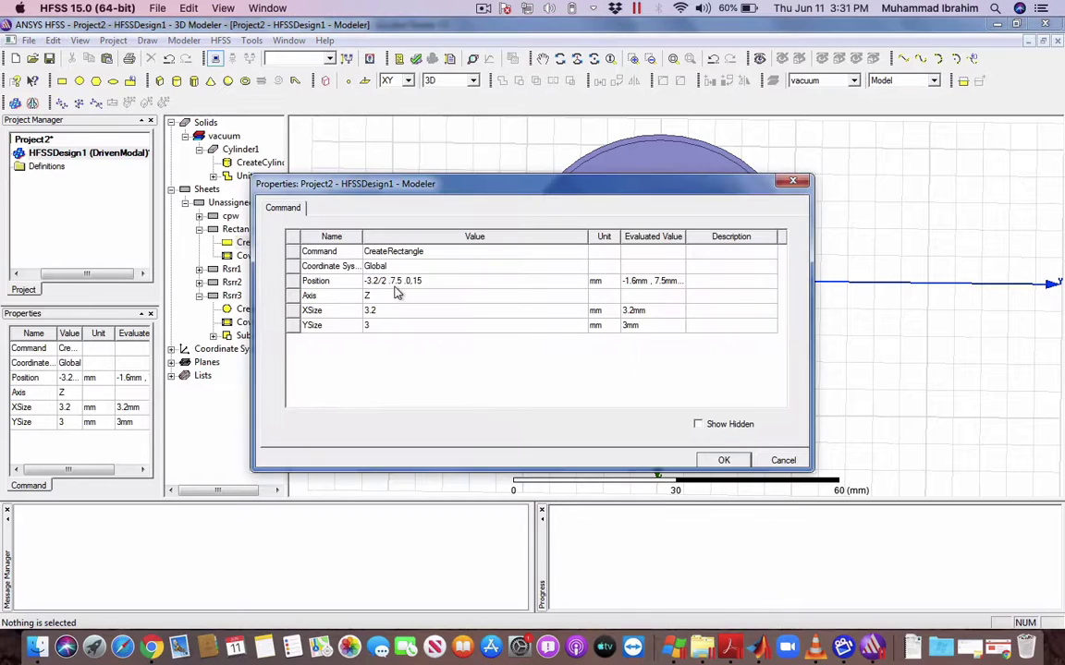
left_click(794, 183)
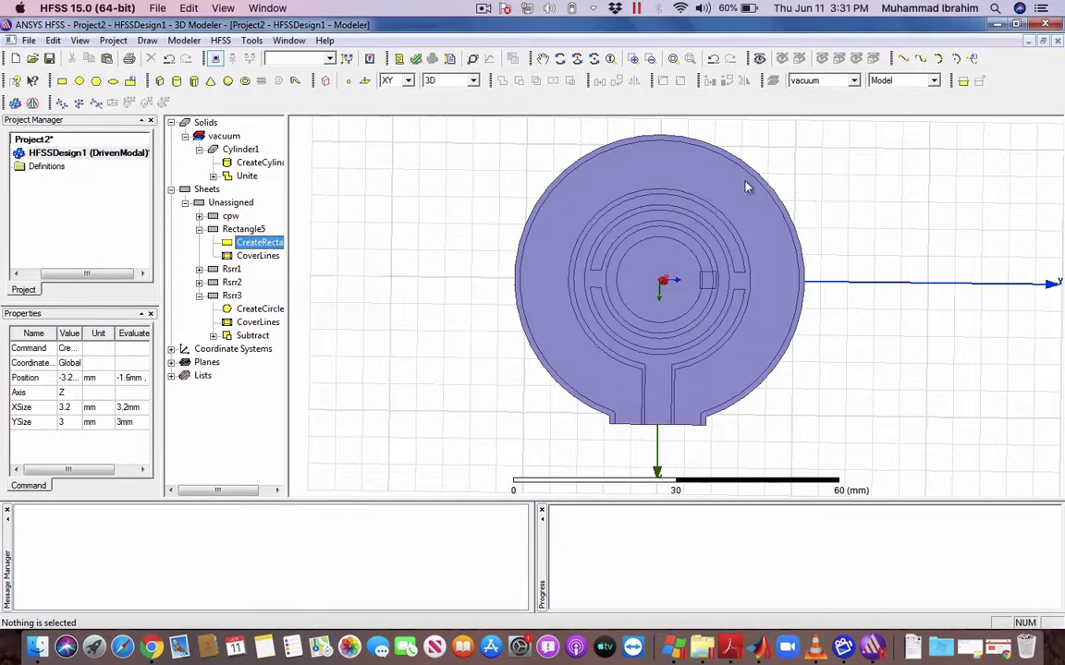
- Subtract the pasted rectangle from Rsrr3 to cut the ring's gap, and clear the selection
left_click(233, 296)
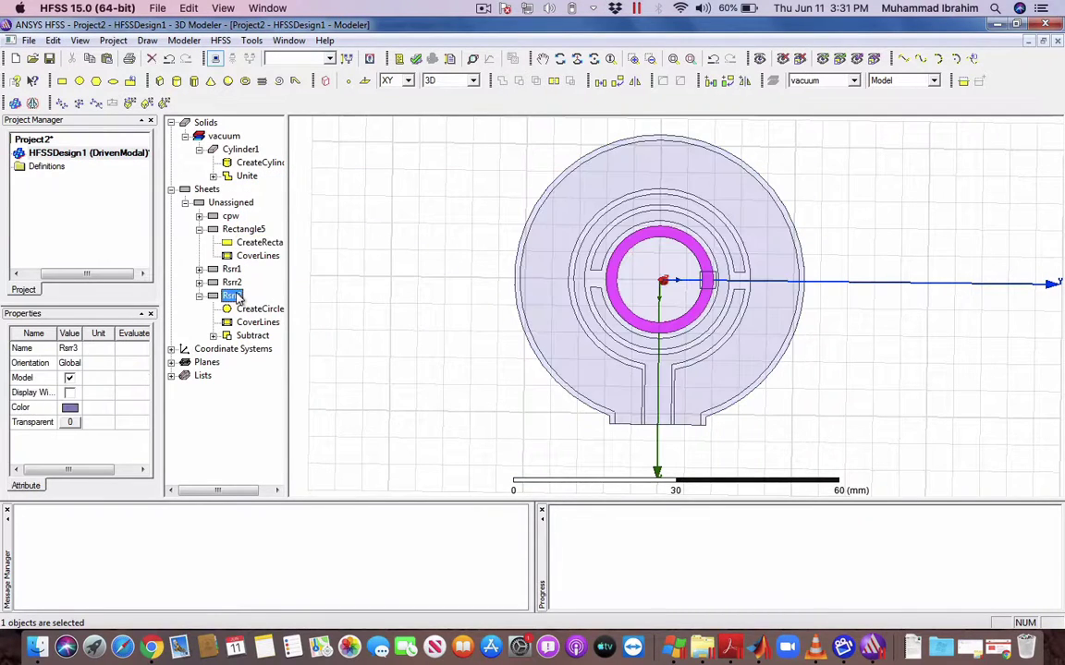
left_click(227, 228, "ctrl")
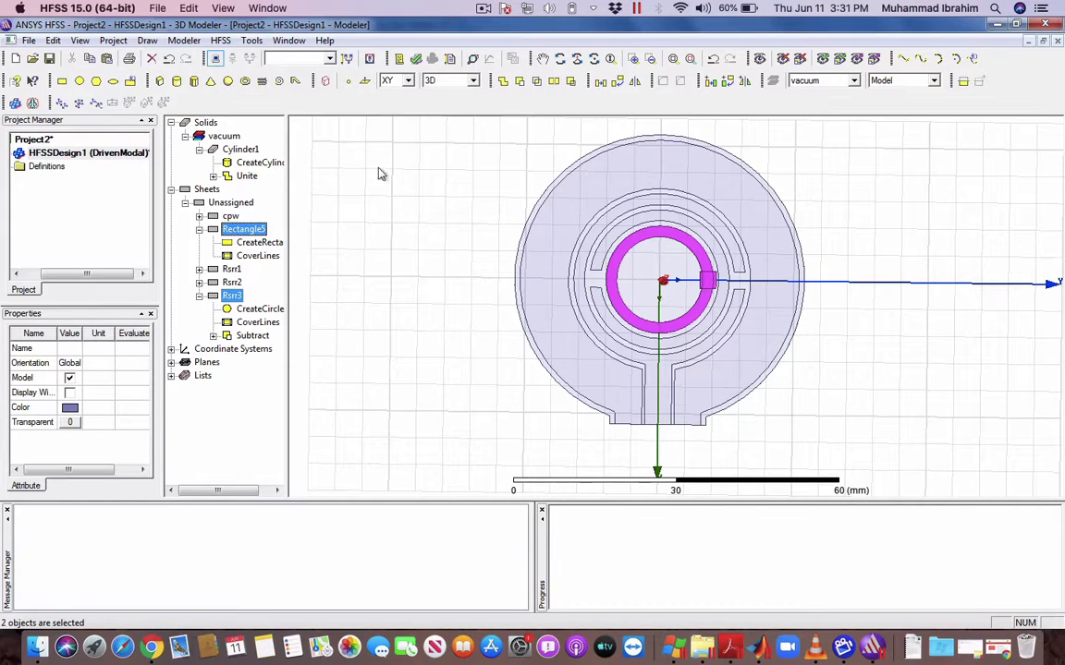
left_click(517, 81)
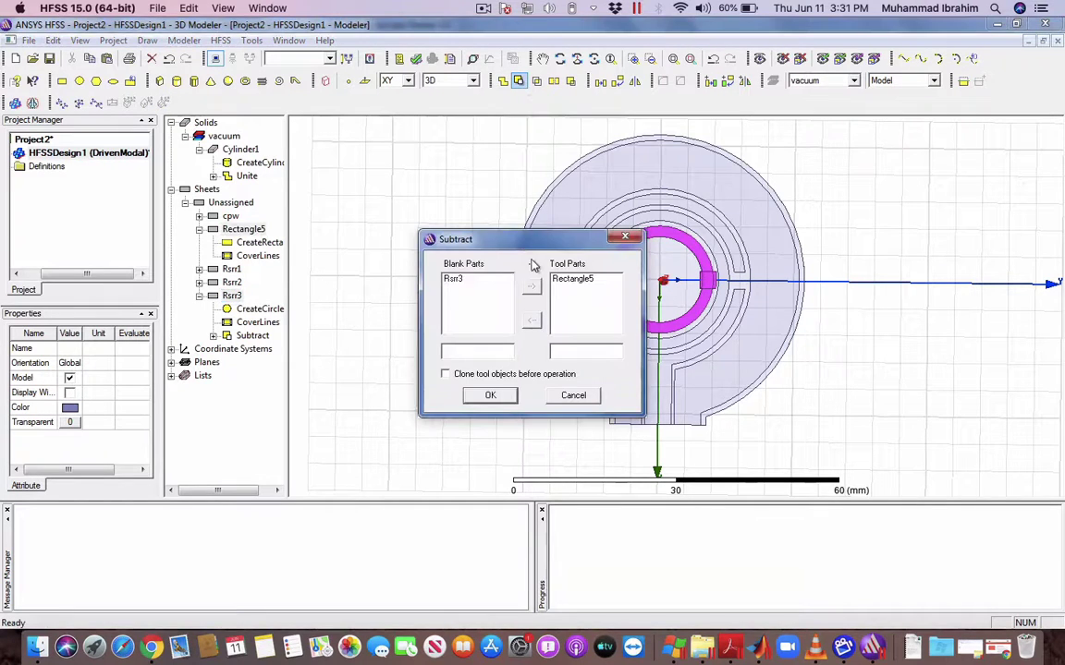
left_click(503, 397)
left_click(861, 389)
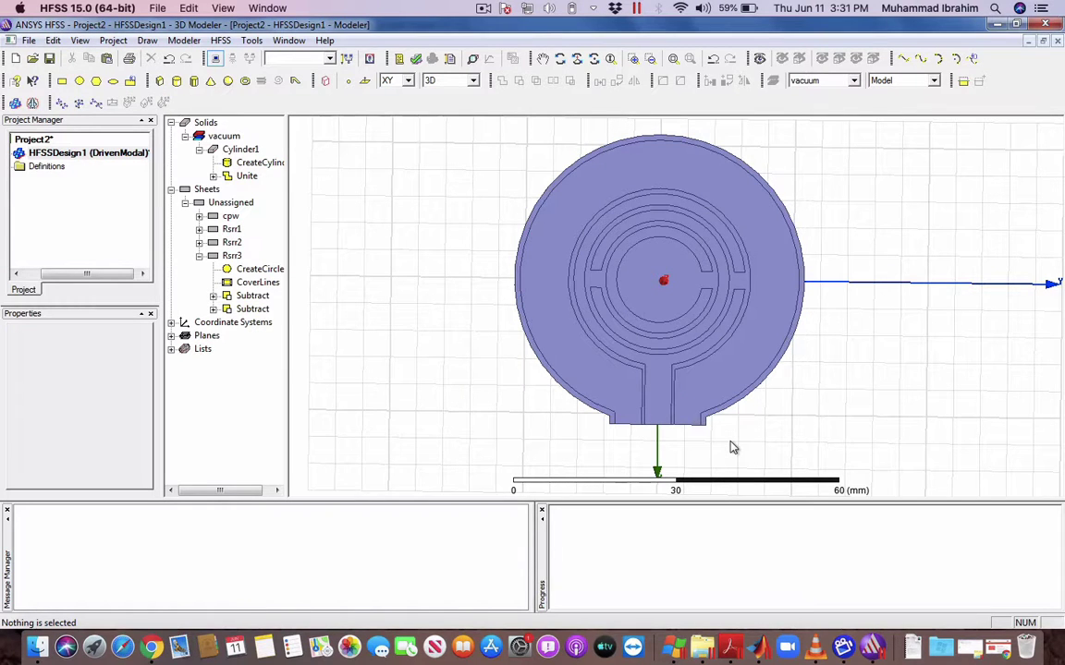
- Set the drawing plane to YZ with the antenna's feed edge facing the viewer
left_click_drag(730, 445, 642, 163, "alt")
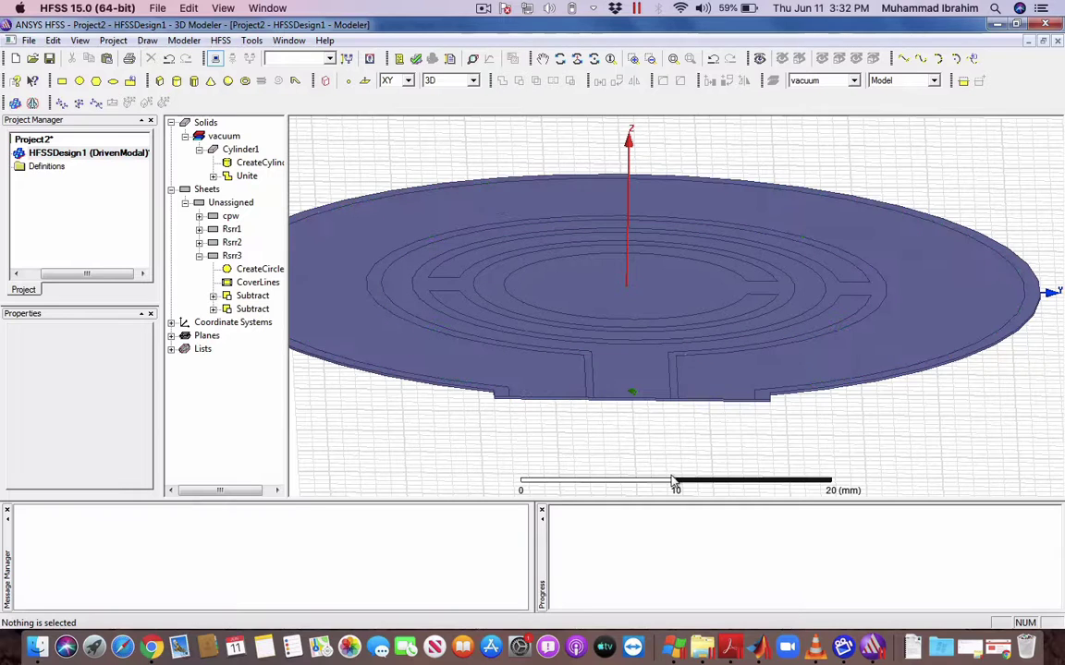
left_click_drag(679, 439, 675, 405, "alt")
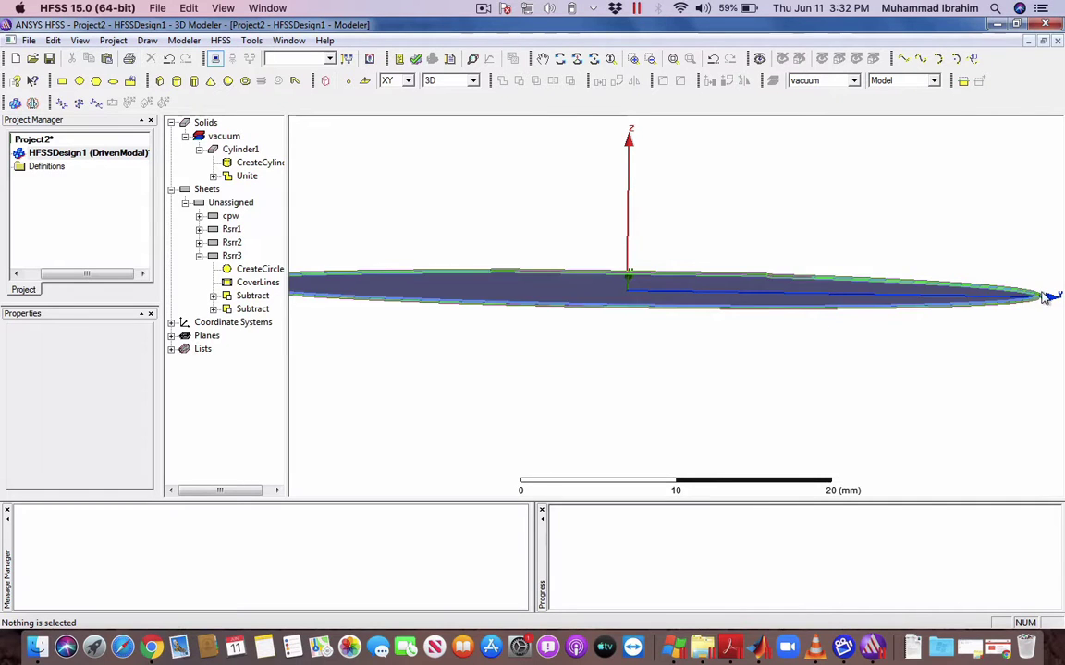
left_click_drag(1048, 295, 1049, 289, "alt")
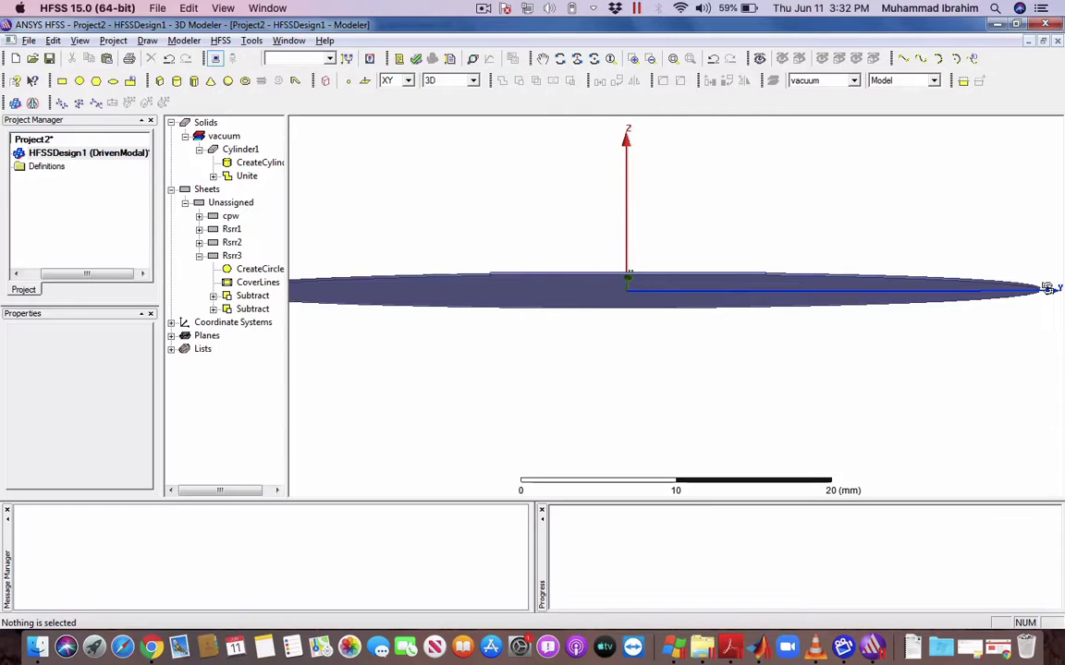
left_click_drag(732, 345, 674, 349, "alt+shift")
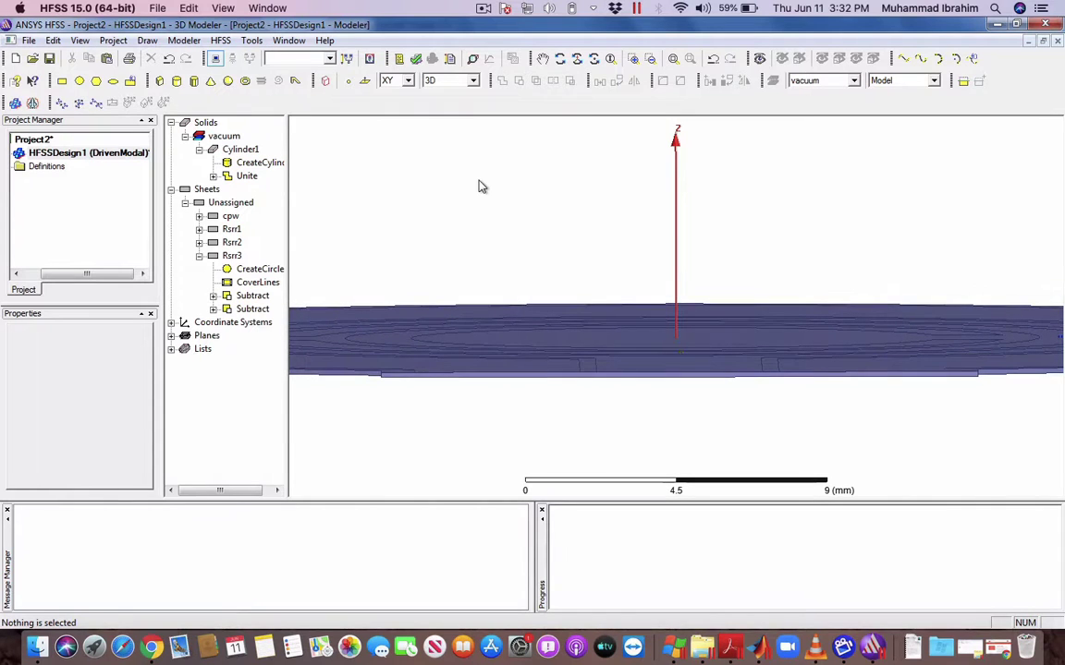
left_click(408, 81)
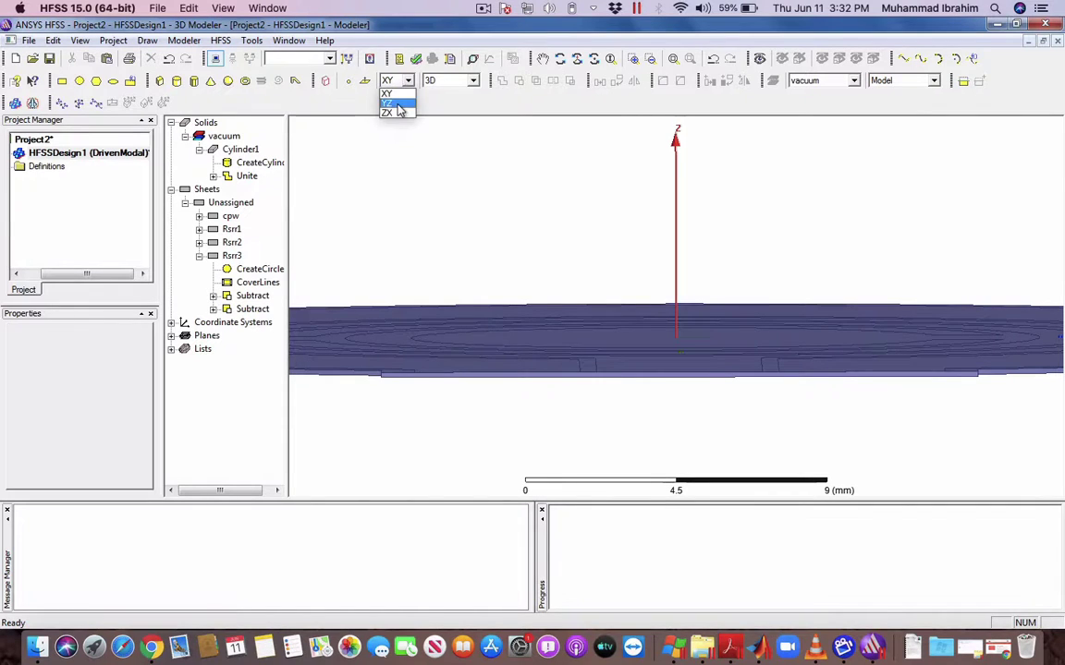
left_click(390, 102)
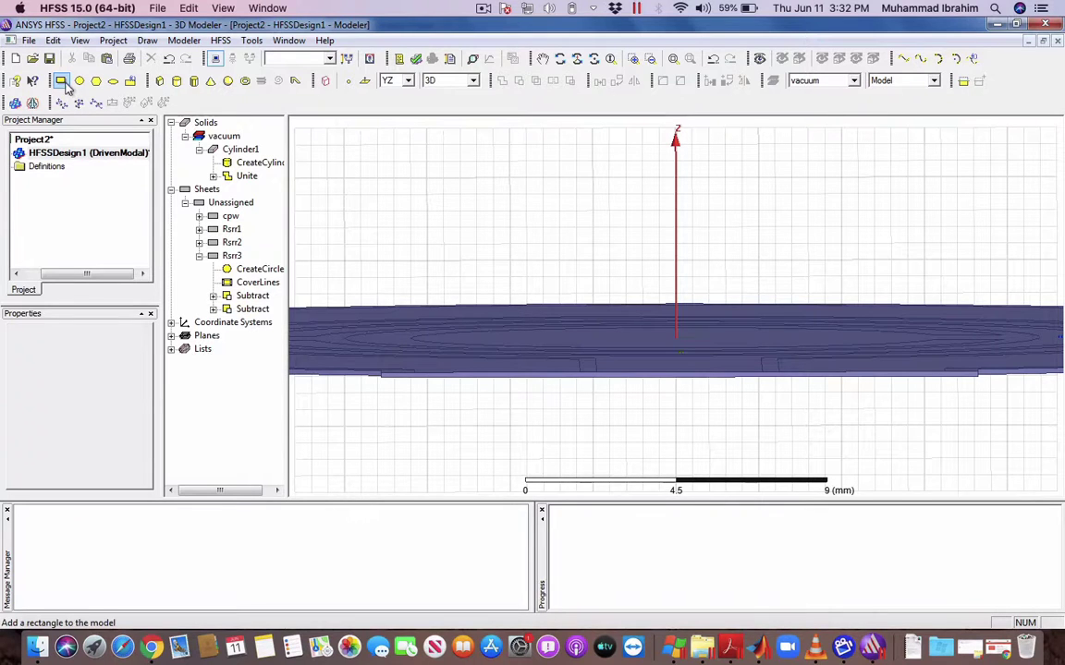
left_click(94, 104)
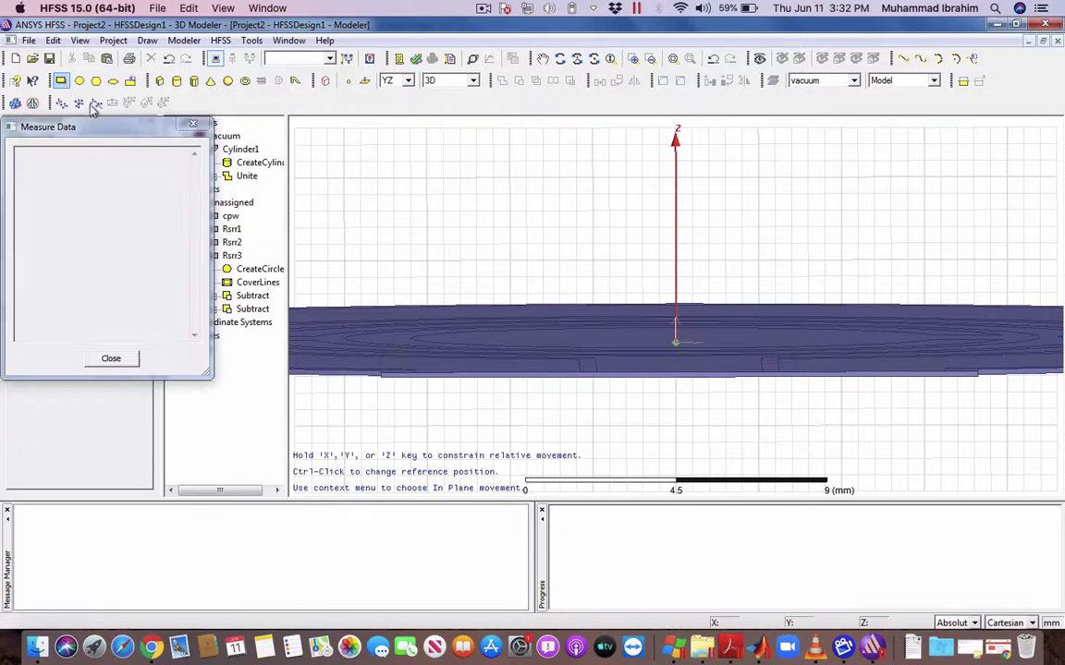
left_click(415, 375)
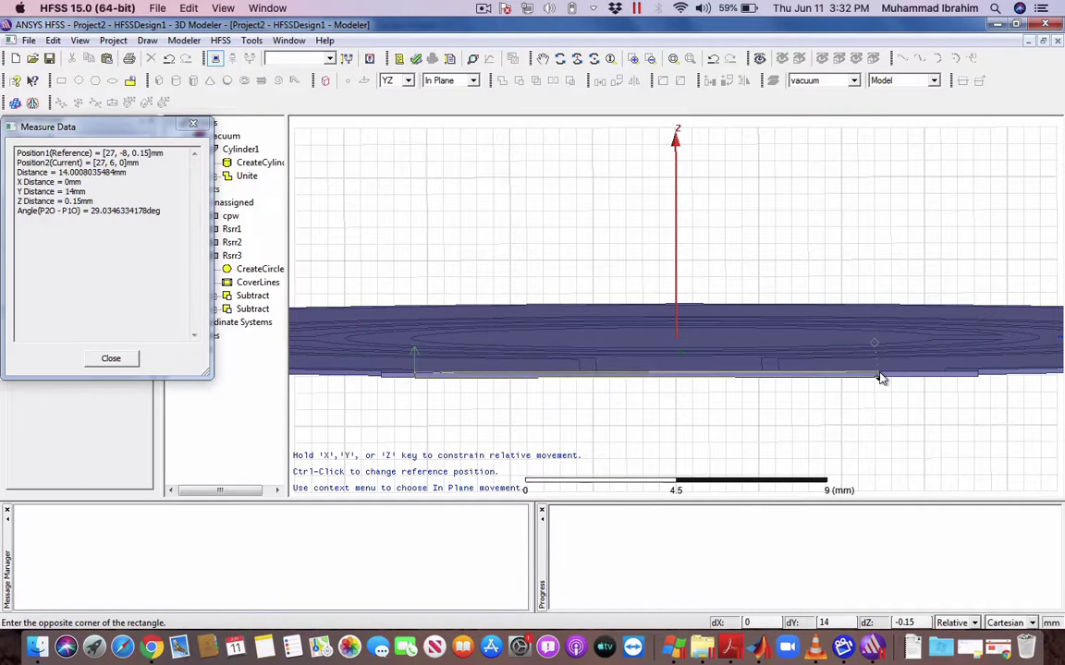
left_click(944, 375)
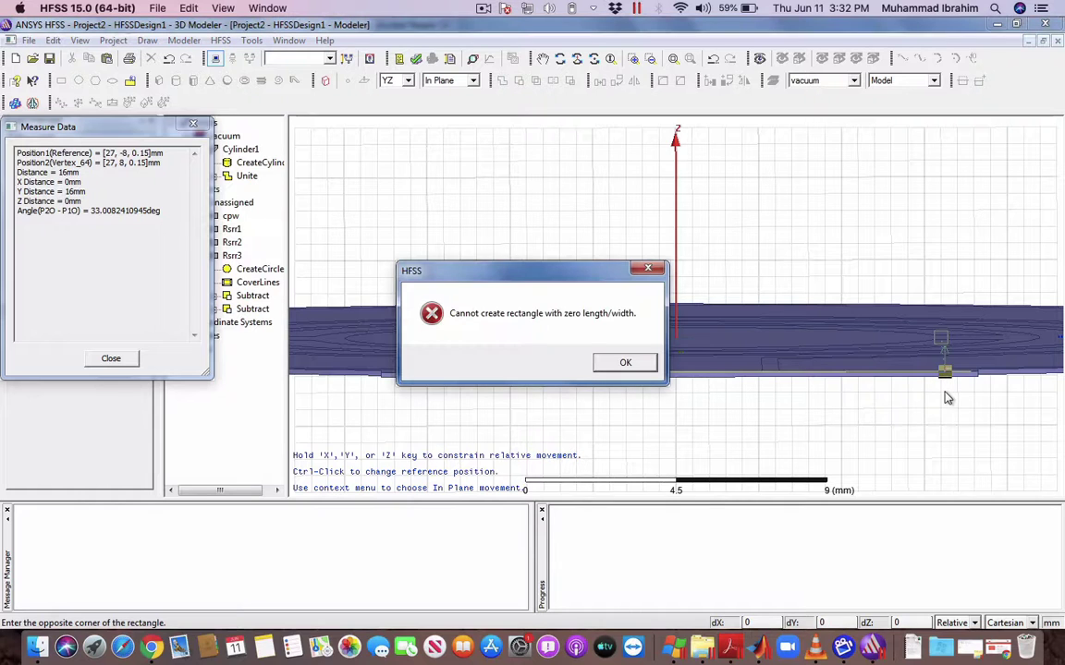
left_click(625, 363)
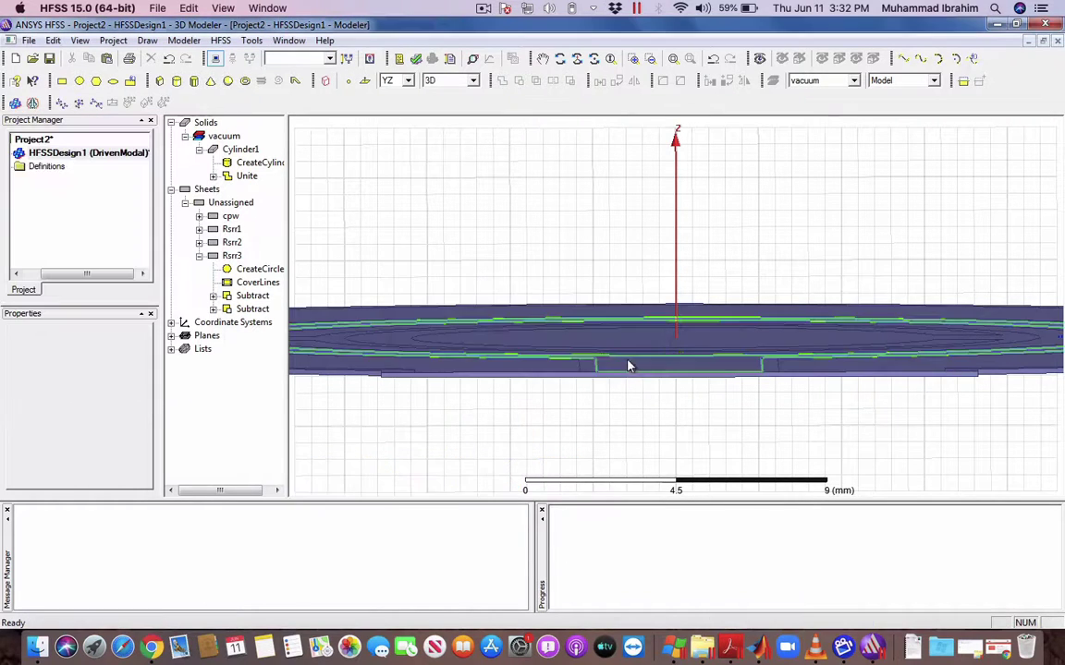
- Draw a YZ-plane rectangle about 16 mm long in Y across the feed edge, starting at 27, -8, 0.15 mm
left_click(61, 80)
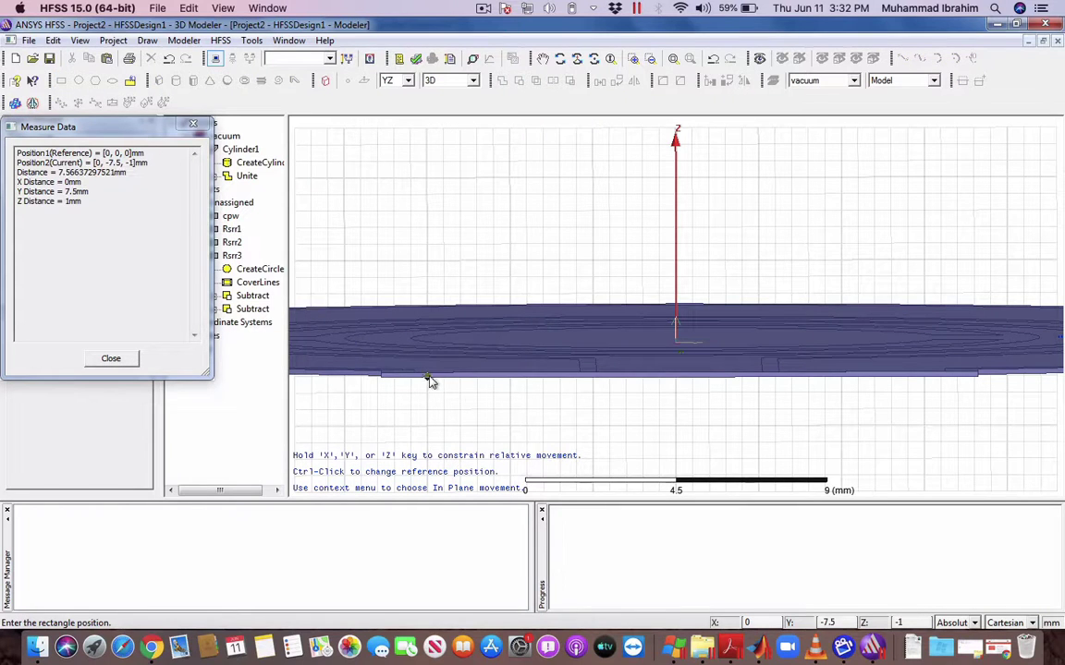
left_click(413, 375)
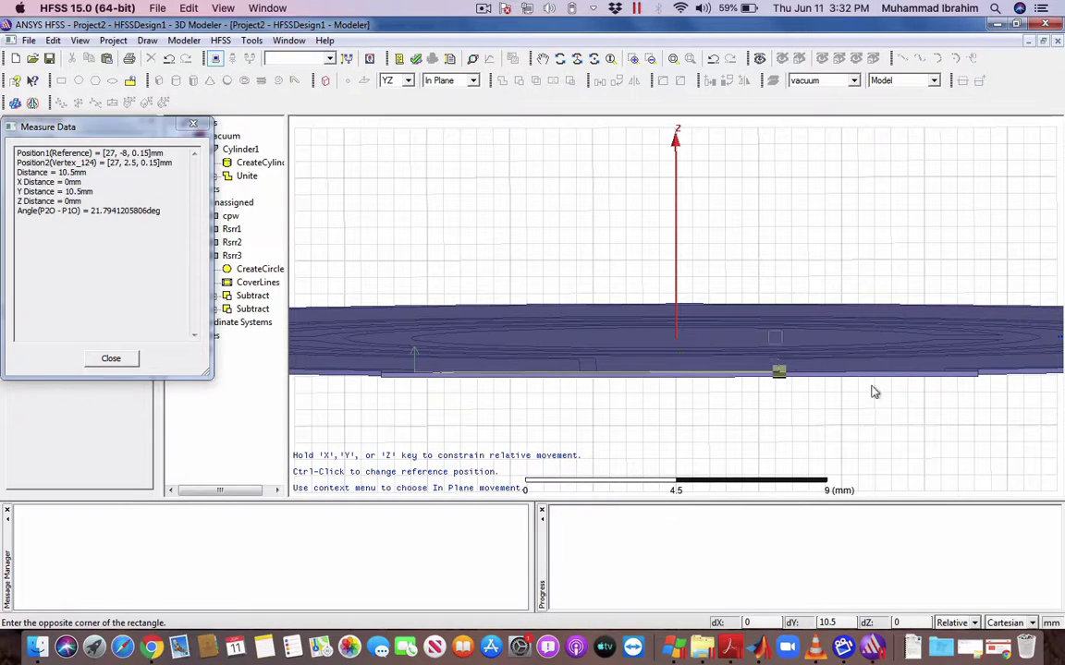
left_click(944, 380)
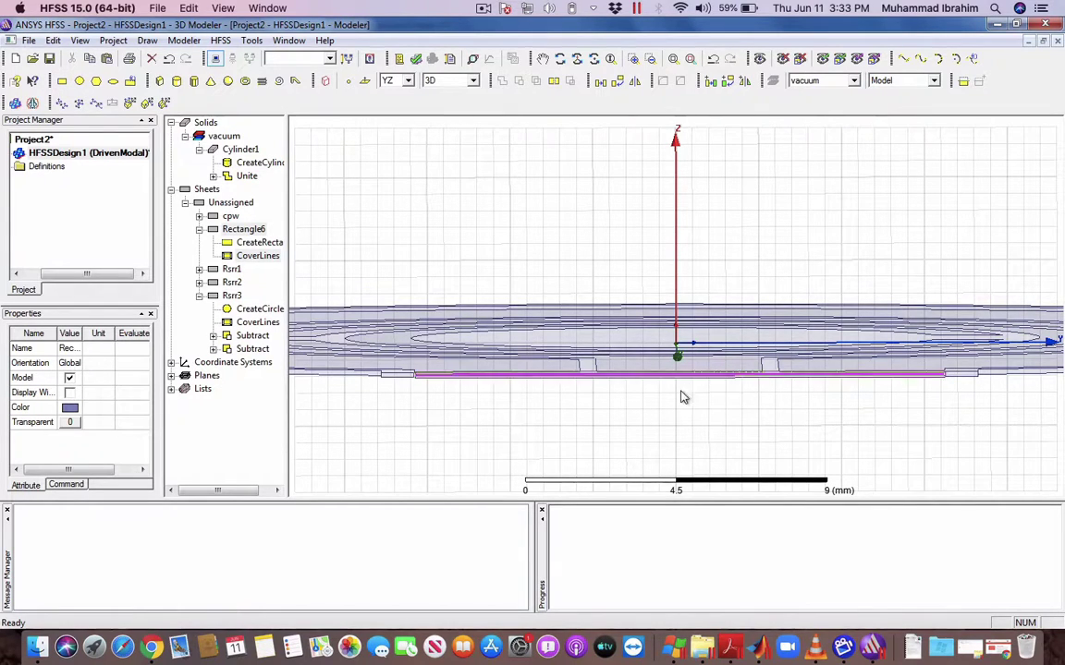
- Rename the new feed-edge rectangle as port and collapse Rsrr3's history in the model tree
double_click(238, 229)
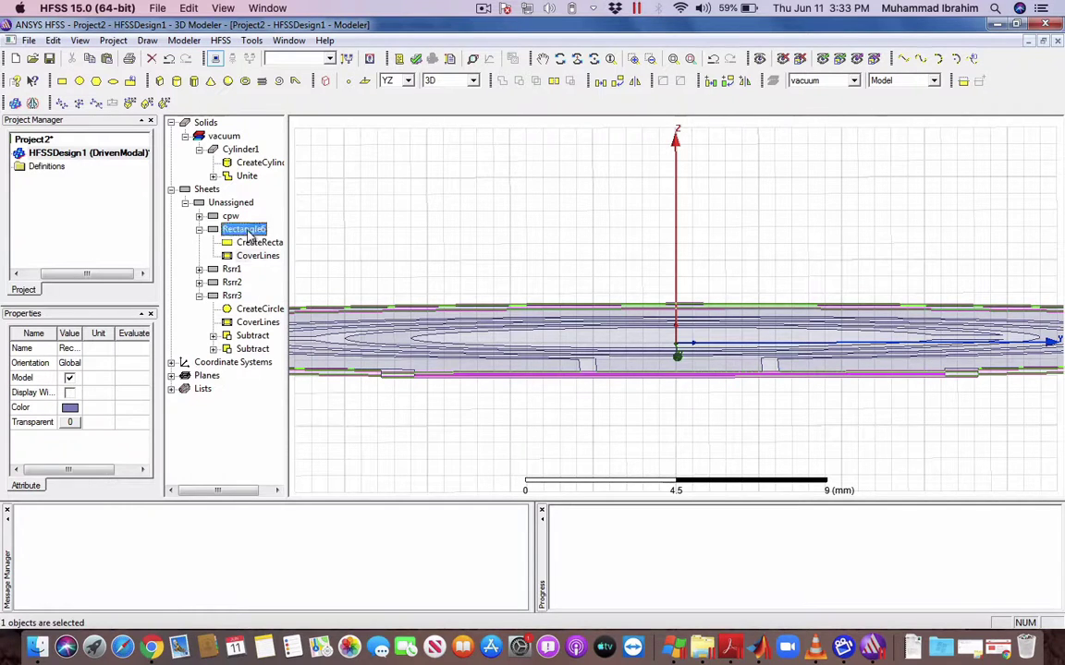
left_click(421, 252)
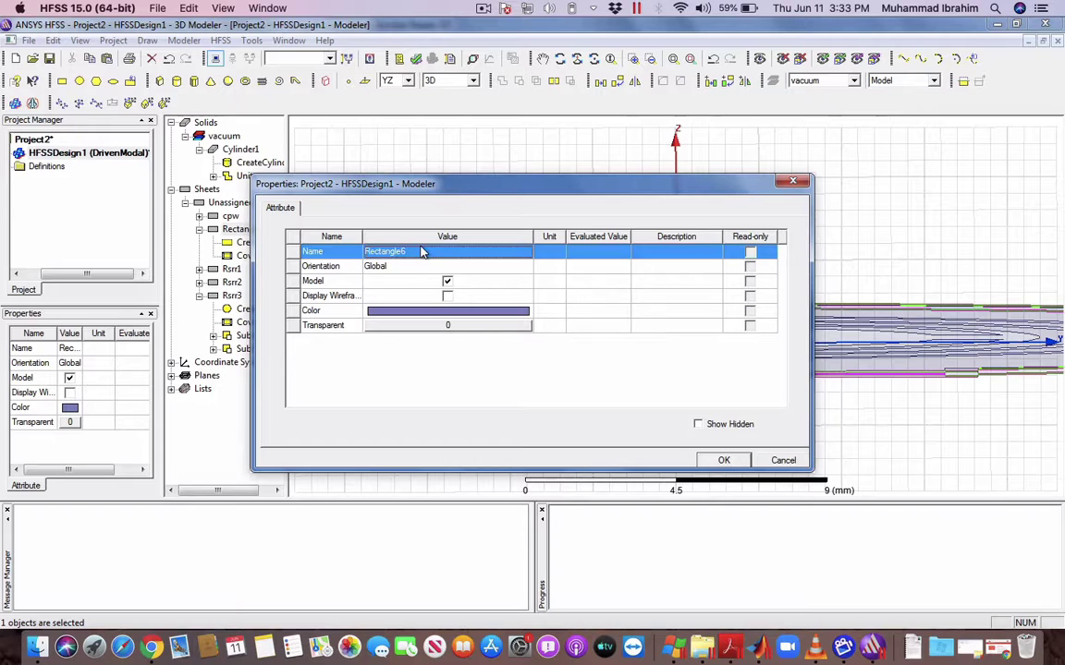
left_click(421, 251)
type("port")
key("Return")
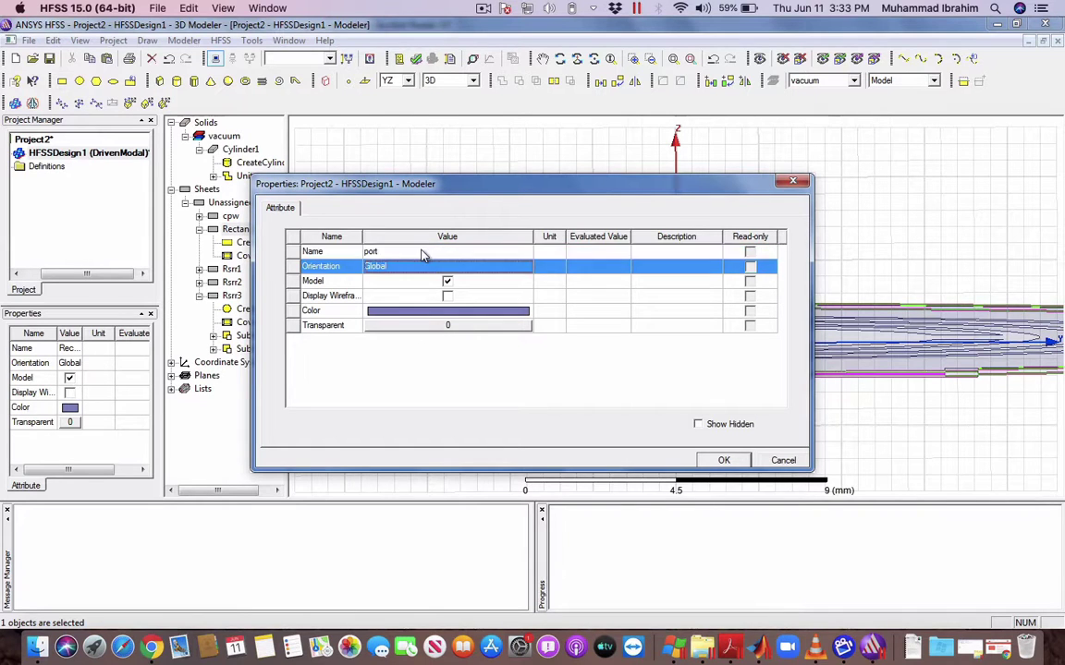
key("Return")
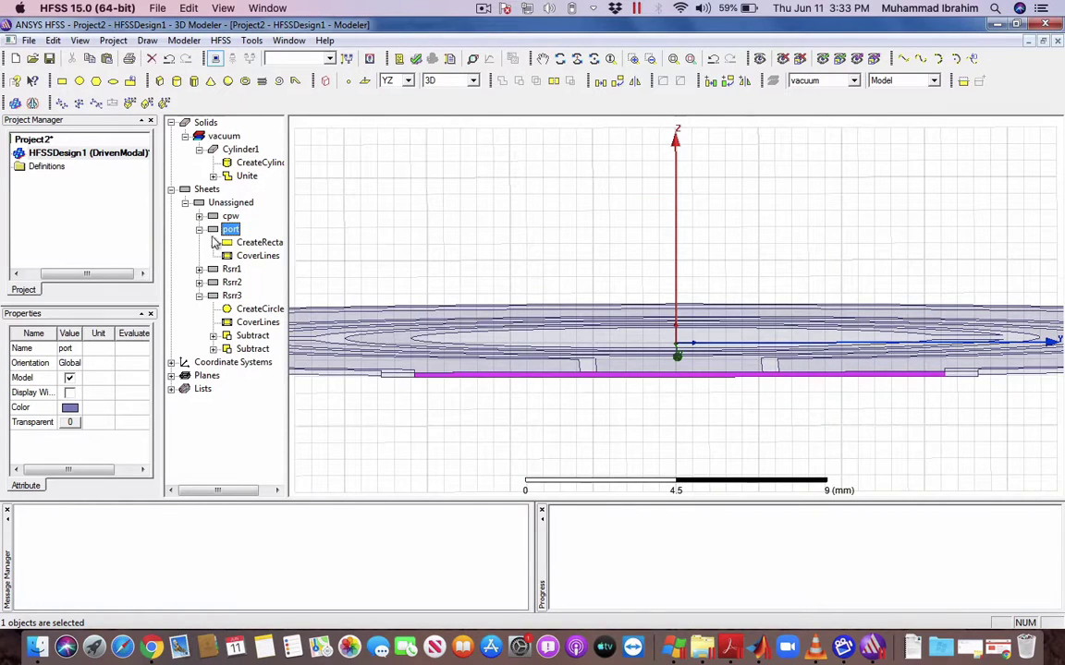
left_click(199, 296)
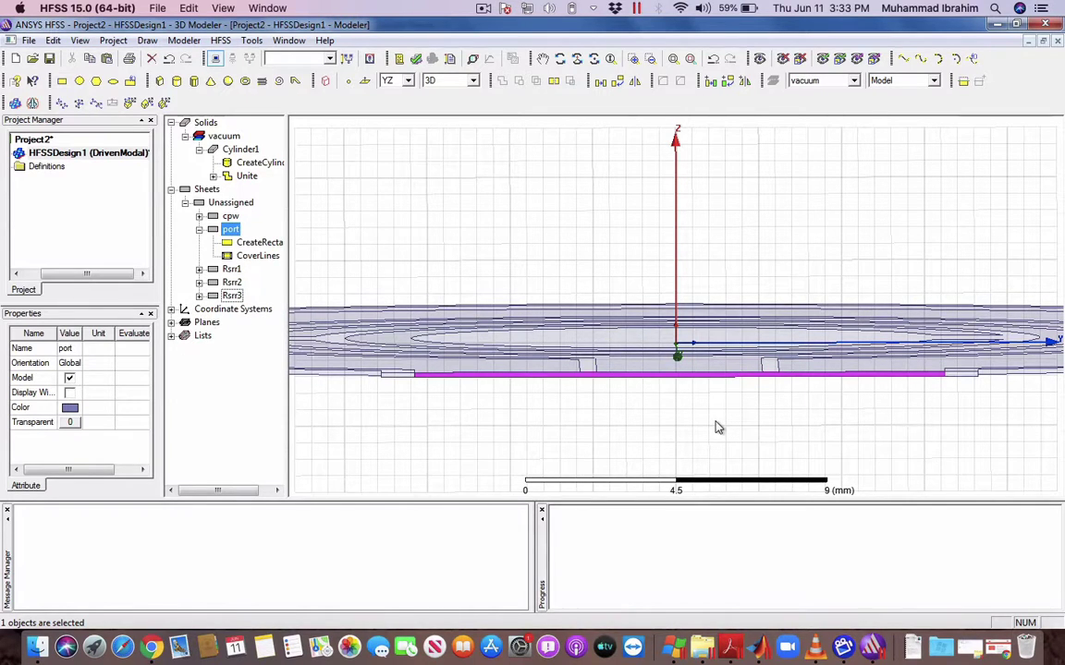
- Draw a box around the antenna from 0, -36, 132 mm on the YZ plane, about 14 x 72 x 274 mm along X, Y and Z
mouse_move(719, 427)
left_mouse_down("alt")
mouse_move(708, 440)
mouse_move(712, 429)
left_mouse_up("alt")
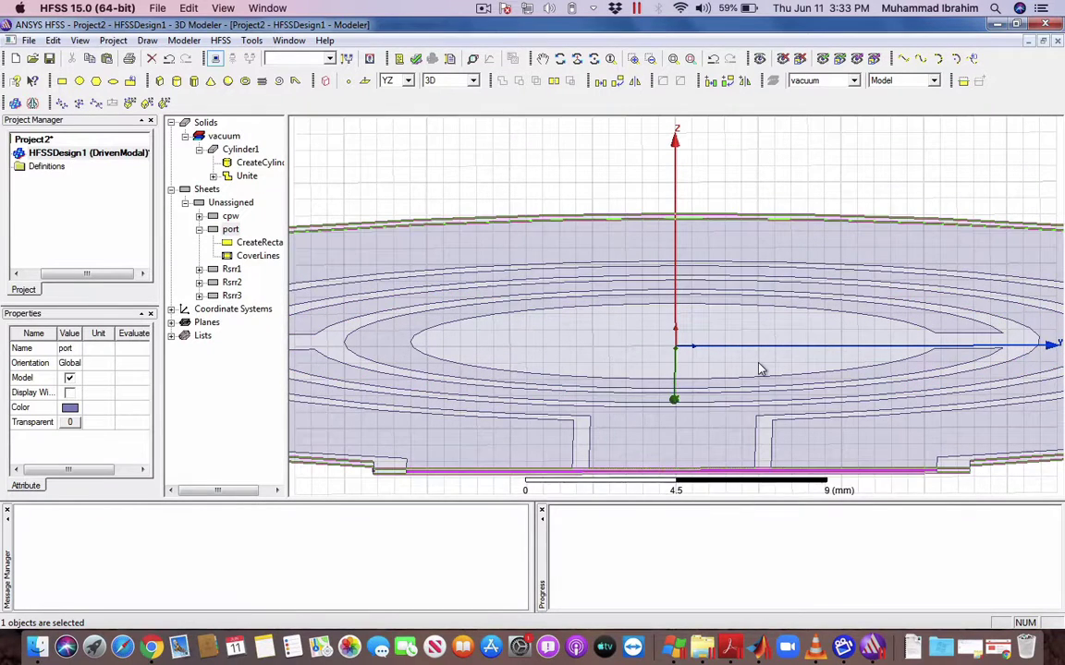
left_click_drag(759, 369, 766, 442, "alt+shift")
left_click_drag(773, 349, 773, 383, "alt")
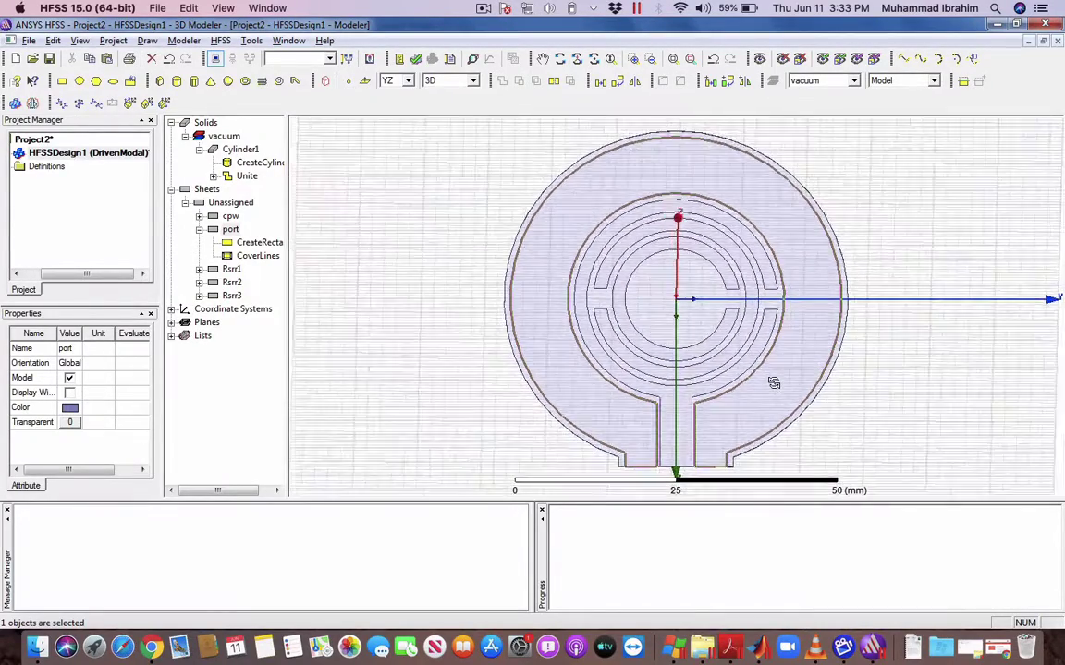
left_click(407, 84)
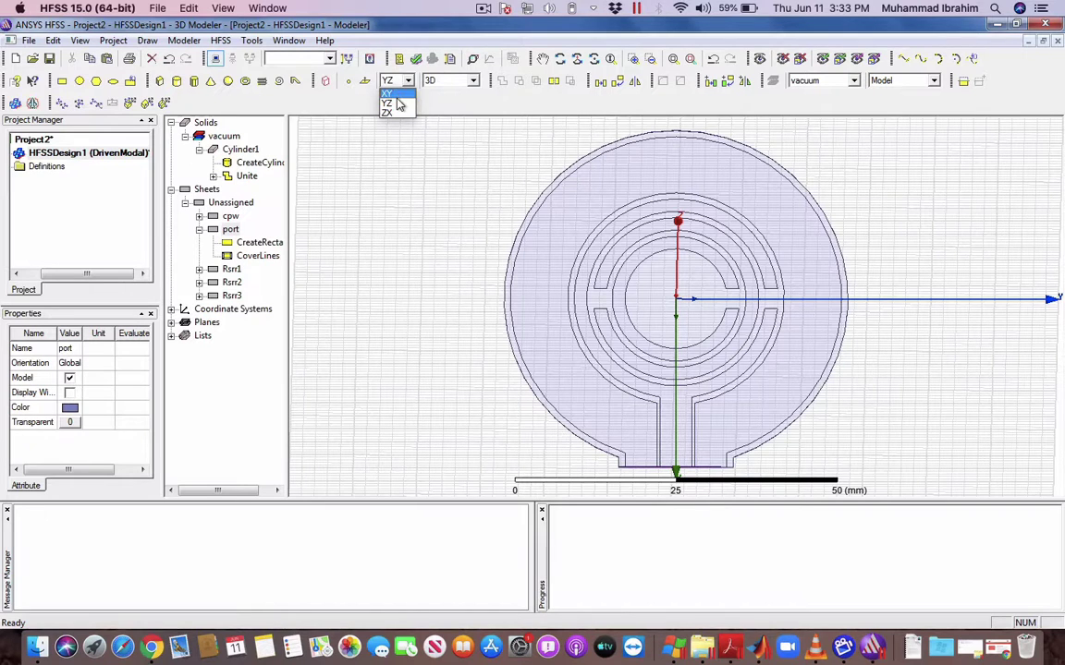
left_click(399, 106)
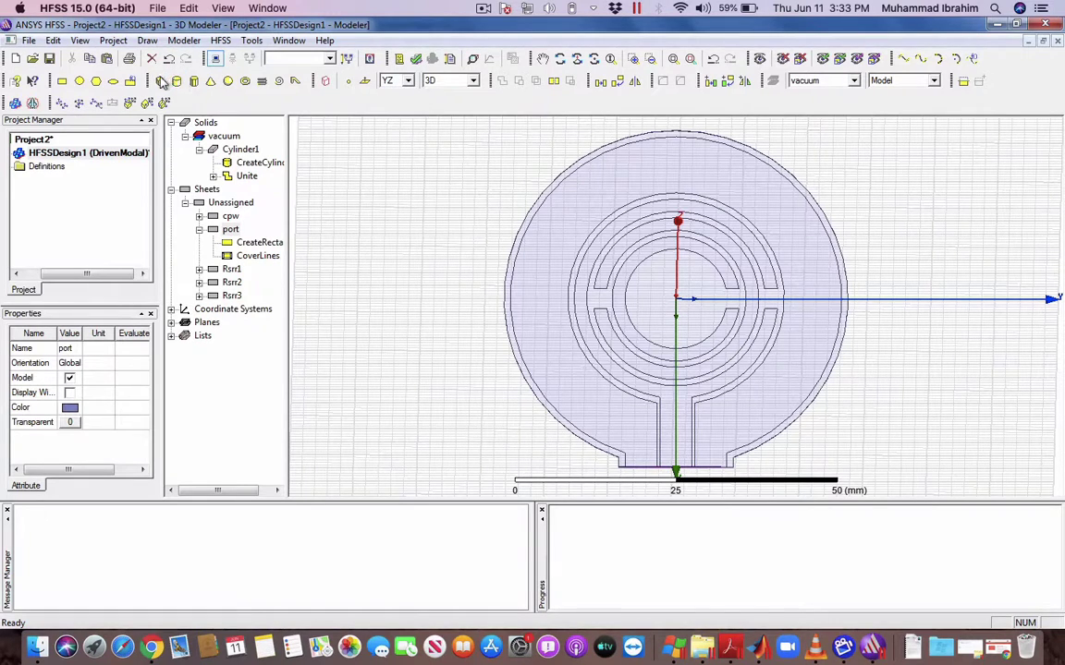
left_click(158, 81)
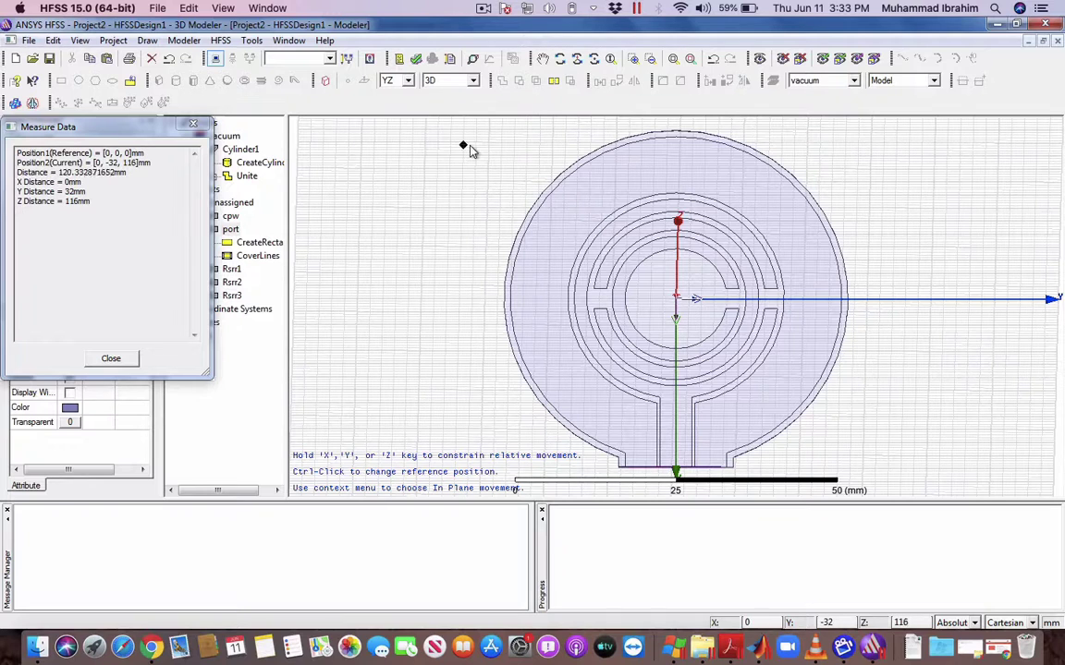
left_click(449, 132)
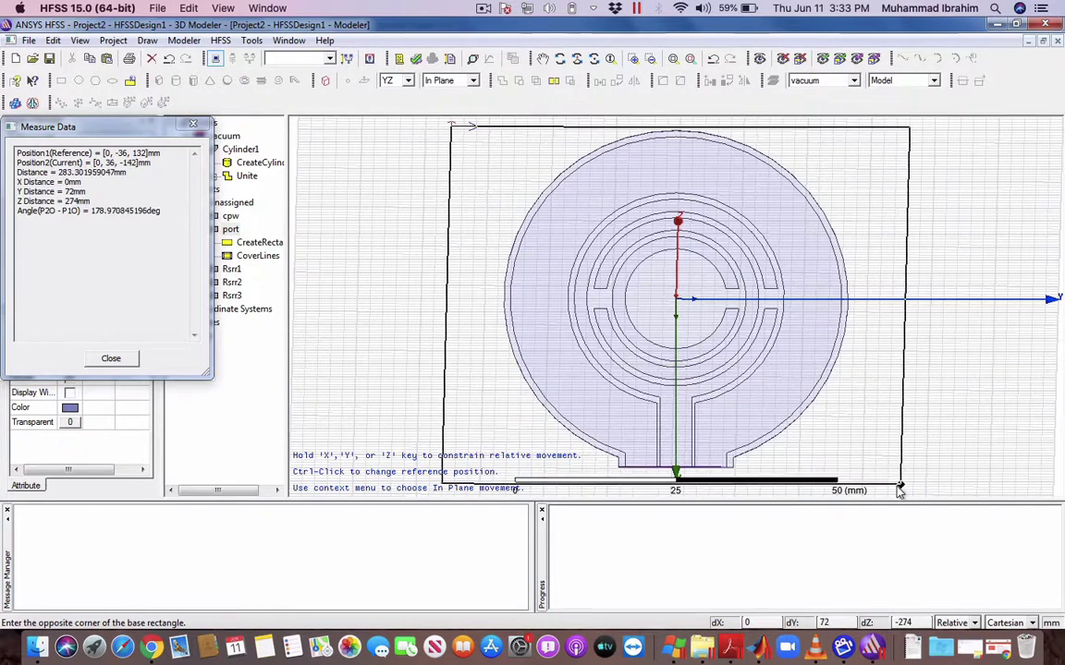
left_click(901, 459)
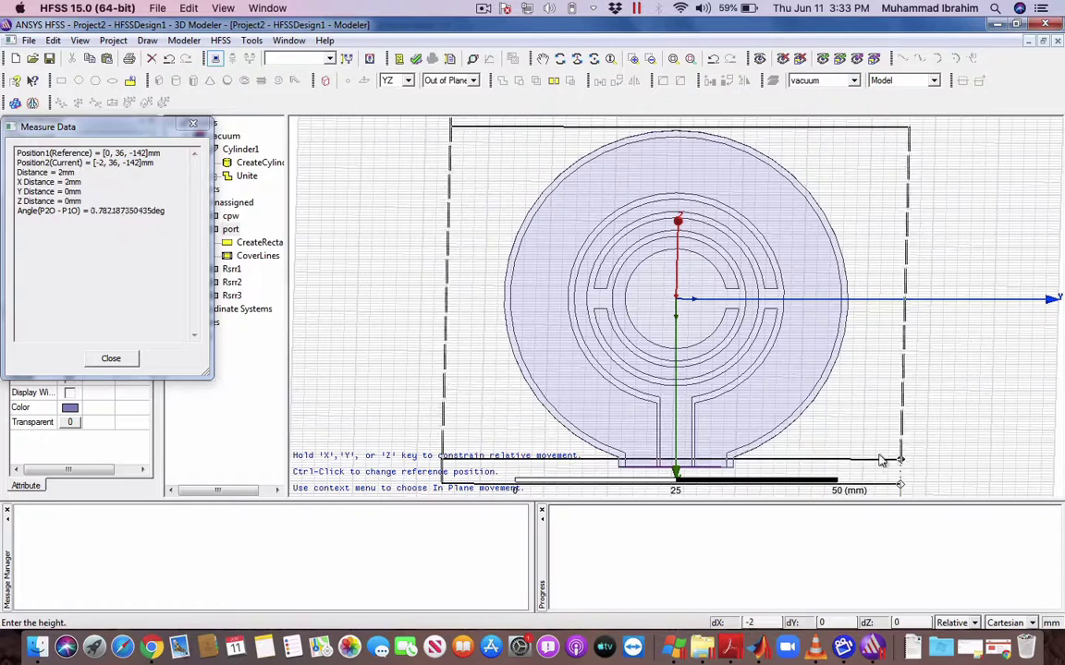
left_click(867, 404)
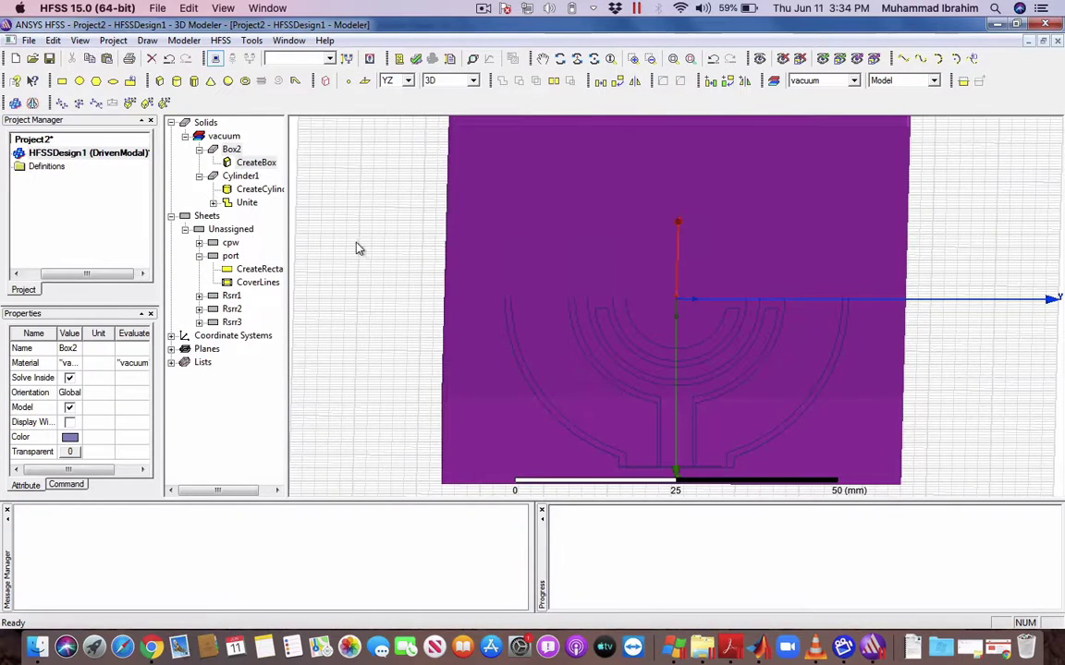
- Rename the new box as radbox
double_click(230, 150)
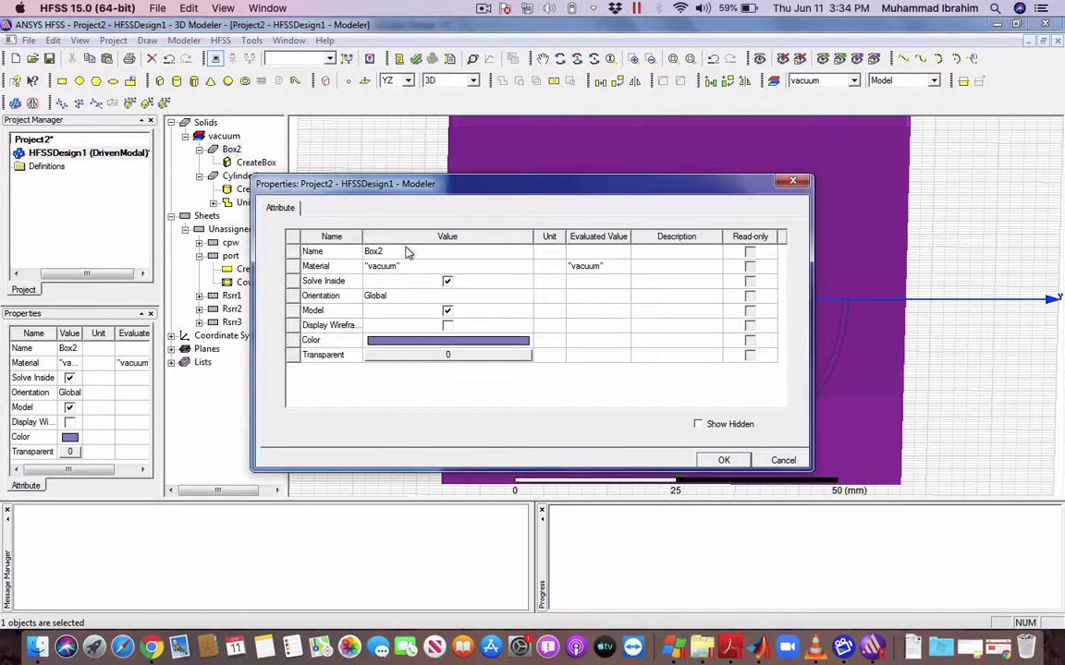
left_click(407, 250)
type("rad")
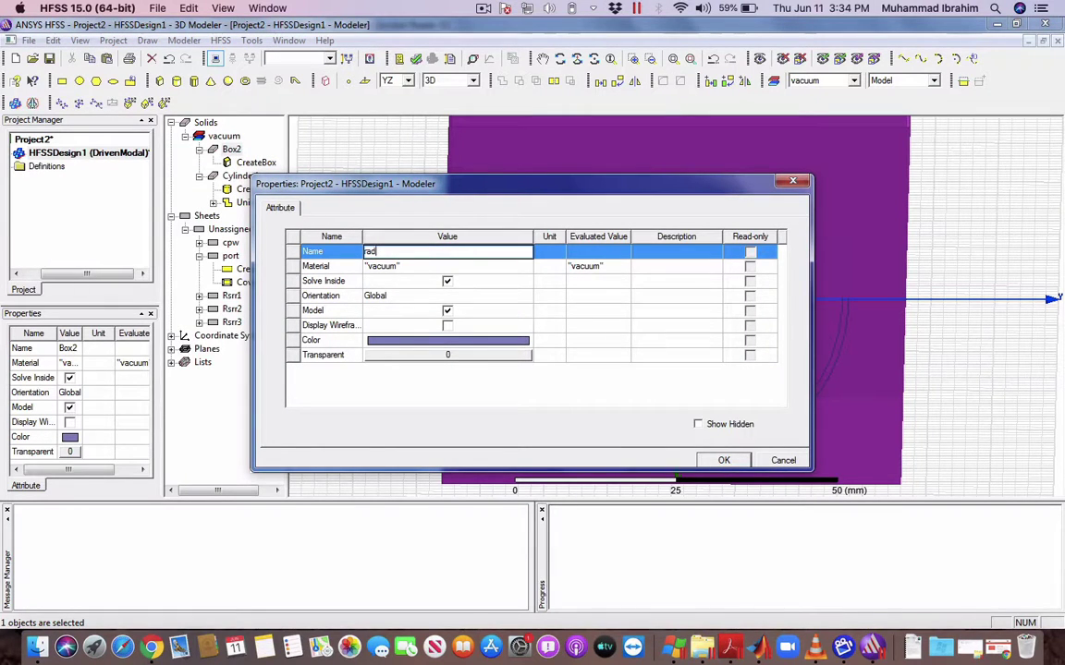
type("box")
key("Return")
key("Return")
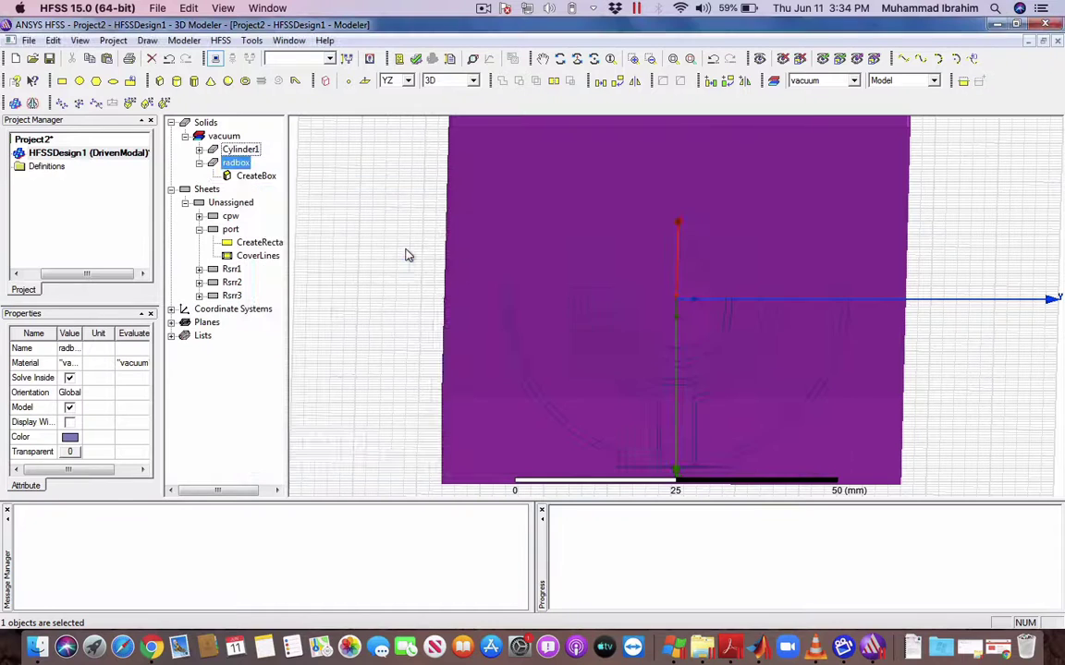
- Rename the solid Cylinder1 as subs
double_click(239, 151)
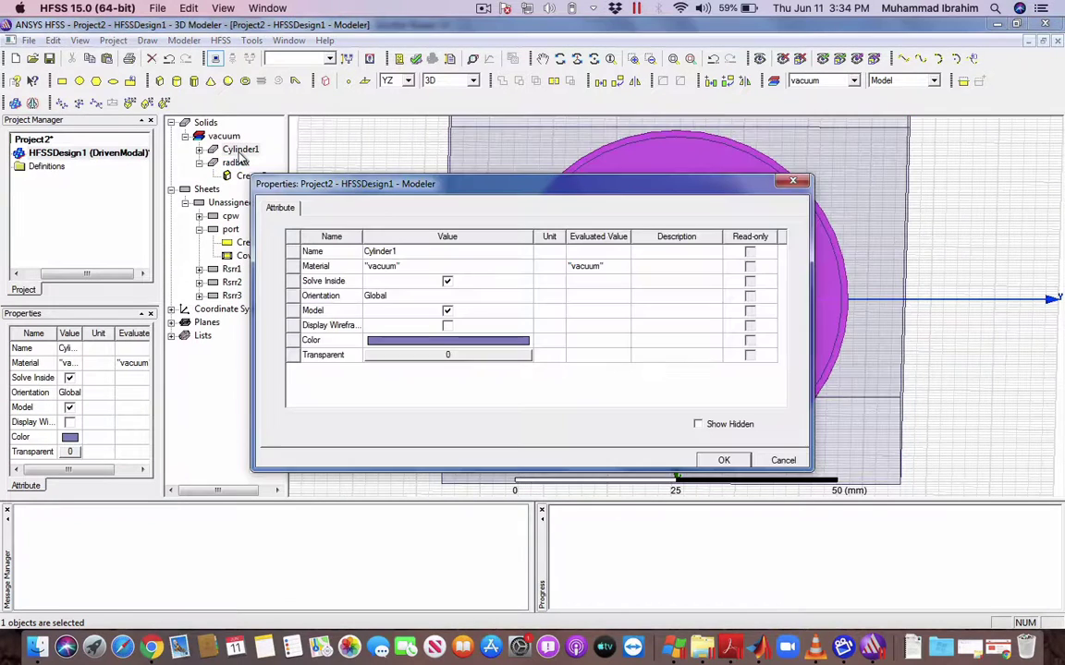
left_click(420, 252)
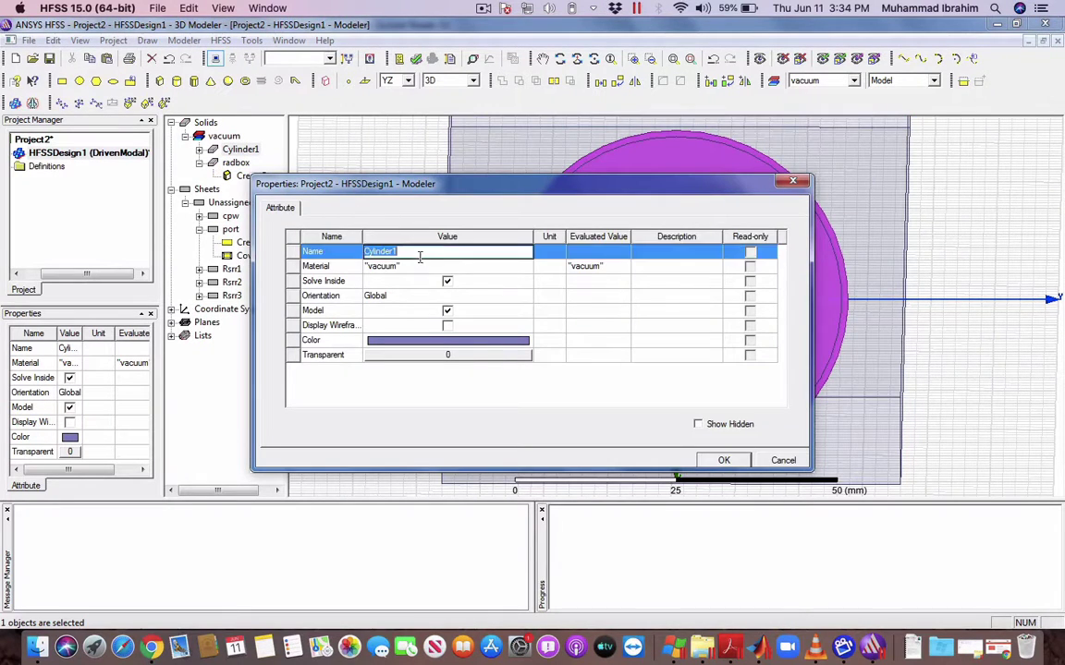
double_click(419, 257)
type("subs")
key("Return")
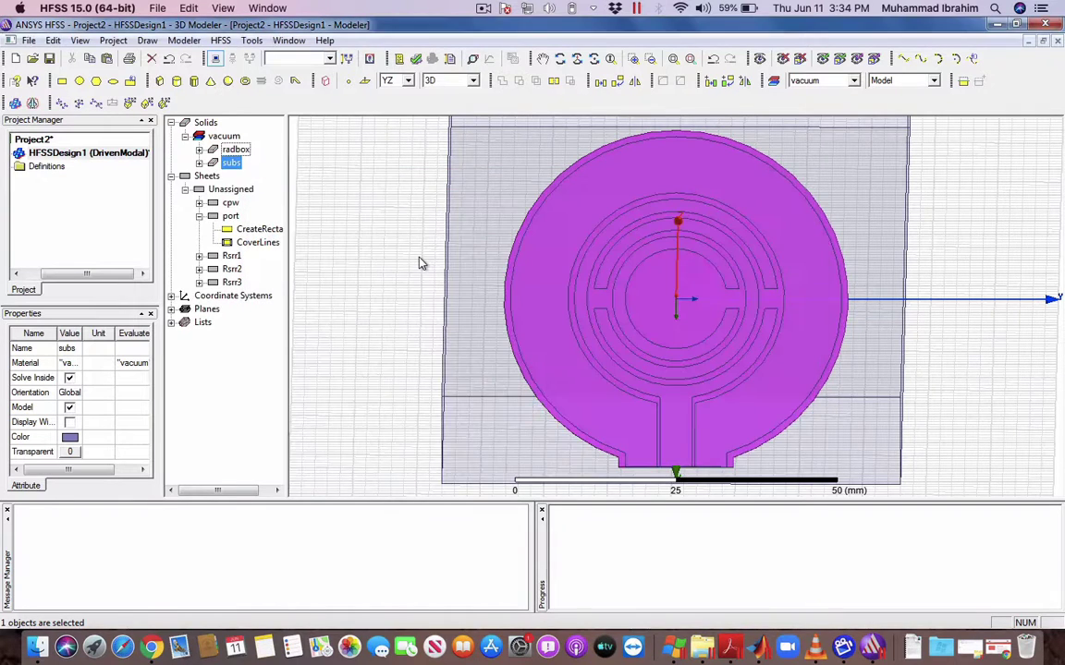
- Set radbox's position to 0, 0, 0 mm and its XSize, YSize and ZSize to 100 mm each
left_click(199, 149)
double_click(252, 162)
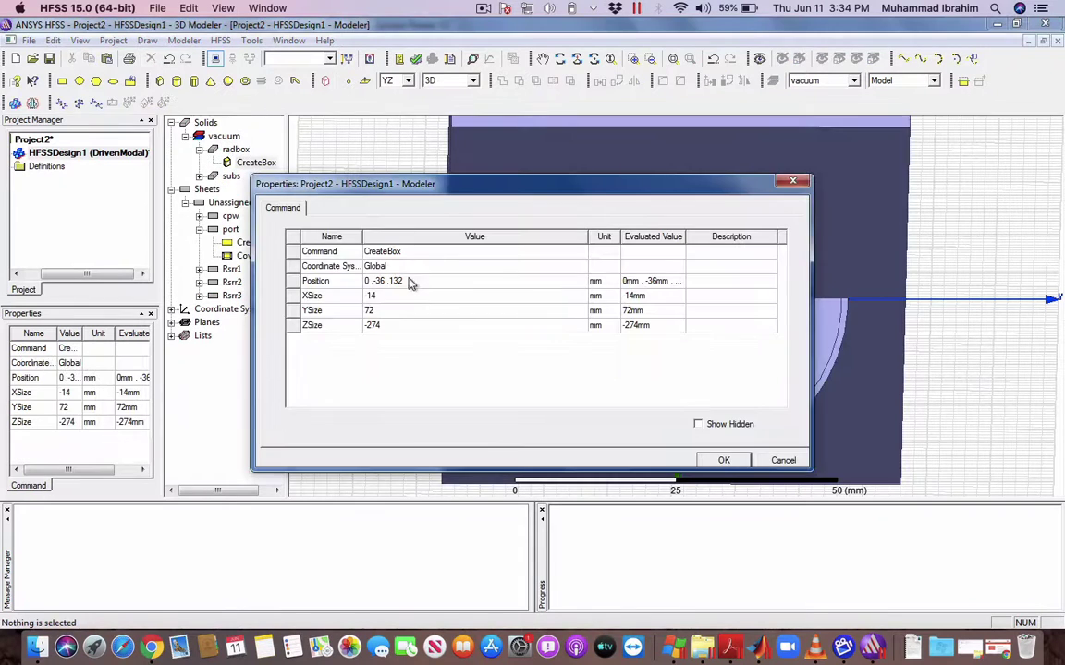
left_click(435, 282)
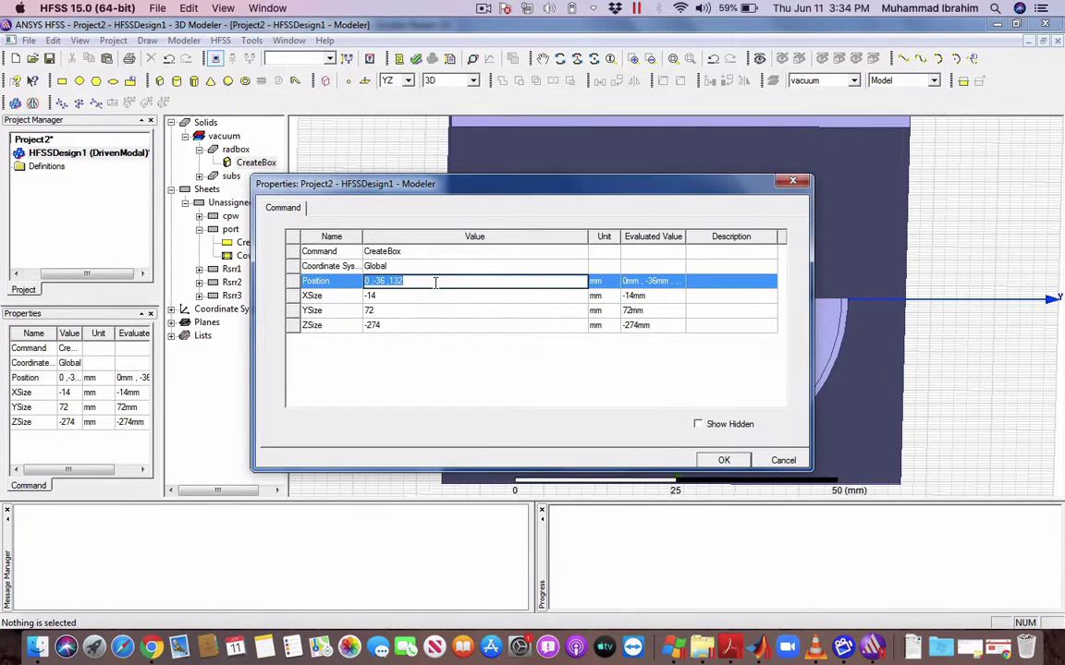
type("0,0,0")
key("Return")
left_click(436, 292)
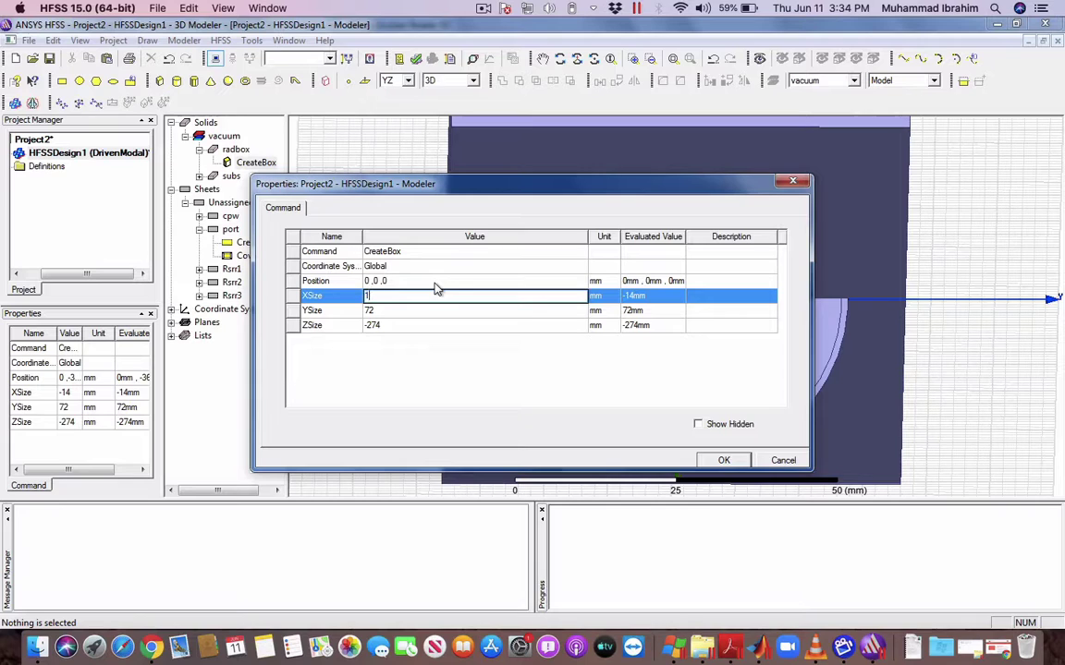
type("00")
key("Tab")
type("1")
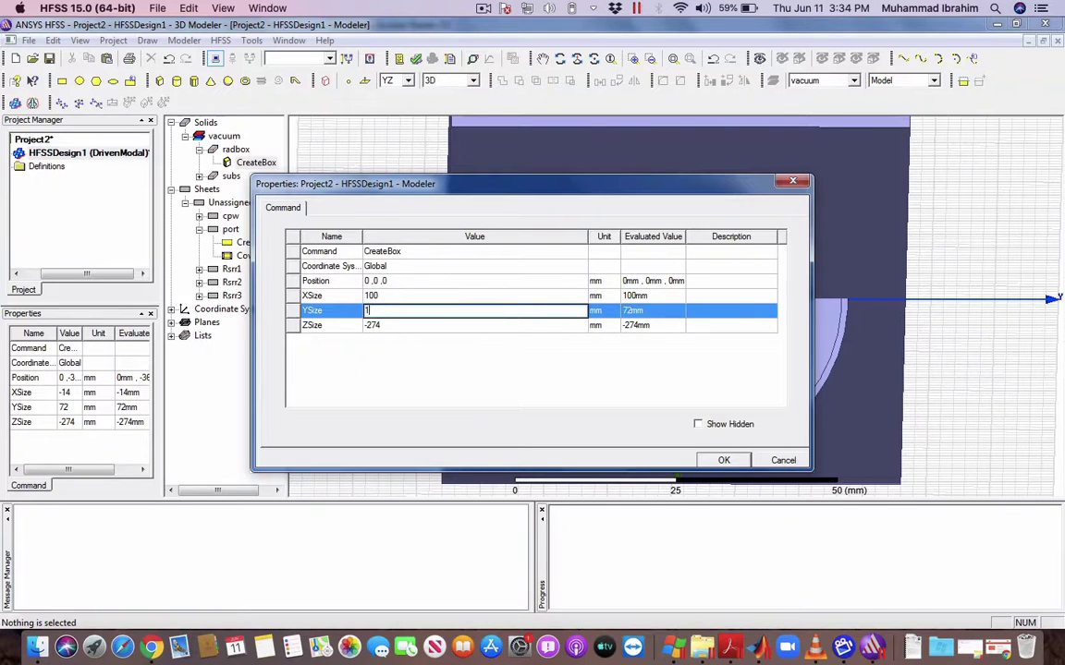
type("00")
key("Tab")
type("100")
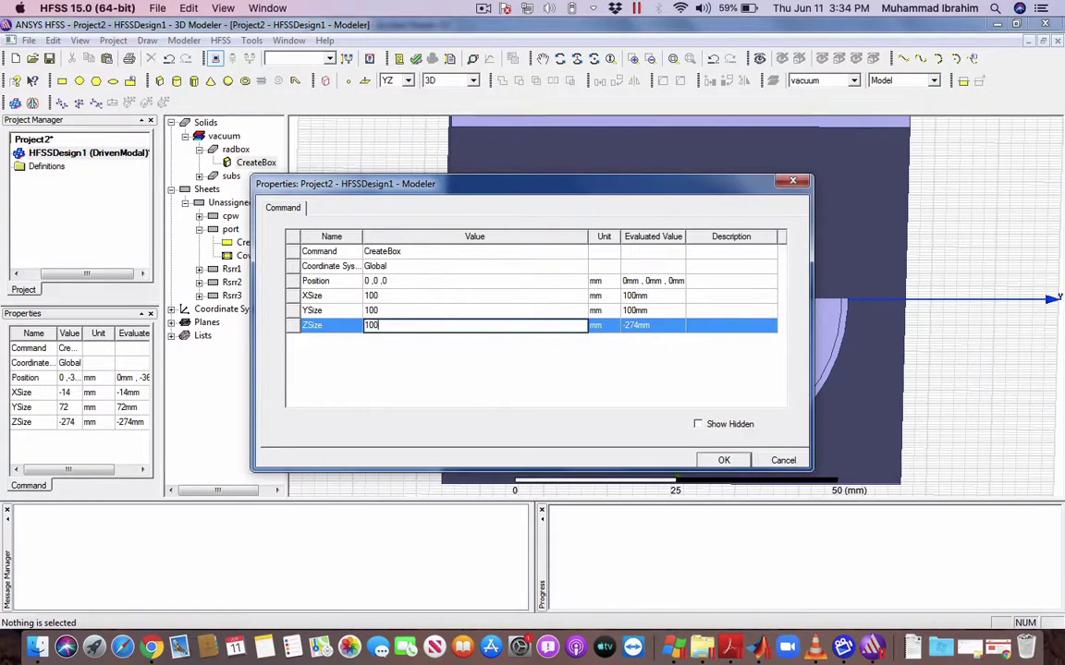
key("shift+Tab")
- Center radbox on the origin by setting its position to -100/2, -100/2, -100/2 mm, and fit the whole model in view
left_click(435, 283)
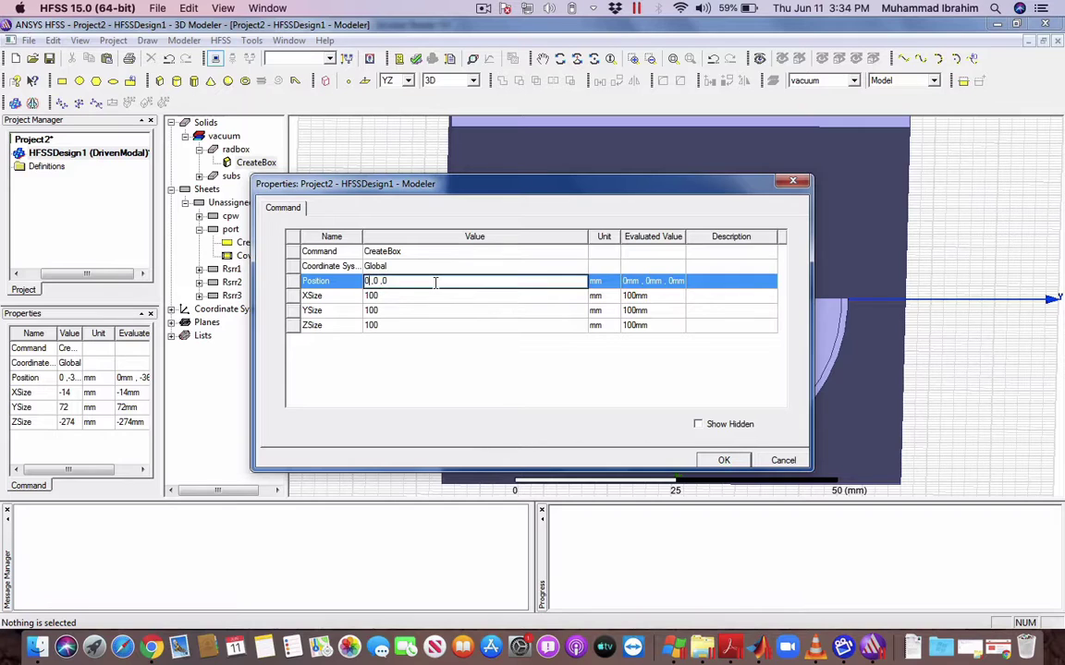
type("-100/2")
key("Tab")
key("Tab")
key("Tab")
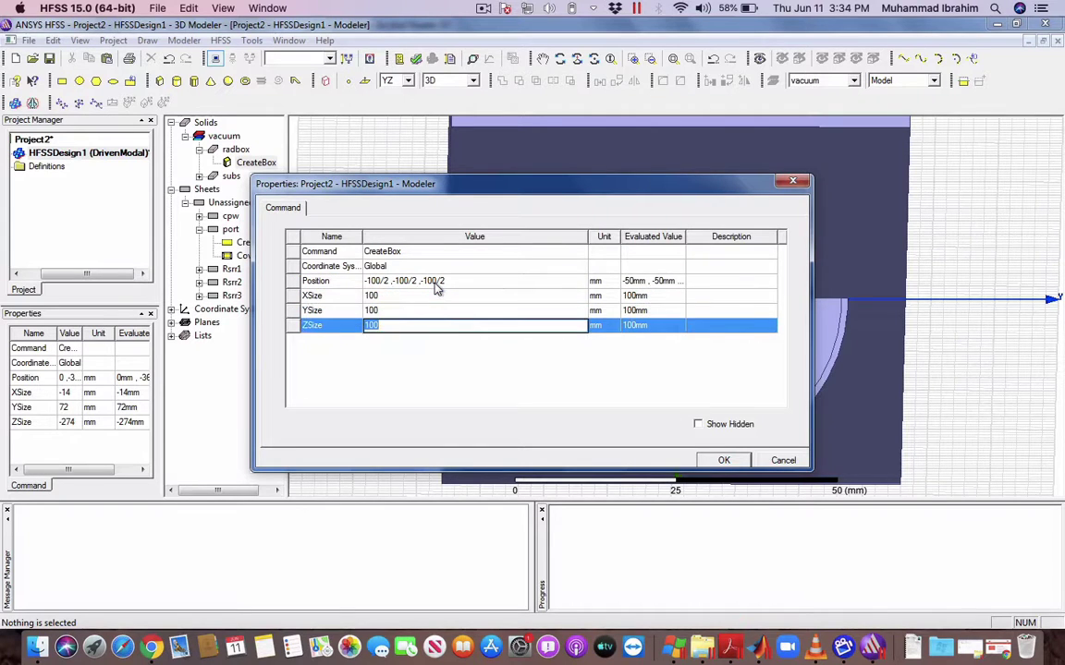
key("Return")
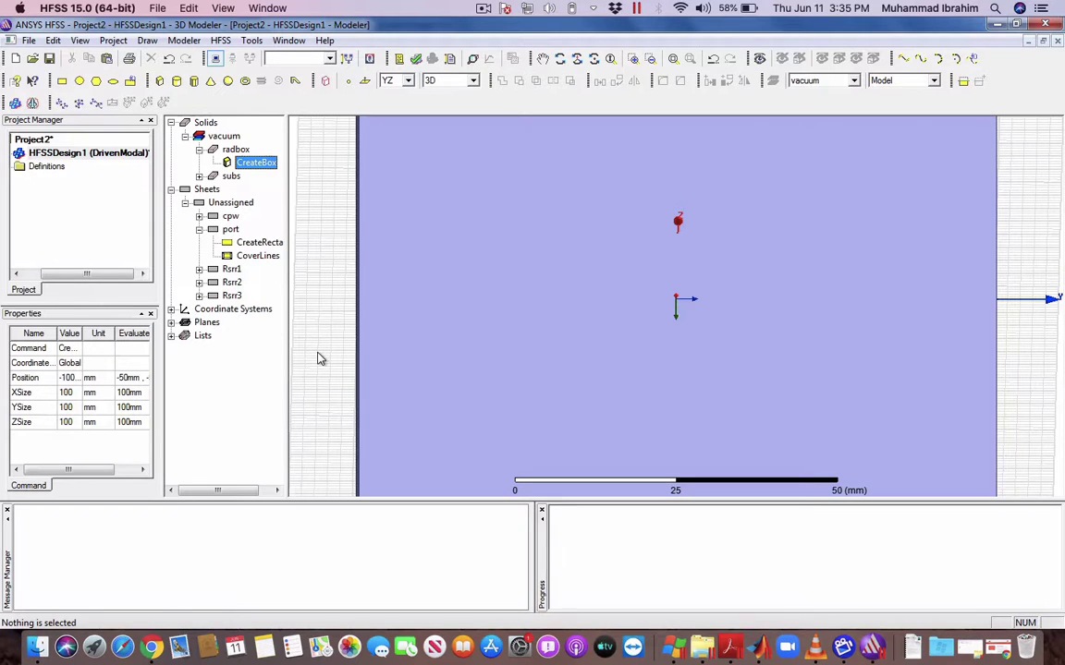
key("ctrl+d")
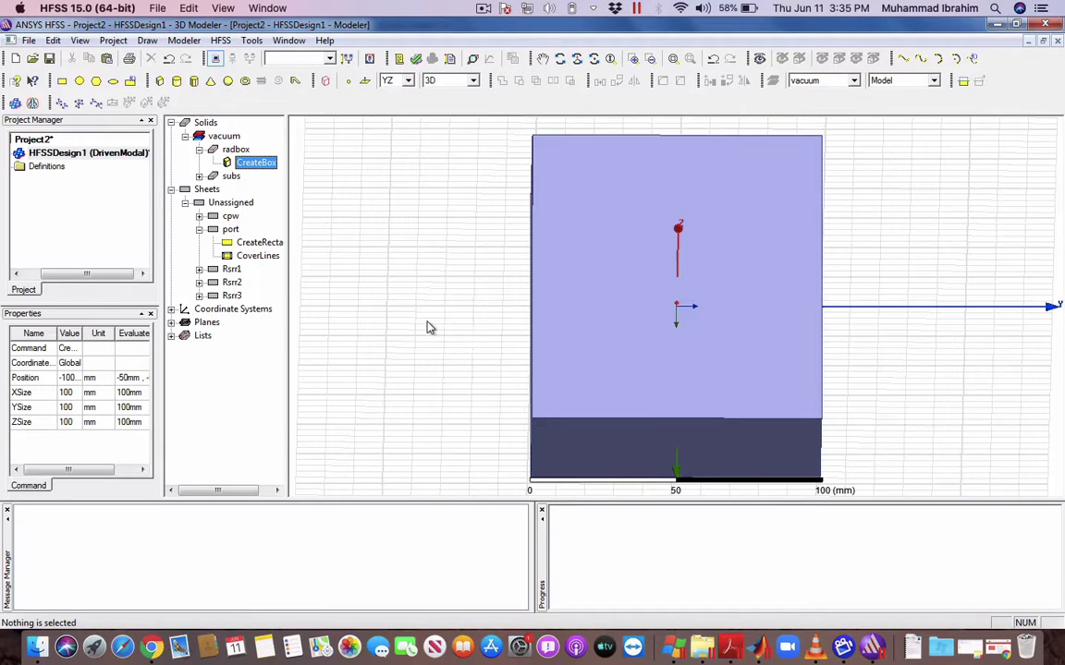
- Set radbox's transparency to 0.6
left_click_drag(454, 286, 453, 303, "alt")
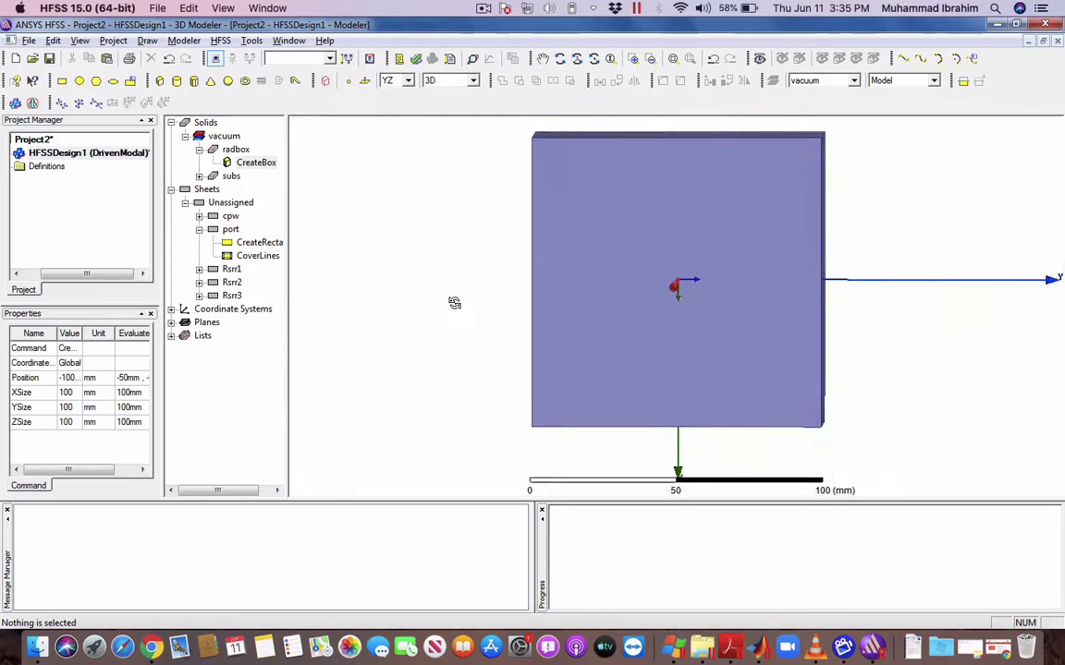
left_click(235, 150)
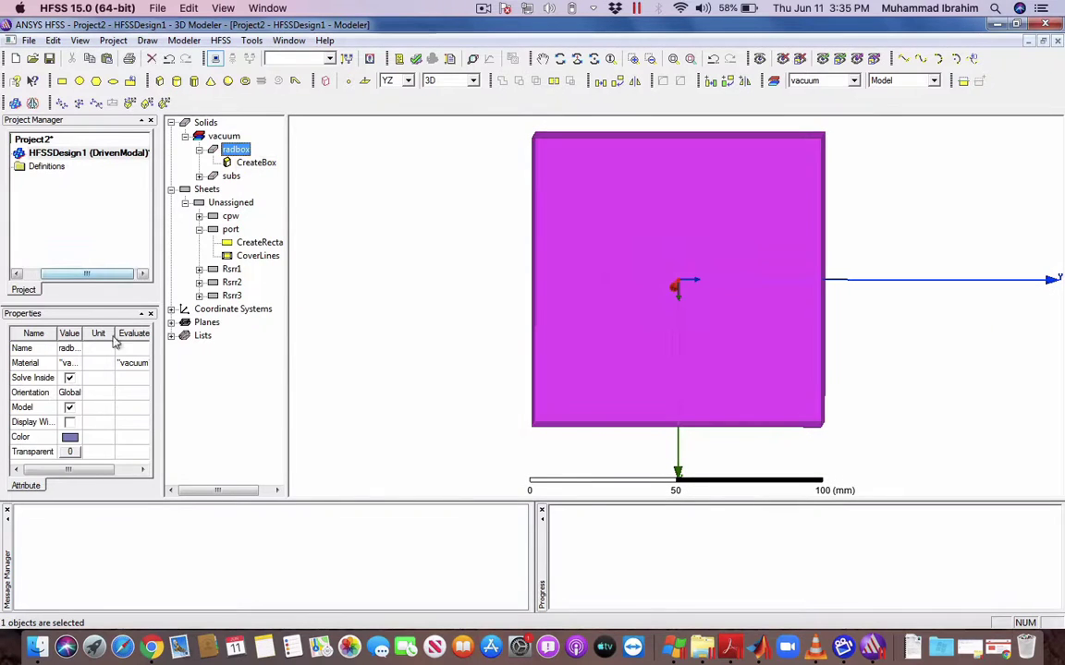
left_click(69, 451)
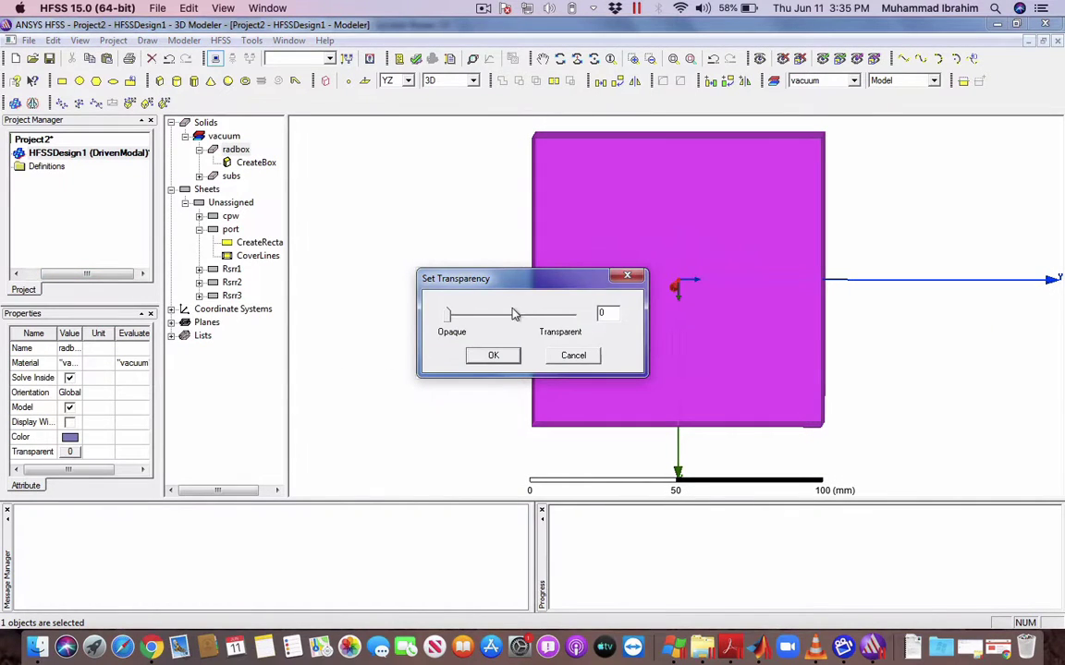
left_click_drag(515, 315, 509, 316)
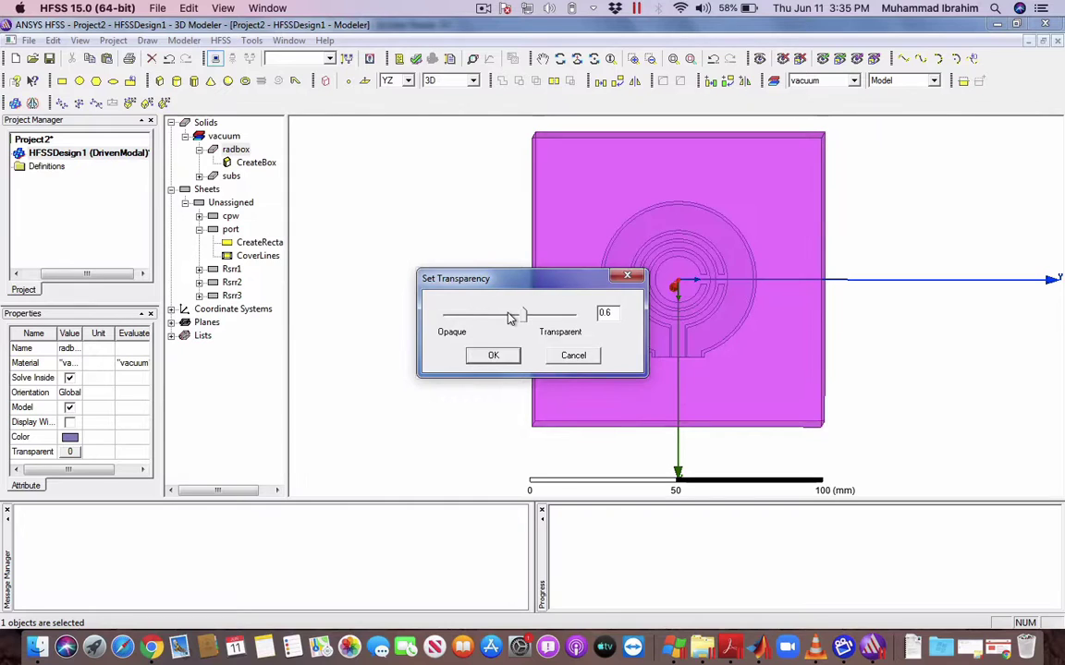
left_click(493, 354)
left_click(411, 351)
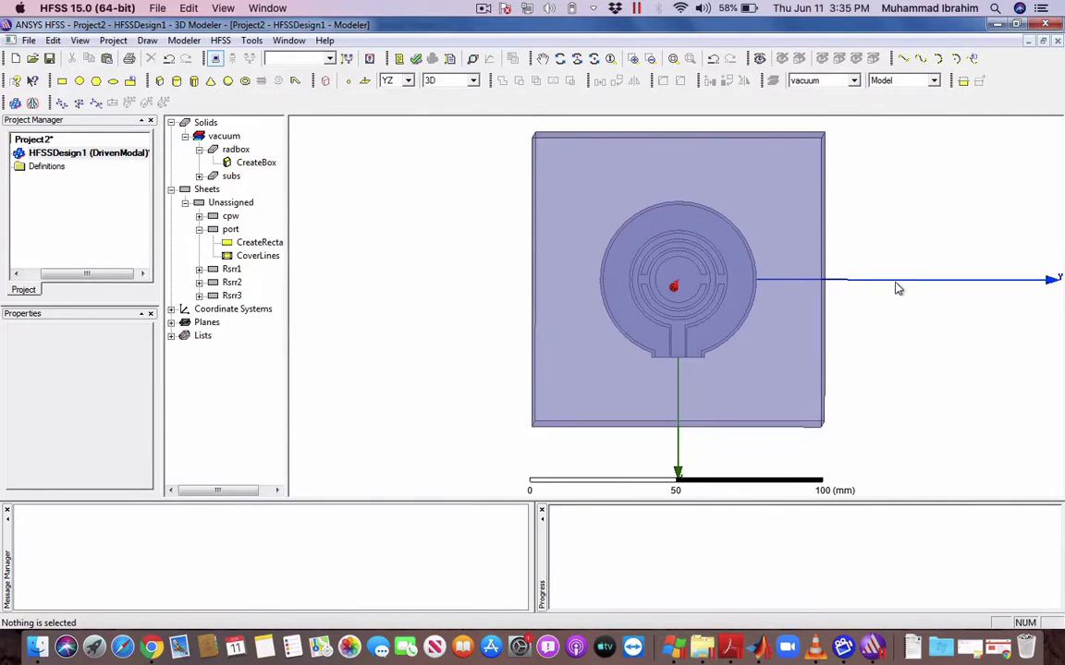
- Assign a Radiation boundary to radbox, using the Radiating Only option
left_click_drag(895, 289, 839, 289, "alt")
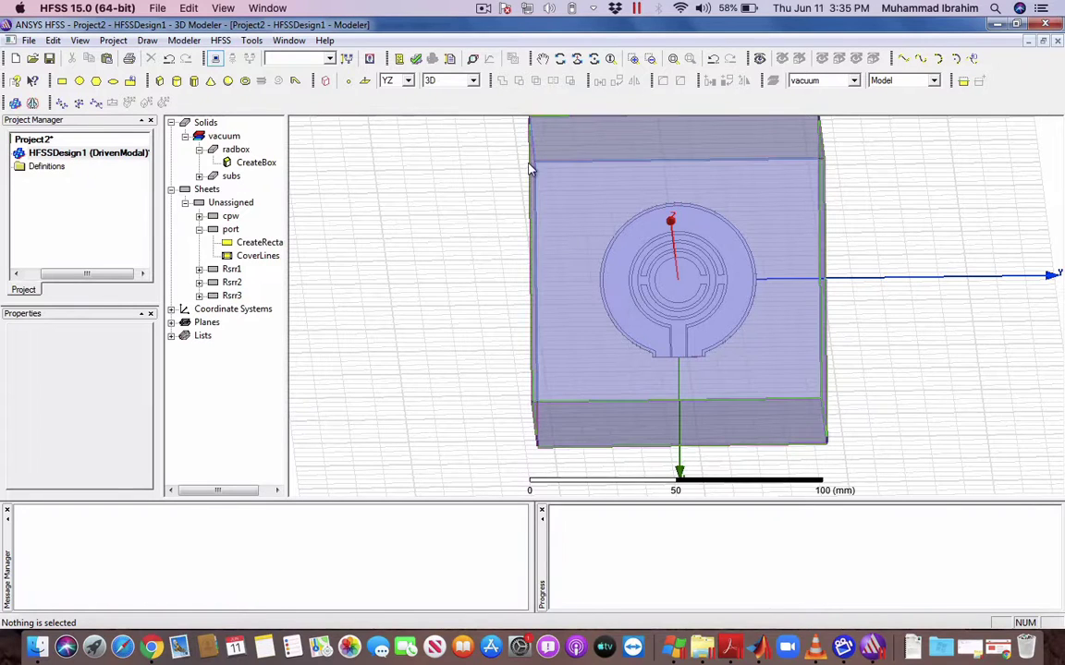
left_click(570, 176)
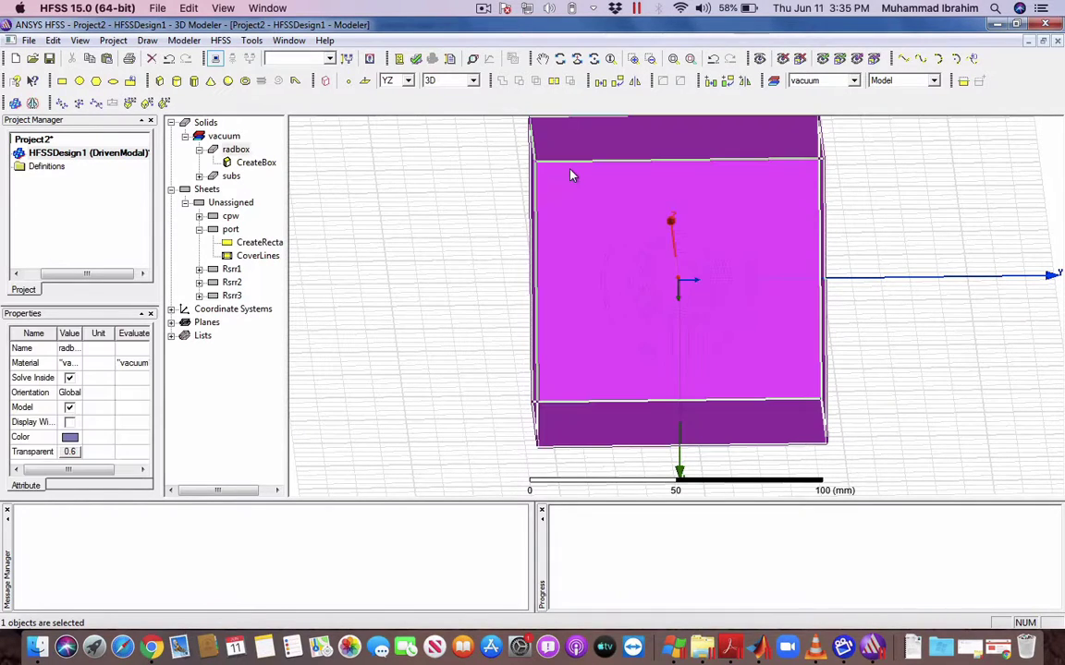
left_click(396, 266)
left_click(543, 212)
right_click(542, 211)
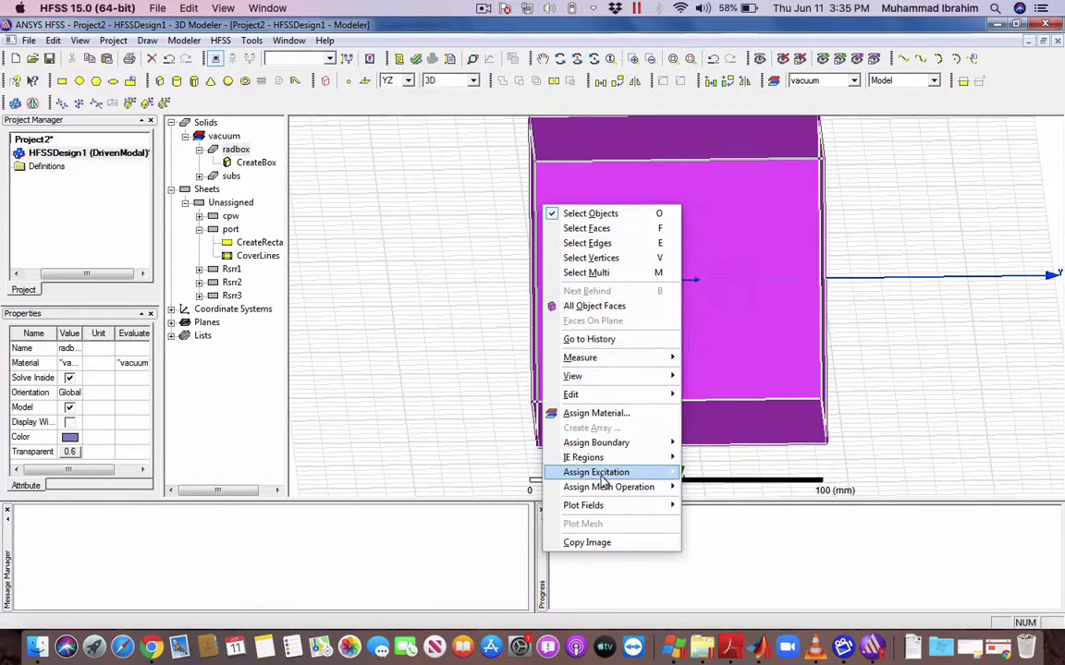
mouse_move(602, 479)
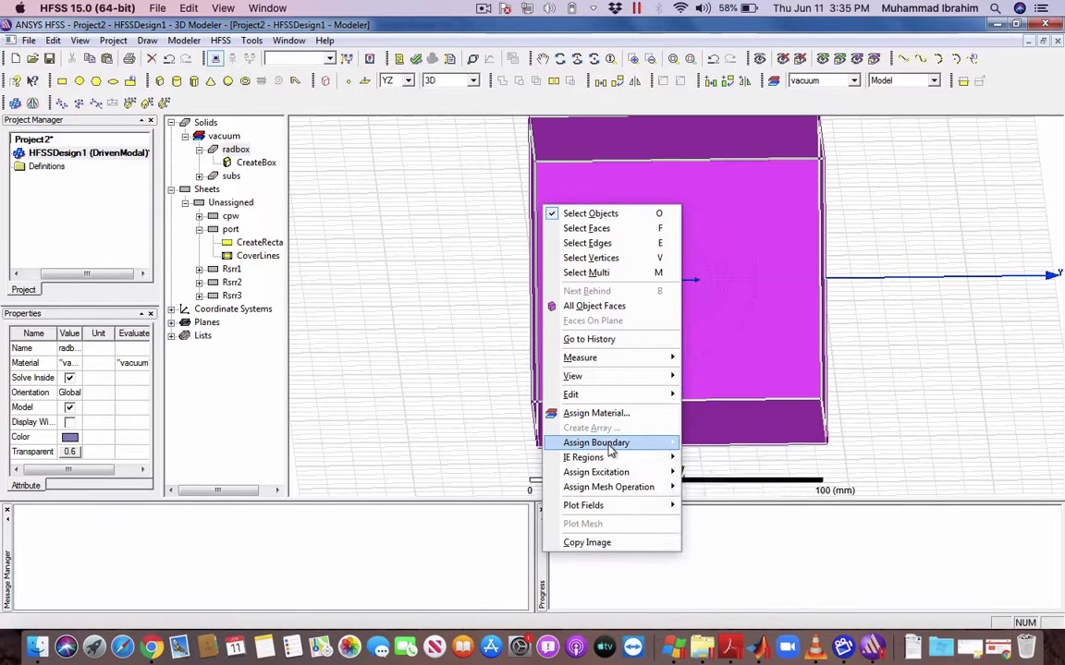
mouse_move(636, 442)
left_click(719, 532)
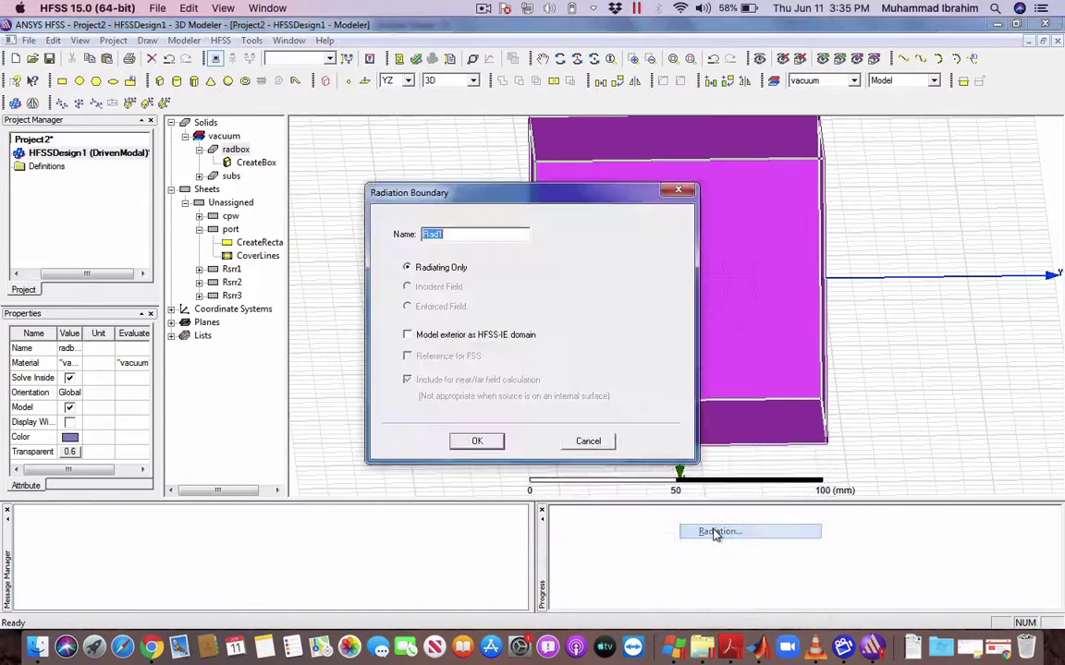
left_click(497, 446)
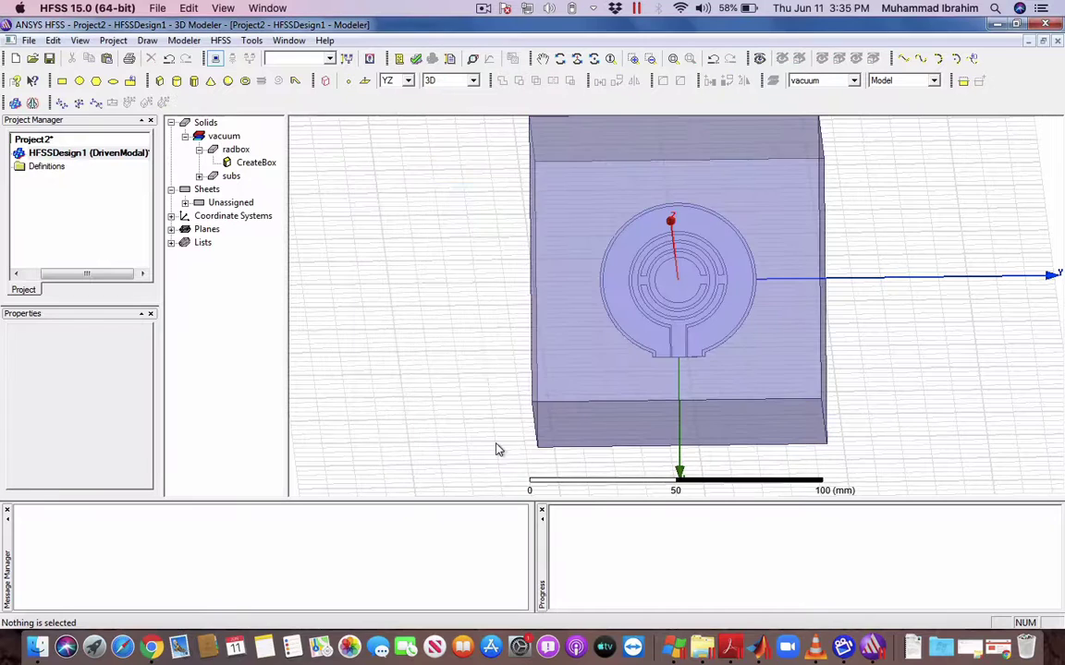
- Hide radbox to expose the antenna geometry inside it
left_click(750, 162)
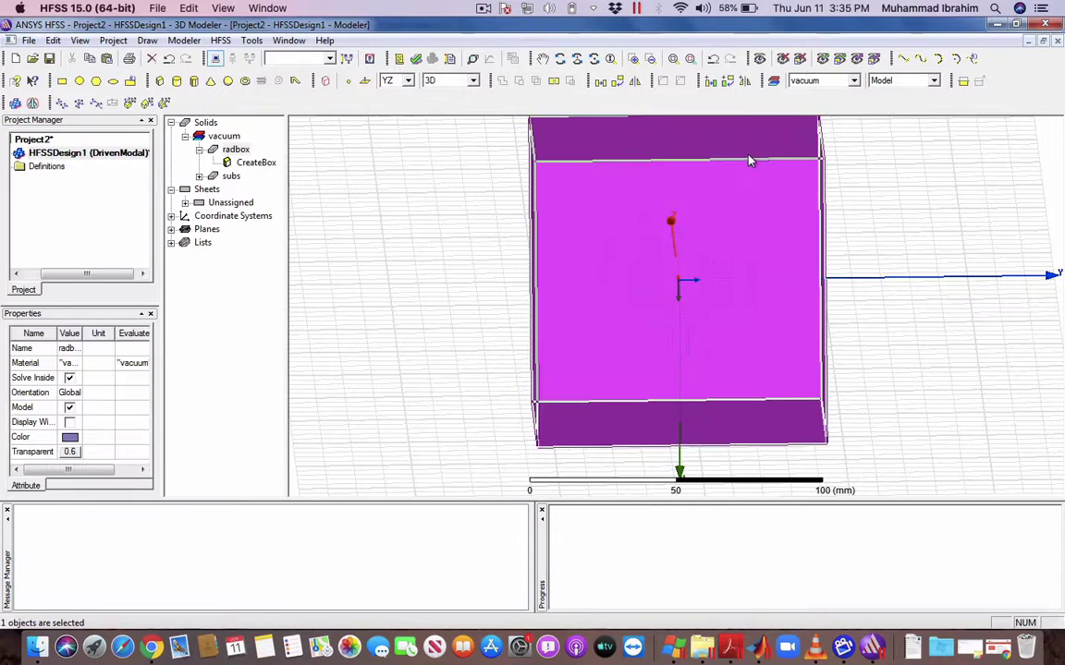
left_click(782, 59)
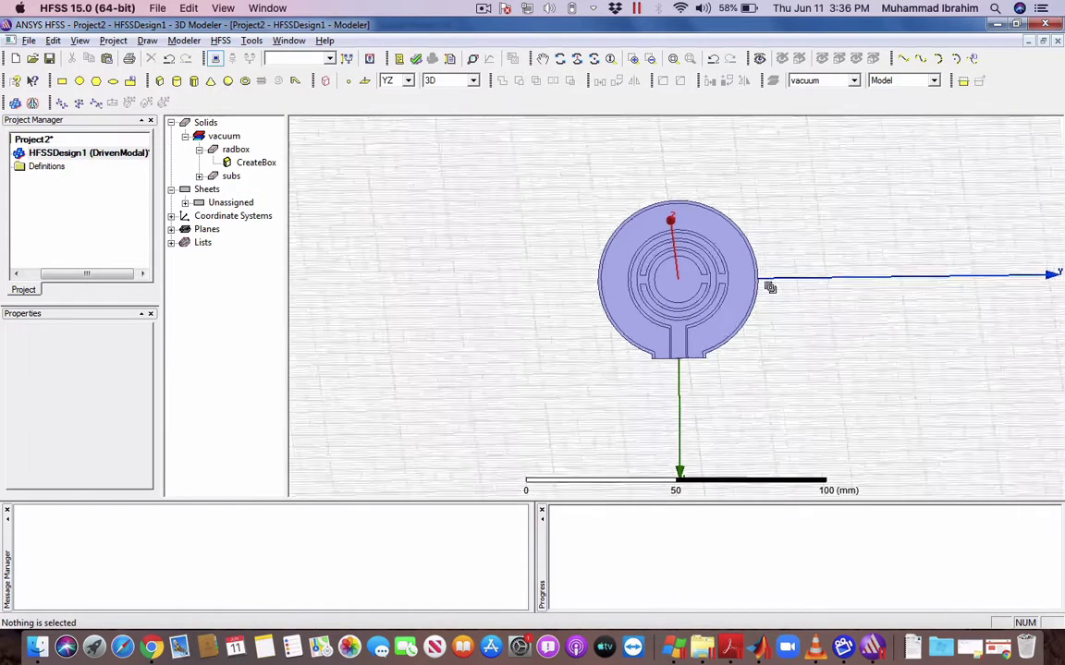
scroll(767, 287, "up", 4)
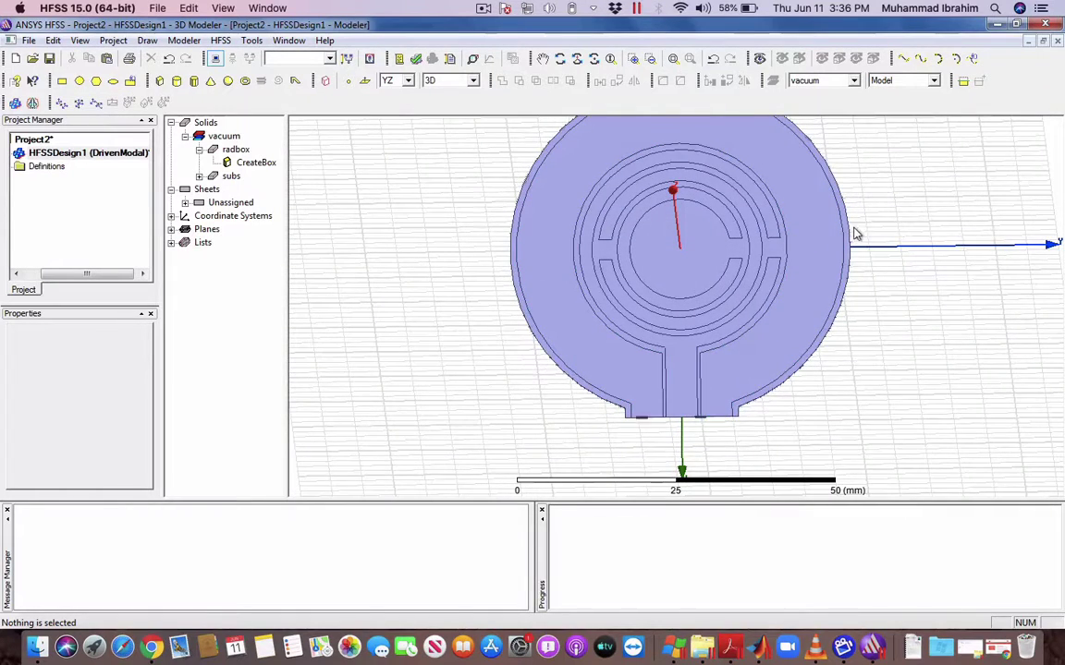
left_click_drag(856, 231, 854, 270, "shift")
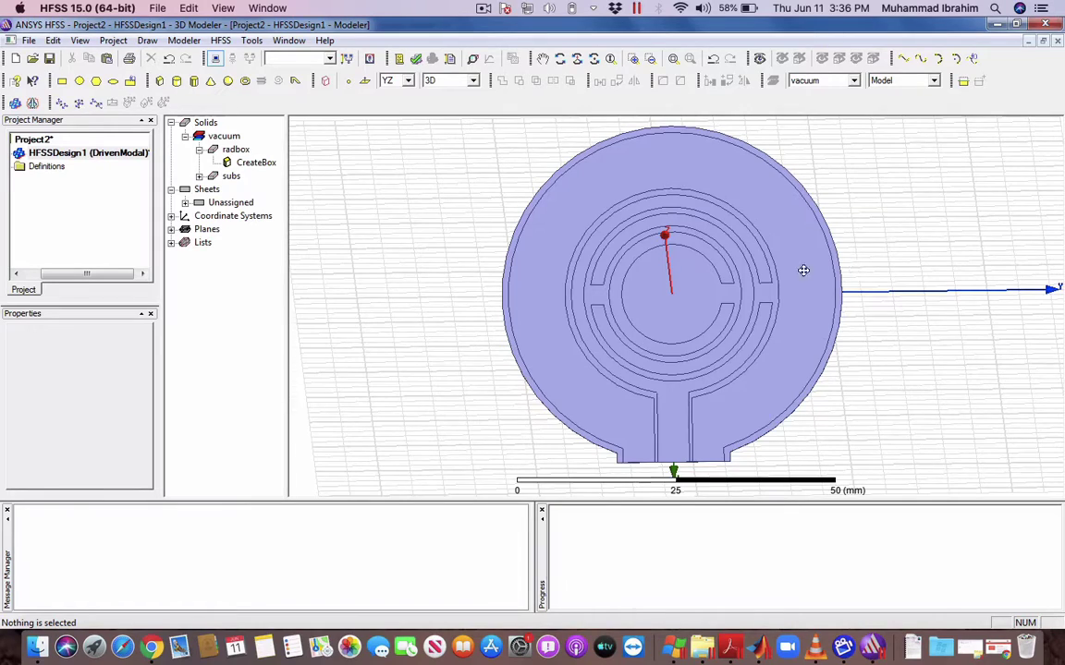
left_click_drag(803, 268, 846, 287)
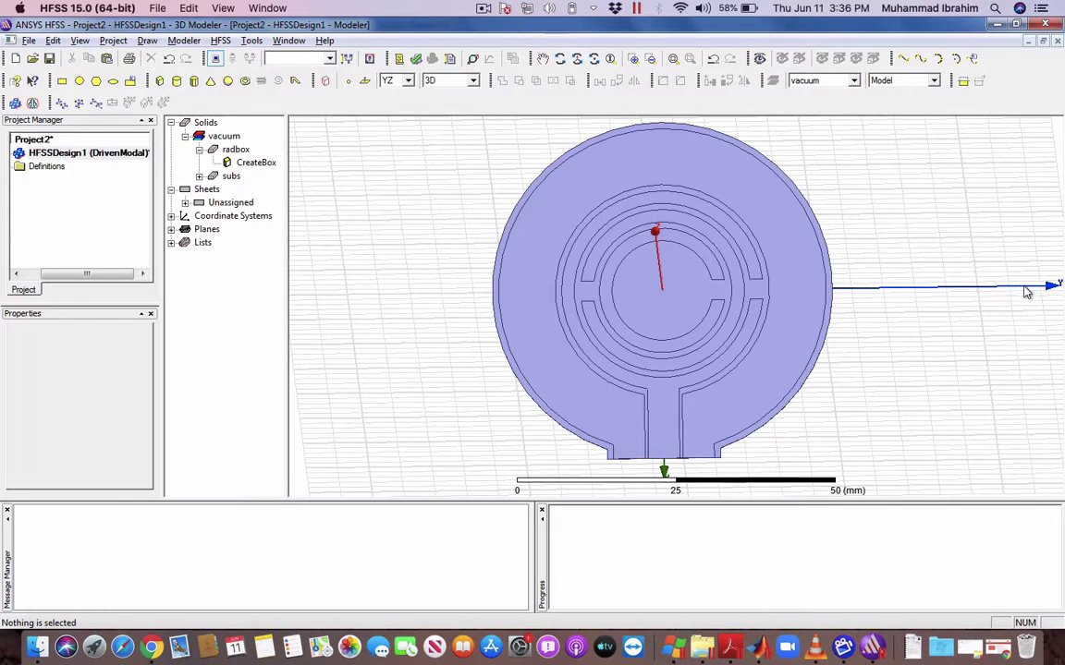
left_click_drag(961, 285, 959, 288)
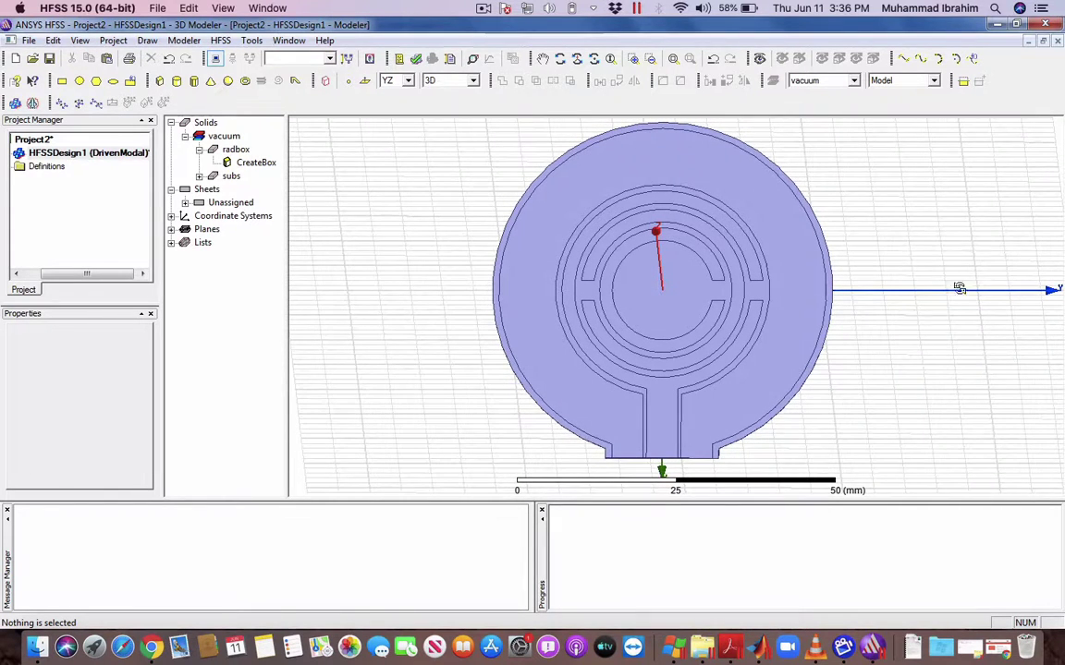
left_click_drag(703, 247, 703, 263, "alt")
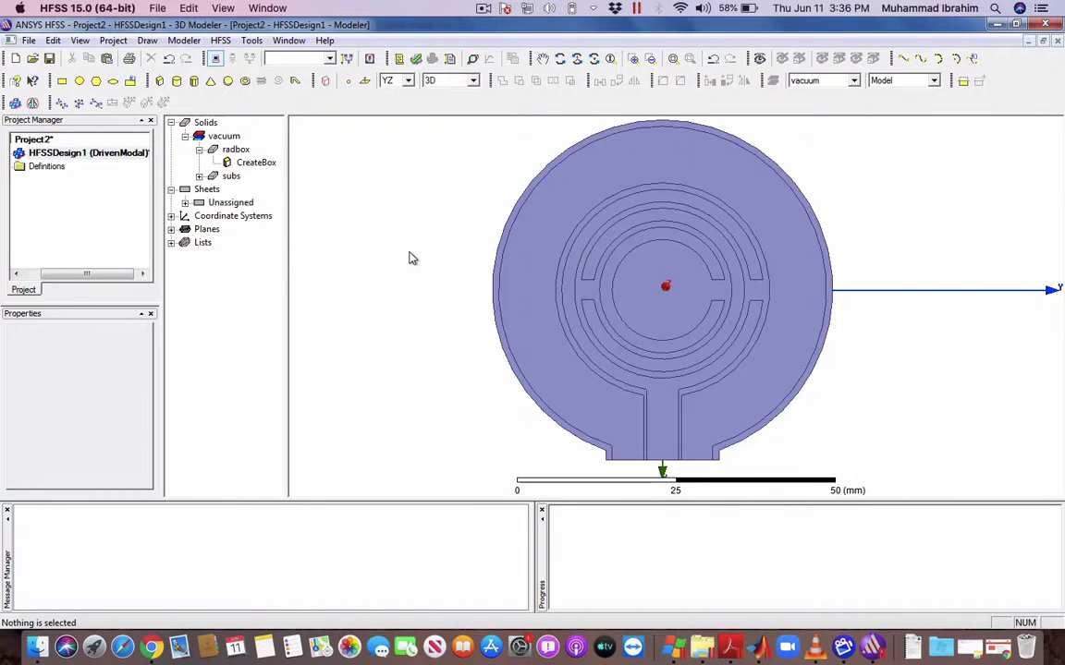
- Assign a Perfect E boundary to the cpw sheet with the default settings
left_click(530, 282)
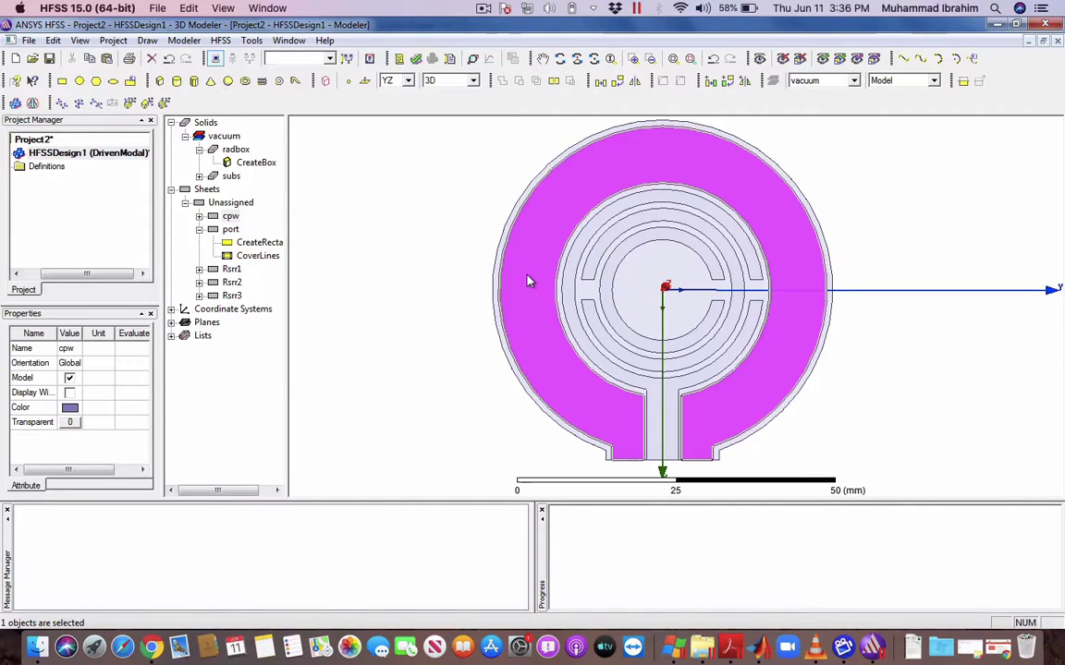
right_click(529, 282)
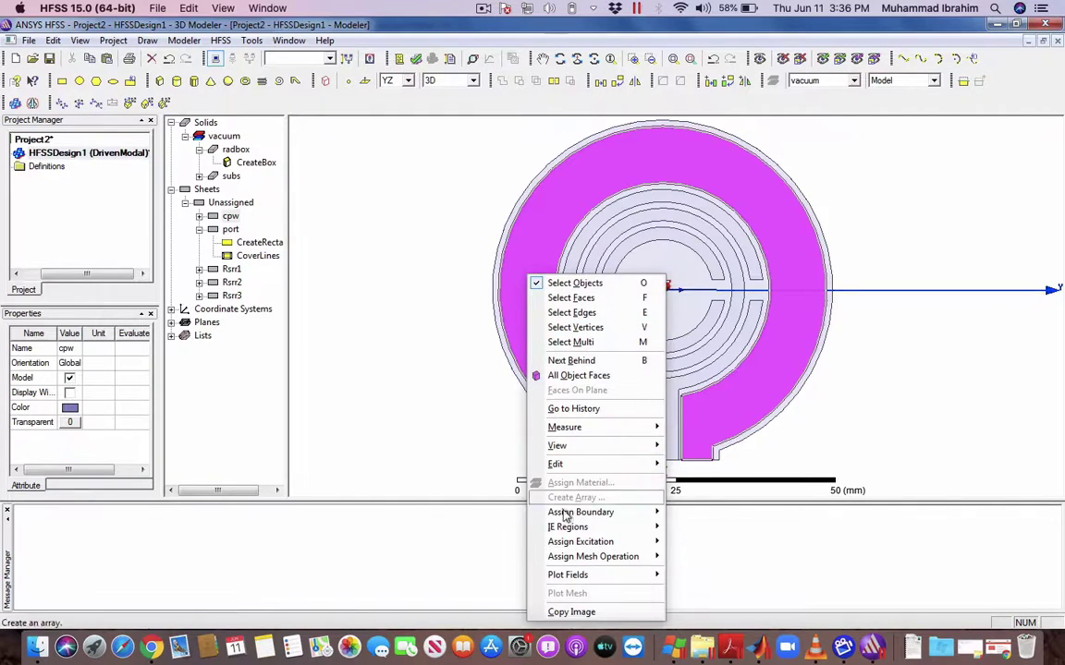
mouse_move(570, 515)
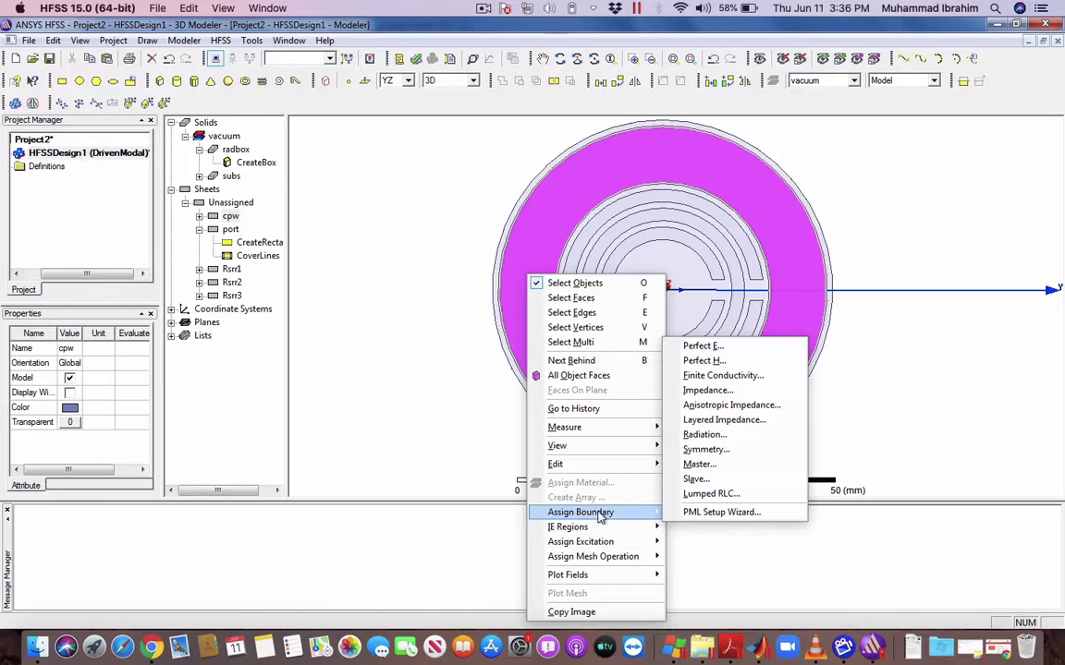
left_click(702, 346)
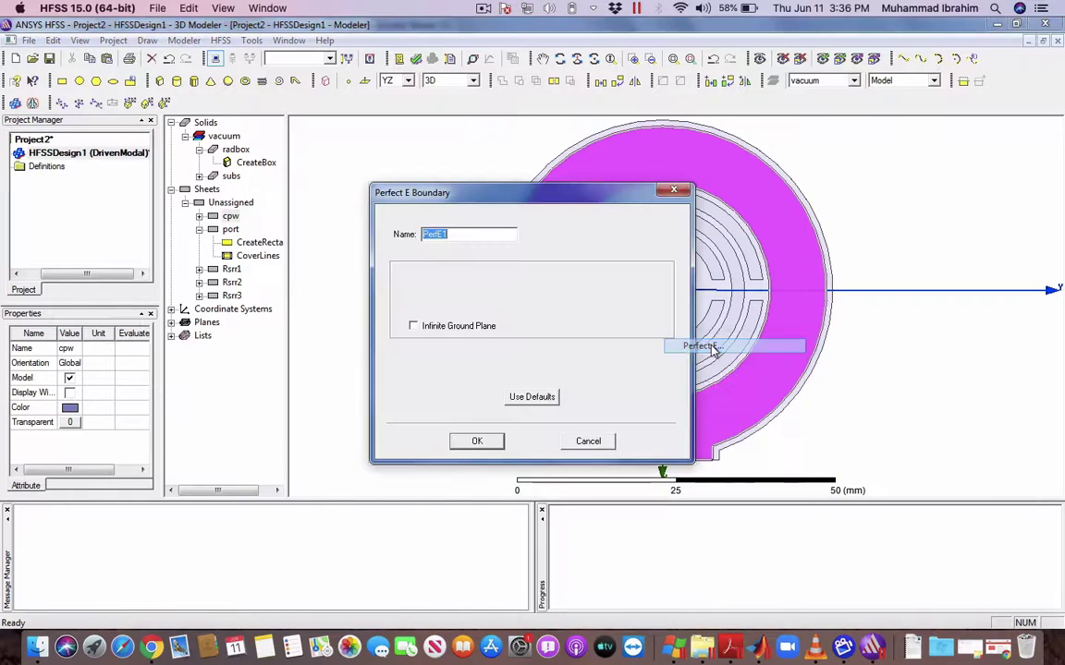
left_click(477, 441)
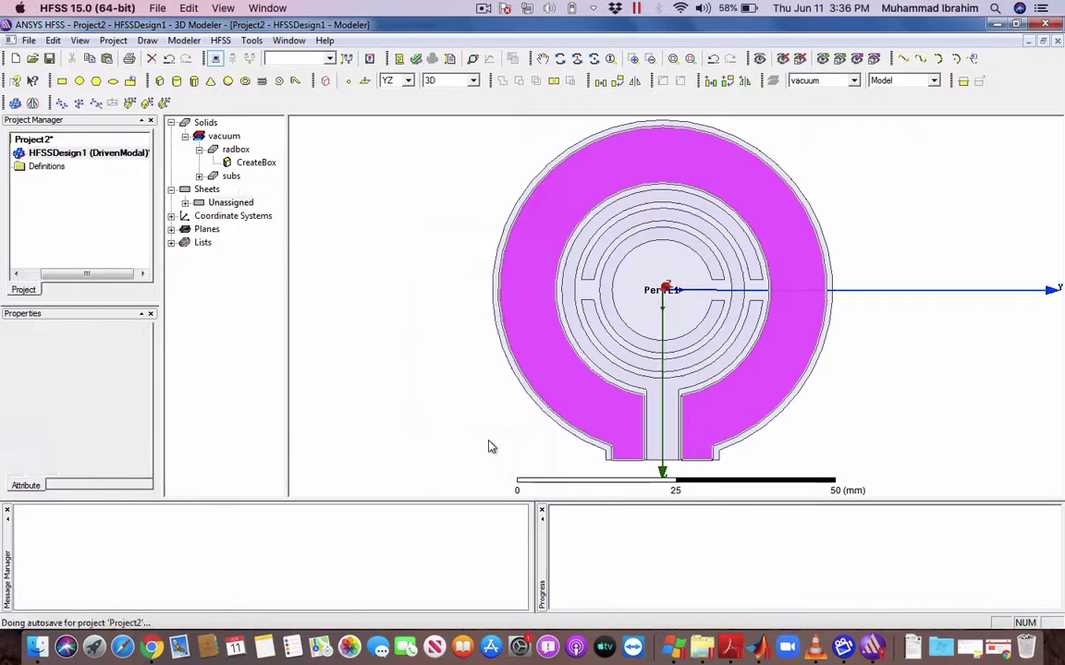
- Assign a default Perfect E boundary to Rsrr1, the outer split ring with the feed line
left_click(620, 375)
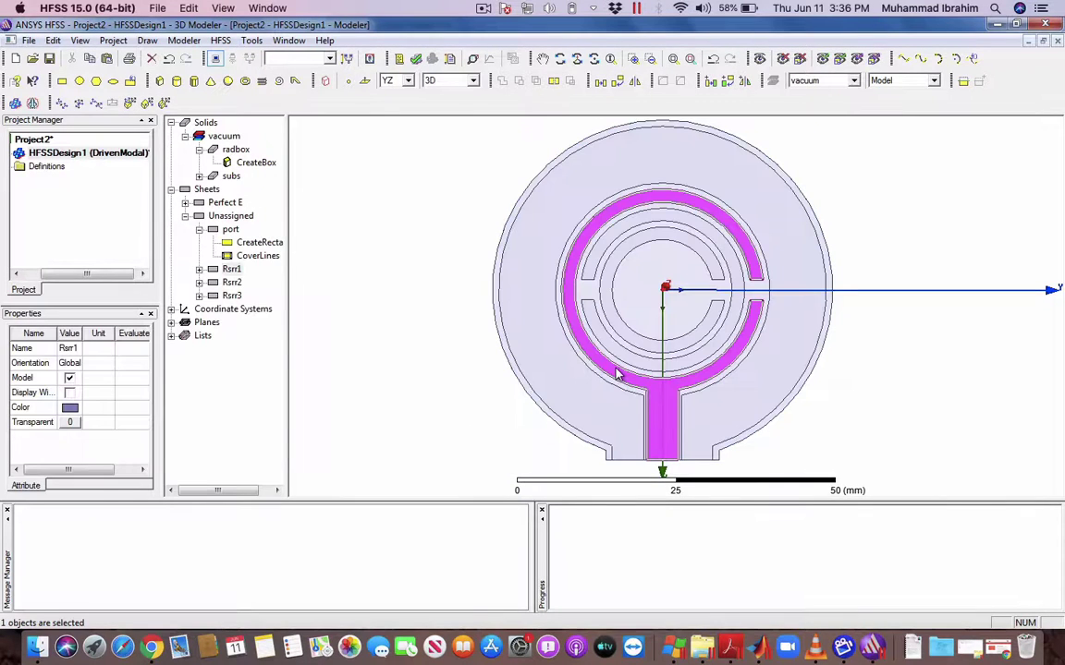
right_click(619, 375)
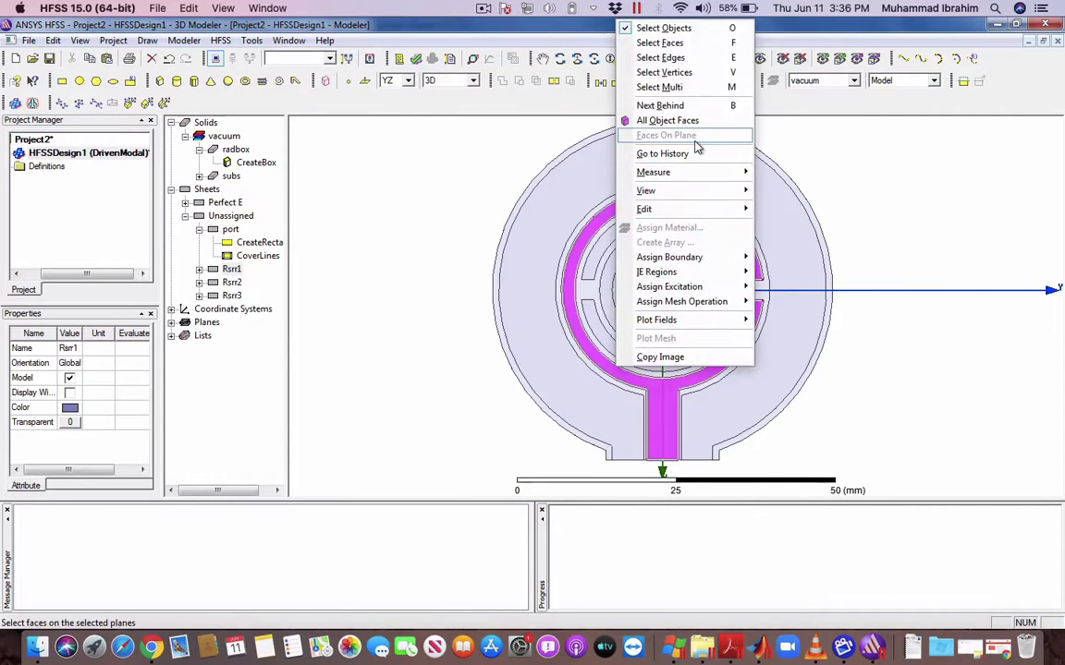
mouse_move(711, 258)
left_click(786, 259)
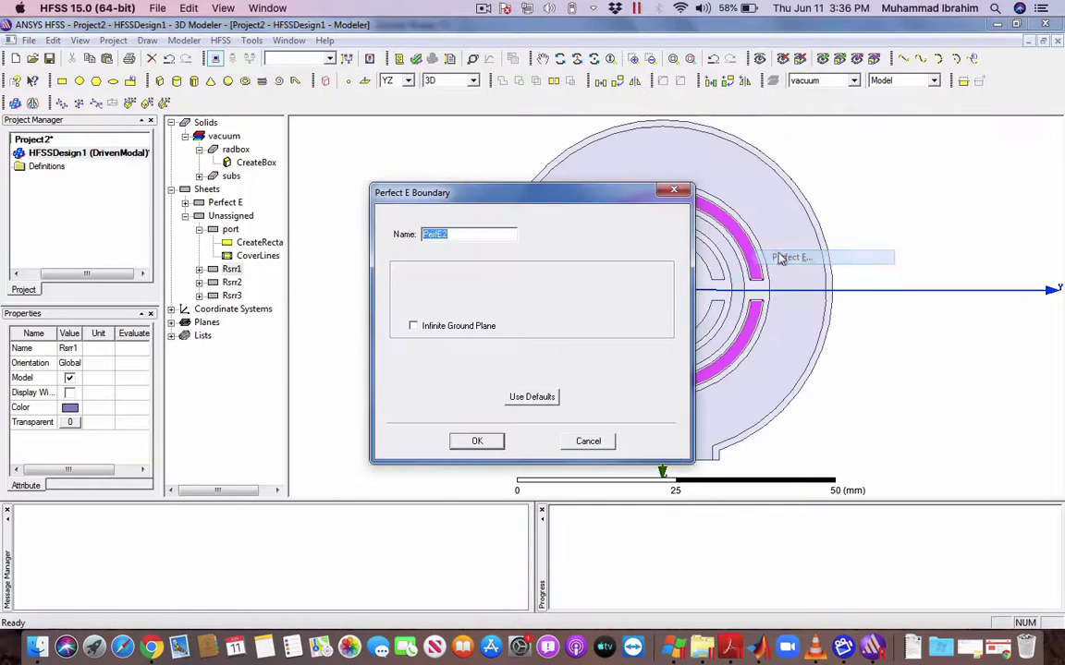
left_click(477, 441)
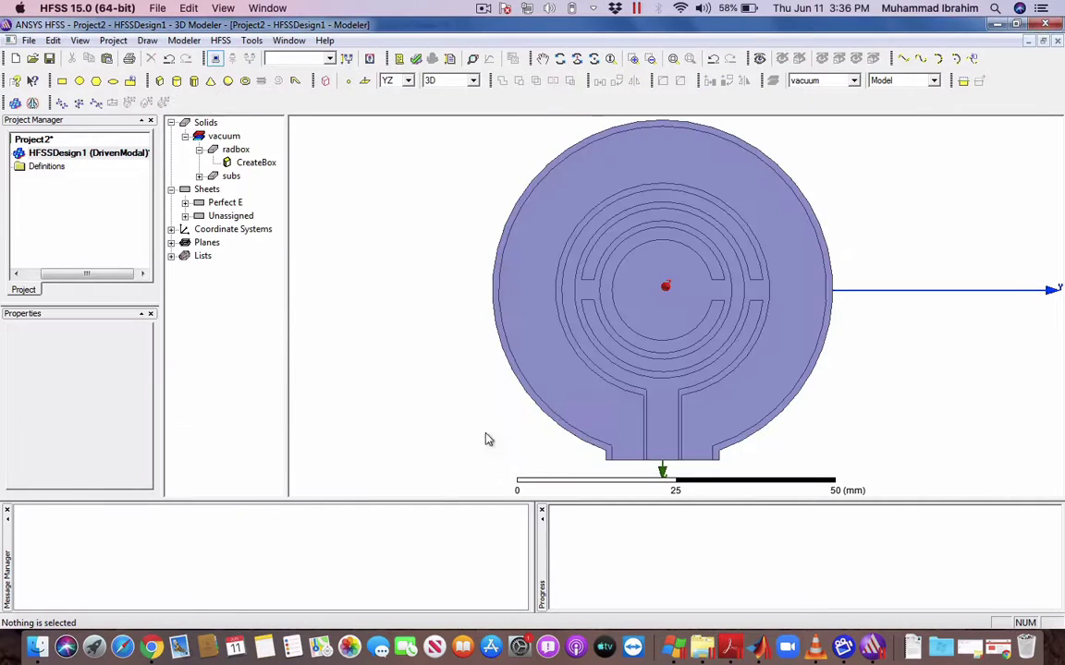
- Assign a default Perfect E boundary to the middle split ring Rsrr2
left_click(659, 370)
right_click(659, 369)
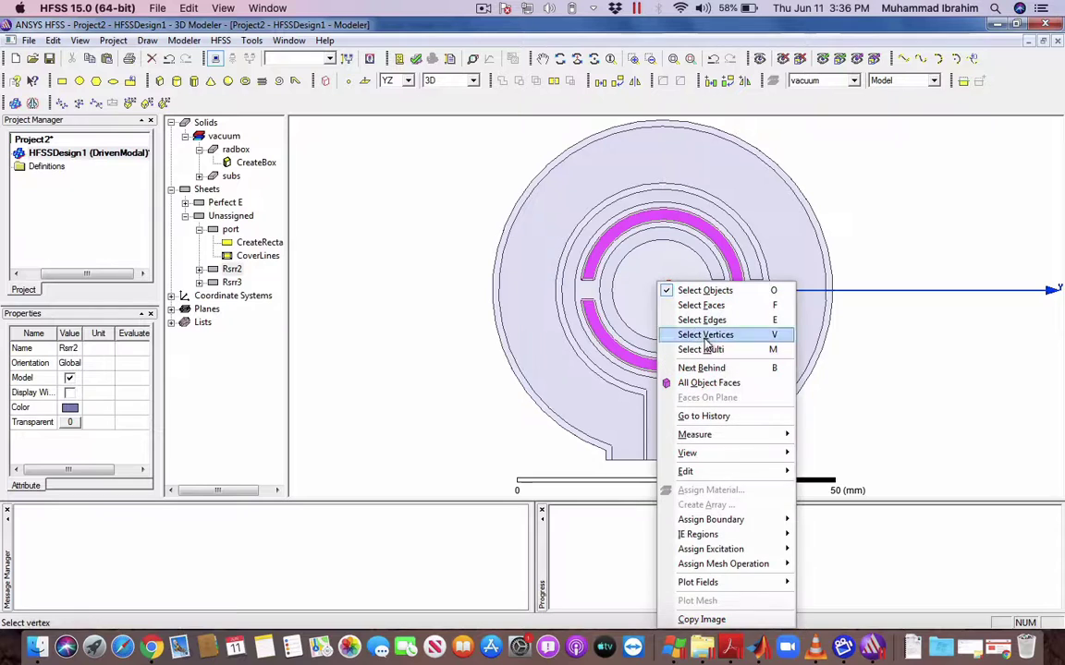
mouse_move(766, 523)
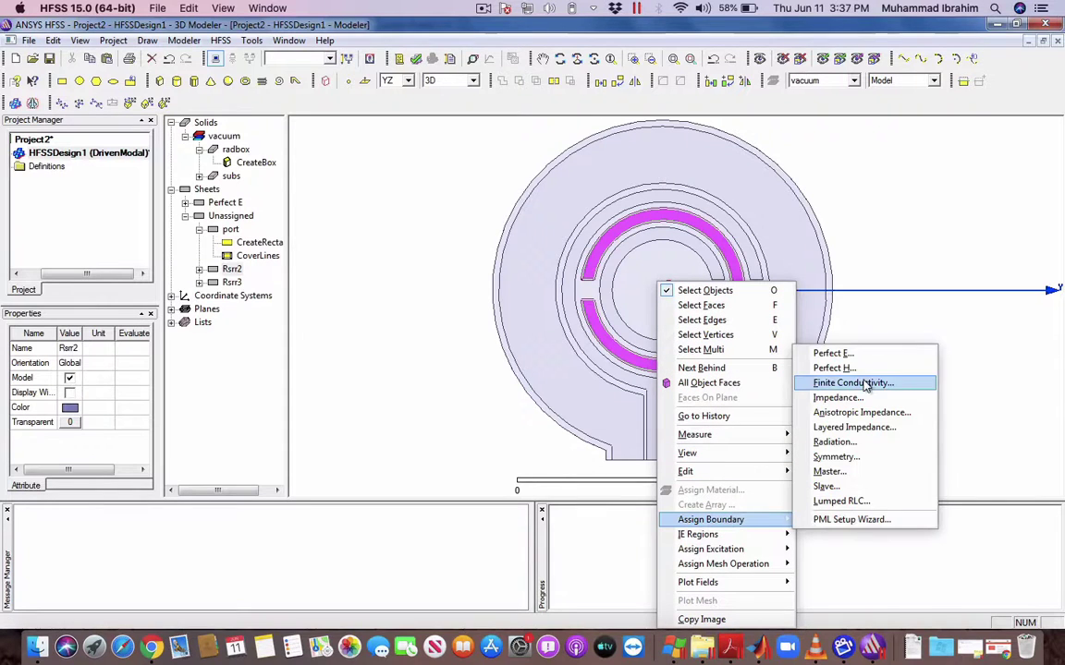
left_click(832, 353)
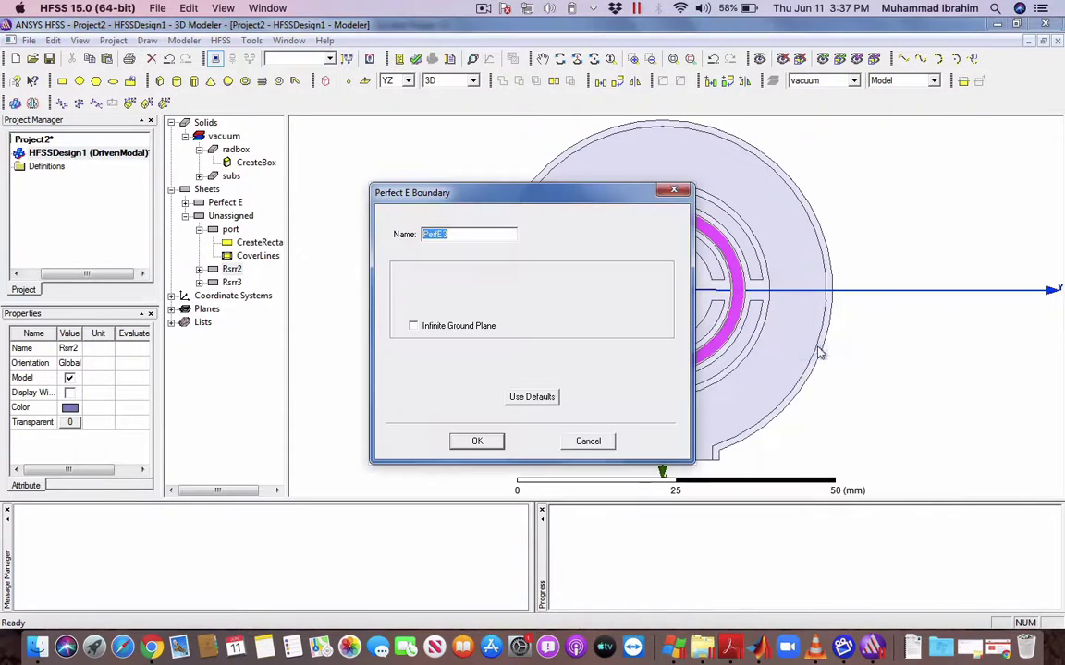
left_click(476, 441)
- Assign a default Perfect E boundary to the innermost split ring Rsrr3
left_click(663, 349)
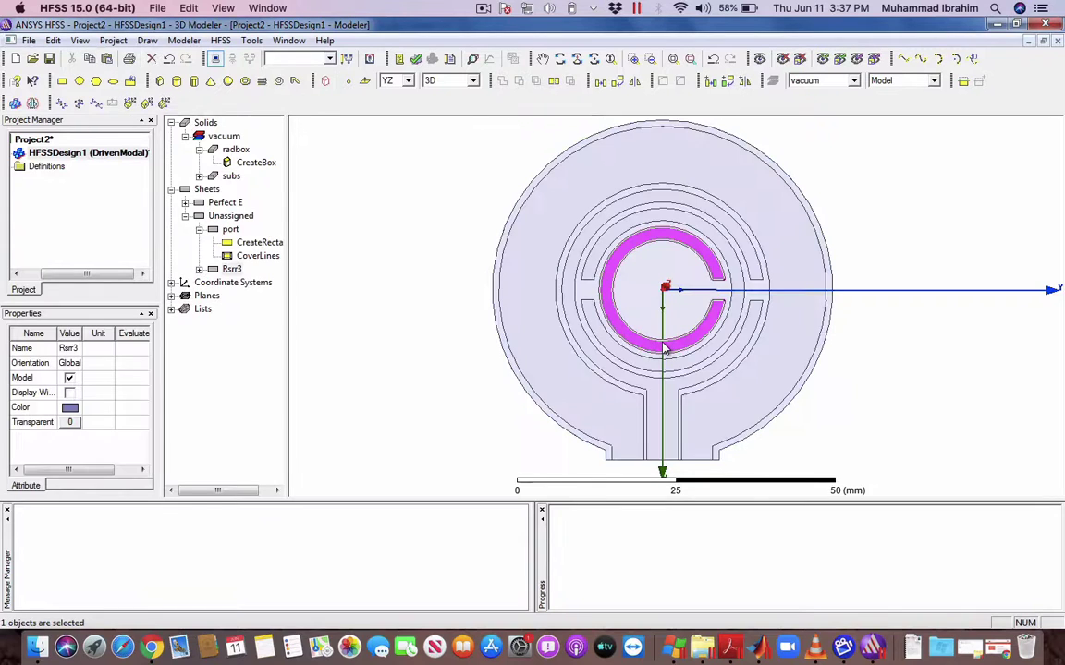
right_click(663, 348)
mouse_move(741, 519)
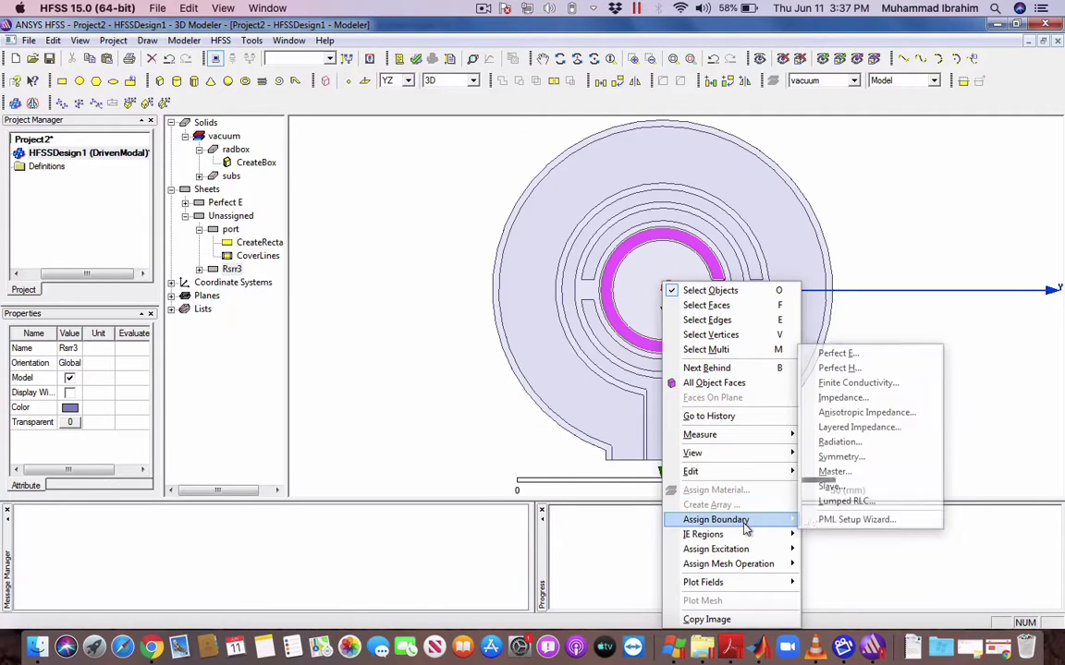
left_click(843, 352)
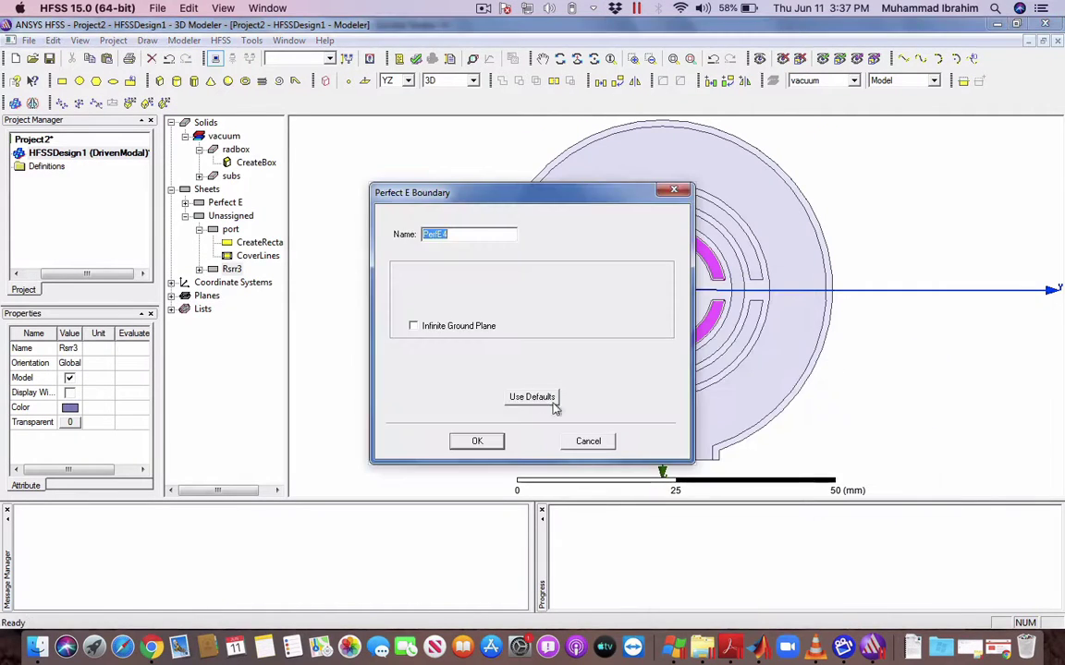
left_click(473, 442)
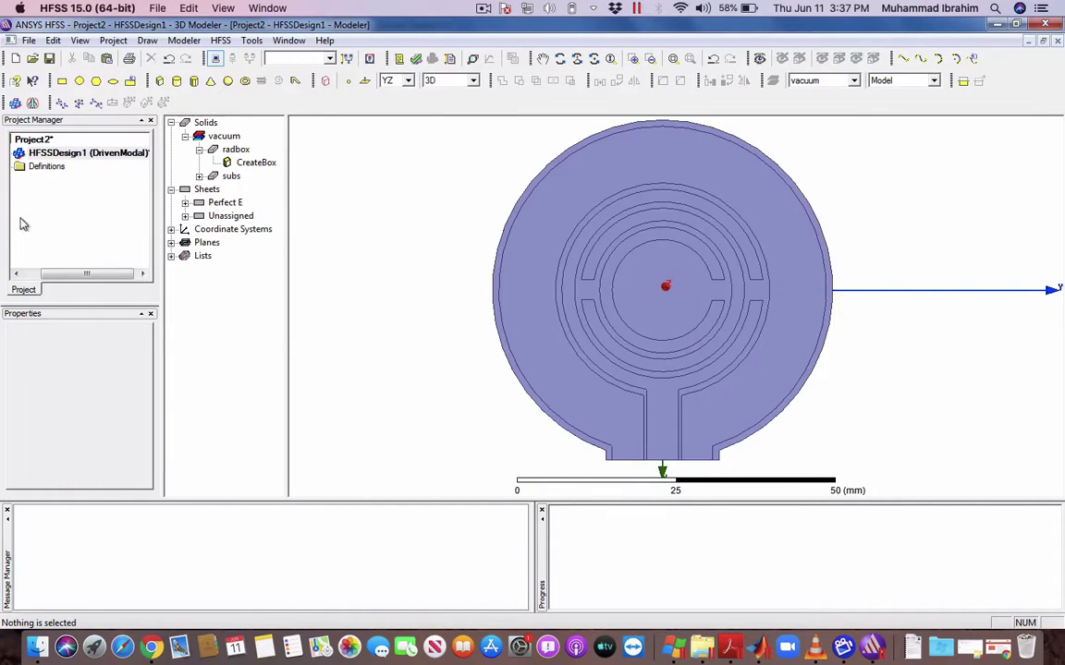
left_click(16, 276)
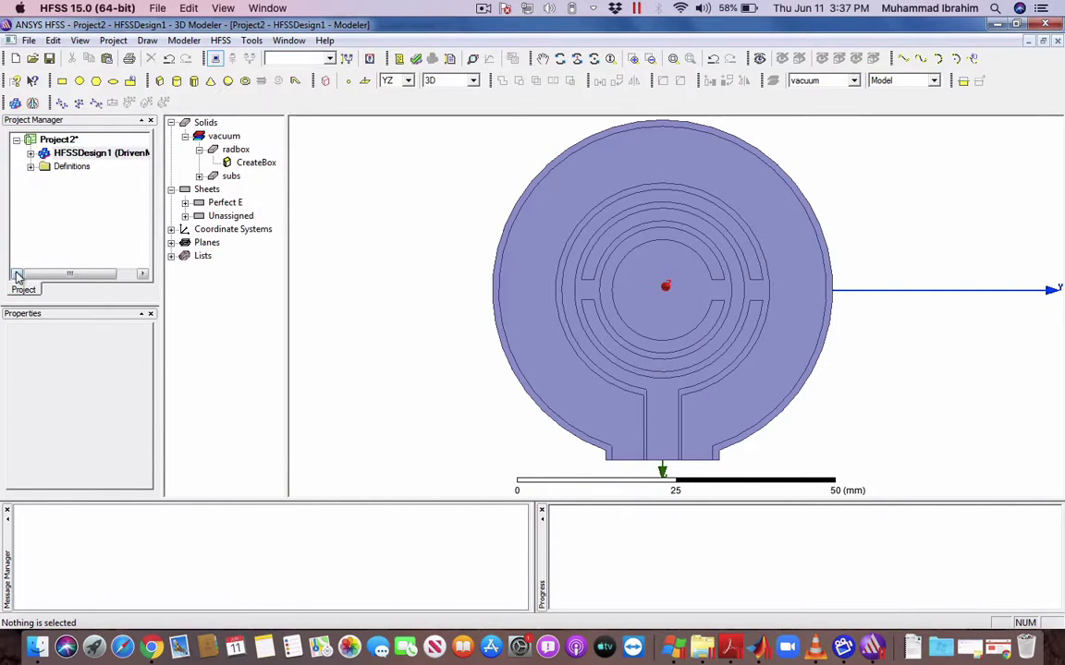
- Review the assigned boundaries PerfE1 to PerfE4 and Rad1 one by one, checking which geometry each one covers
double_click(43, 154)
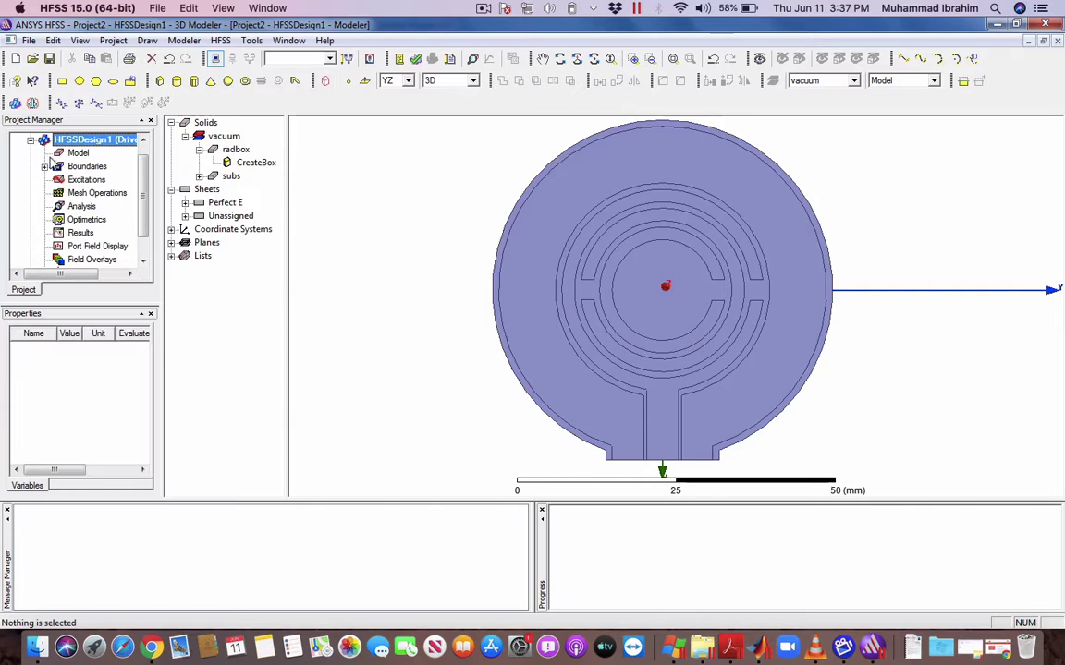
left_click(44, 166)
left_click(94, 180)
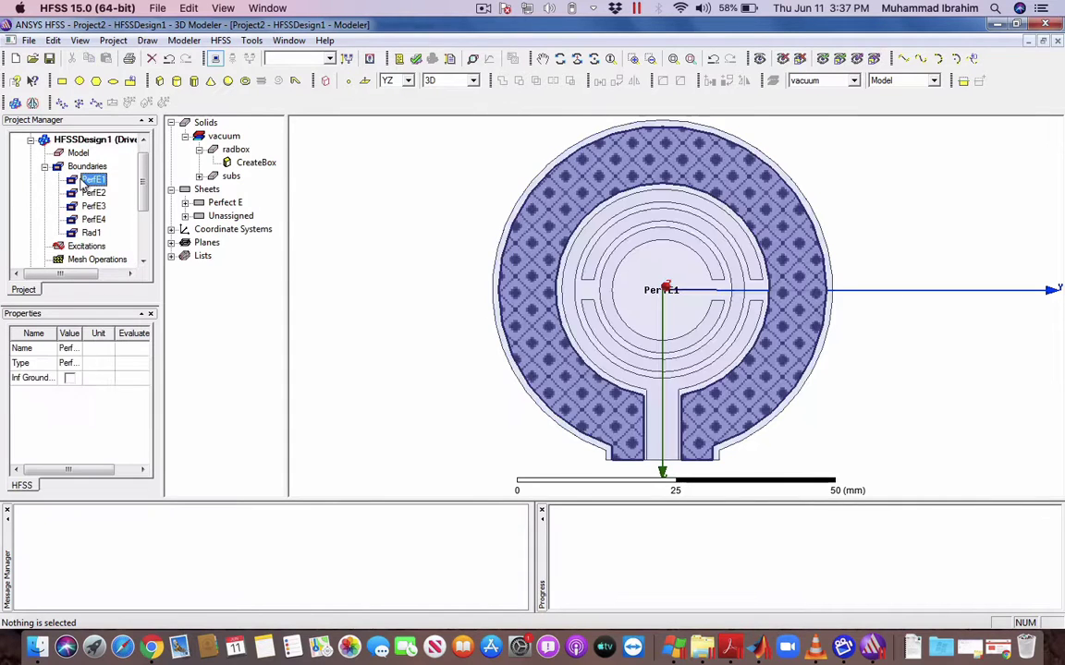
left_click(90, 194)
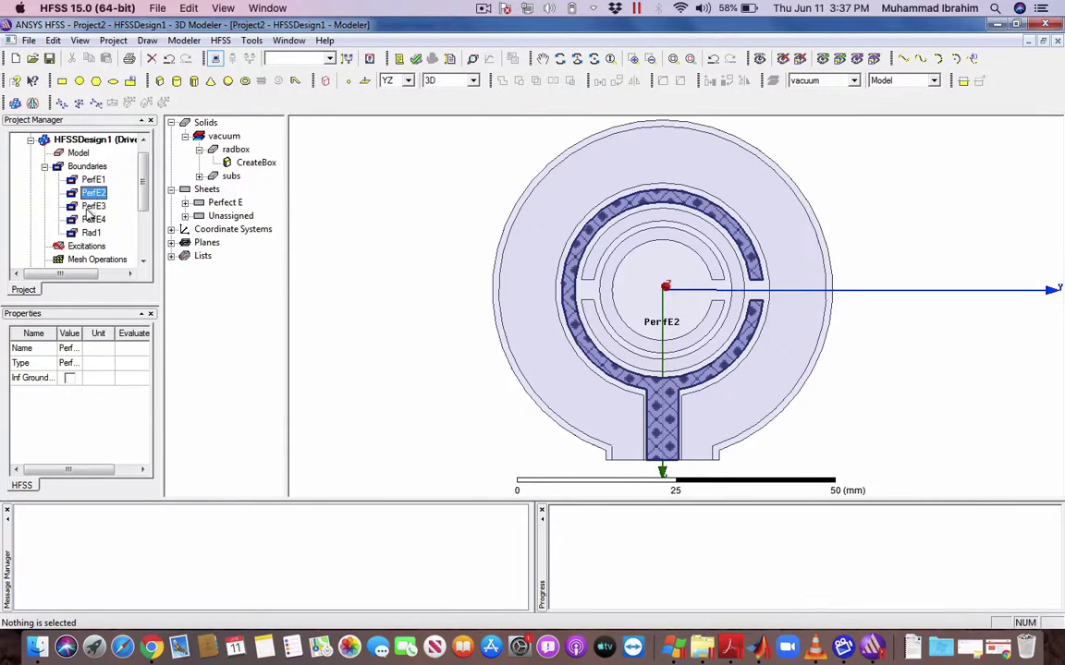
left_click(92, 206)
left_click(92, 219)
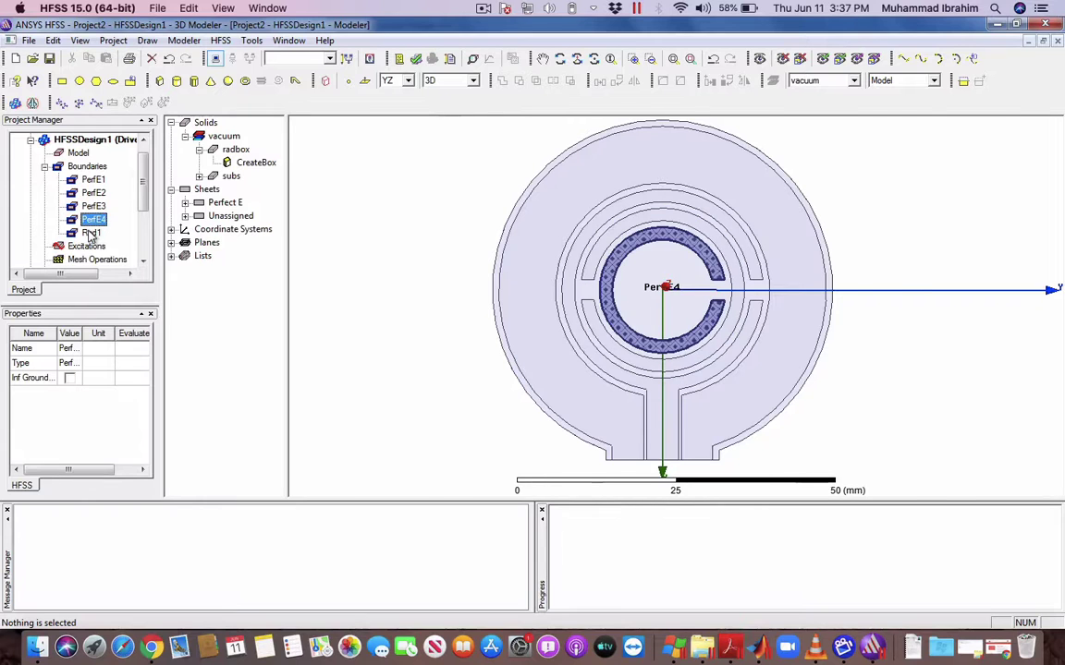
left_click(90, 233)
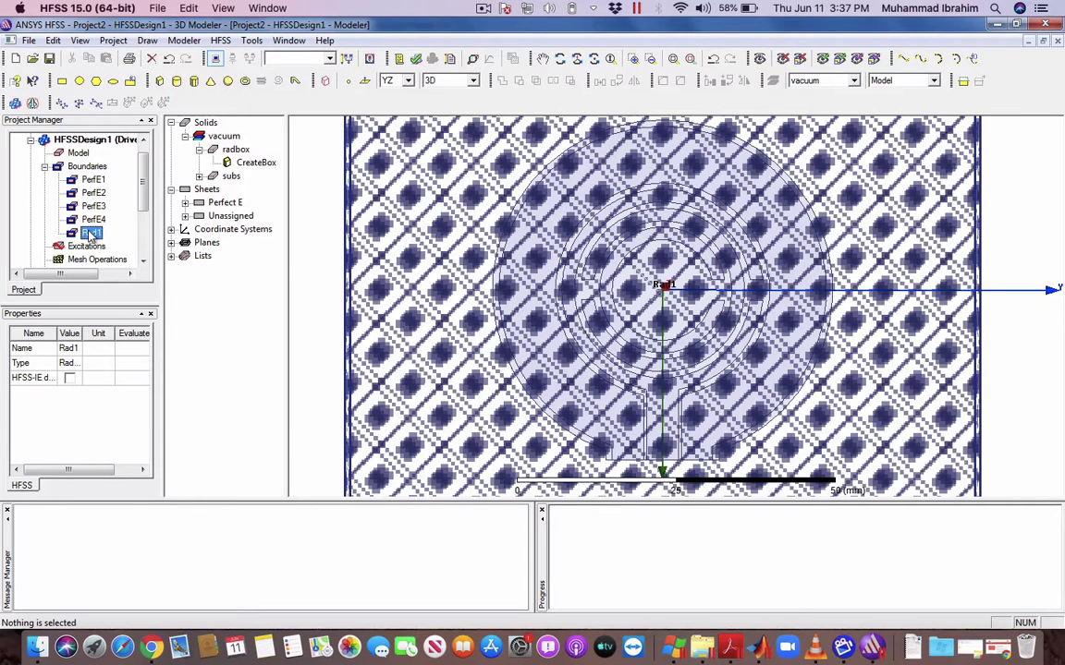
left_click(45, 168)
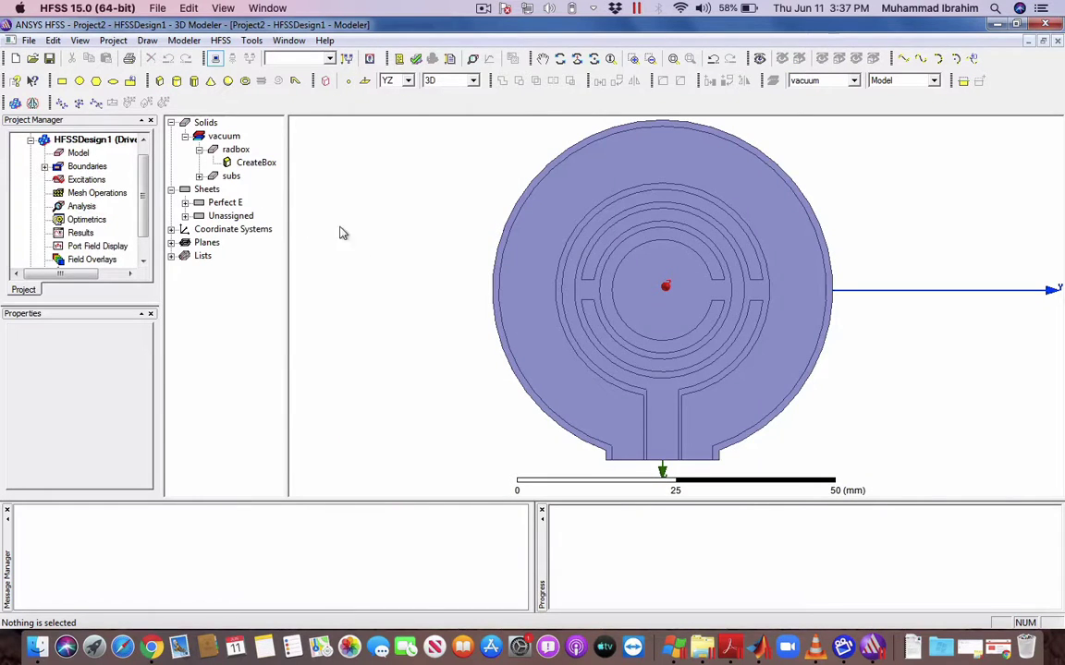
- Change the material of radbox to air
double_click(235, 150)
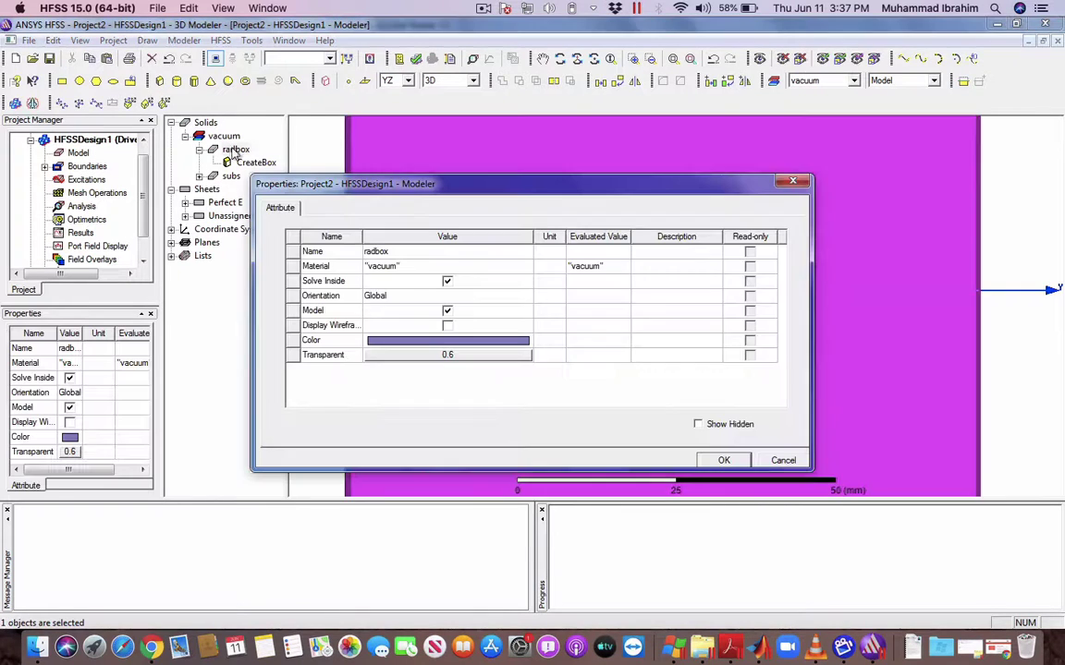
left_click(410, 268)
left_click(417, 284)
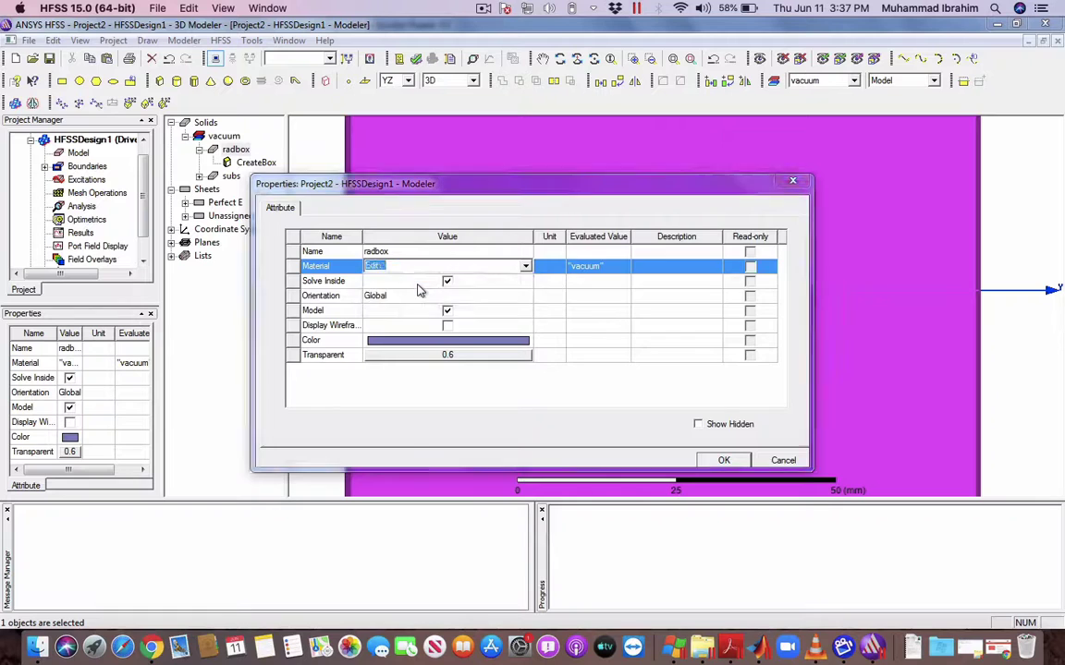
type("air")
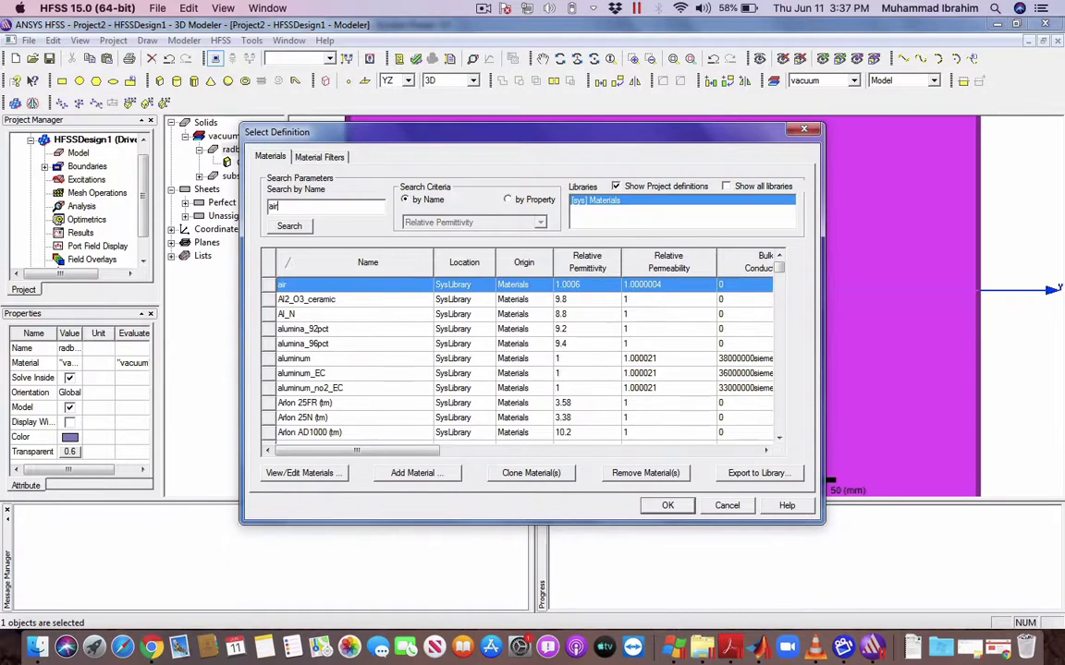
double_click(410, 283)
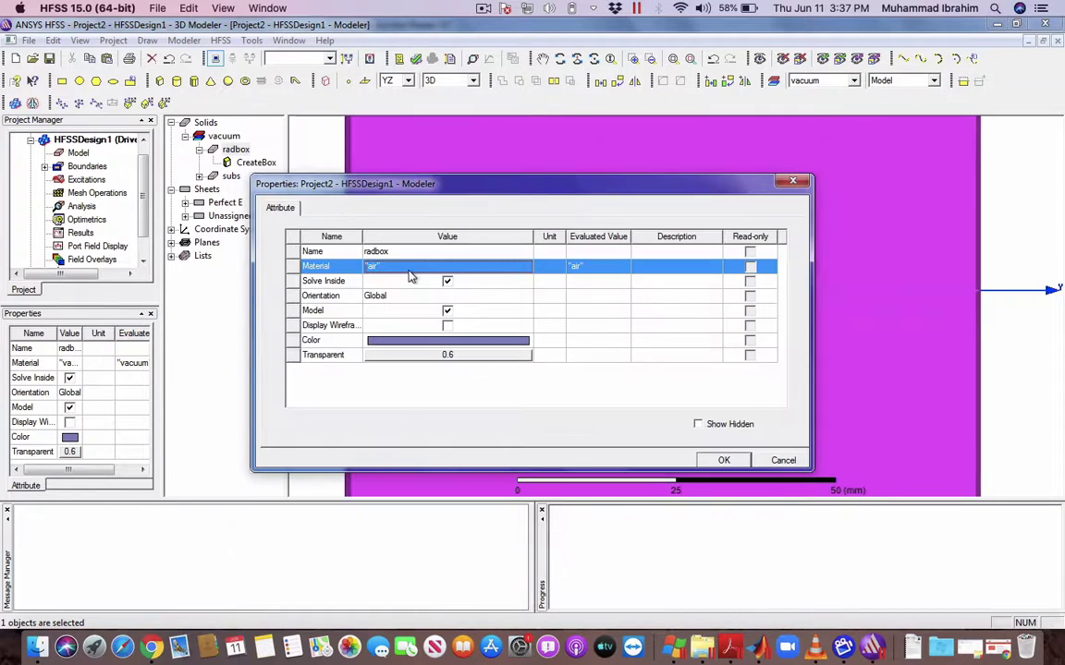
left_click(726, 461)
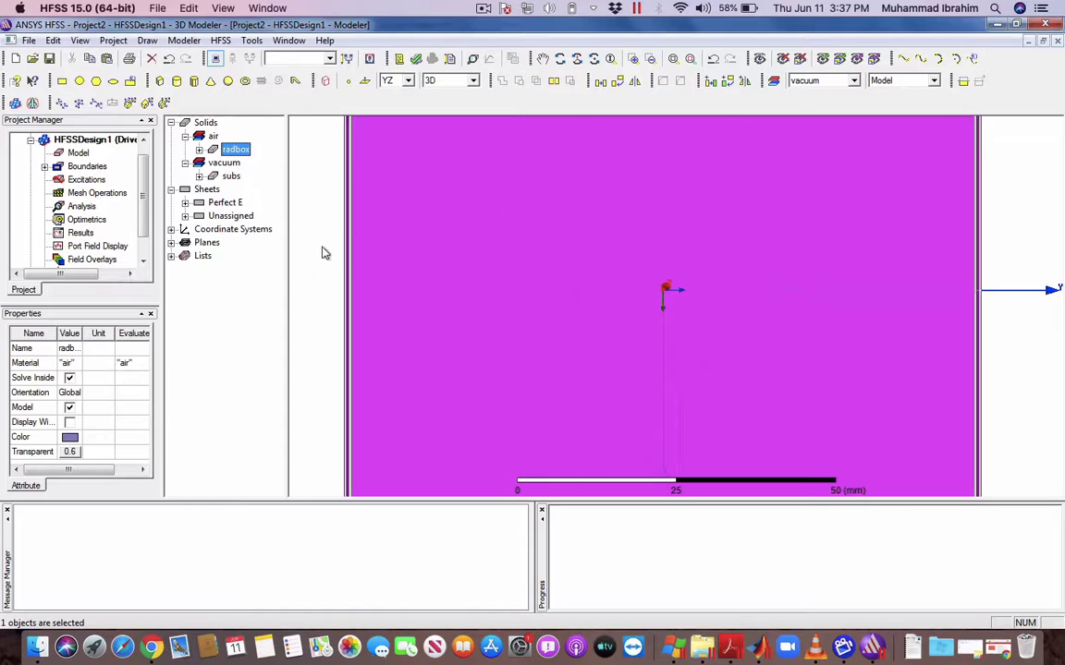
- Open the material library for the subs object and search it by name for "pap", clearing the search text after the attempt
double_click(229, 181)
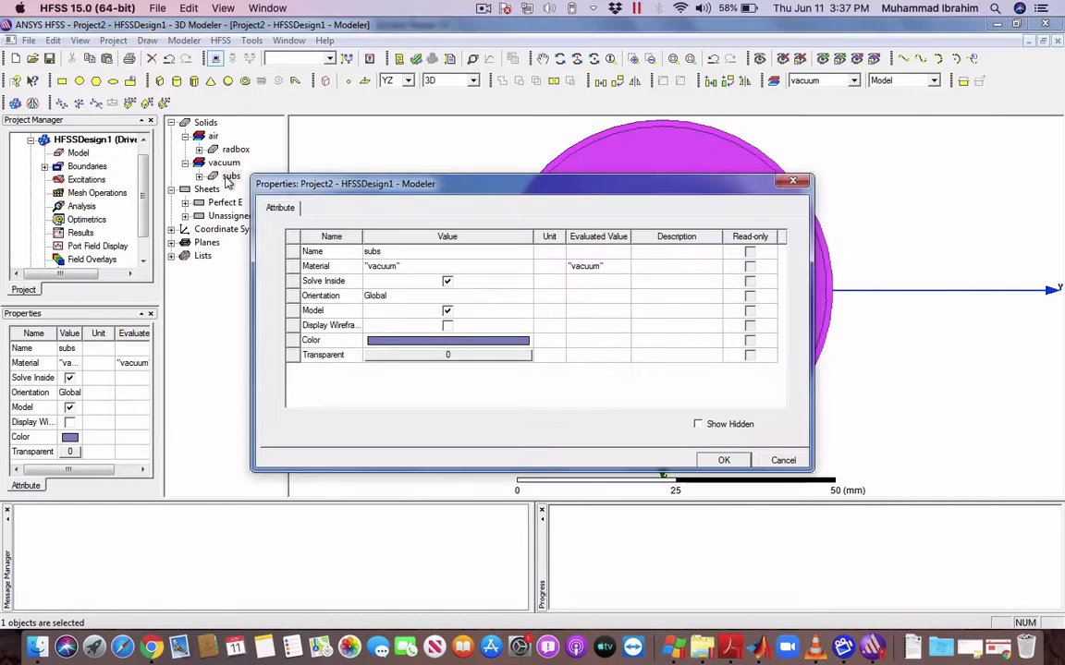
left_click(432, 267)
left_click(409, 280)
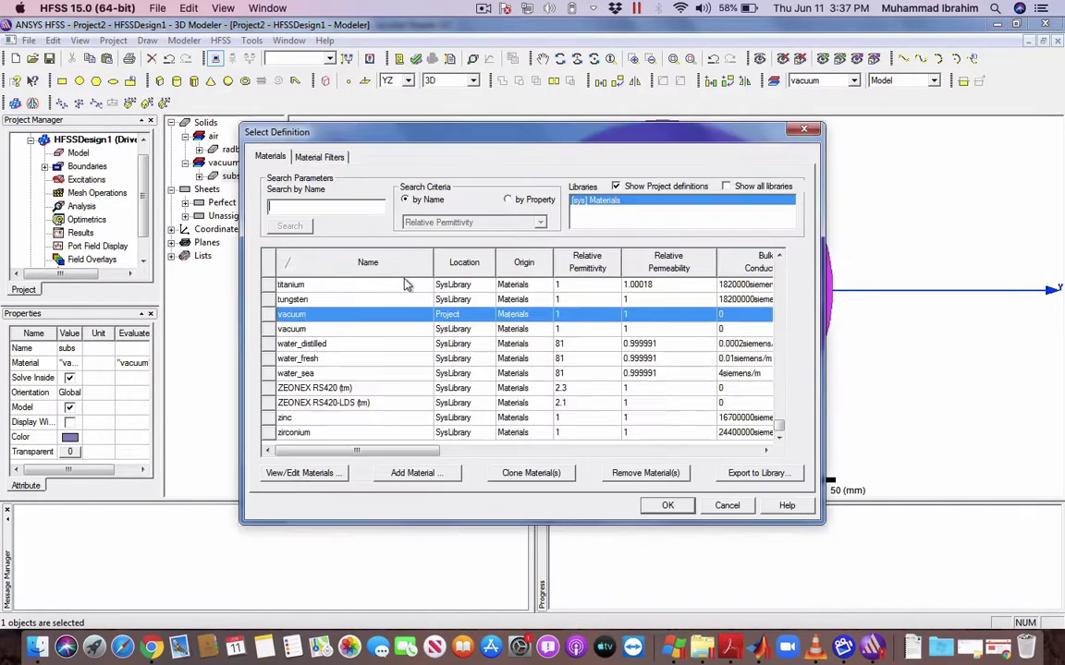
type("pap")
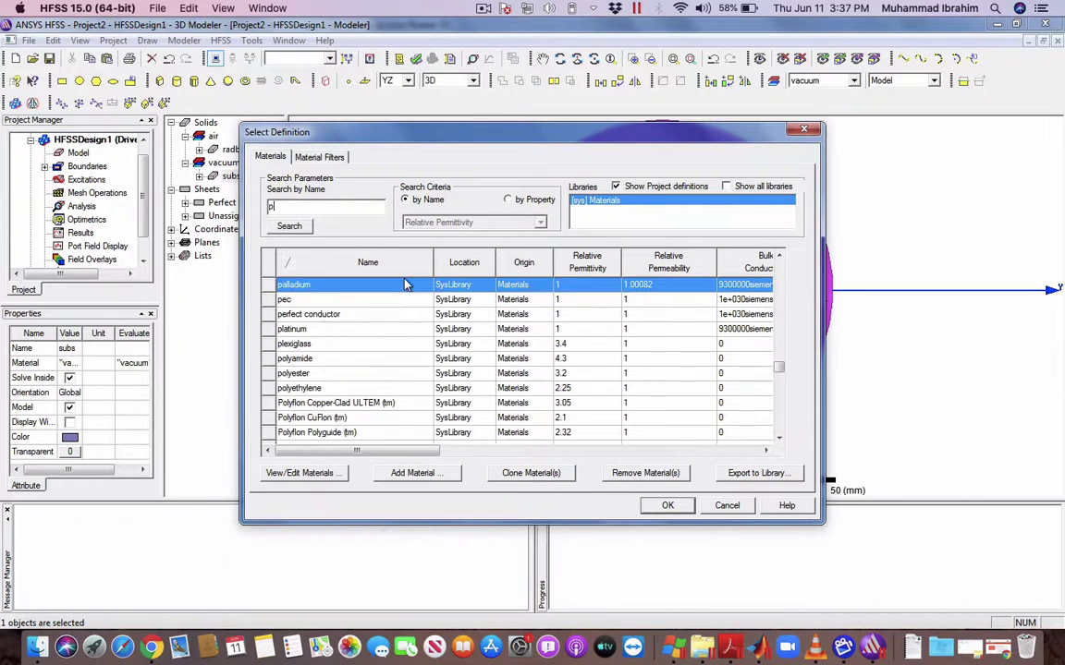
key("BackSpace")
key("BackSpace")
key("BackSpace")
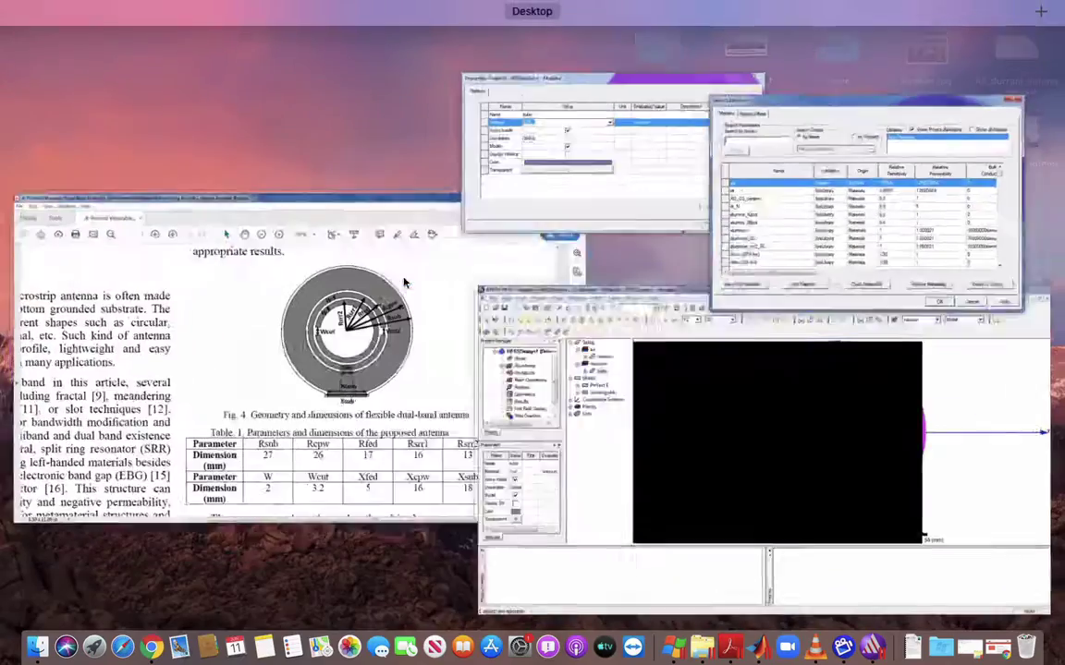
- Switch to the paper in Acrobat Reader, examine the substrate material in the Substrate selection section, and return to the HFSS material library
key("ctrl+Up")
left_click(309, 385)
scroll(309, 386, "up", 5, "ctrl")
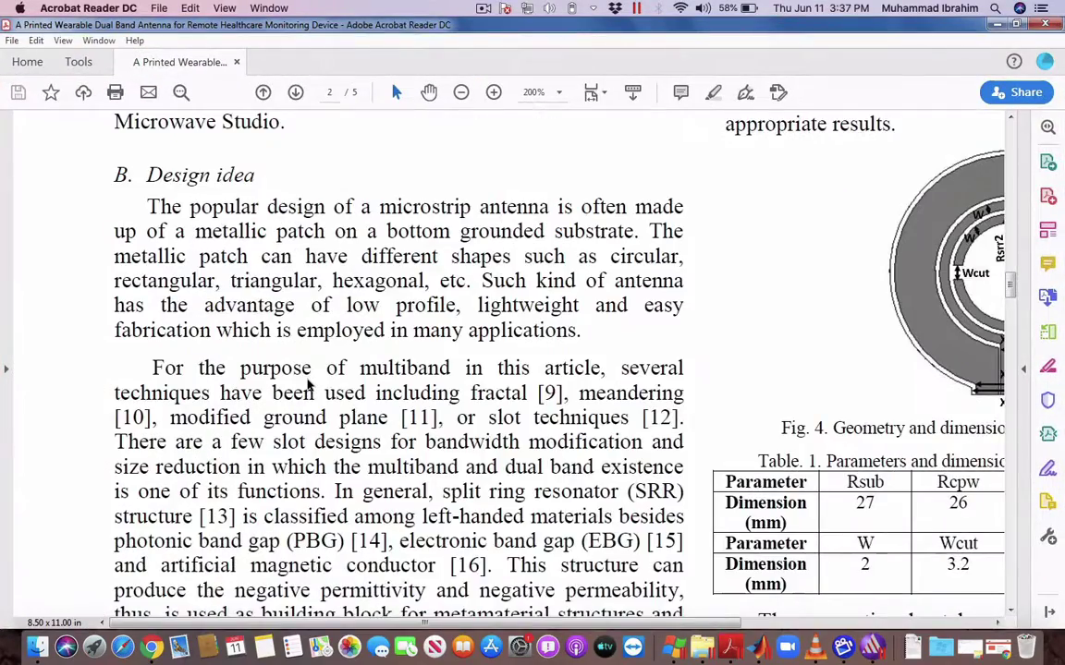
scroll(309, 384, "left", 2)
scroll(308, 384, "up", 3)
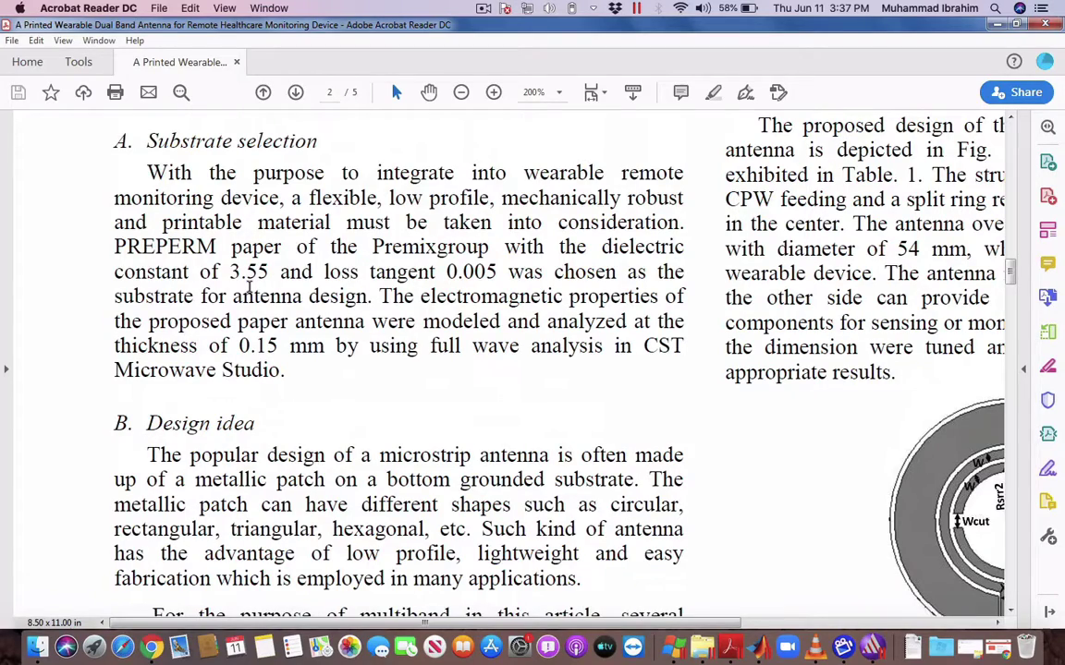
key("ctrl+Up")
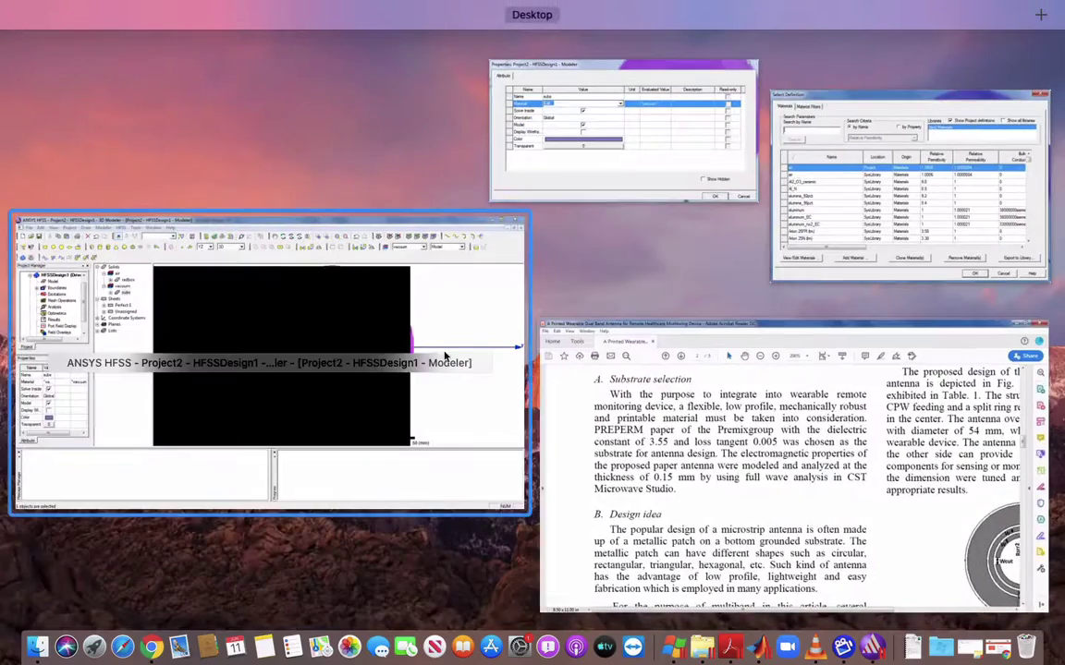
left_click(354, 306)
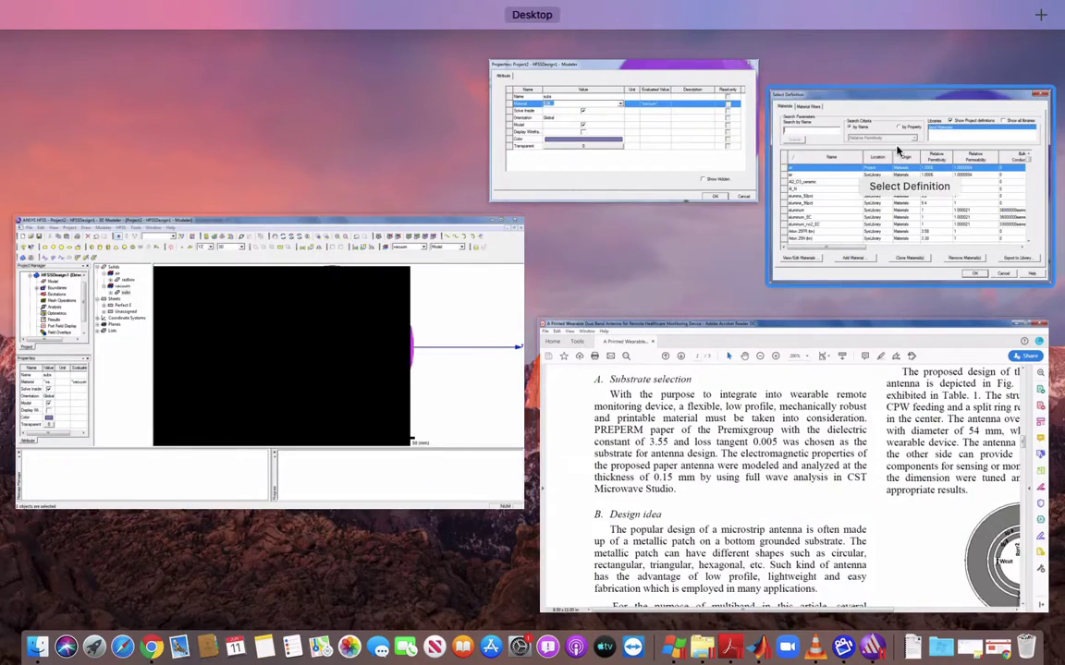
- Search the material library by name for PREPERM, rechecking the spelling in the paper, and clear the search text
type("PRE")
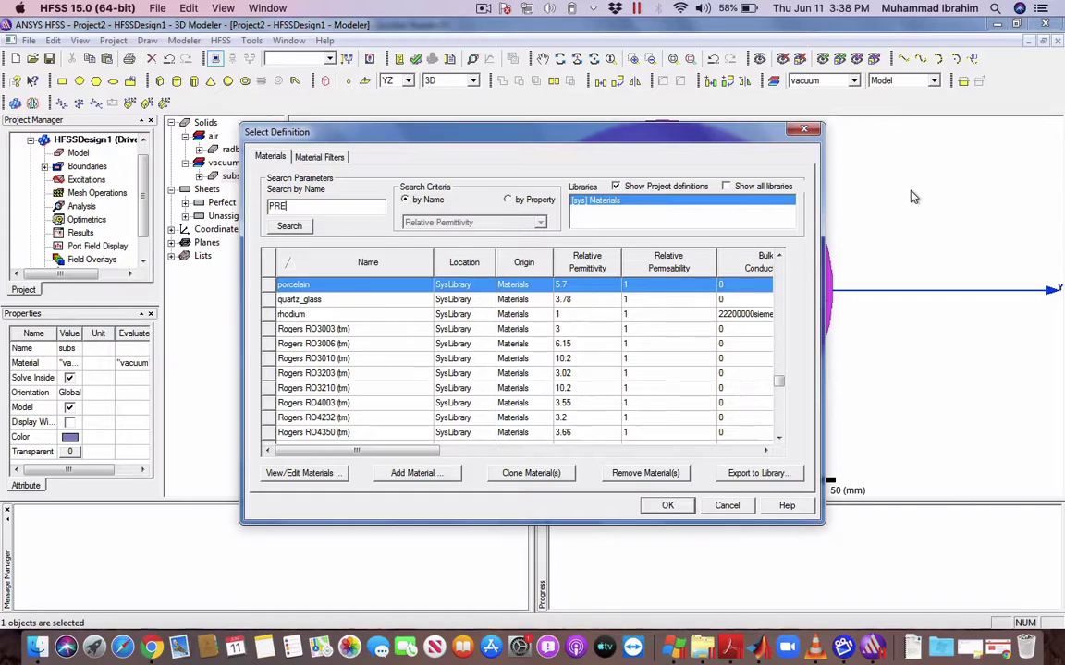
type("P")
key("ctrl+Up")
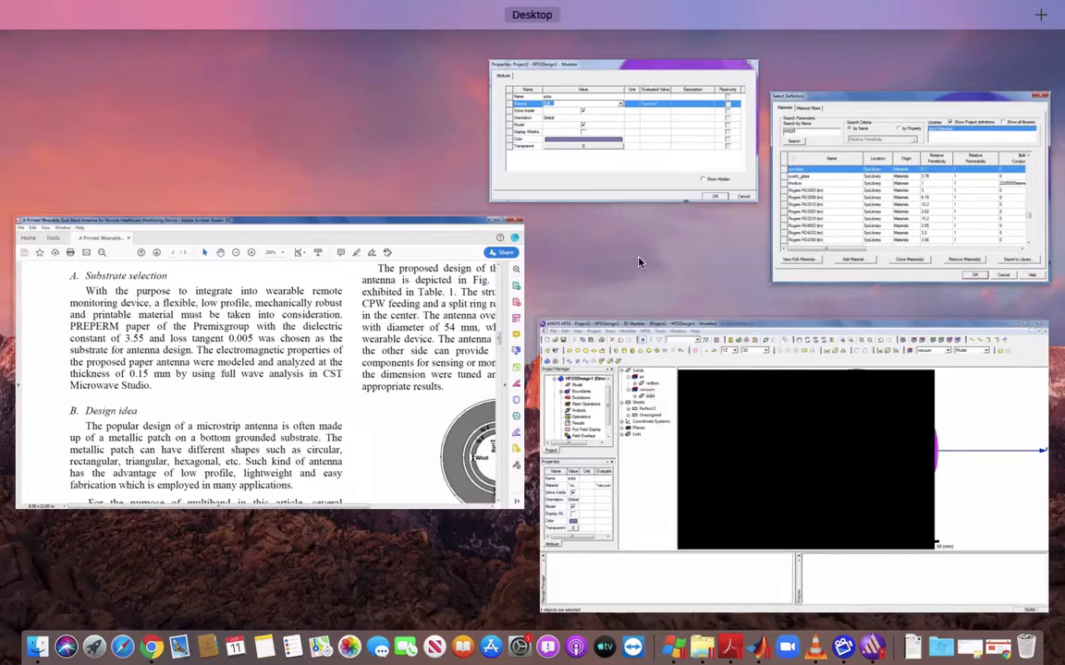
left_click(842, 220)
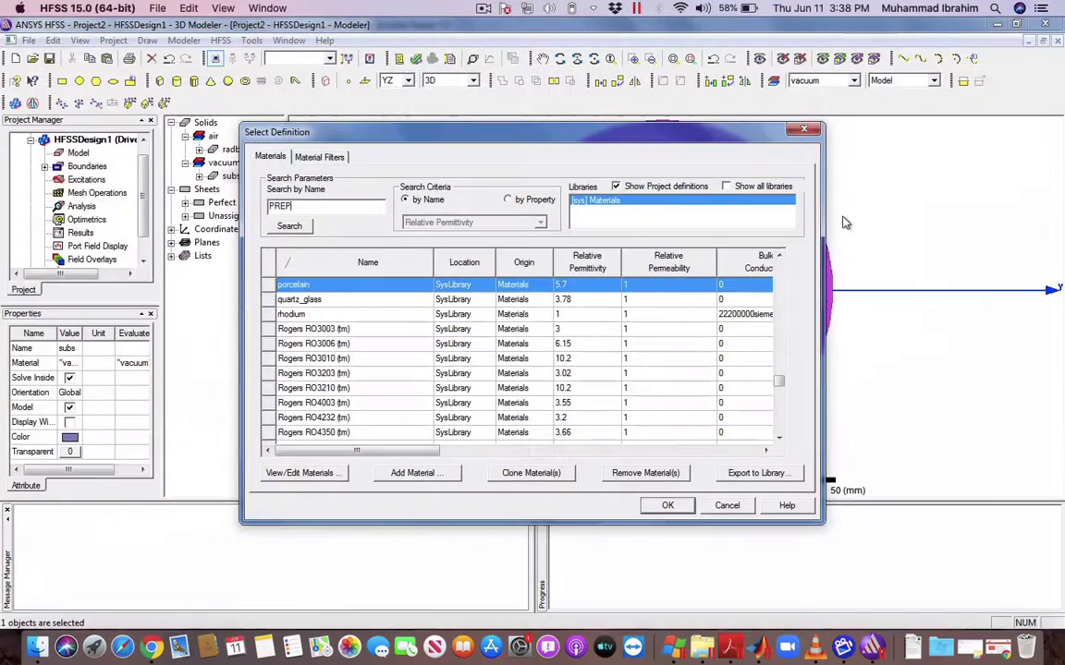
type("ERM")
key("BackSpace")
key("BackSpace")
key("BackSpace")
key("BackSpace")
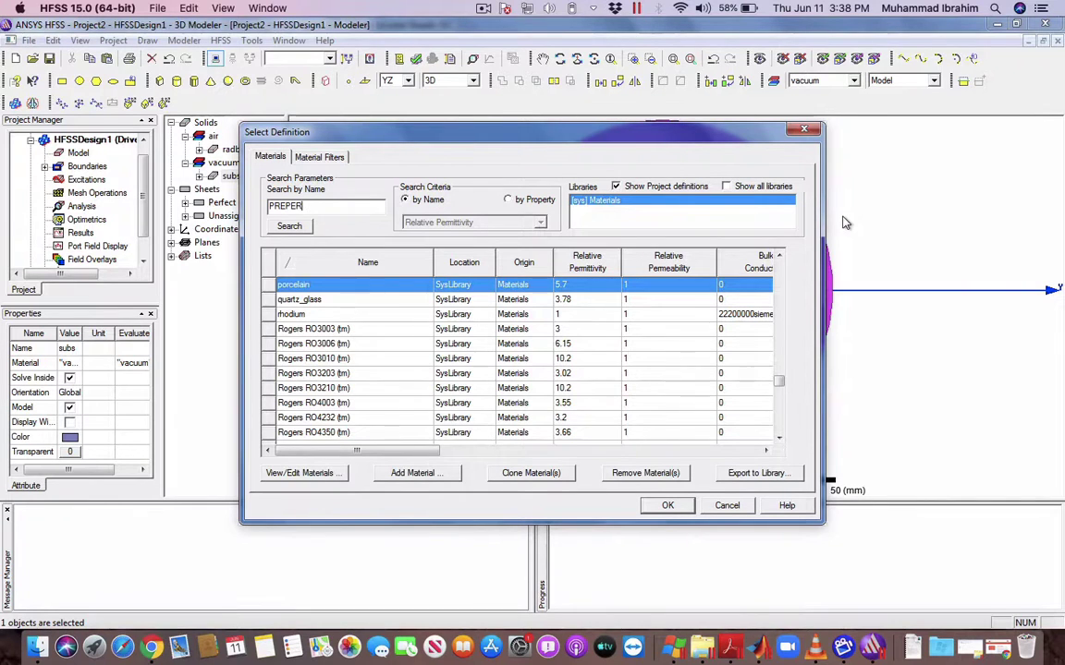
key("BackSpace")
key("BackSpace")
key("BackSpace")
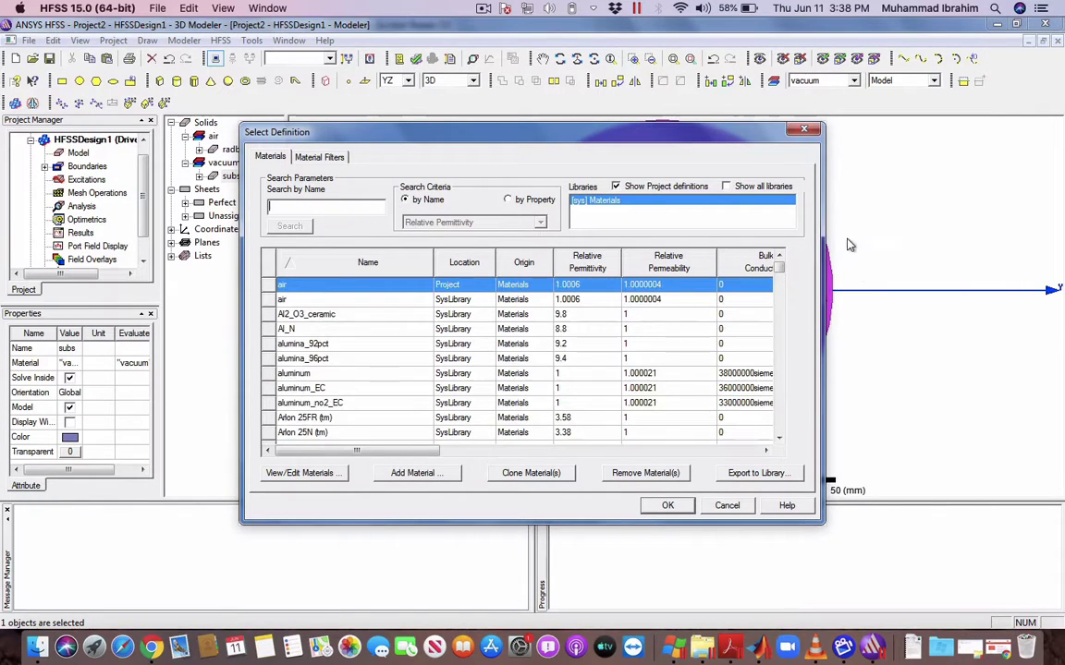
- Add a new material definition for the substrate and name it PREPERM_paper, checking the paper for the material's details
left_click(412, 473)
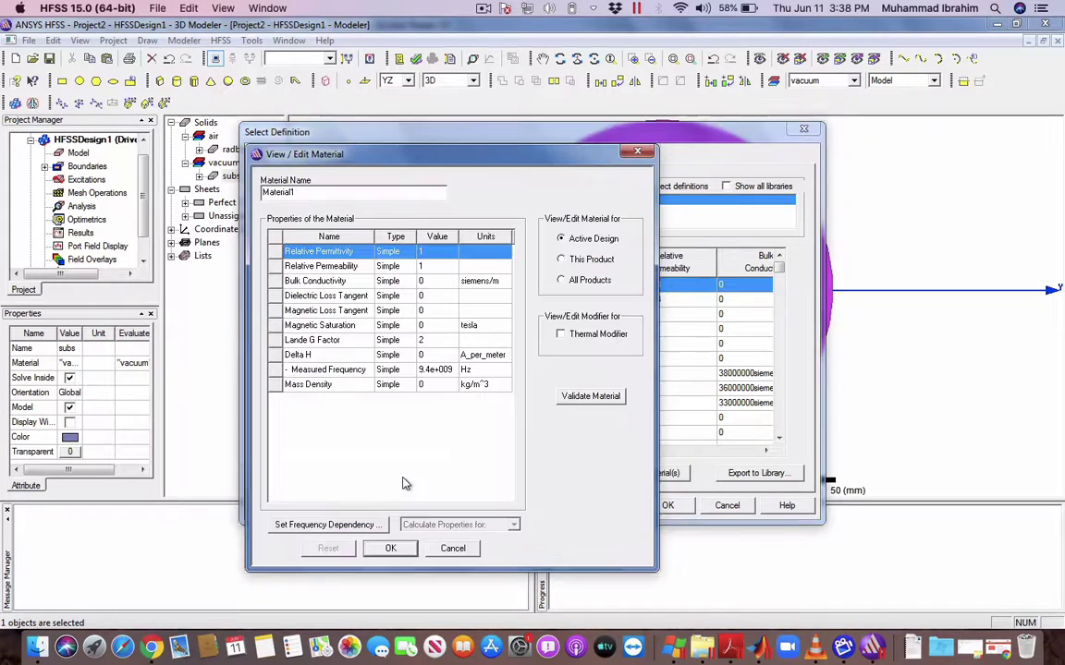
left_click(361, 193)
double_click(361, 193)
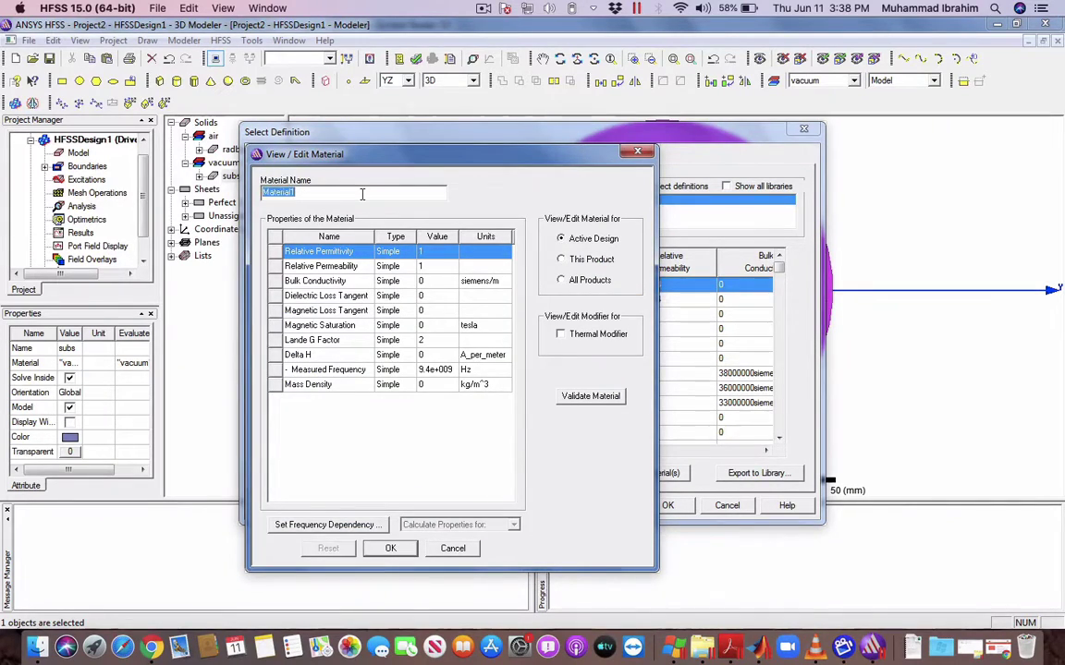
key("ctrl+Up")
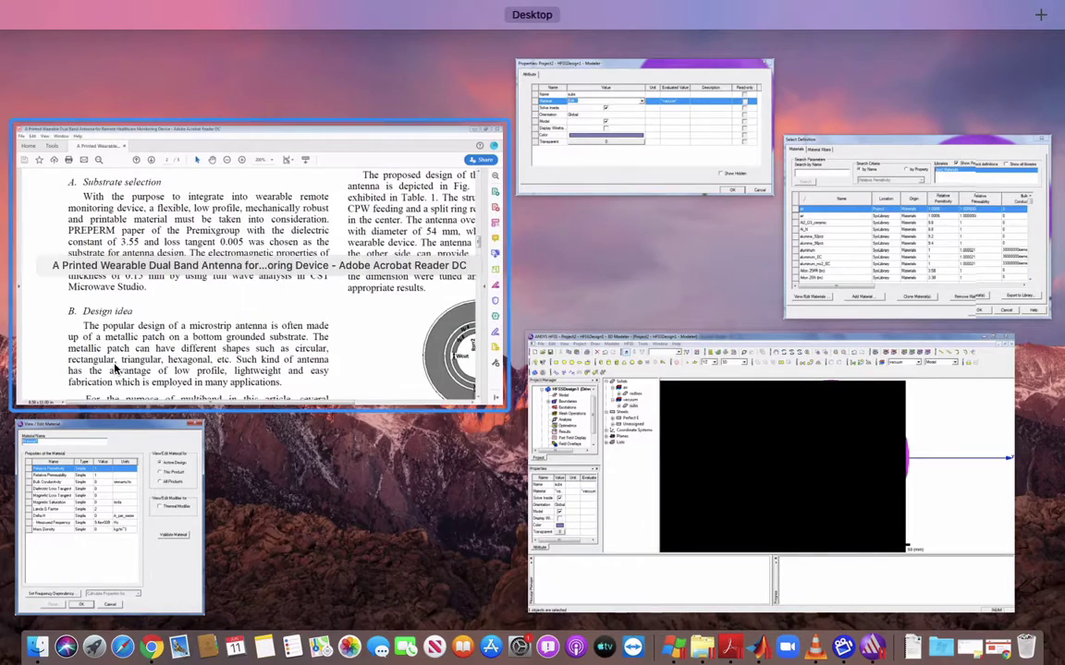
left_click(133, 452)
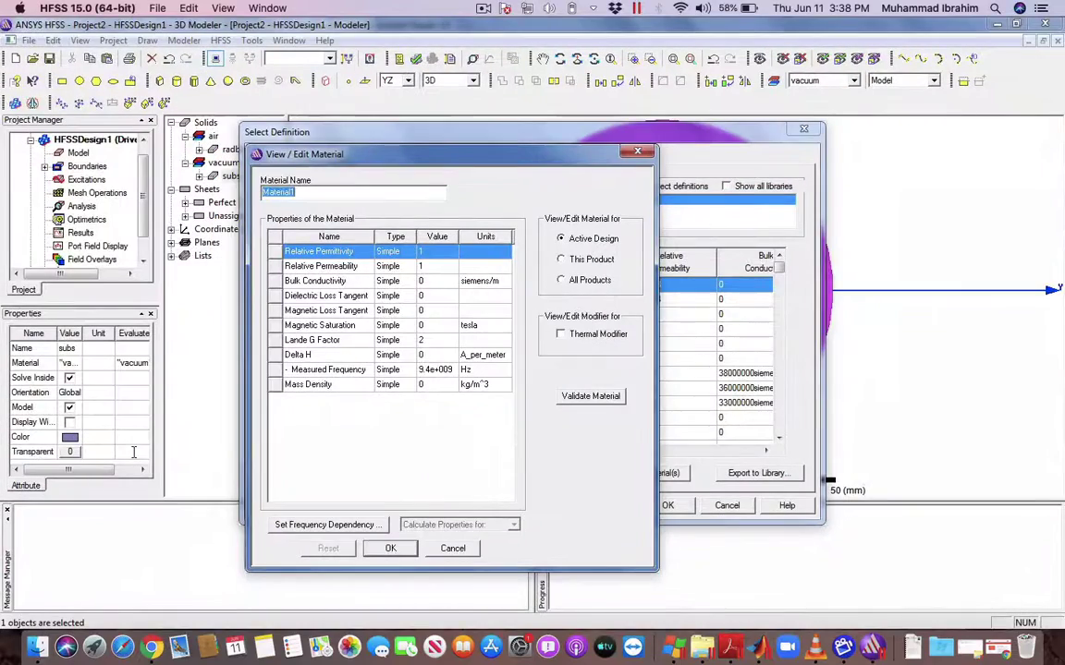
type("PRE")
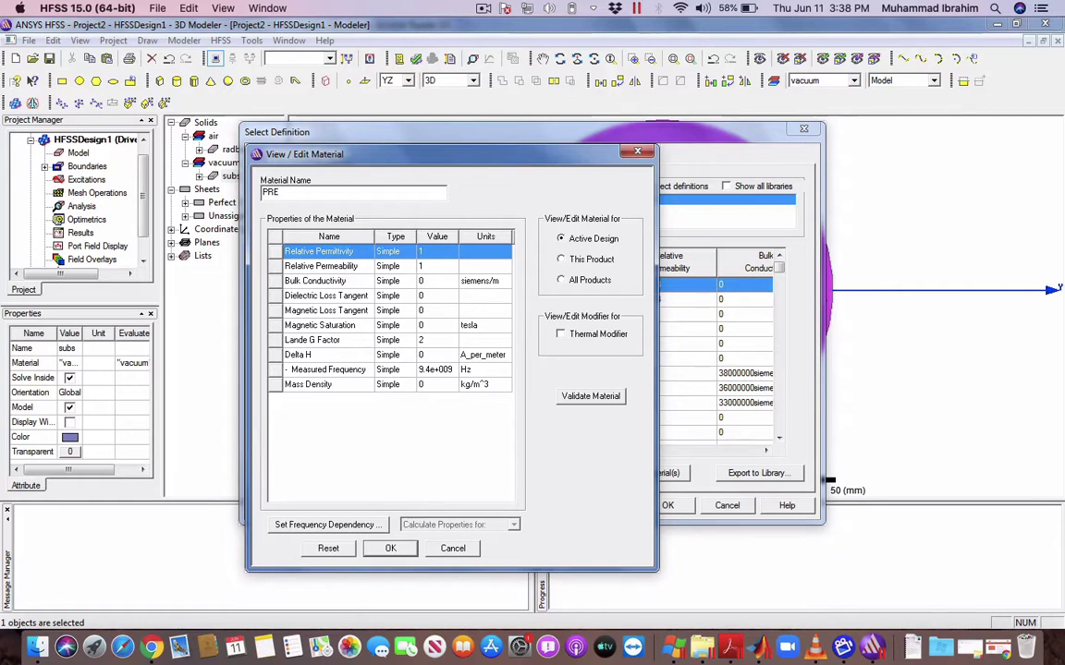
type("PERM")
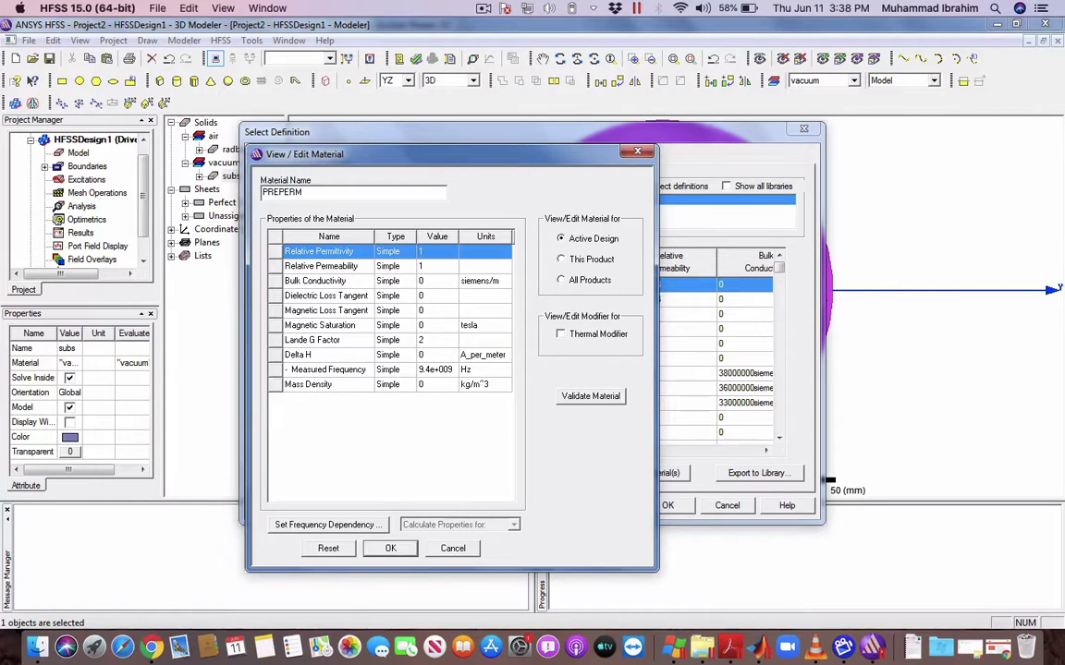
type("_paper")
key("ctrl+Up")
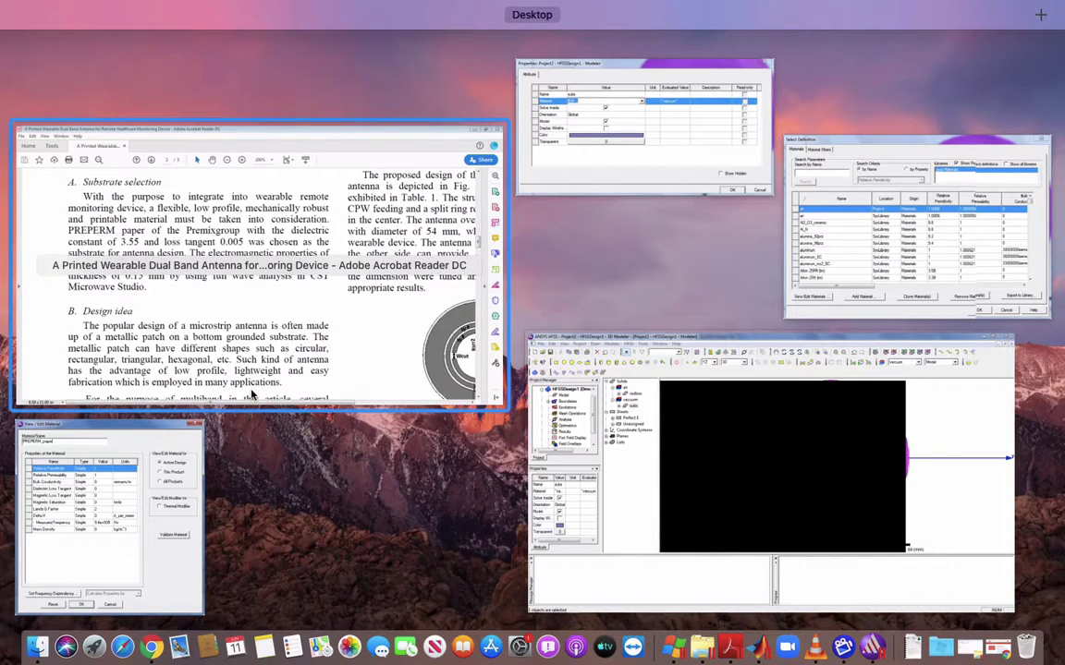
left_click(138, 499)
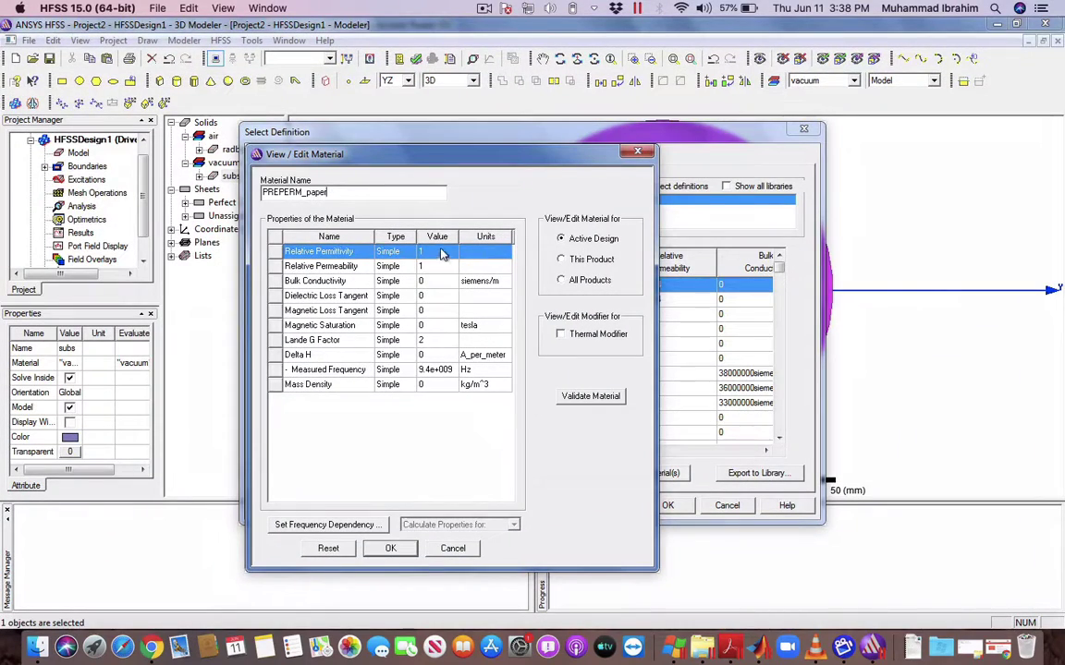